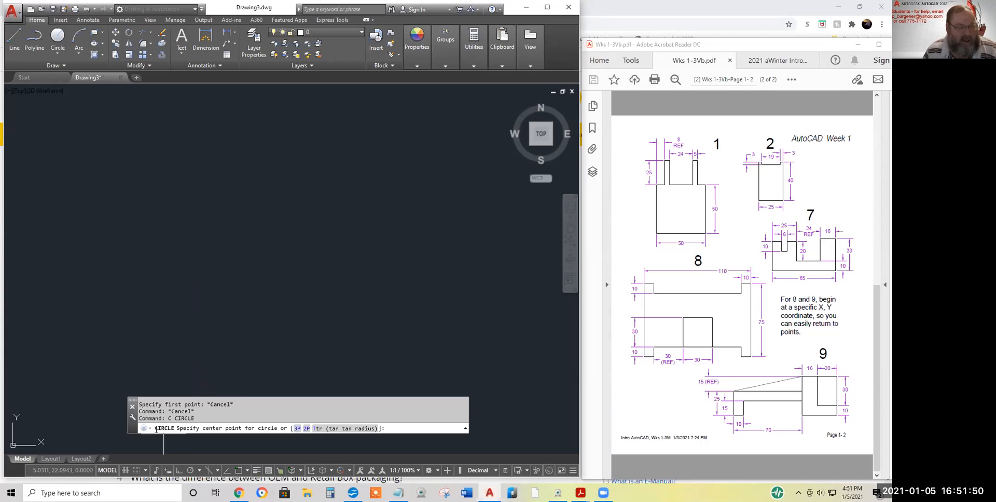
Cancel the pending circle and the stray selection window, leaving Drawing3 empty with no command running
{"action": "key", "text": "Escape"}
{"action": "key", "text": "Escape"}
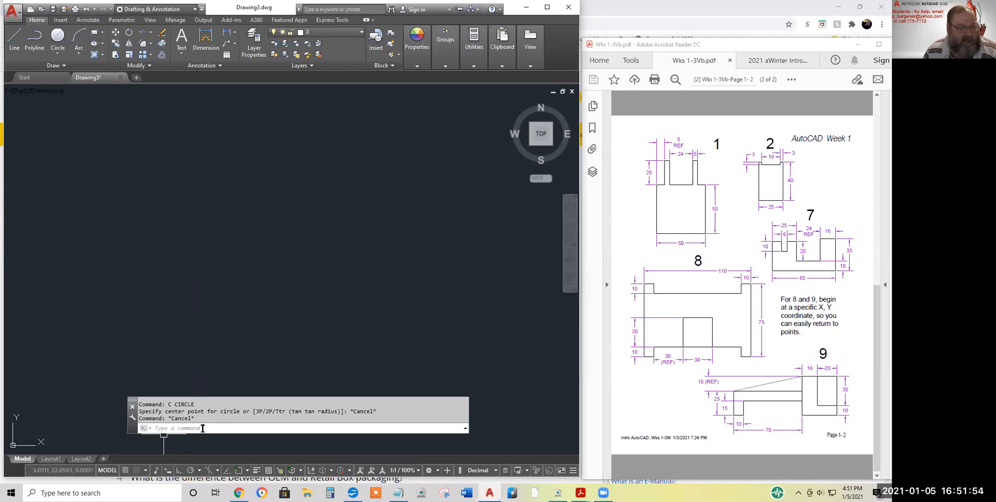
{"action": "left_click", "coordinate": [162, 437]}
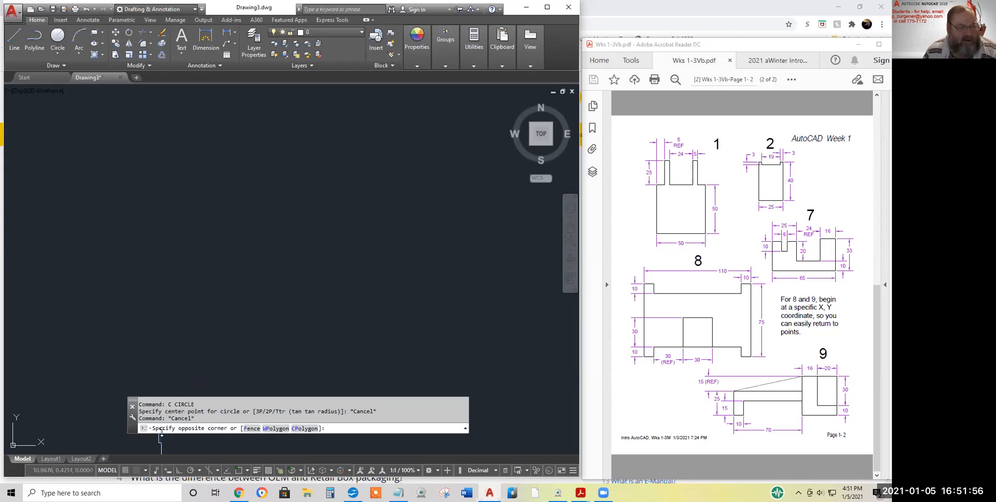
{"action": "key", "text": "Escape"}
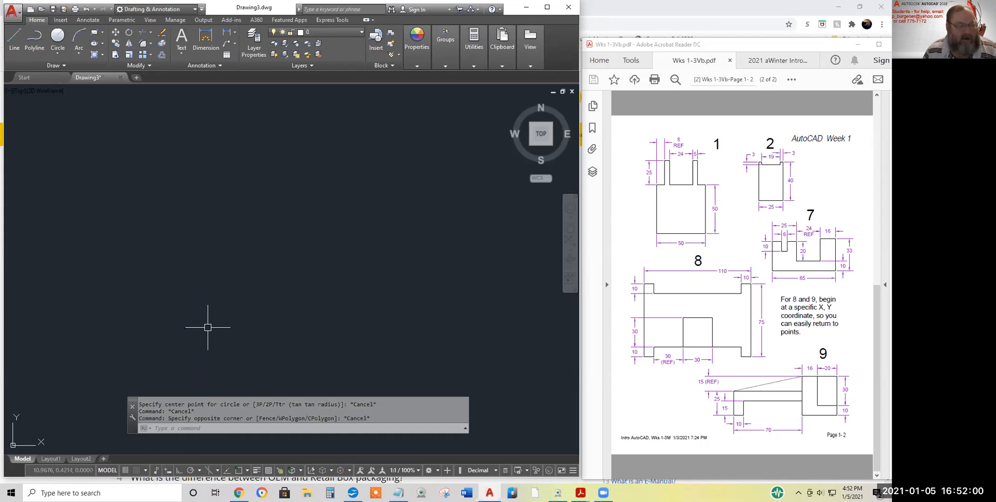
{"action": "left_click", "coordinate": [131, 417]}
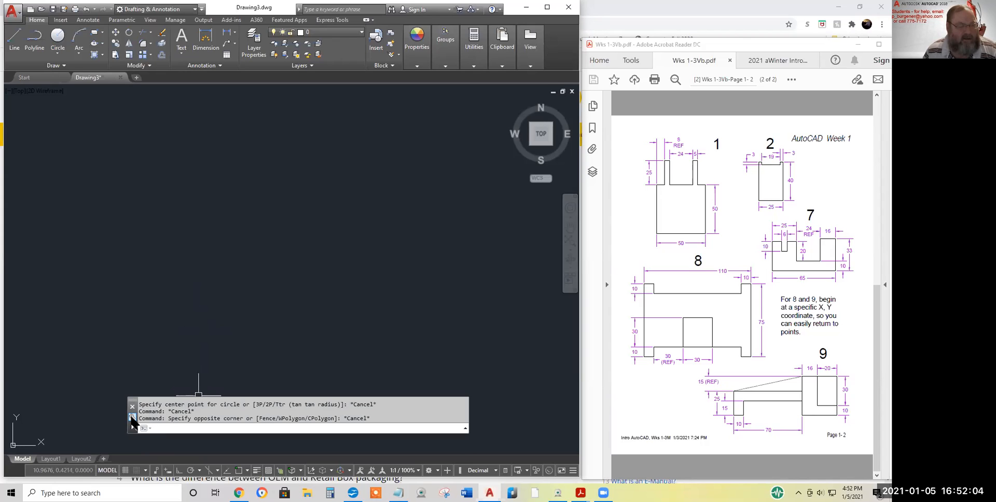
Raise the command line's transparency setting from 64% to 82% opacity
{"action": "left_click", "coordinate": [131, 419]}
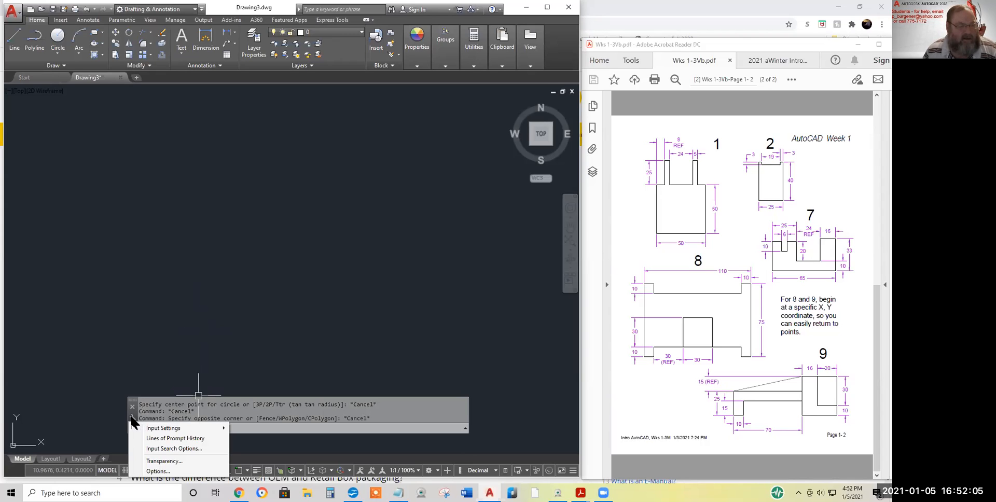
{"action": "left_click", "coordinate": [158, 462]}
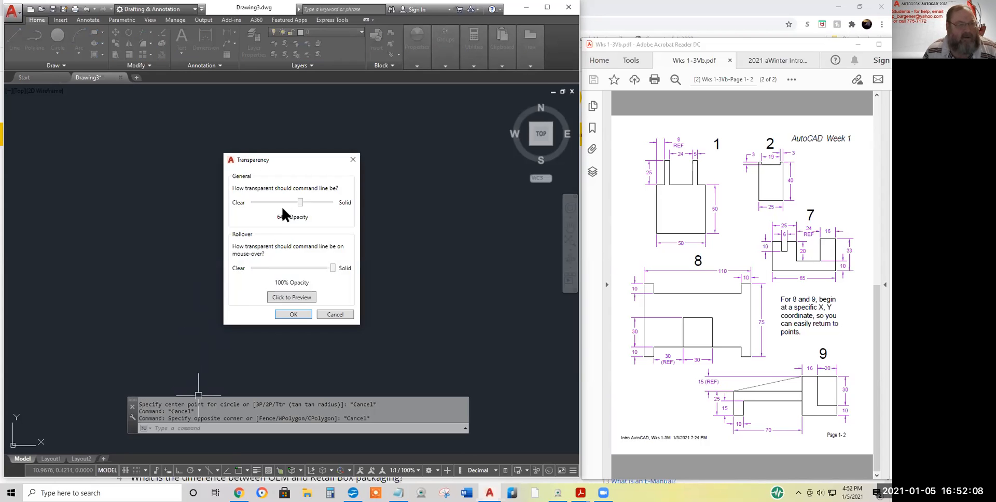
{"action": "left_click", "coordinate": [307, 202]}
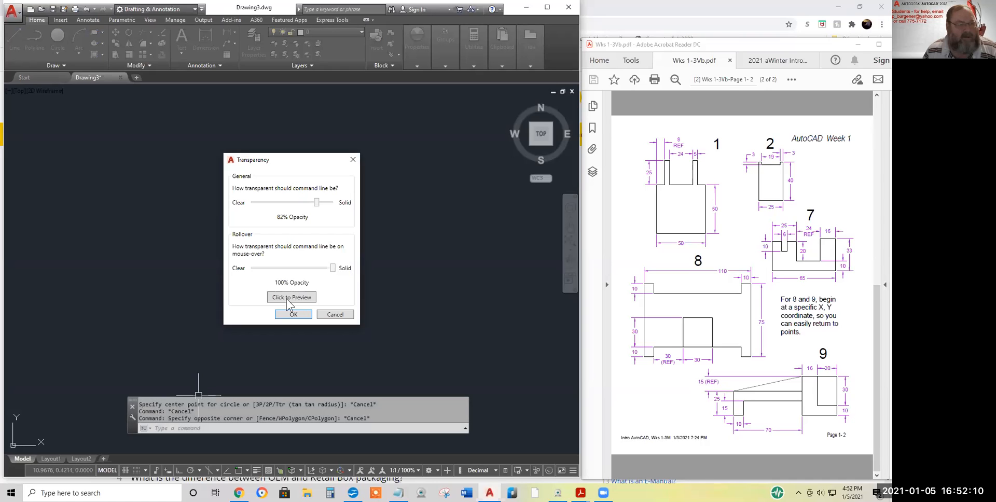
{"action": "left_click", "coordinate": [292, 315]}
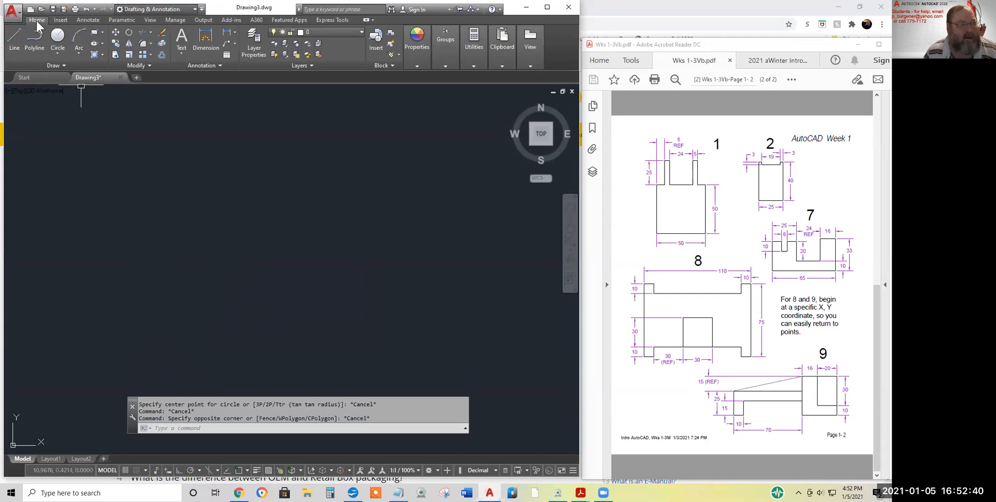
{"action": "left_click", "coordinate": [197, 10]}
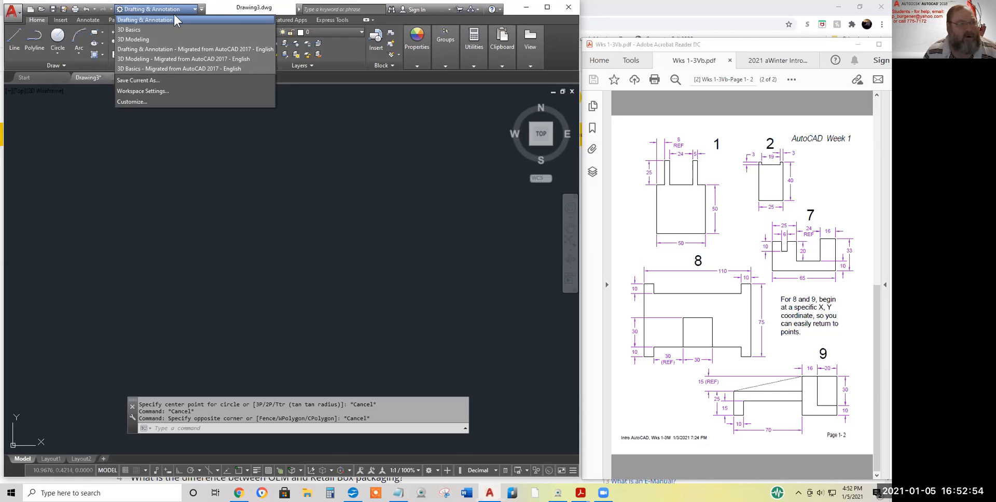
{"action": "left_click", "coordinate": [187, 9]}
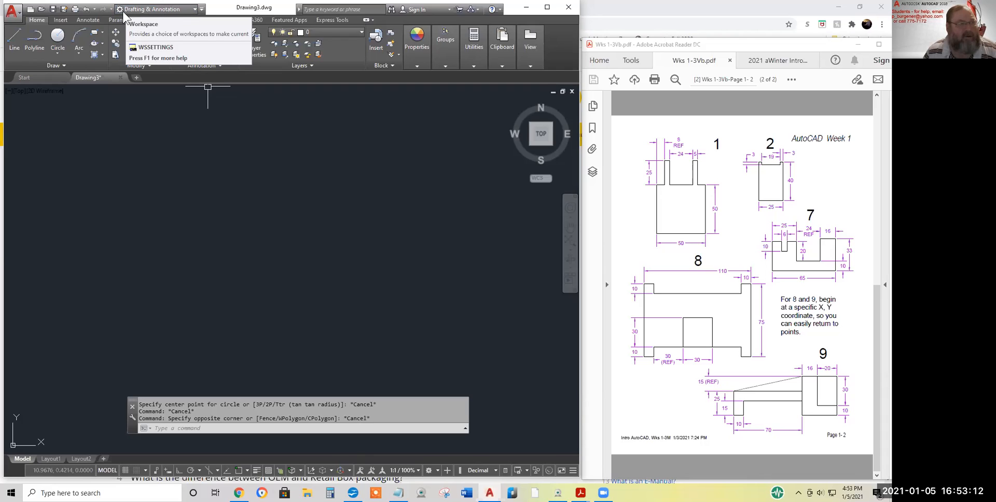
{"action": "left_click", "coordinate": [438, 471]}
{"action": "left_click", "coordinate": [438, 471]}
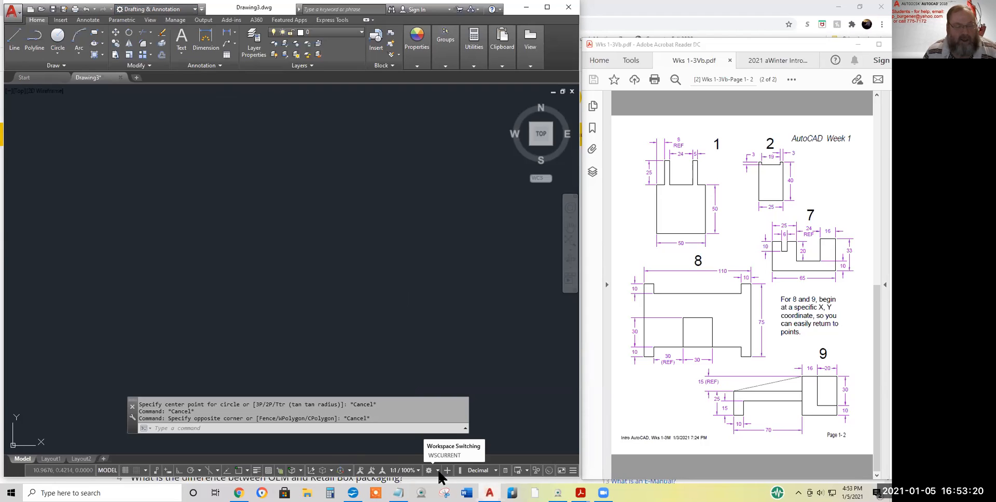
{"action": "left_click", "coordinate": [439, 472]}
{"action": "left_click", "coordinate": [438, 472]}
{"action": "left_click", "coordinate": [439, 471]}
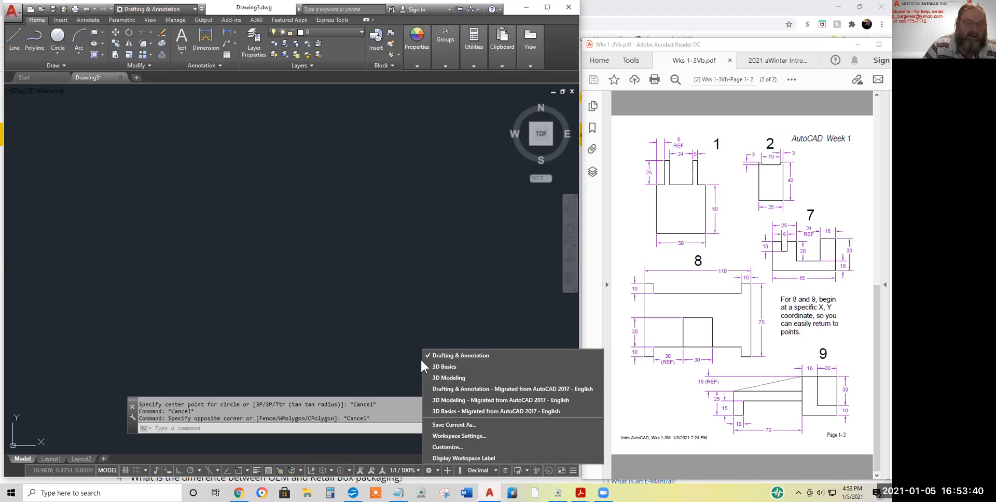
{"action": "left_click", "coordinate": [393, 360]}
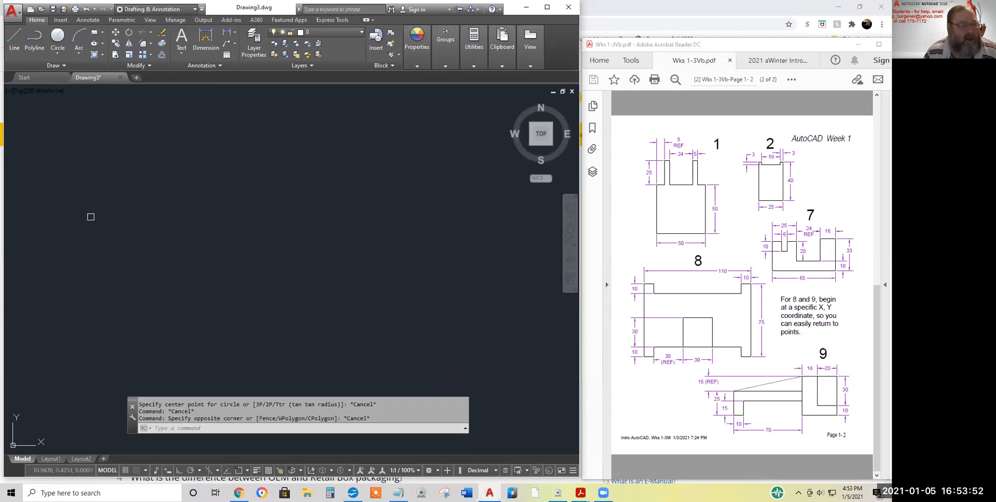
Draw a freehand zigzag of five connected line segments near the top-left of the drawing
{"action": "left_click", "coordinate": [13, 34]}
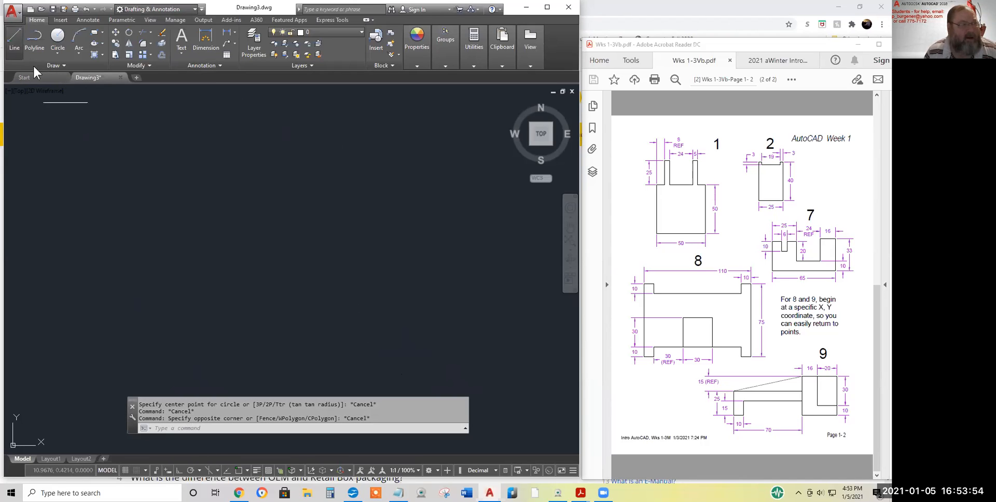
{"action": "left_click", "coordinate": [88, 163]}
{"action": "left_click", "coordinate": [62, 116]}
{"action": "left_click", "coordinate": [108, 171]}
{"action": "left_click", "coordinate": [79, 119]}
{"action": "left_click", "coordinate": [114, 147]}
{"action": "left_click", "coordinate": [112, 119]}
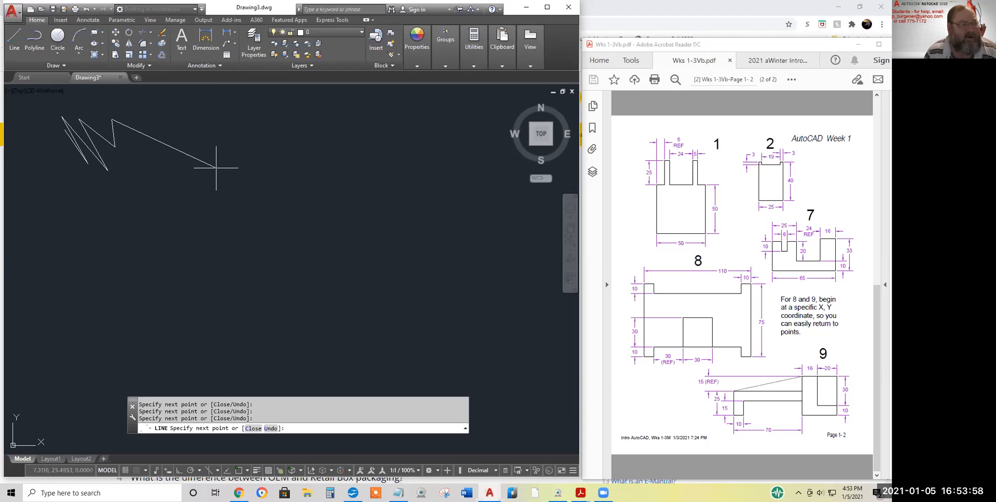
{"action": "key", "text": "Escape"}
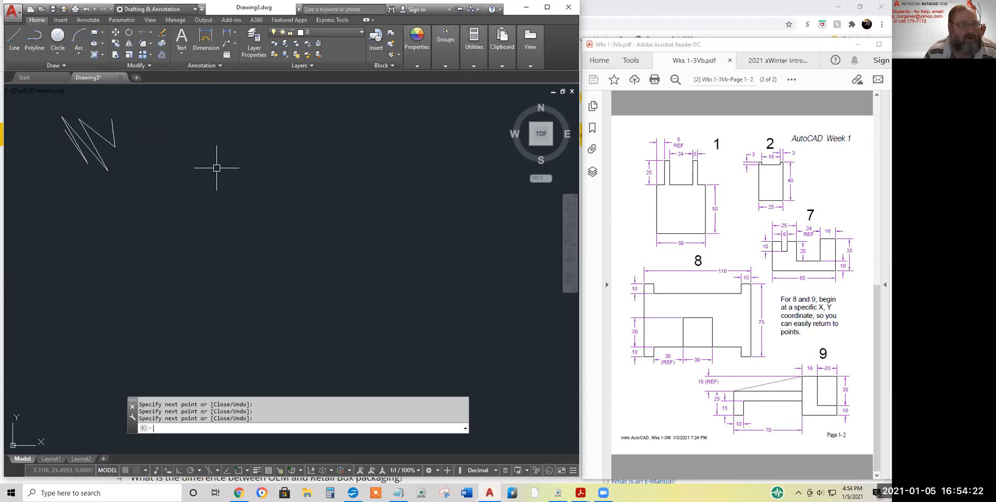
End the freehand zigzag and start a new line, placing its first vertices
{"action": "key", "text": "Return"}
{"action": "left_click", "coordinate": [14, 36]}
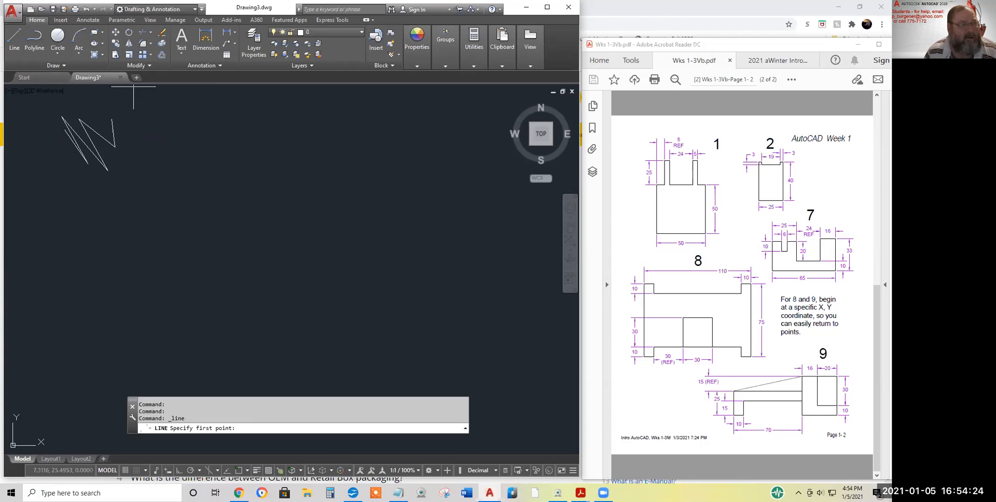
{"action": "left_click", "coordinate": [125, 108]}
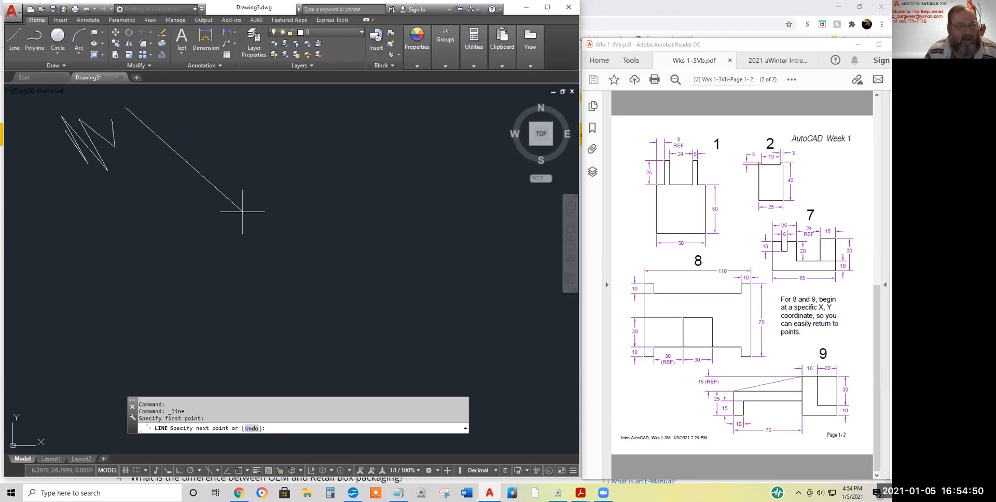
{"action": "key", "text": "Return"}
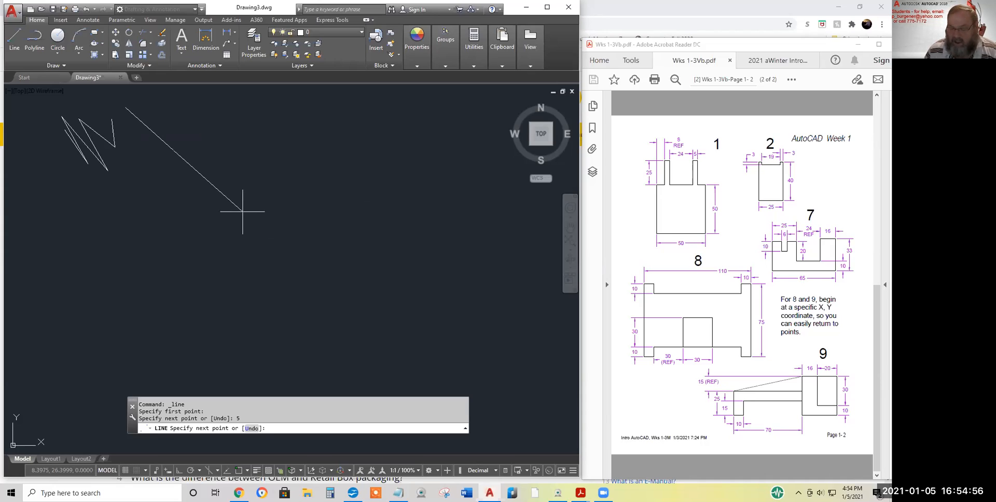
{"action": "left_click", "coordinate": [174, 150]}
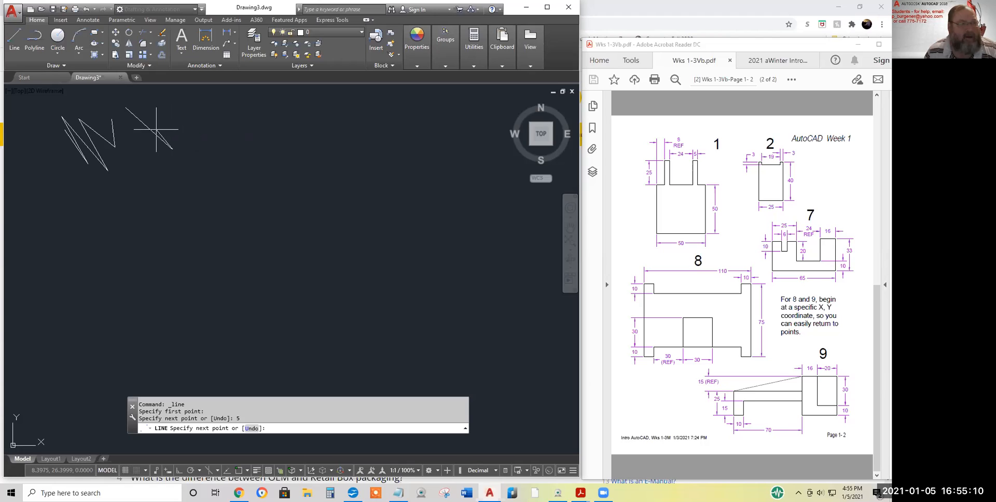
Add line segments of 5, 3, 8 and 4 units using typed distances
{"action": "type", "text": "5"}
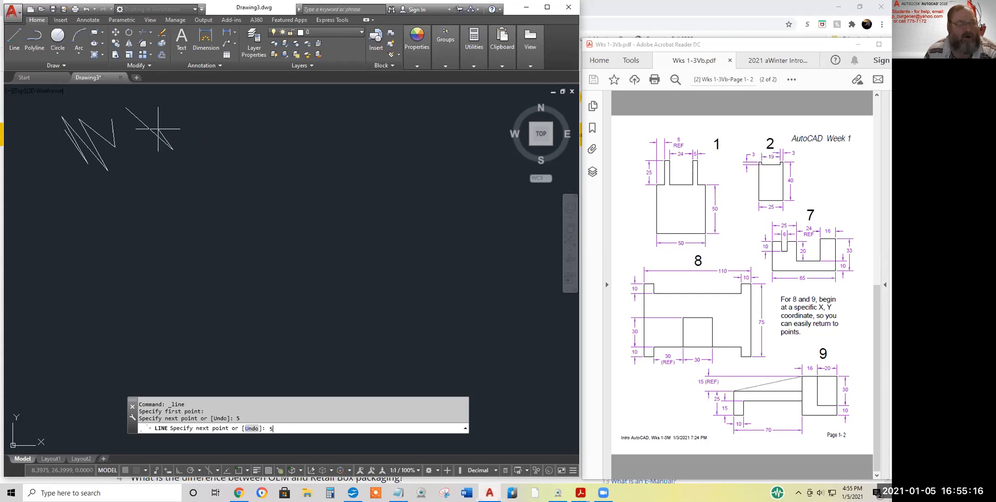
{"action": "key", "text": "Return"}
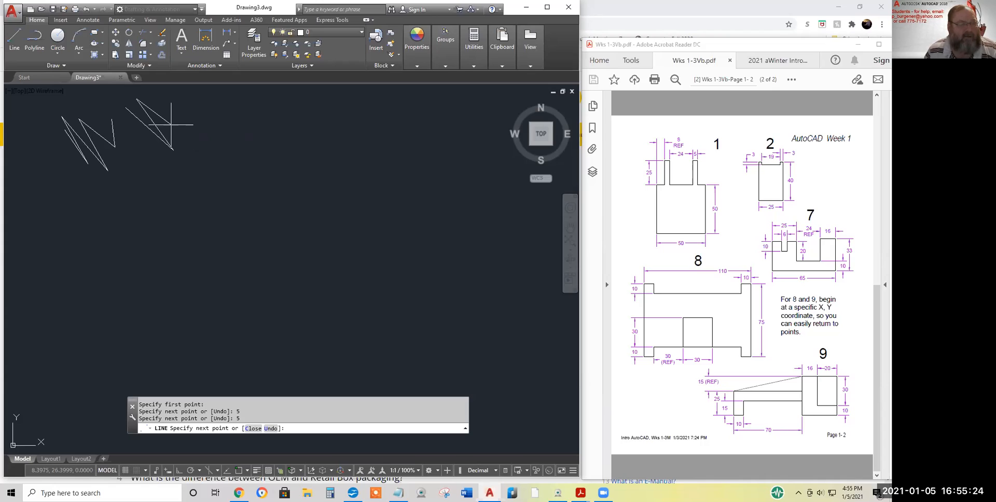
{"action": "type", "text": "3"}
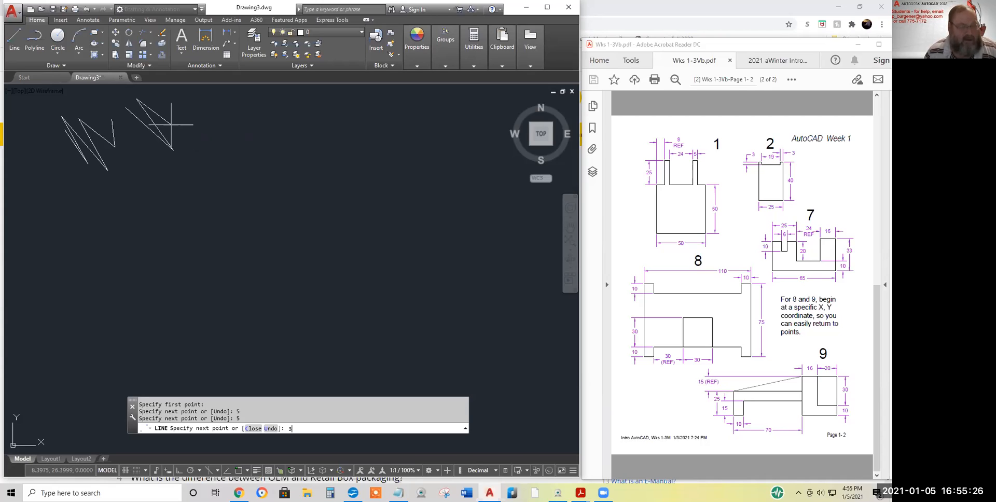
{"action": "key", "text": "Return"}
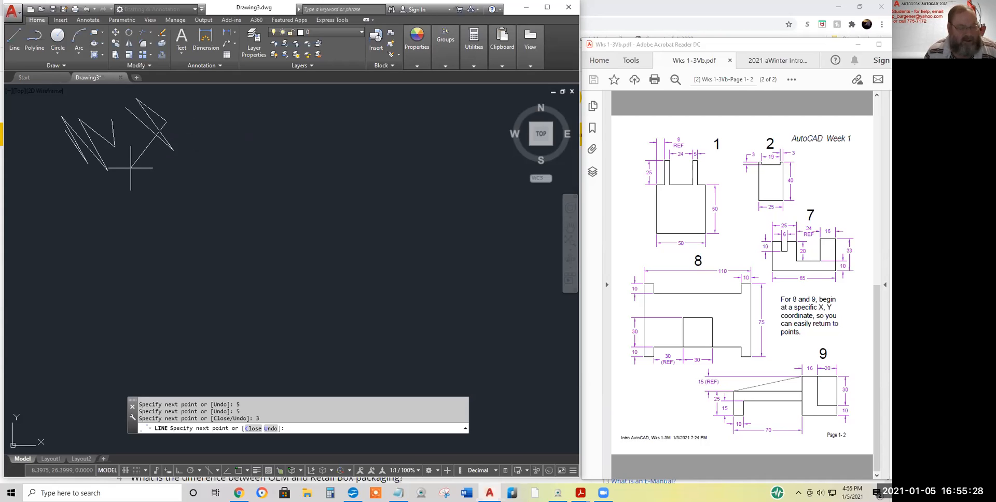
{"action": "type", "text": "8"}
{"action": "key", "text": "Return"}
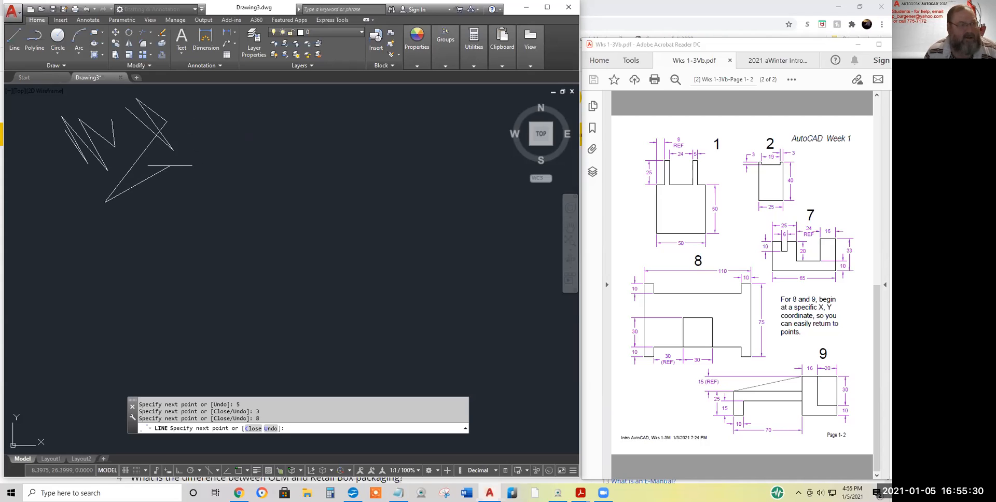
{"action": "type", "text": "4"}
{"action": "key", "text": "Return"}
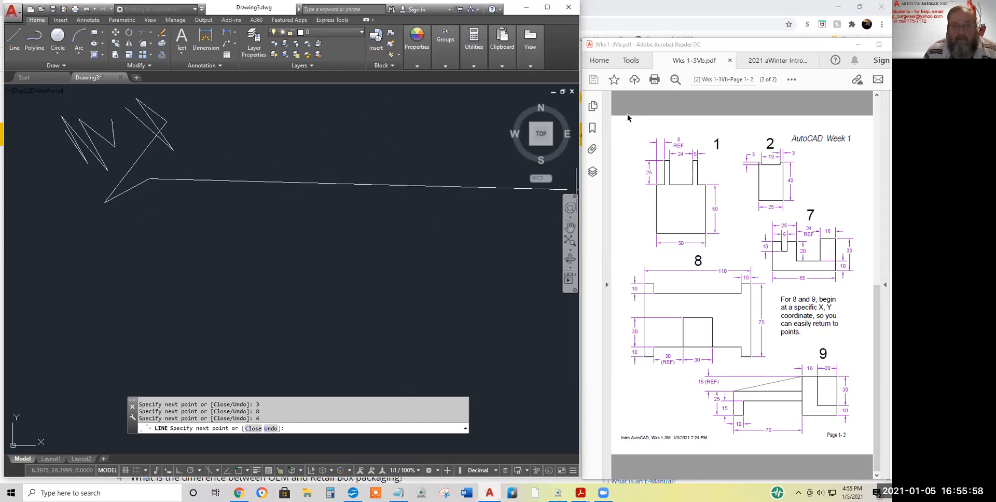
Show page 1 of the Week 1 PDF, highlight 'turn on Ortho', and end the line
{"action": "left_click", "coordinate": [680, 126]}
{"action": "scroll", "coordinate": [679, 127], "scroll_direction": "up", "scroll_amount": 3}
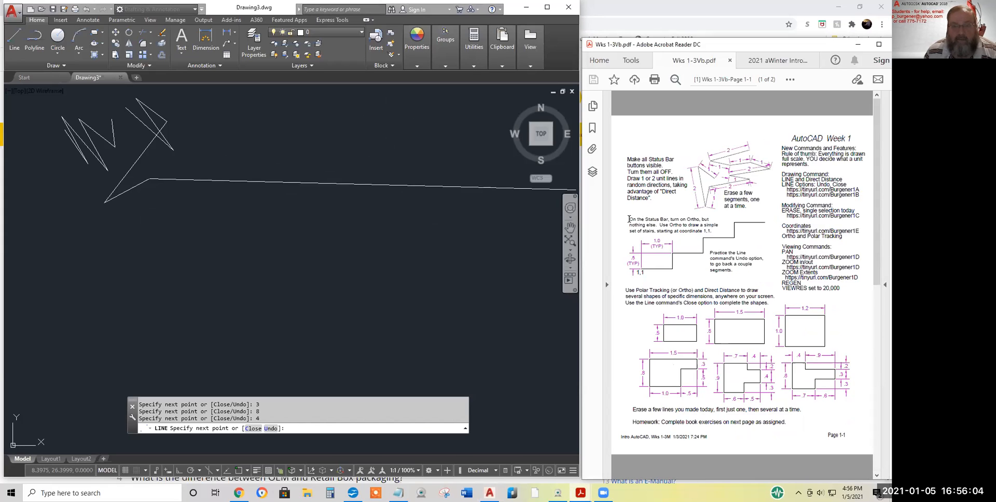
{"action": "left_click_drag", "start_coordinate": [629, 220], "coordinate": [645, 220]}
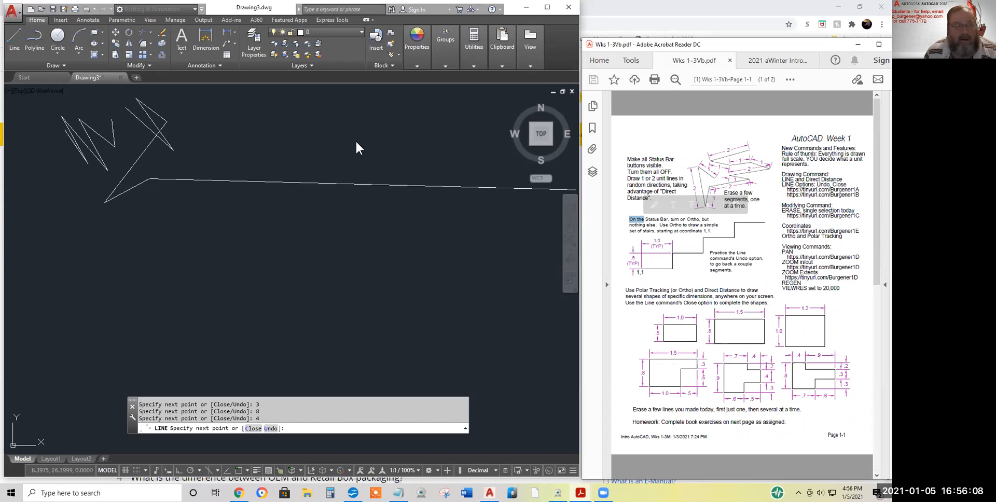
{"action": "left_click", "coordinate": [332, 188]}
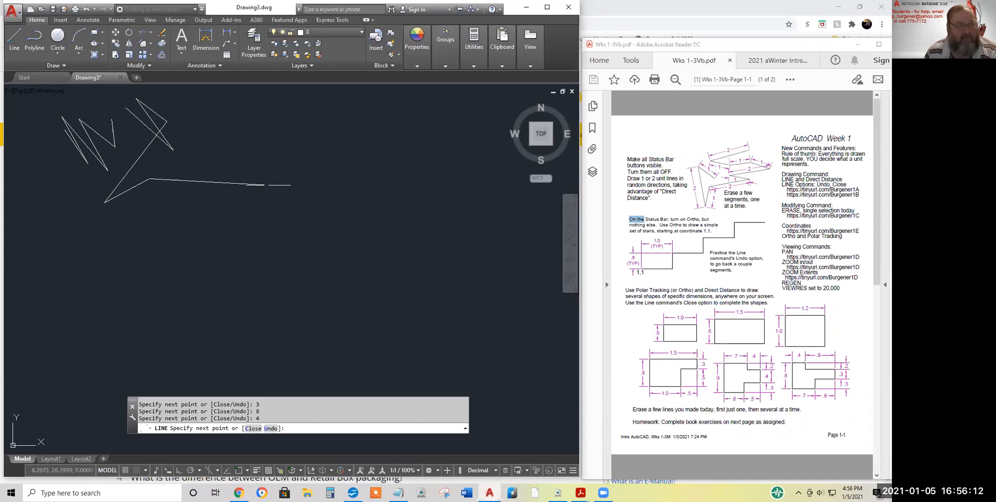
{"action": "key", "text": "Return"}
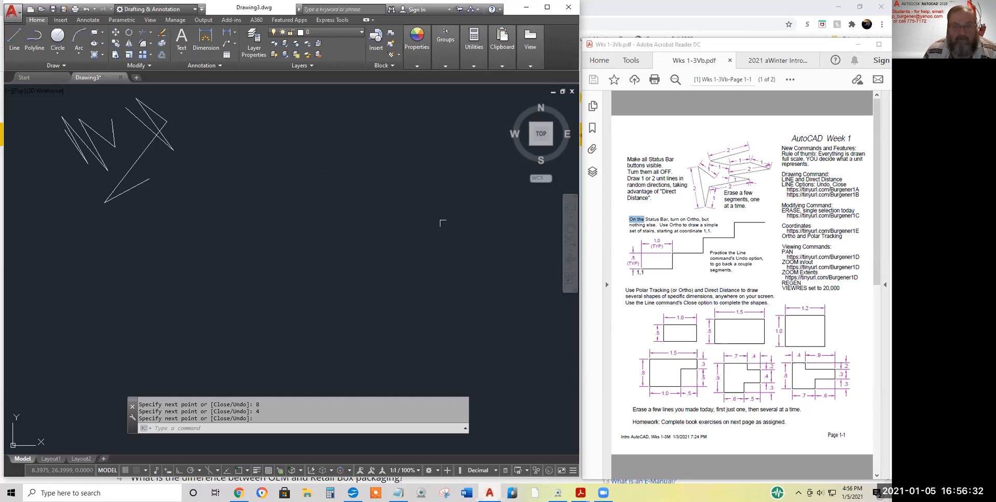
{"action": "left_click_drag", "start_coordinate": [670, 219], "coordinate": [700, 220]}
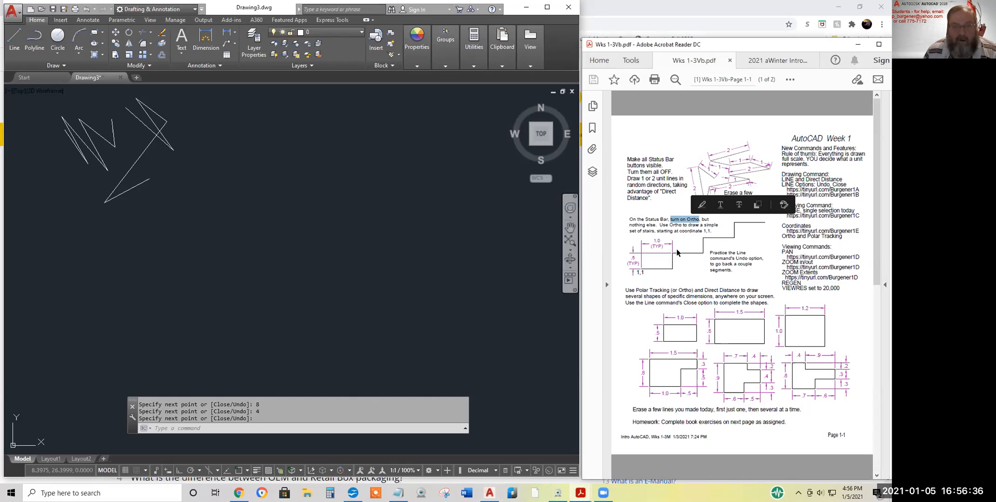
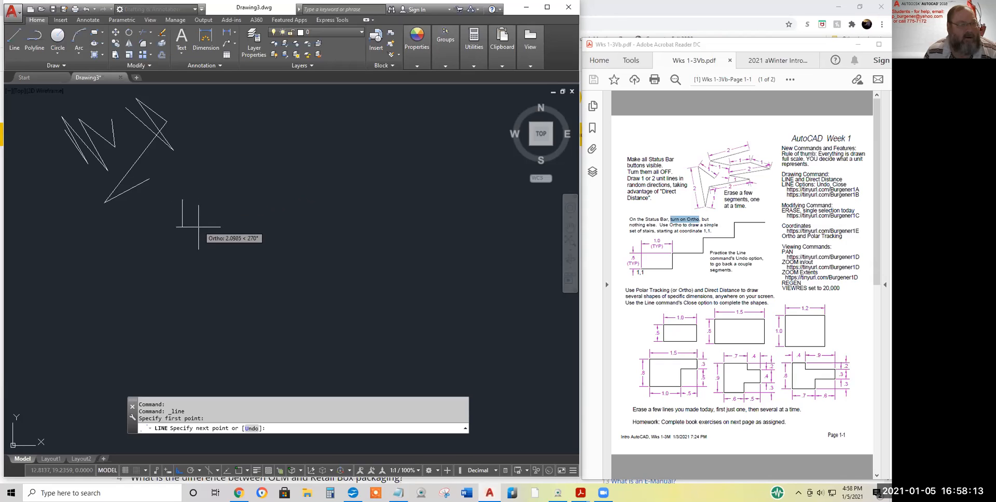
With Ortho on, draw the stair-step treads and risers by clicking points
{"action": "left_click", "coordinate": [248, 202]}
{"action": "left_click", "coordinate": [256, 187]}
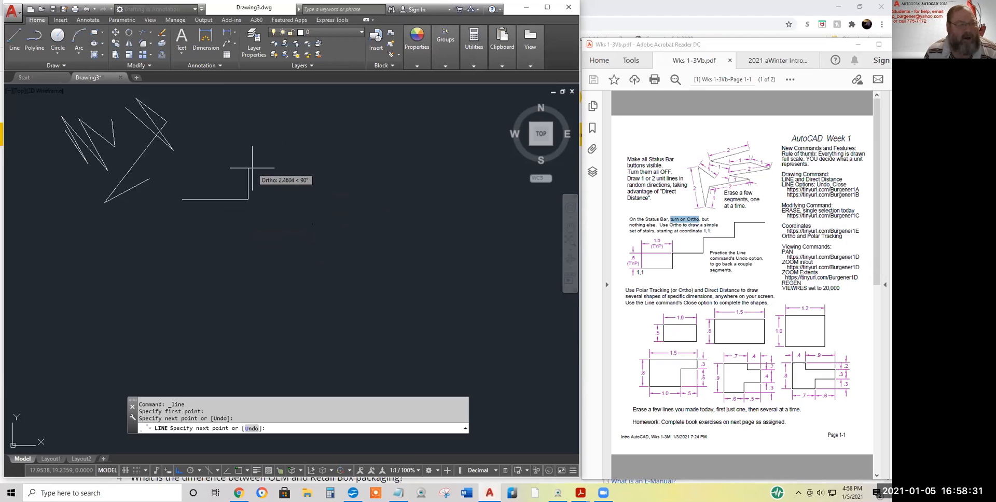
{"action": "left_click", "coordinate": [249, 173]}
{"action": "left_click", "coordinate": [261, 172]}
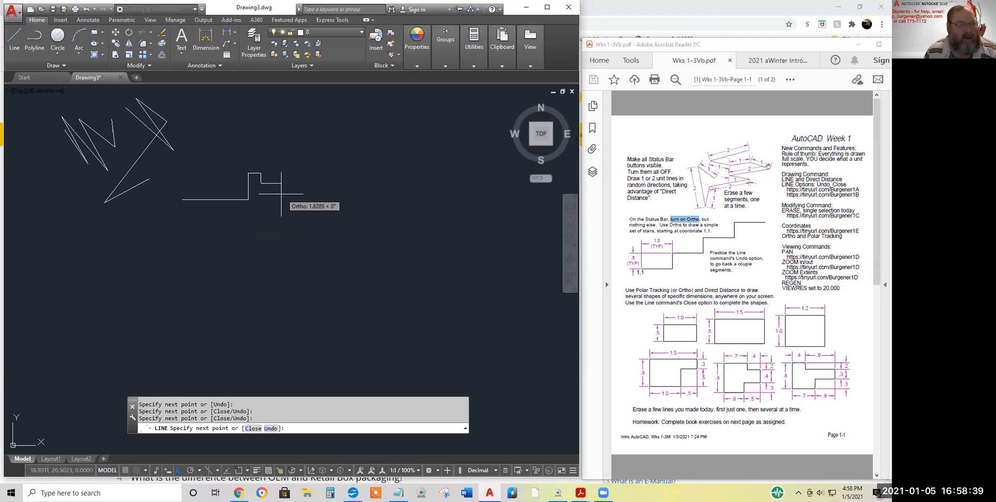
Turn Ortho off to add freehand zigzags, then back on for two straight segments, and end the line
{"action": "left_click", "coordinate": [178, 470]}
{"action": "left_click", "coordinate": [286, 201]}
{"action": "left_click", "coordinate": [269, 182]}
{"action": "left_click", "coordinate": [288, 193]}
{"action": "left_click", "coordinate": [278, 181]}
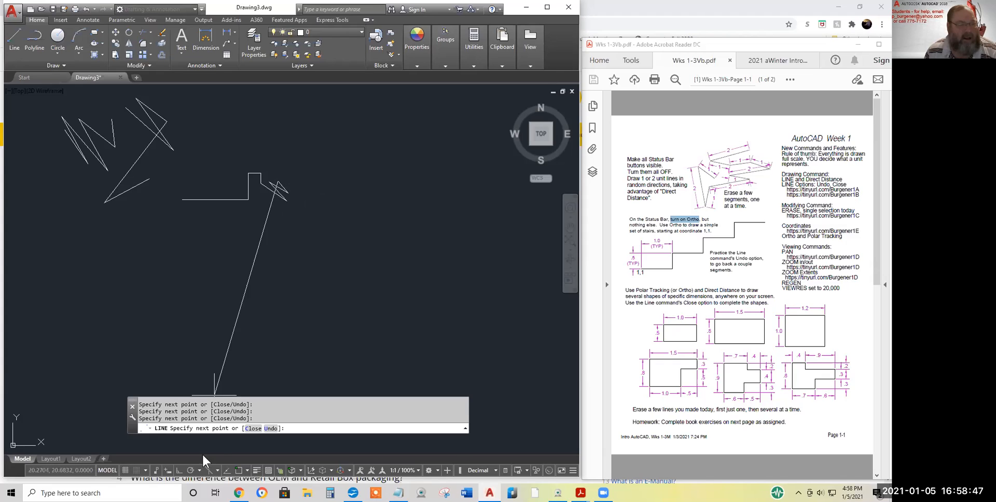
{"action": "left_click", "coordinate": [178, 471]}
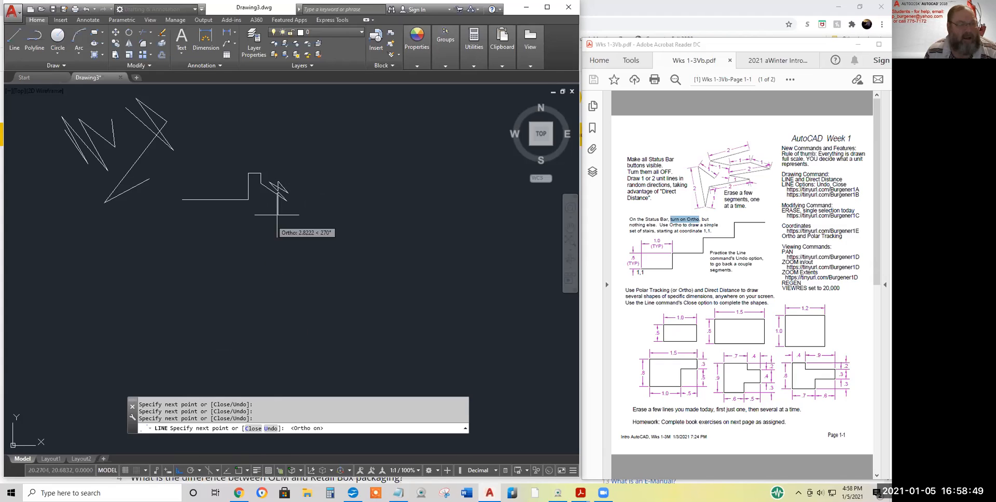
{"action": "left_click", "coordinate": [289, 177]}
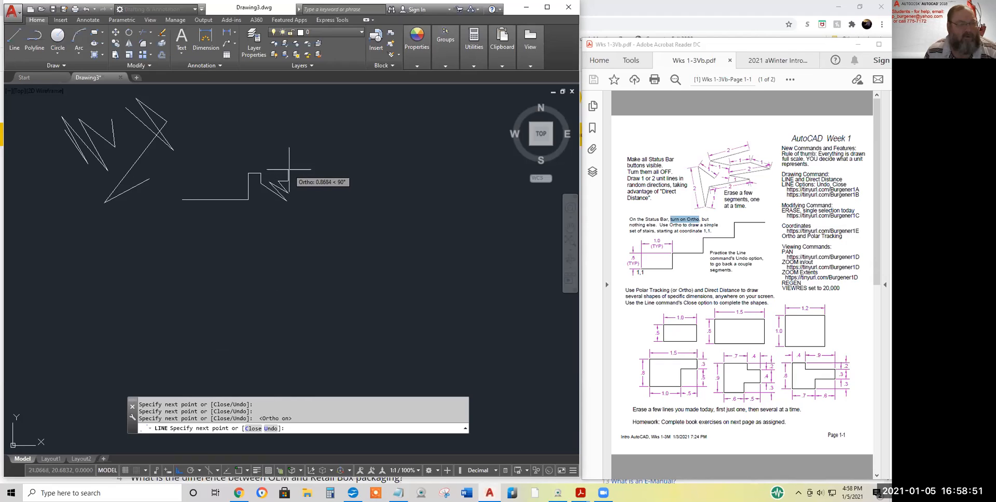
{"action": "left_click", "coordinate": [277, 168]}
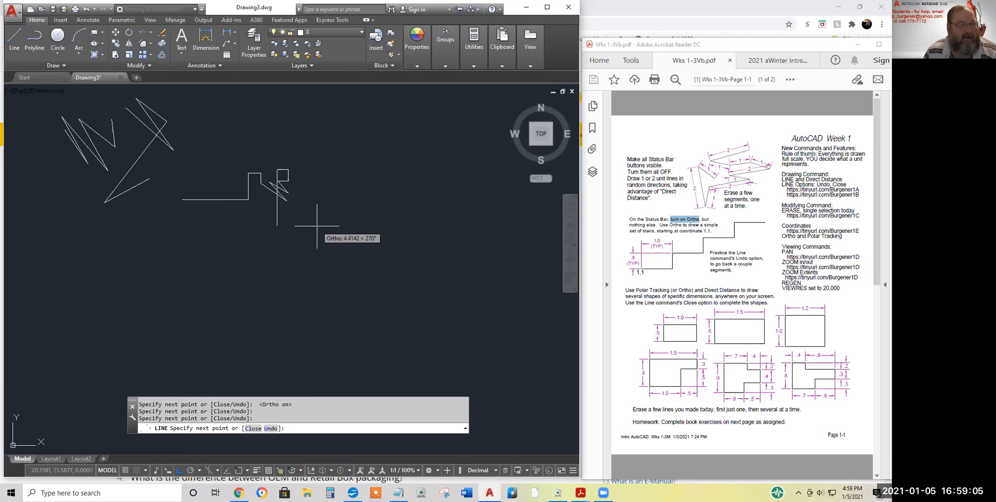
{"action": "key", "text": "Return"}
{"action": "key", "text": "Return"}
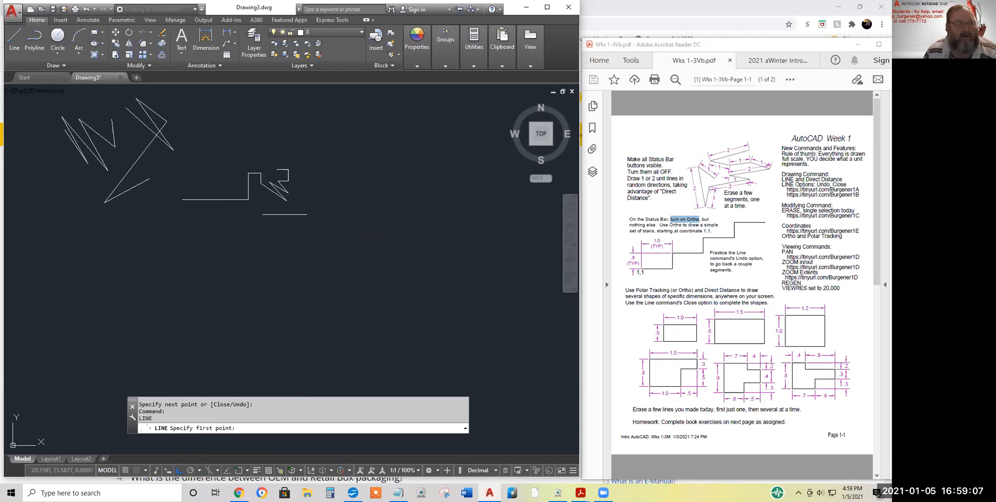
Draw a line above the stairs: 5 across, 2 up, 2 across, 2 down, 5 across
{"action": "left_click", "coordinate": [15, 36]}
{"action": "left_click", "coordinate": [223, 141]}
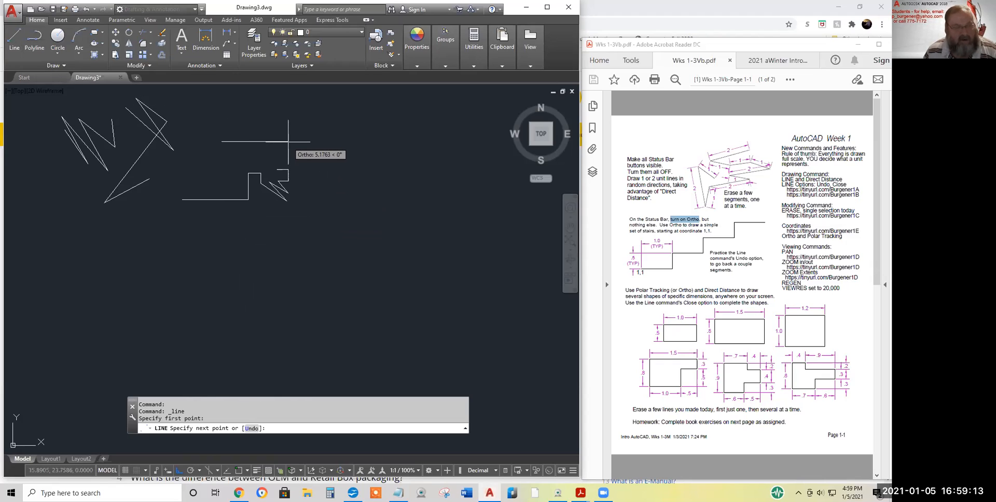
{"action": "type", "text": "5"}
{"action": "key", "text": "Return"}
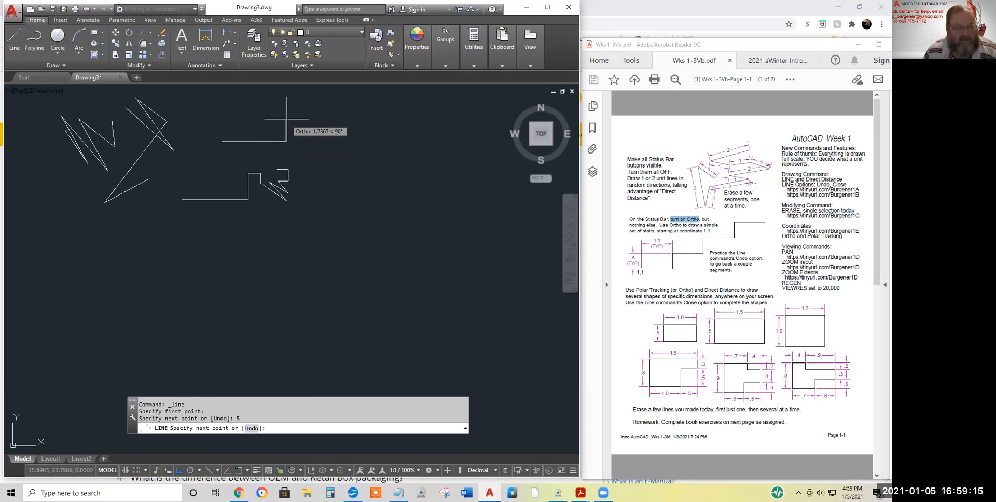
{"action": "type", "text": "2"}
{"action": "key", "text": "Return"}
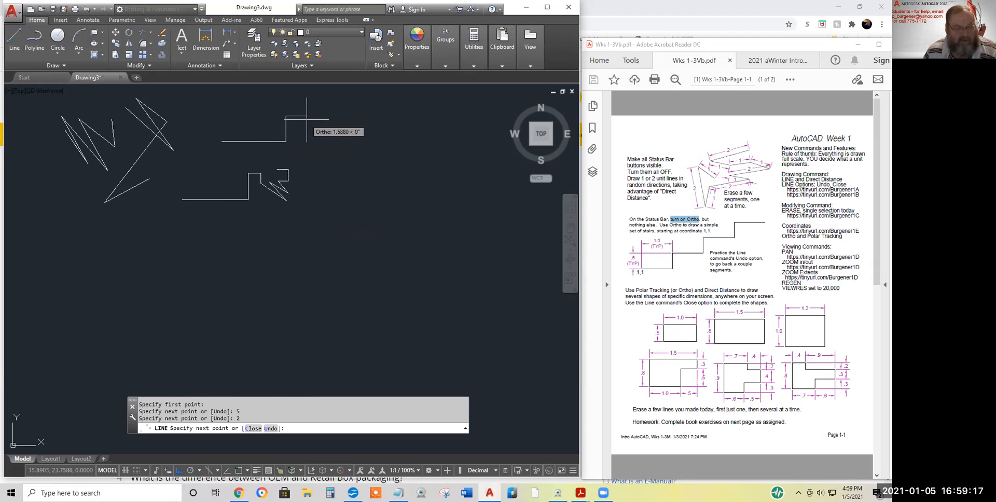
{"action": "type", "text": "2"}
{"action": "key", "text": "Return"}
{"action": "type", "text": "2"}
{"action": "key", "text": "Return"}
{"action": "type", "text": "5"}
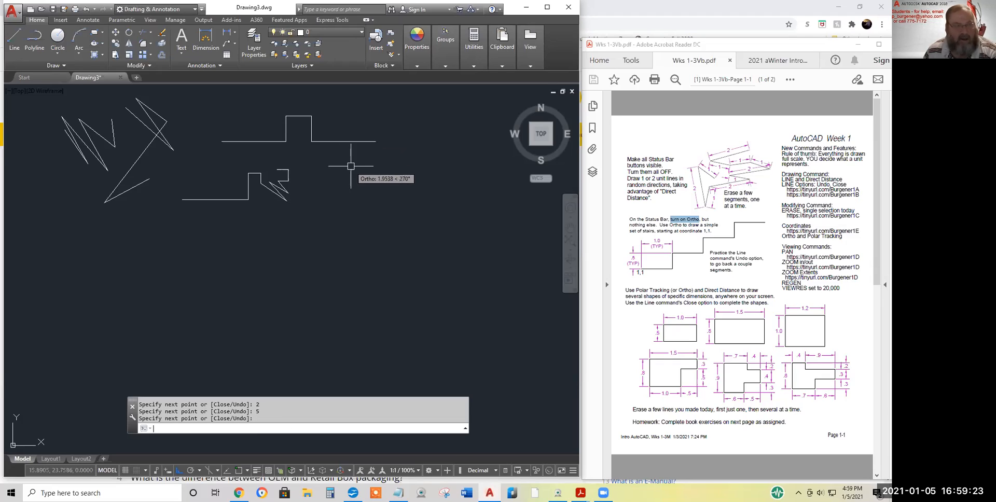
{"action": "key", "text": "Return"}
{"action": "key", "text": "Return"}
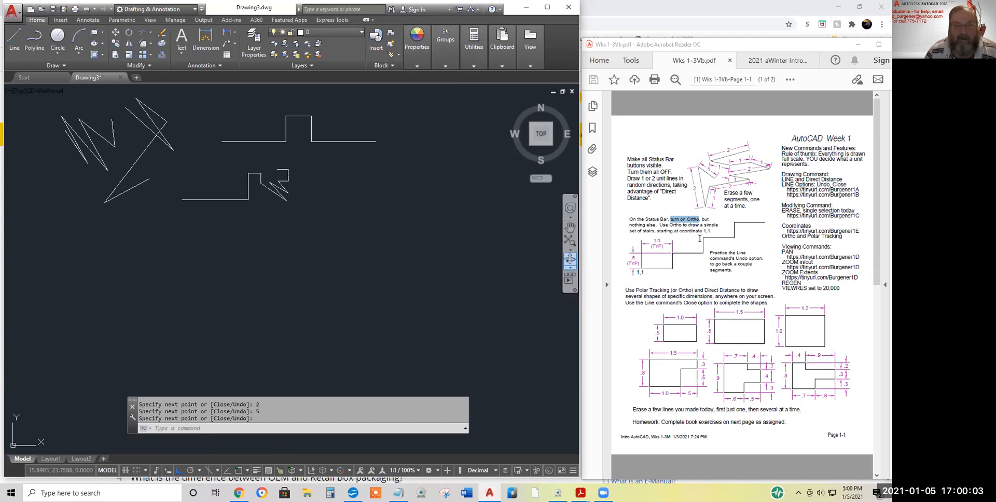
Highlight 'starting at coordinate 1,1.' in the worksheet and clear AutoCAD's pending prompt
{"action": "left_click_drag", "start_coordinate": [713, 231], "coordinate": [655, 233]}
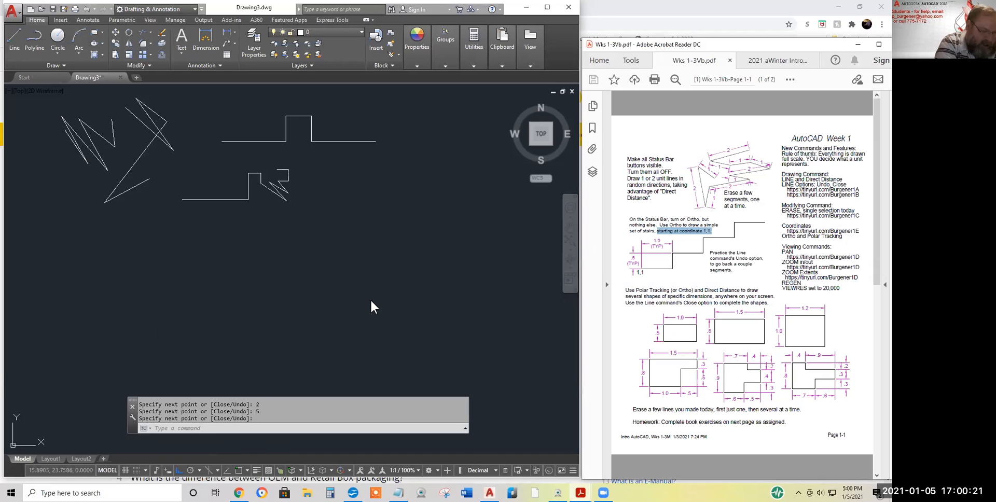
{"action": "key", "text": "Return"}
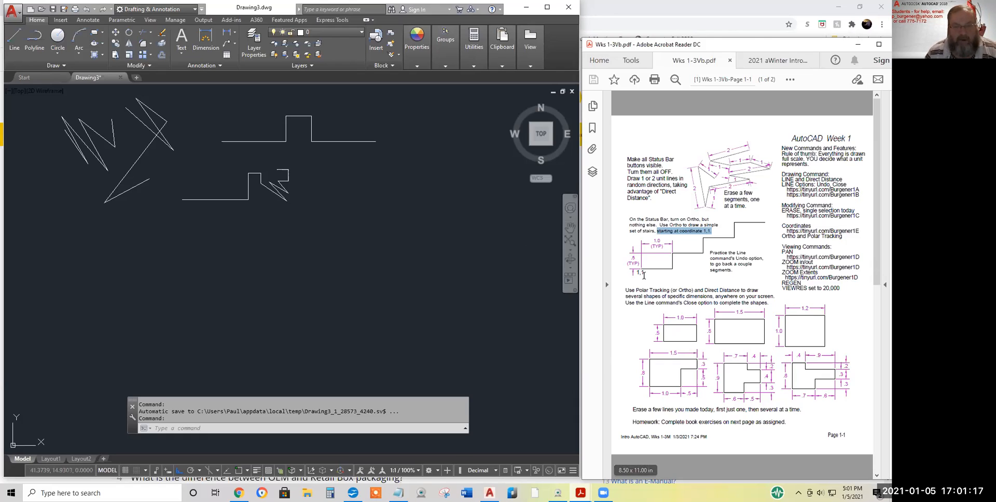
Select the 1,1 label at the stair diagram's starting corner in the worksheet
{"action": "left_click_drag", "start_coordinate": [648, 272], "coordinate": [632, 274]}
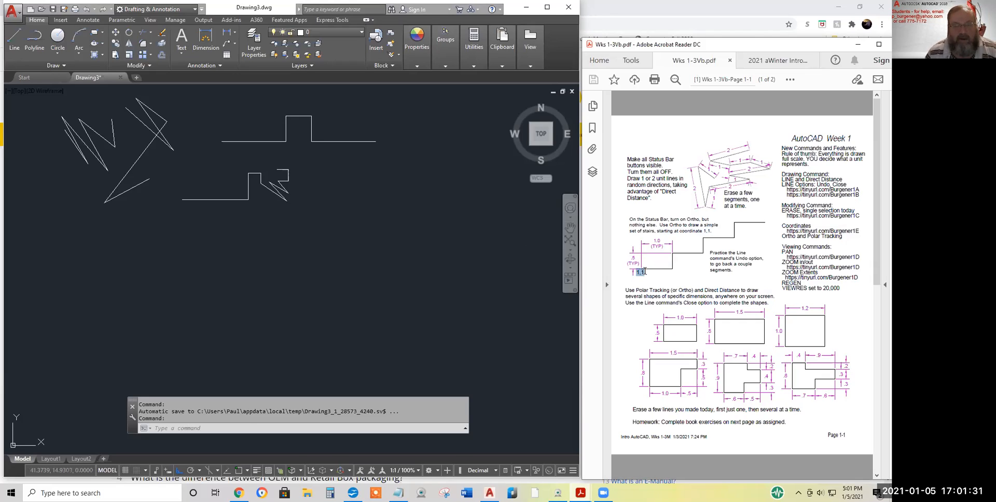
{"action": "left_click_drag", "start_coordinate": [645, 273], "coordinate": [635, 275]}
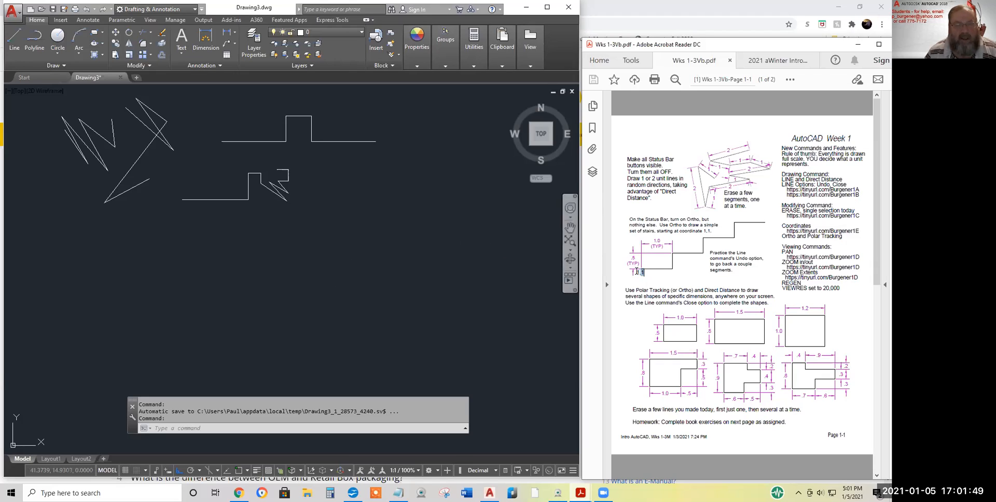
{"action": "left_click_drag", "start_coordinate": [637, 272], "coordinate": [638, 274]}
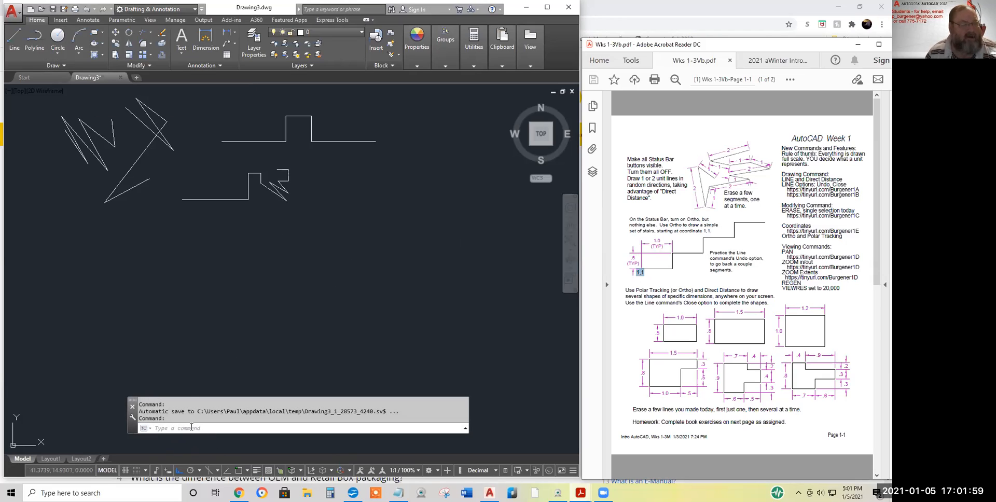
Start a new LINE with its first point at 1,1
{"action": "left_click", "coordinate": [11, 33]}
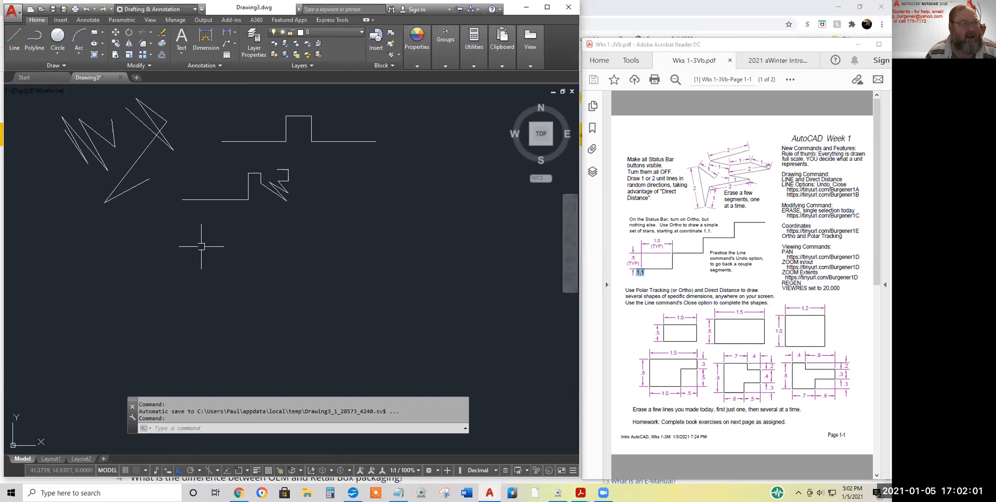
{"action": "left_click", "coordinate": [16, 36]}
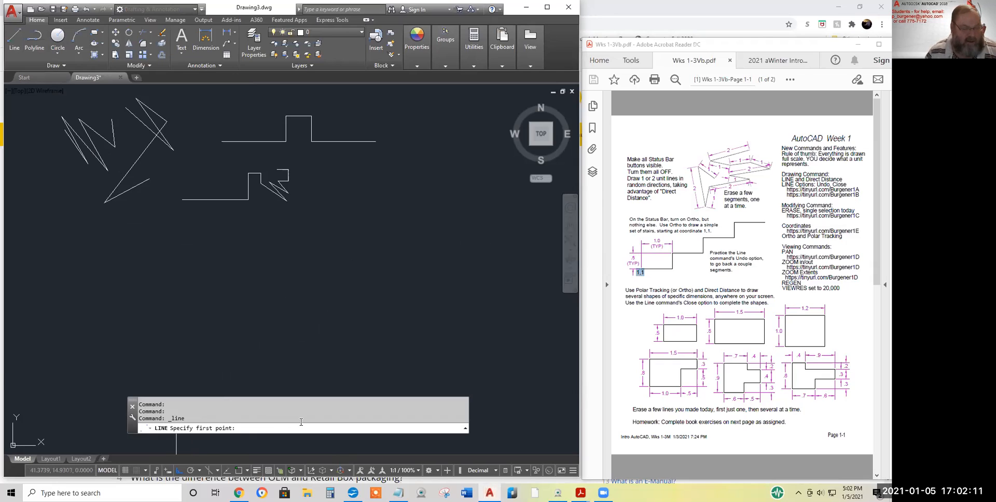
{"action": "type", "text": "1,1"}
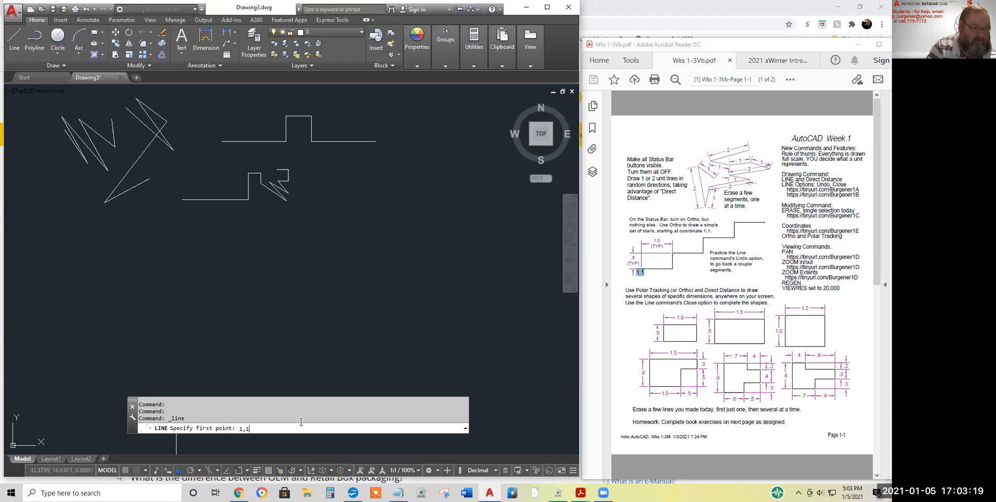
{"action": "key", "text": "Return"}
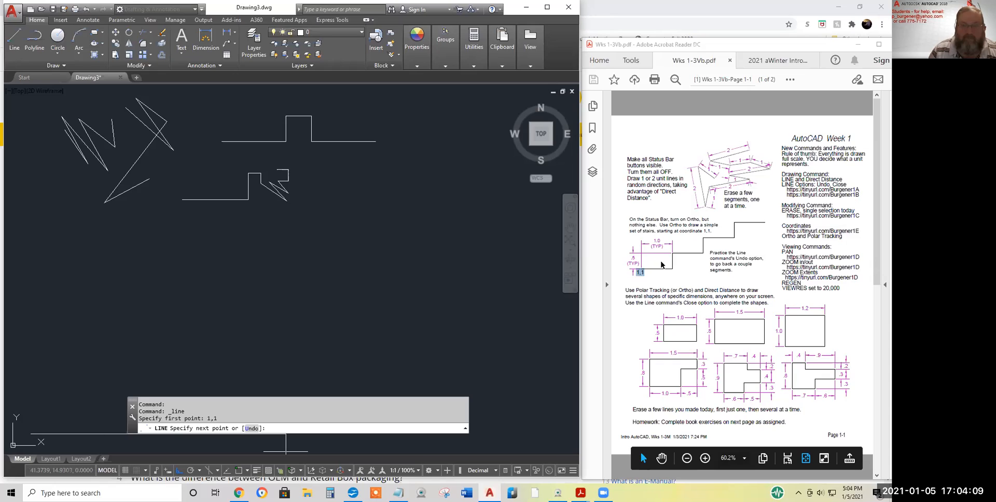
Mark 'Erase', 'Ortho' and the 1,1 starting point in the worksheet instructions
{"action": "double_click", "coordinate": [731, 194]}
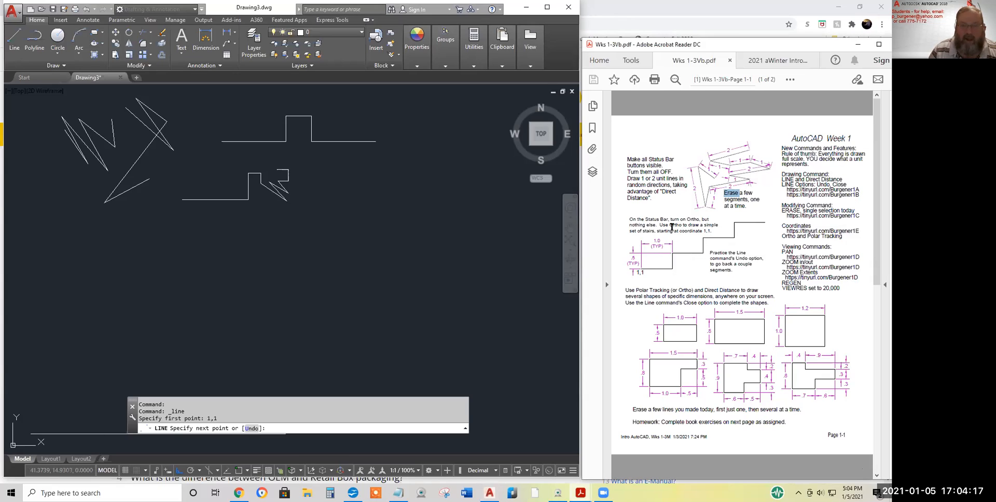
{"action": "left_click_drag", "start_coordinate": [670, 225], "coordinate": [682, 225]}
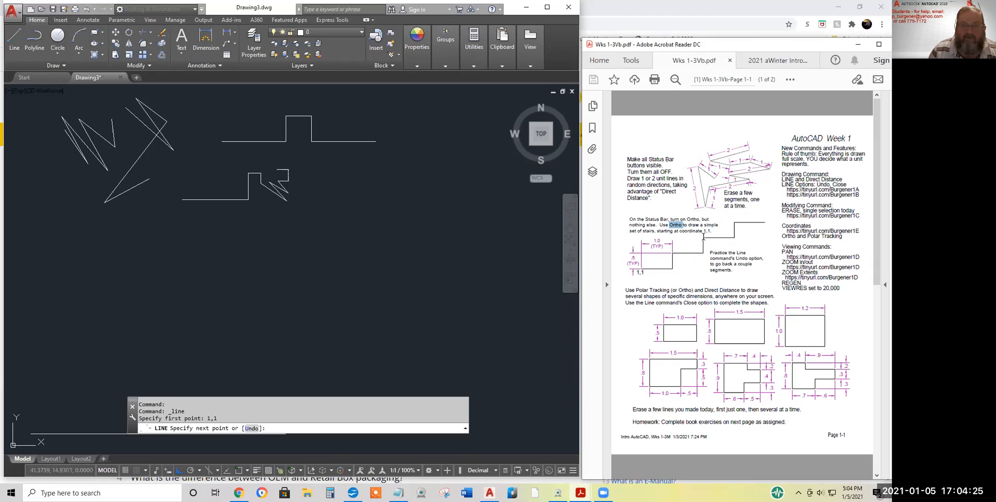
{"action": "mouse_move", "coordinate": [712, 232]}
{"action": "left_mouse_down"}
{"action": "mouse_move", "coordinate": [680, 232]}
{"action": "mouse_move", "coordinate": [701, 231]}
{"action": "left_mouse_up"}
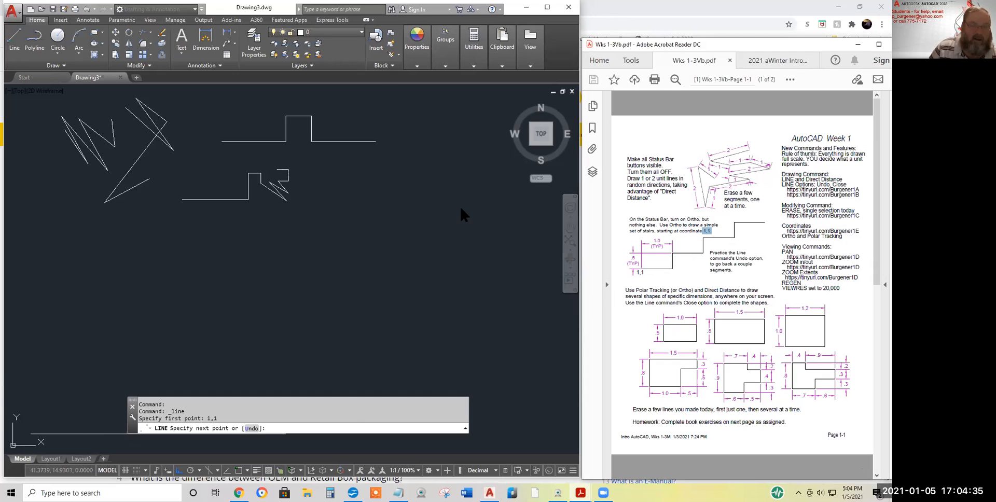
Draw four stair steps of alternating 1-unit treads and 0.5-unit risers, then finish the line
{"action": "left_click", "coordinate": [369, 71]}
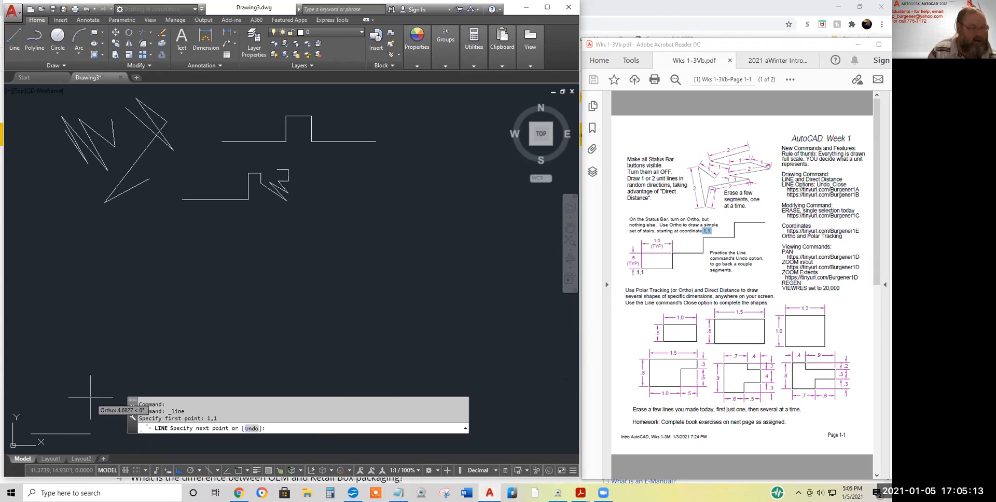
{"action": "type", "text": "1"}
{"action": "key", "text": "Return"}
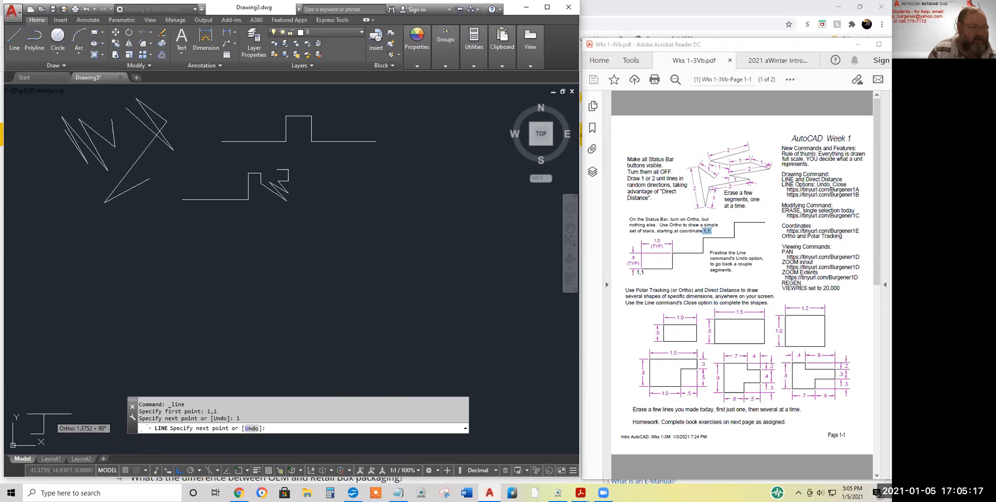
{"action": "type", "text": ".5"}
{"action": "key", "text": "Return"}
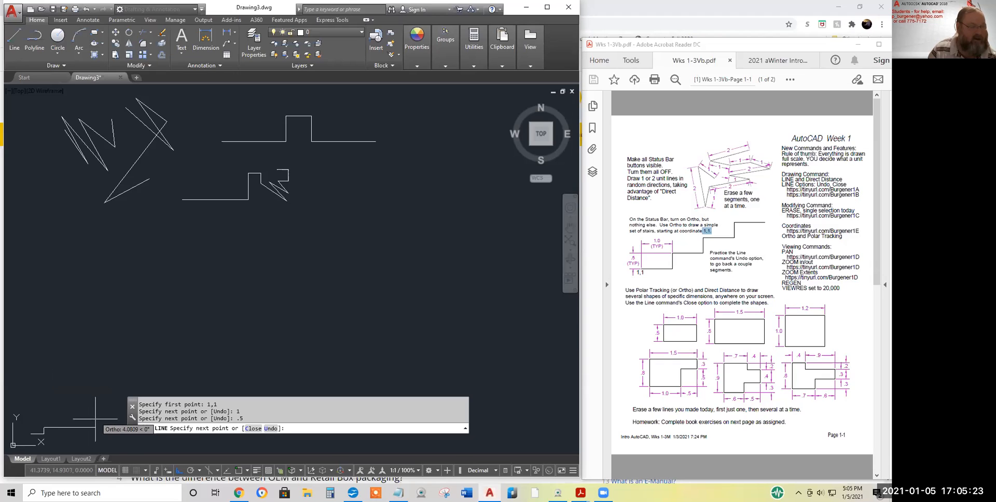
{"action": "type", "text": "1"}
{"action": "key", "text": "Return"}
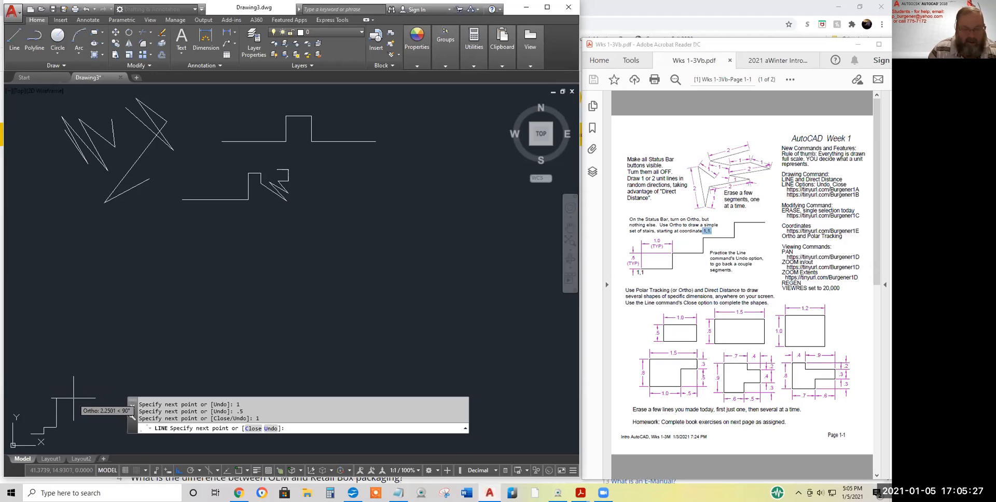
{"action": "type", "text": ".5"}
{"action": "key", "text": "Return"}
{"action": "type", "text": "1"}
{"action": "key", "text": "Return"}
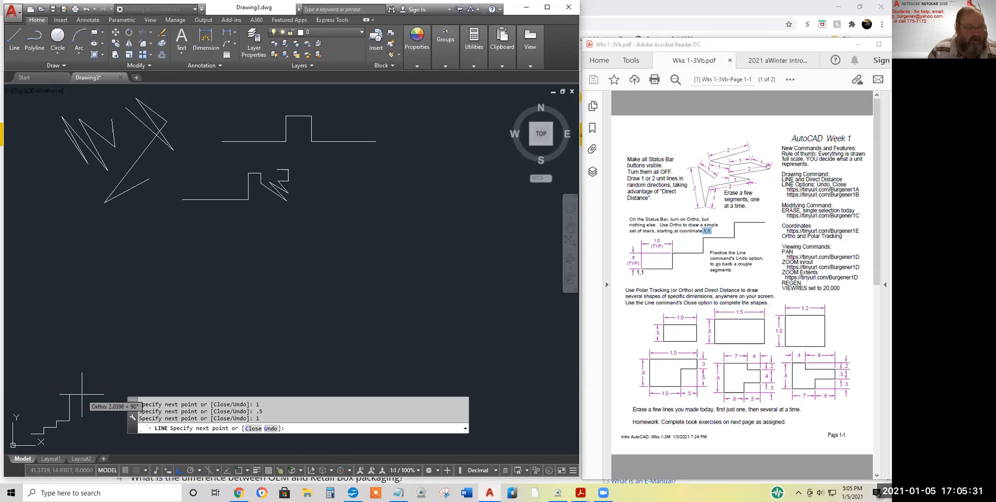
{"action": "type", "text": ".5"}
{"action": "key", "text": "Return"}
{"action": "type", "text": "1"}
{"action": "key", "text": "Return"}
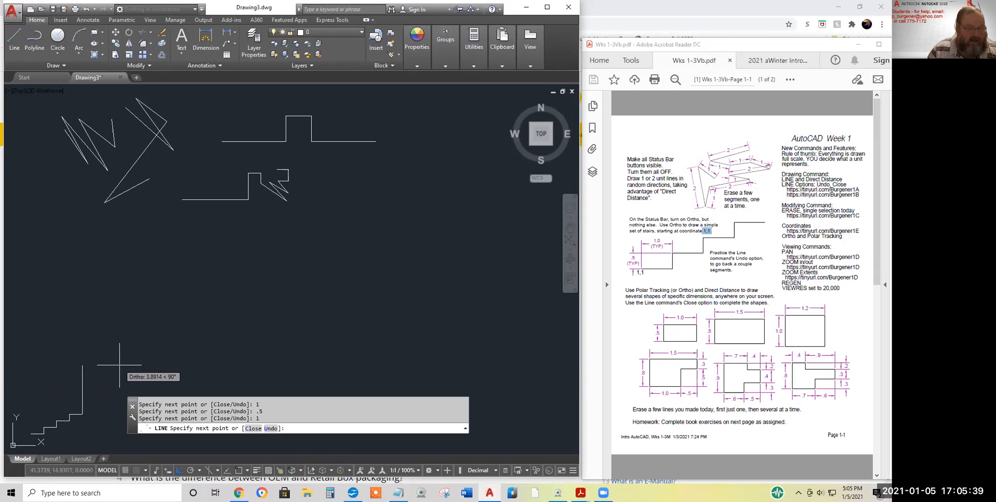
{"action": "type", "text": "."}
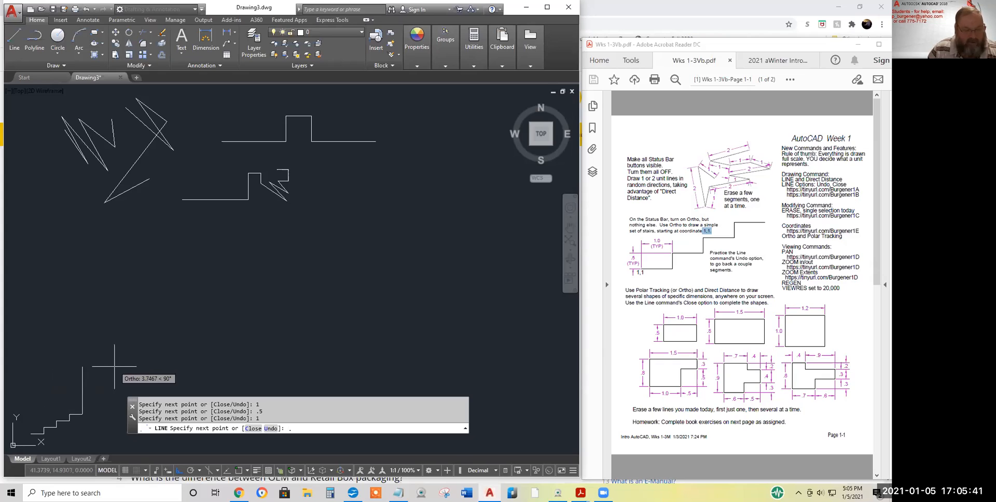
{"action": "type", "text": "5"}
{"action": "key", "text": "Return"}
{"action": "key", "text": "Return"}
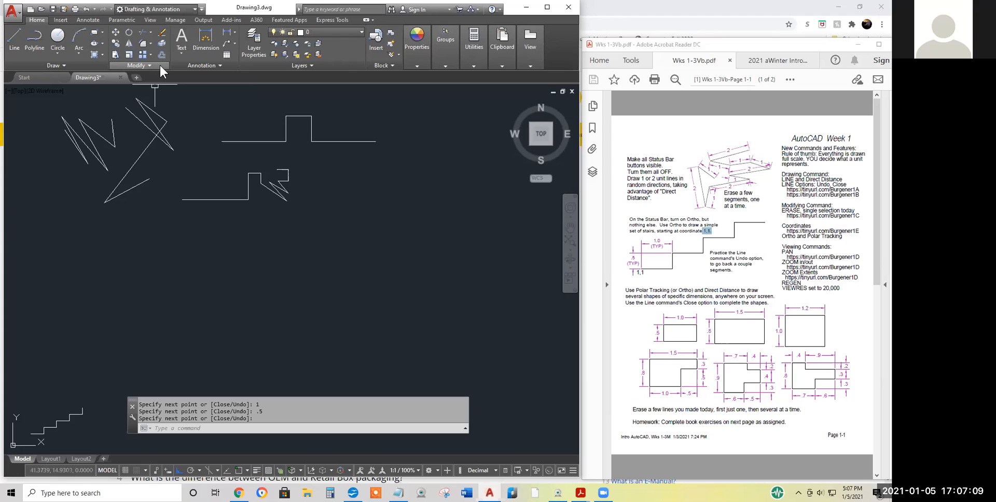
{"action": "left_click", "coordinate": [542, 48]}
{"action": "right_click", "coordinate": [555, 56]}
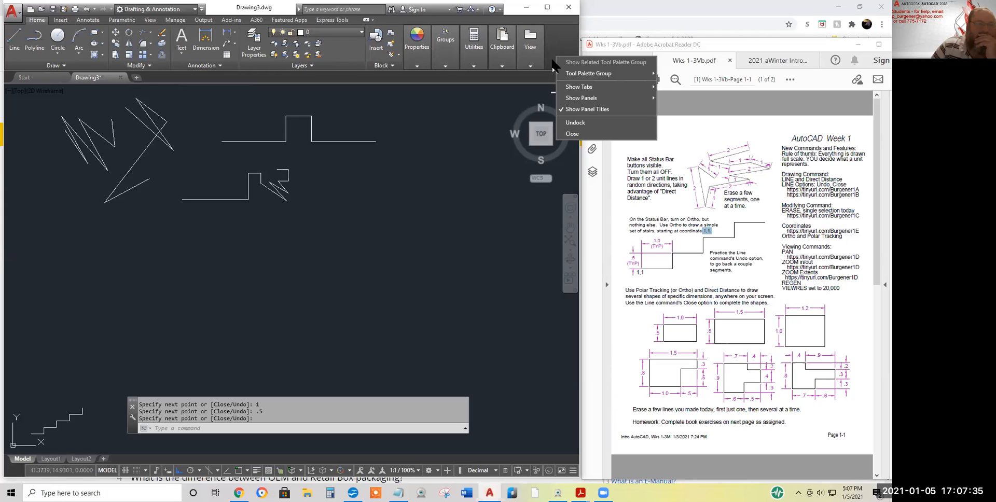
{"action": "mouse_move", "coordinate": [573, 100]}
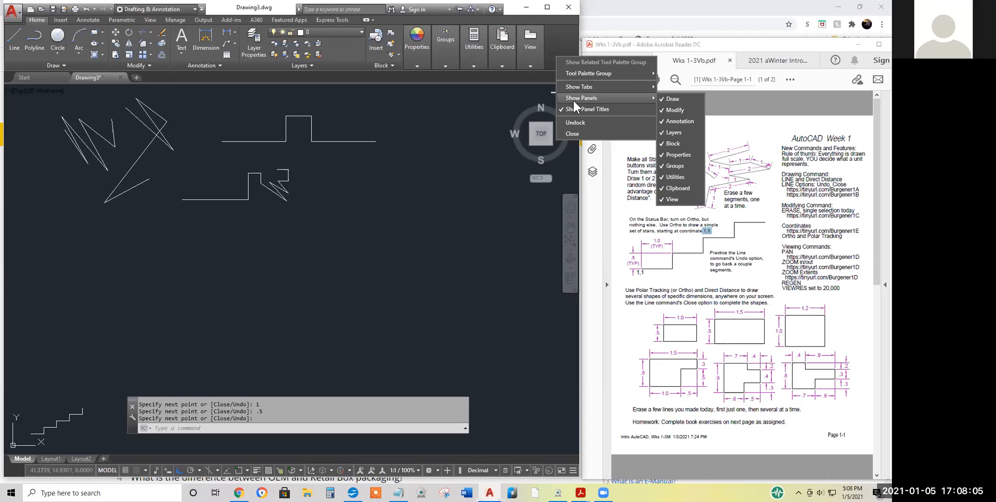
{"action": "mouse_move", "coordinate": [579, 78]}
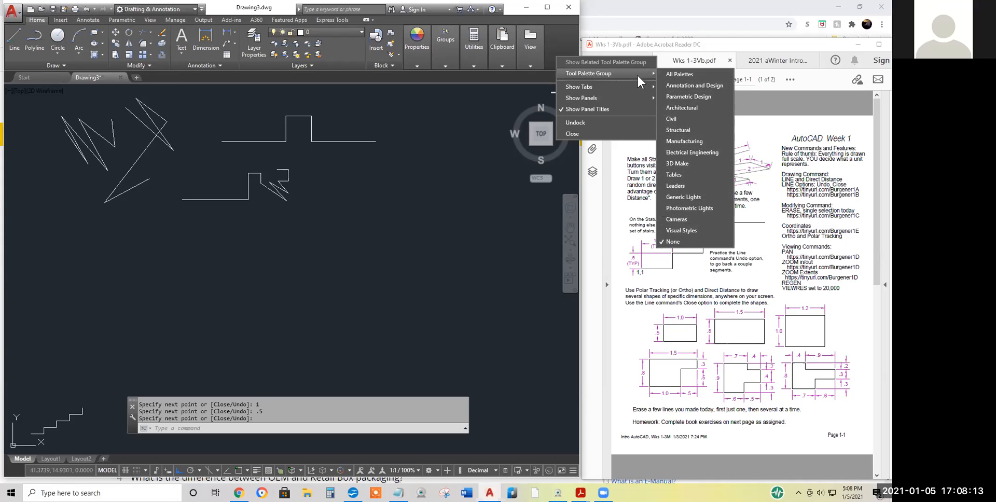
{"action": "right_click", "coordinate": [559, 48]}
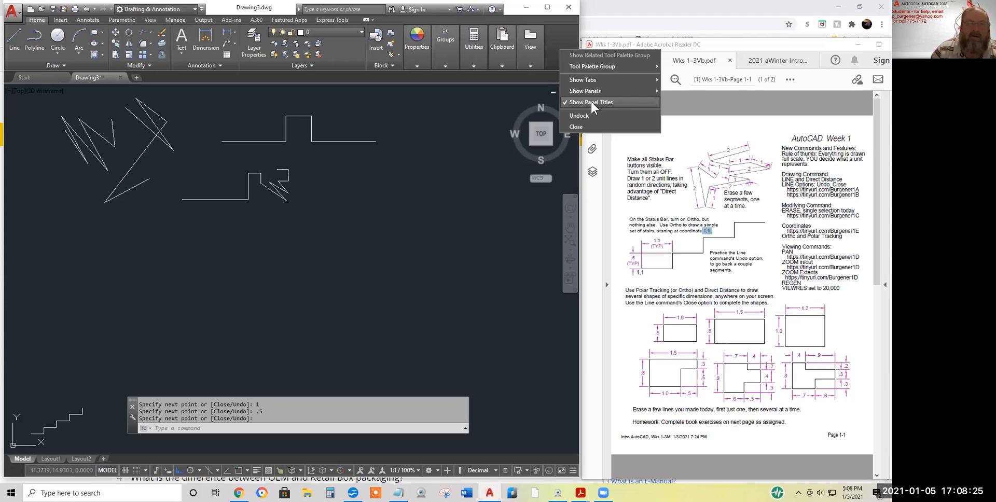
{"action": "left_click", "coordinate": [591, 103]}
{"action": "right_click", "coordinate": [557, 50]}
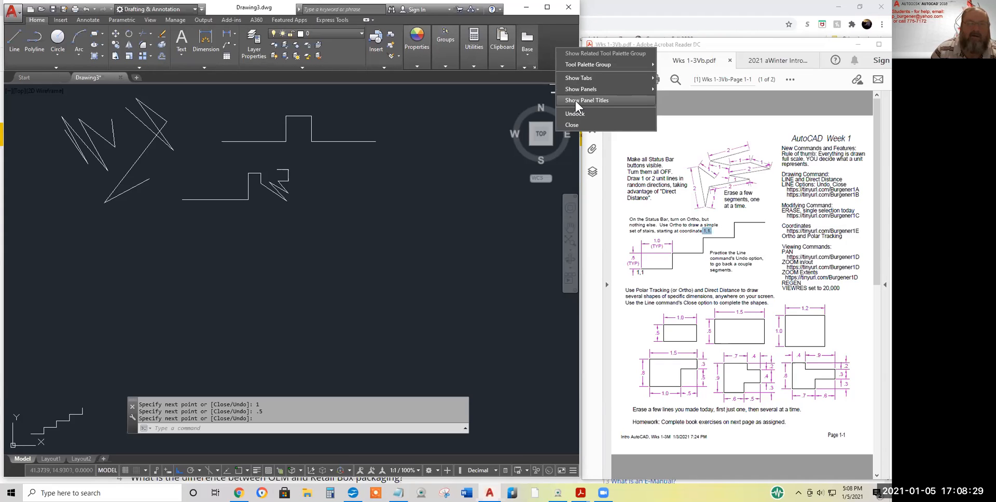
{"action": "mouse_move", "coordinate": [576, 90]}
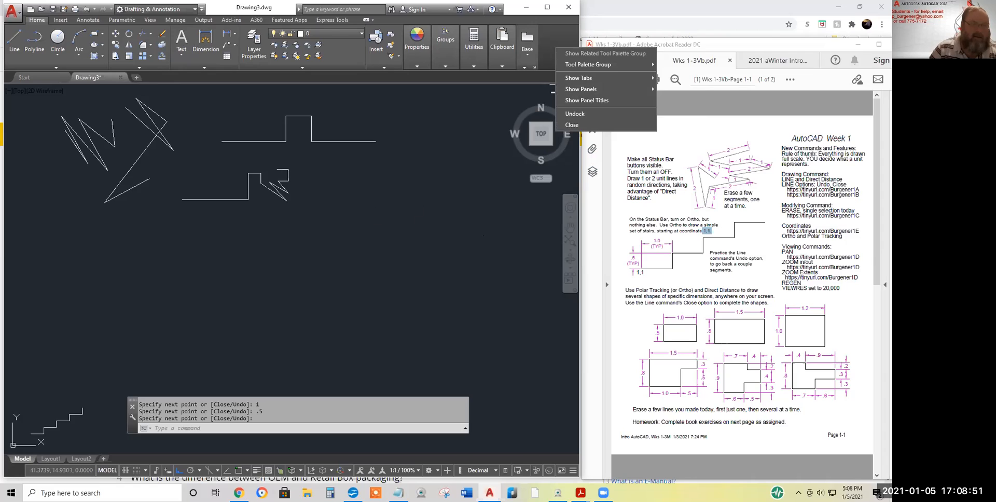
{"action": "left_click", "coordinate": [363, 183]}
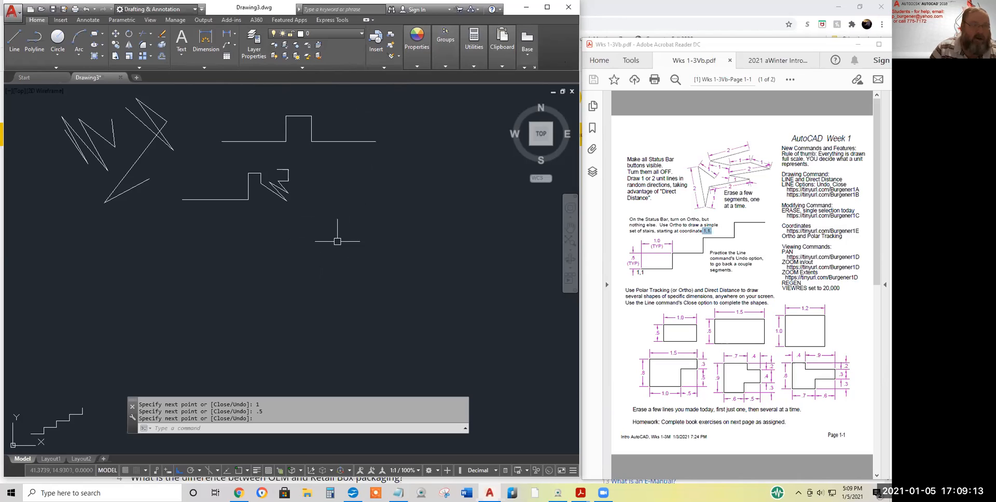
Open Options from the drawing's shortcut menu and tour every tab from Files to Online
{"action": "right_click", "coordinate": [354, 202]}
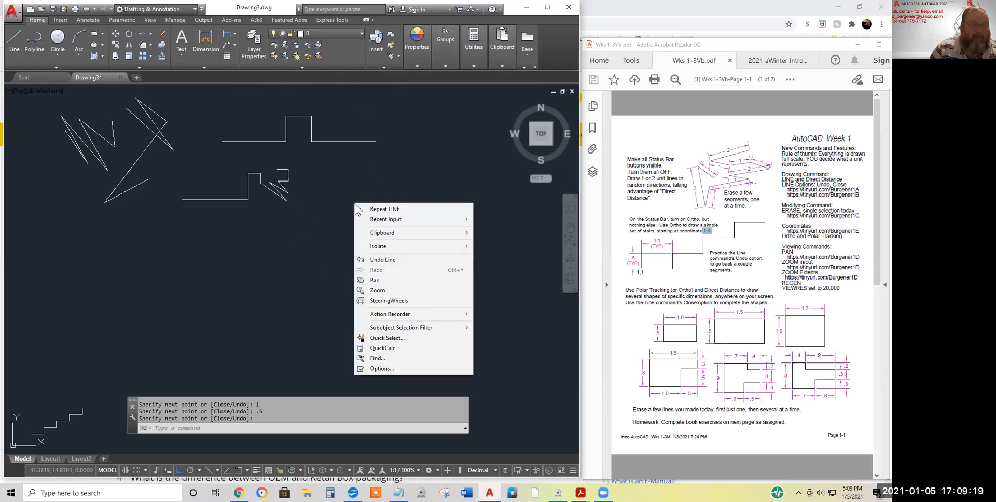
{"action": "left_click", "coordinate": [378, 370]}
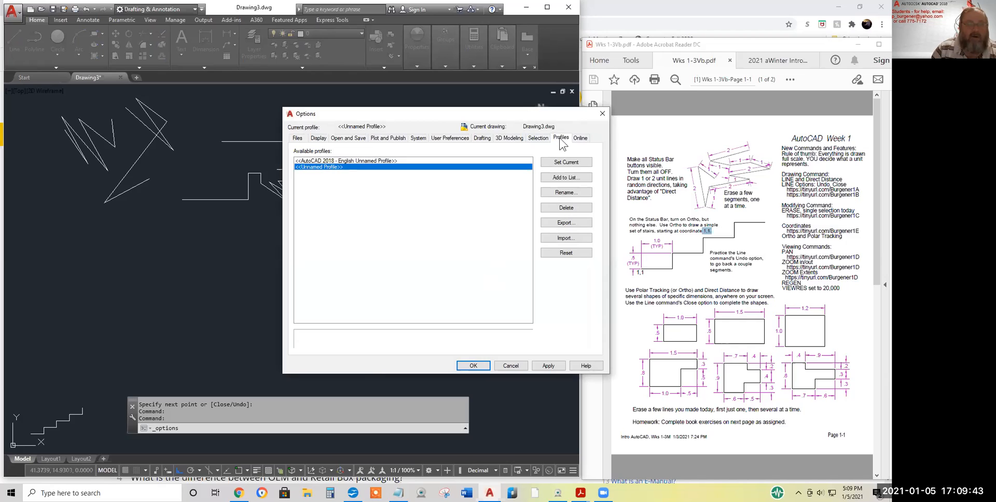
{"action": "left_click", "coordinate": [297, 139]}
{"action": "left_click", "coordinate": [318, 139]}
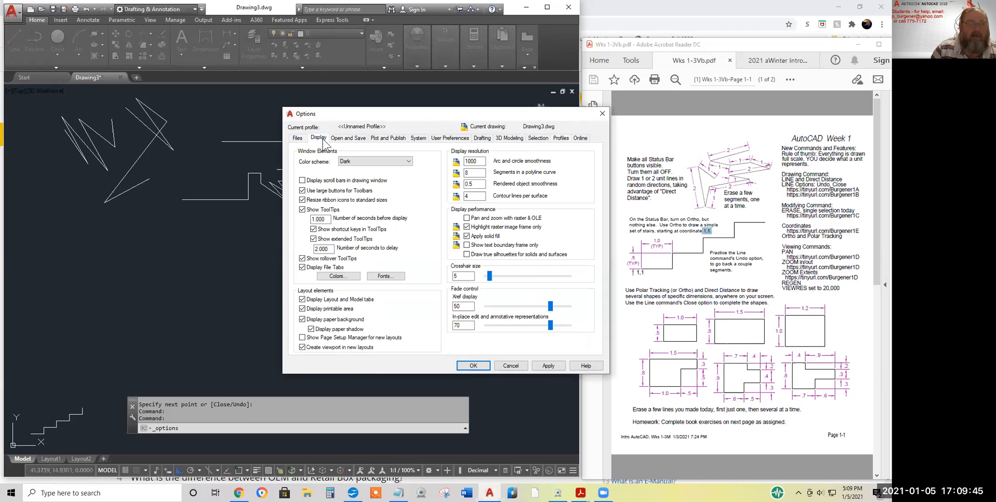
{"action": "left_click", "coordinate": [348, 138]}
{"action": "left_click", "coordinate": [379, 142]}
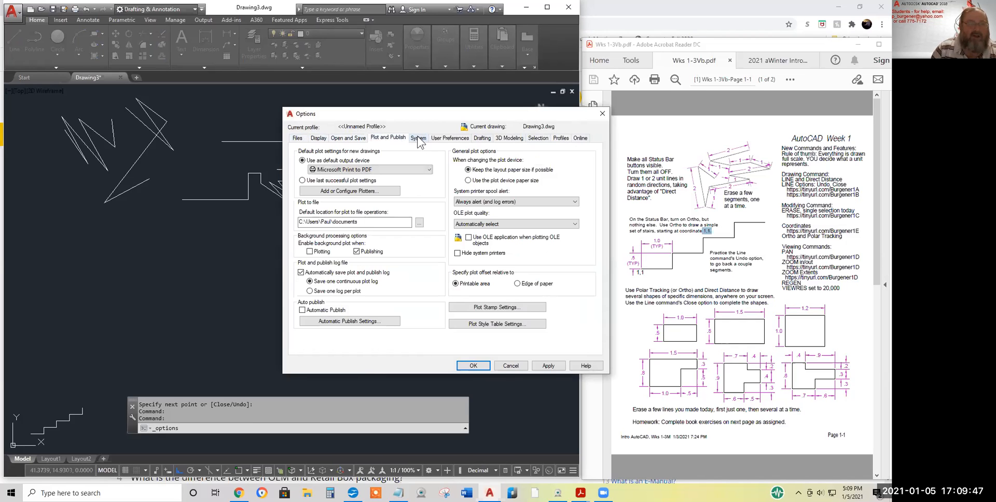
{"action": "left_click", "coordinate": [419, 140]}
{"action": "left_click", "coordinate": [439, 139]}
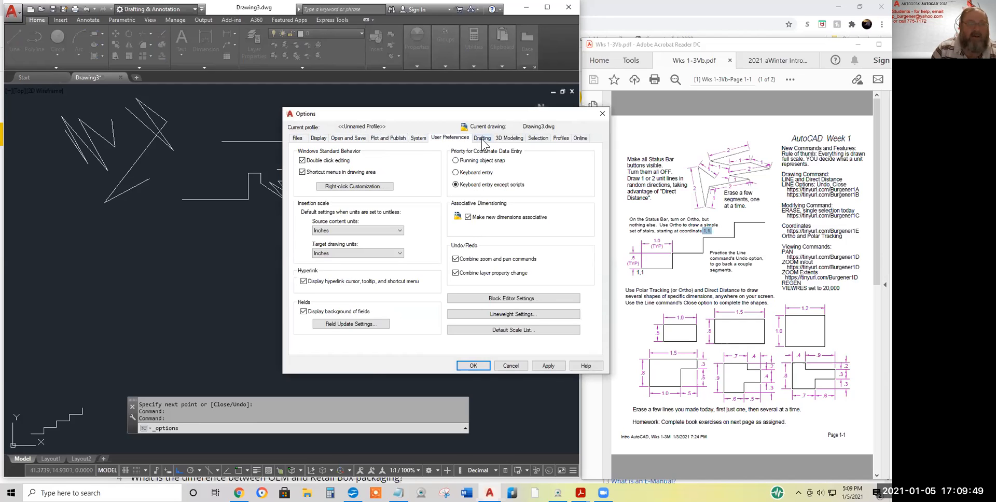
{"action": "left_click", "coordinate": [482, 139]}
{"action": "left_click", "coordinate": [508, 139]}
{"action": "left_click", "coordinate": [538, 139]}
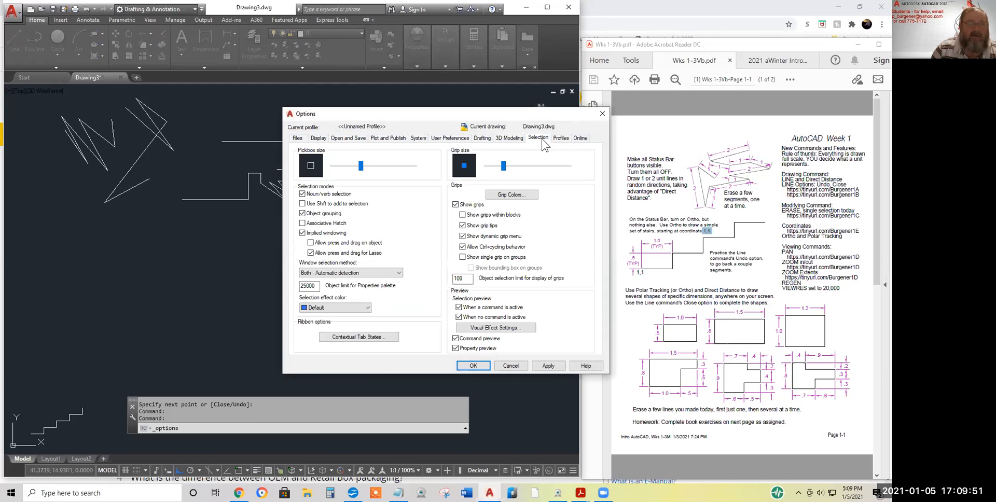
{"action": "left_click", "coordinate": [559, 139]}
{"action": "left_click", "coordinate": [580, 139]}
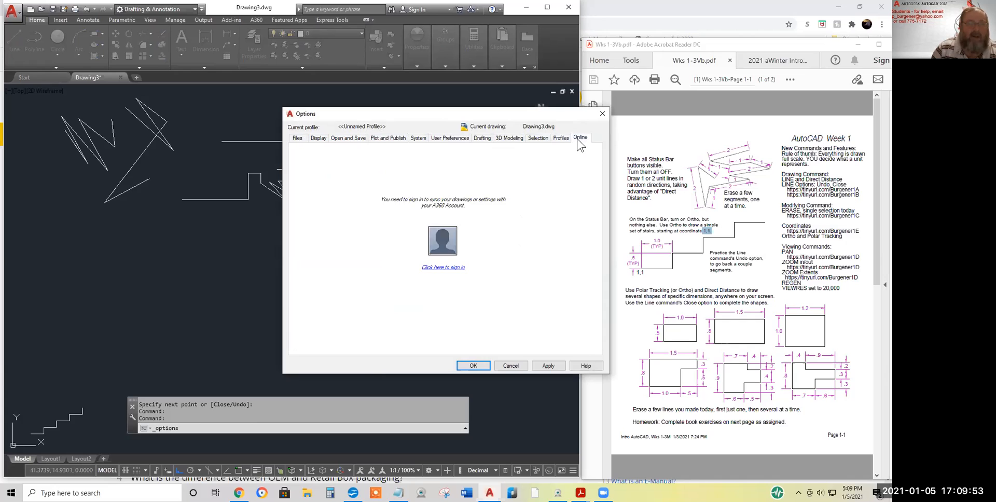
{"action": "left_click", "coordinate": [560, 138]}
Step back through the tabs, review the Profiles tab, and cancel the Options dialog
{"action": "left_click", "coordinate": [537, 138]}
{"action": "left_click", "coordinate": [510, 138]}
{"action": "left_click", "coordinate": [482, 139]}
{"action": "left_click", "coordinate": [451, 139]}
{"action": "left_click", "coordinate": [418, 138]}
{"action": "left_click", "coordinate": [388, 138]}
{"action": "left_click", "coordinate": [349, 139]}
{"action": "left_click", "coordinate": [318, 138]}
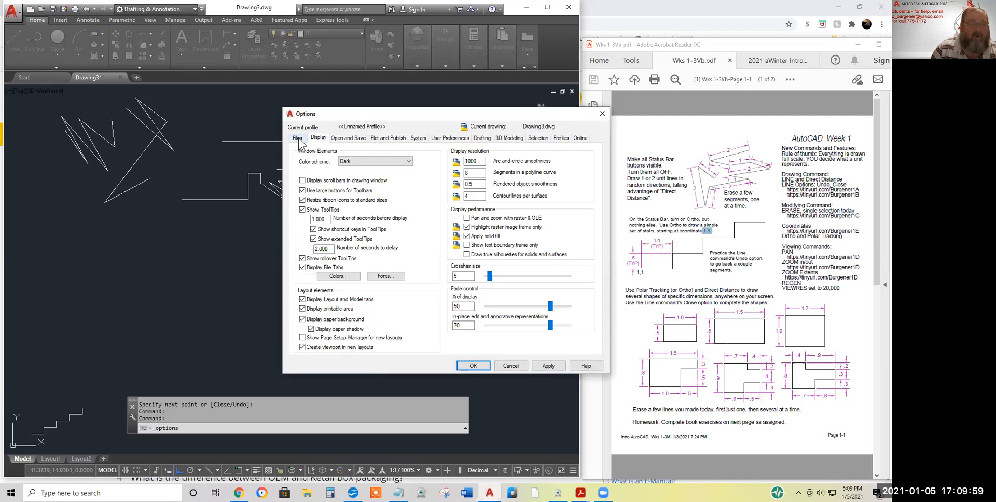
{"action": "left_click", "coordinate": [299, 139]}
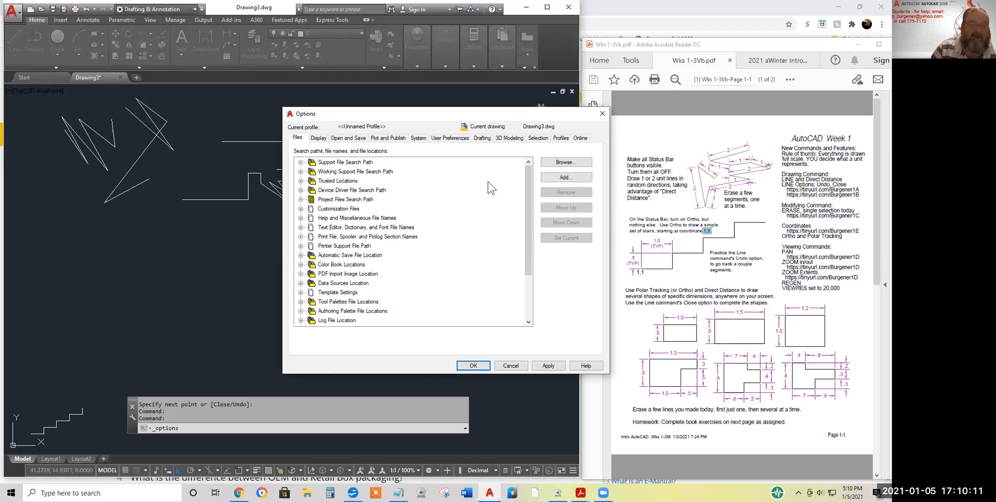
{"action": "left_click", "coordinate": [561, 138]}
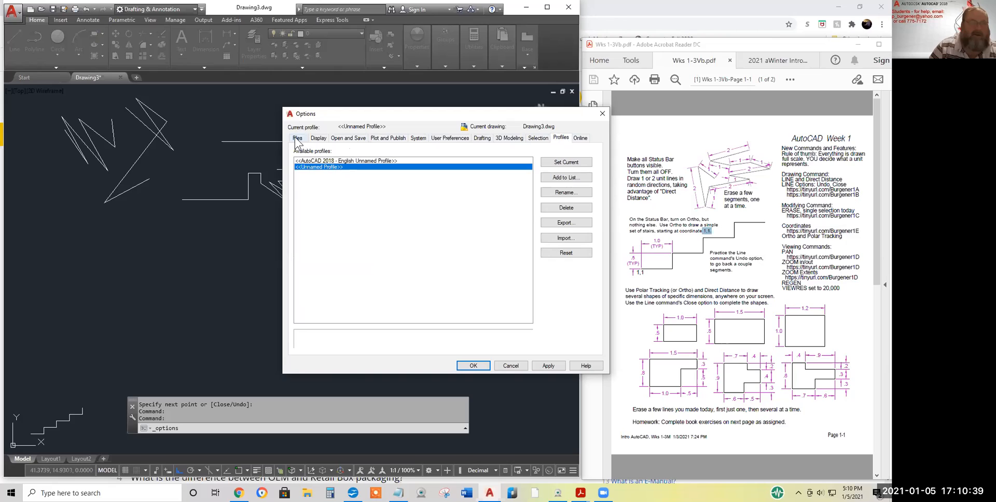
{"action": "left_click", "coordinate": [510, 365]}
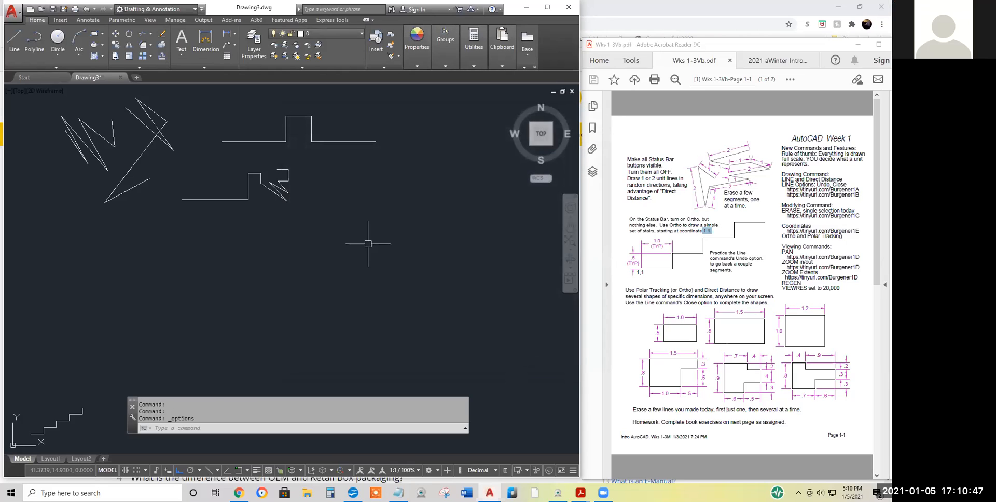
Enter the OPTIONS command at the command line, correcting the 'optiojn' typo
{"action": "left_click", "coordinate": [229, 429]}
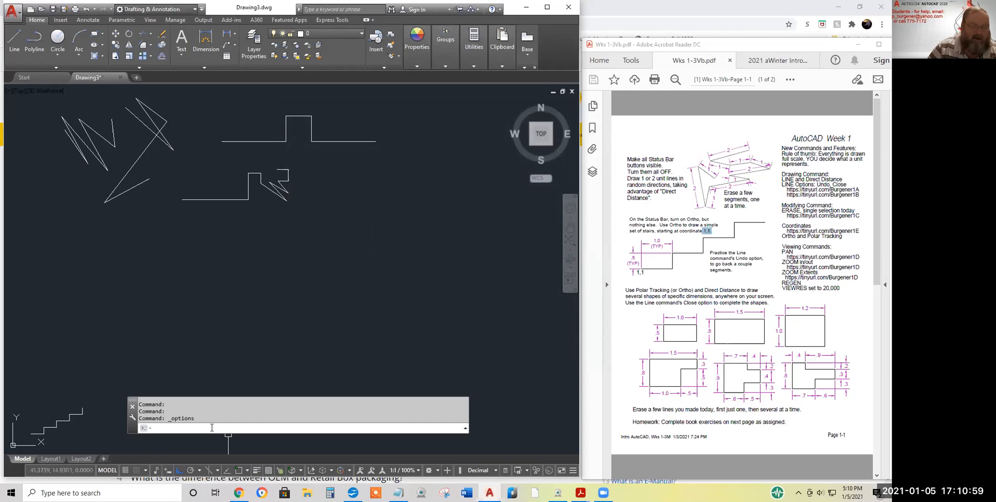
{"action": "type", "text": "optiojn"}
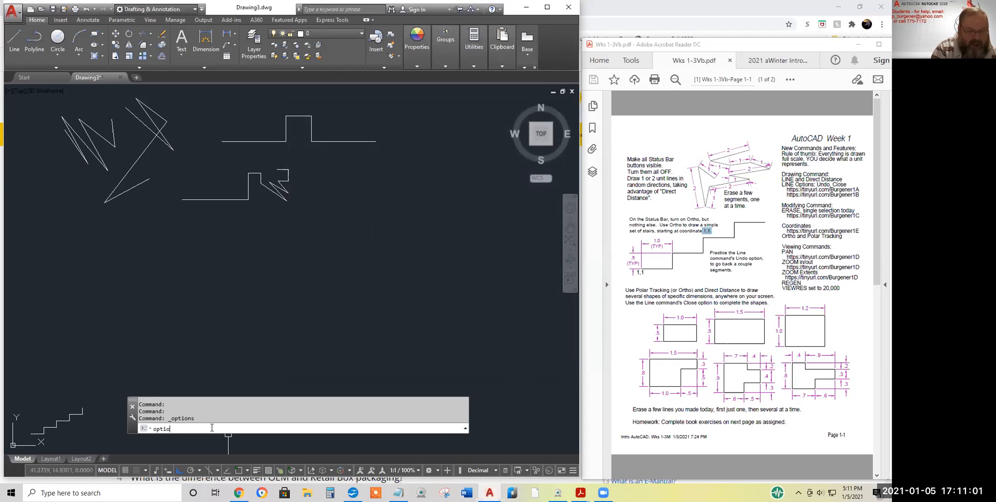
{"action": "key", "text": "BackSpace"}
{"action": "key", "text": "BackSpace"}
{"action": "type", "text": "ns"}
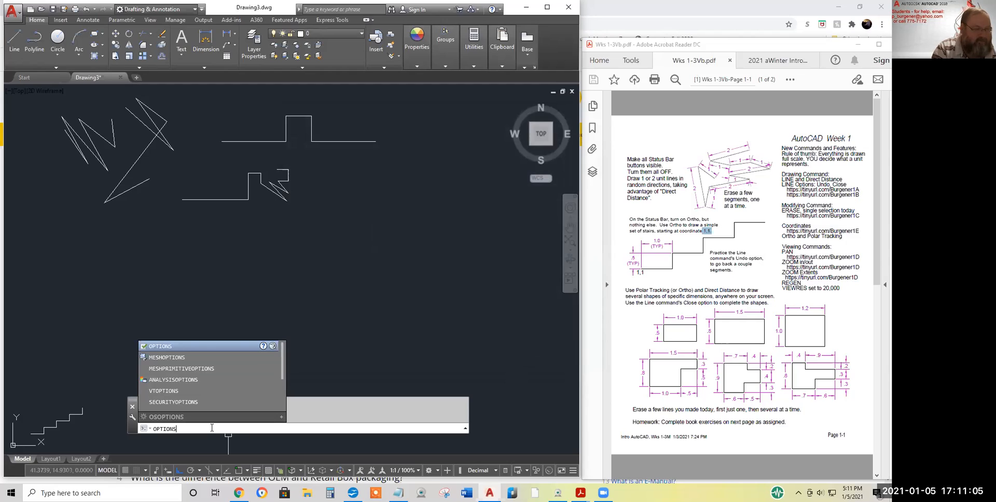
{"action": "key", "text": "Return"}
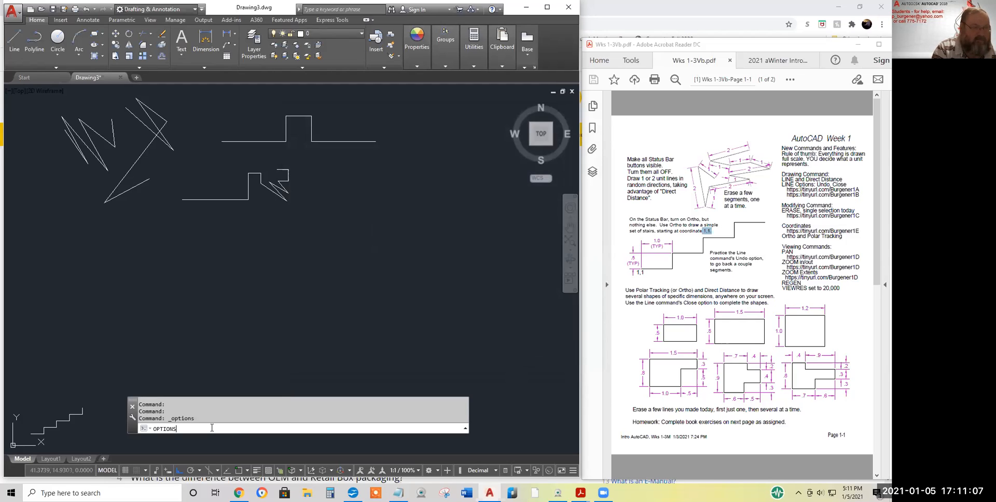
{"action": "key", "text": "Return"}
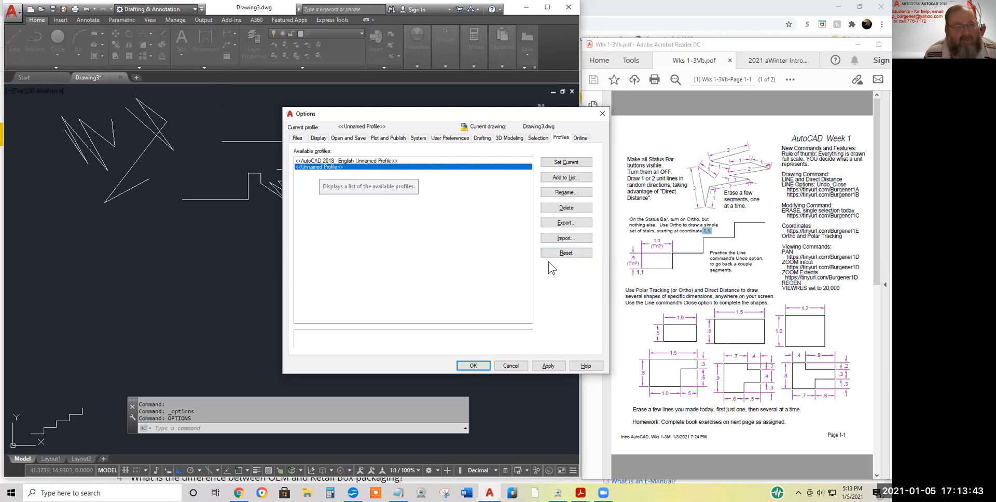
Reset the current profile to defaults, close Options with OK, and heighten the command window
{"action": "left_click", "coordinate": [568, 255]}
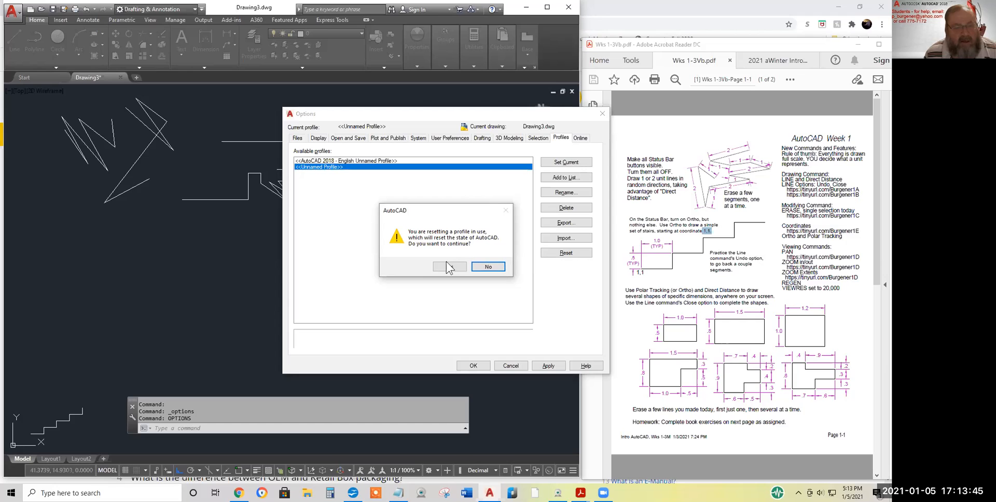
{"action": "left_click", "coordinate": [449, 267]}
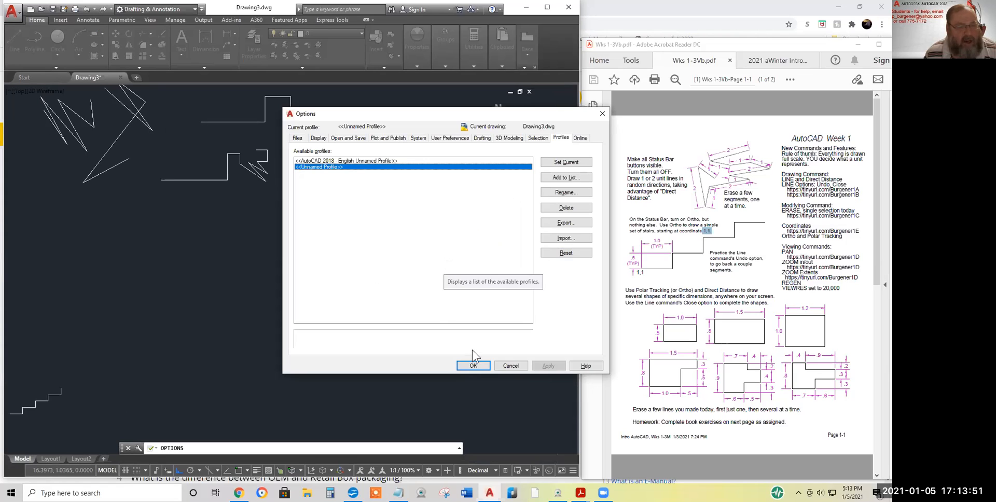
{"action": "left_click", "coordinate": [473, 366]}
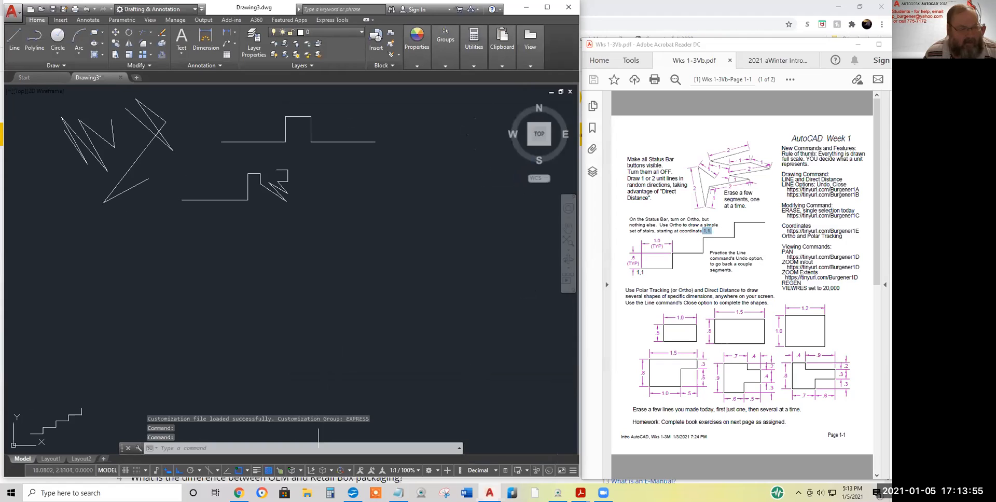
{"action": "left_click_drag", "start_coordinate": [319, 435], "coordinate": [324, 420]}
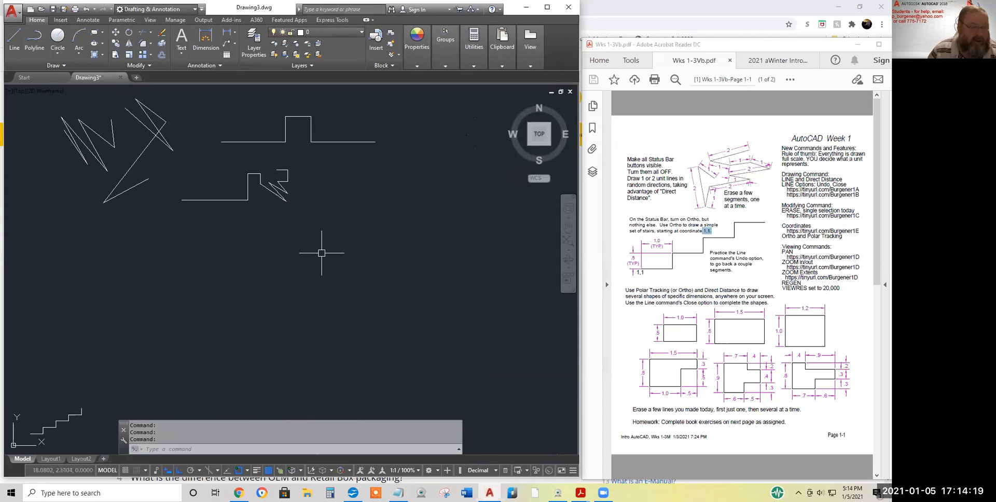
Turn off Ortho, Object Snap and Transparency, keeping polar tracking at 90-degree increments
{"action": "left_click", "coordinate": [177, 471]}
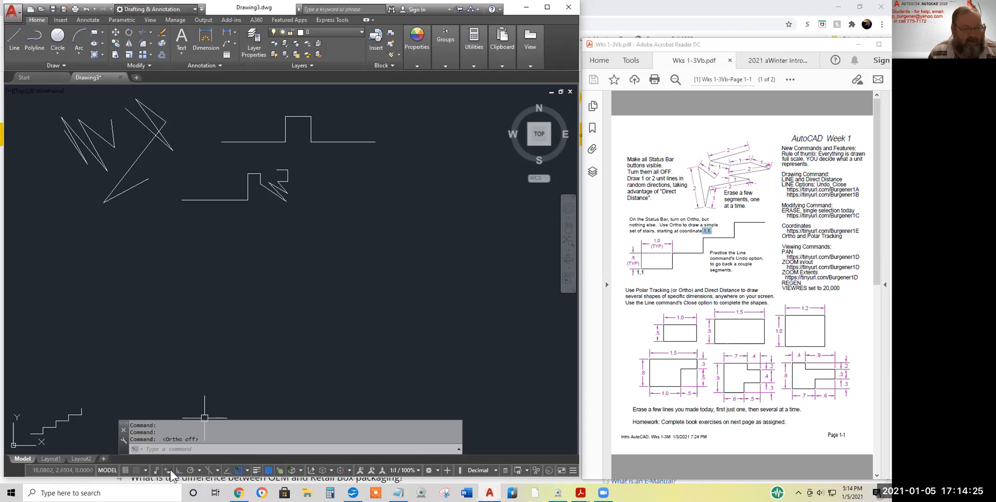
{"action": "left_click", "coordinate": [239, 471]}
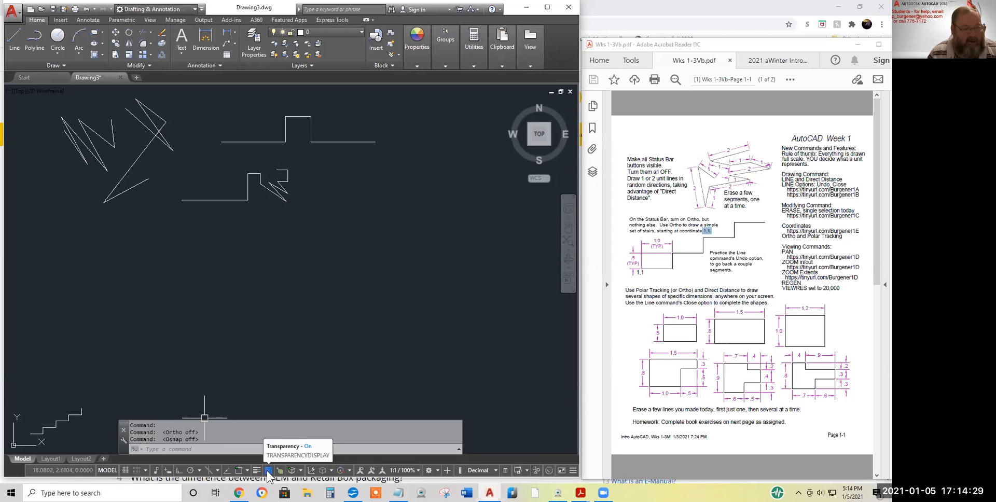
{"action": "left_click", "coordinate": [267, 472]}
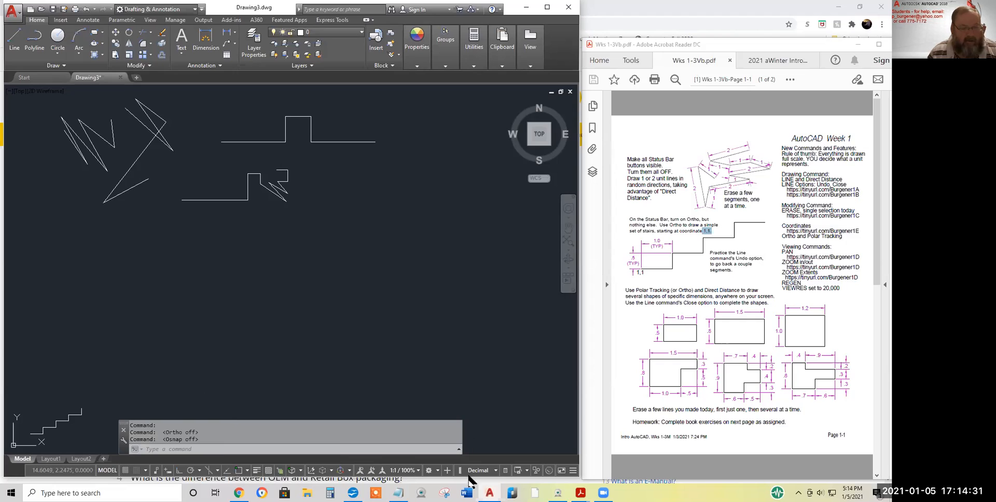
{"action": "left_click", "coordinate": [573, 471]}
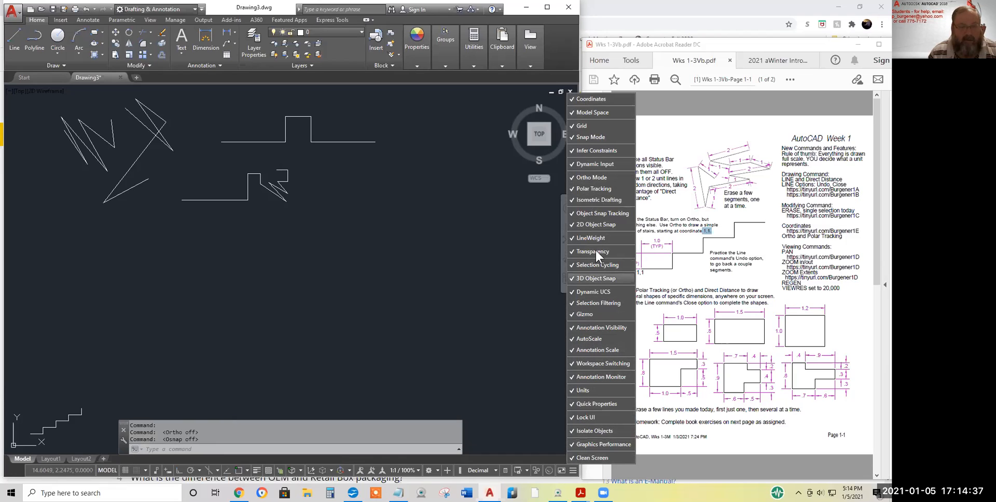
{"action": "left_click", "coordinate": [291, 298]}
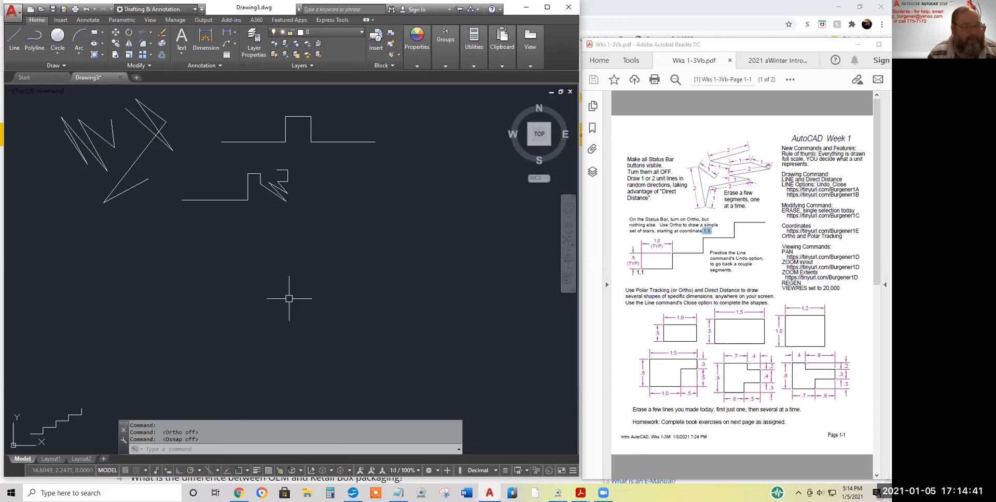
{"action": "left_click", "coordinate": [199, 470]}
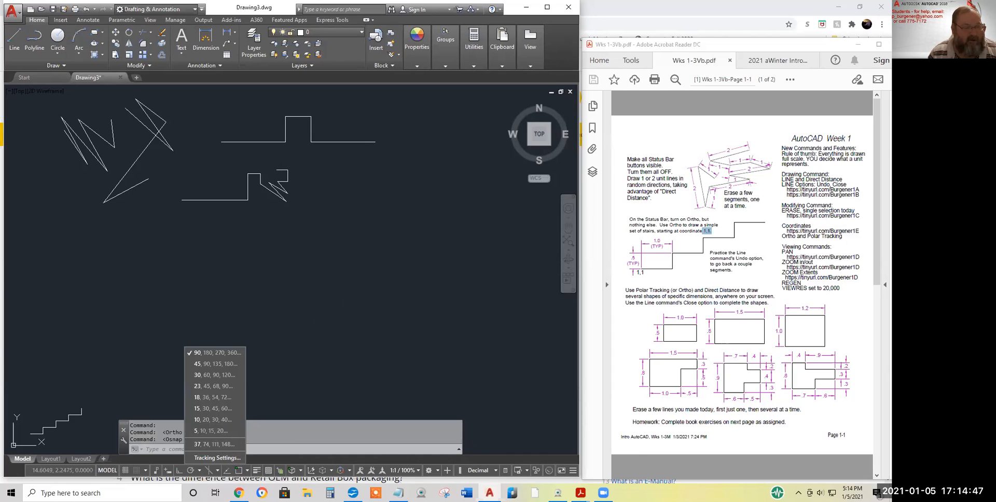
{"action": "left_click", "coordinate": [291, 382]}
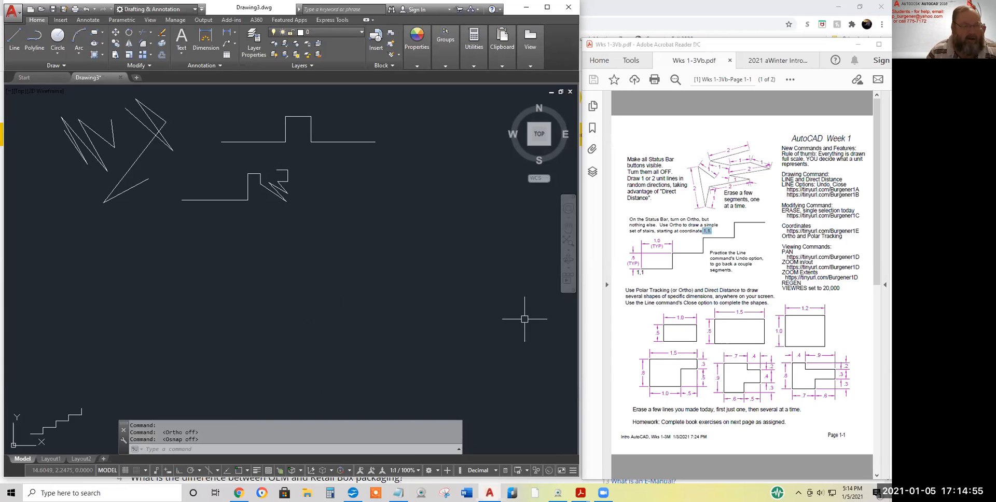
Reopen Options and reset the current profile to its defaults again
{"action": "right_click", "coordinate": [331, 212]}
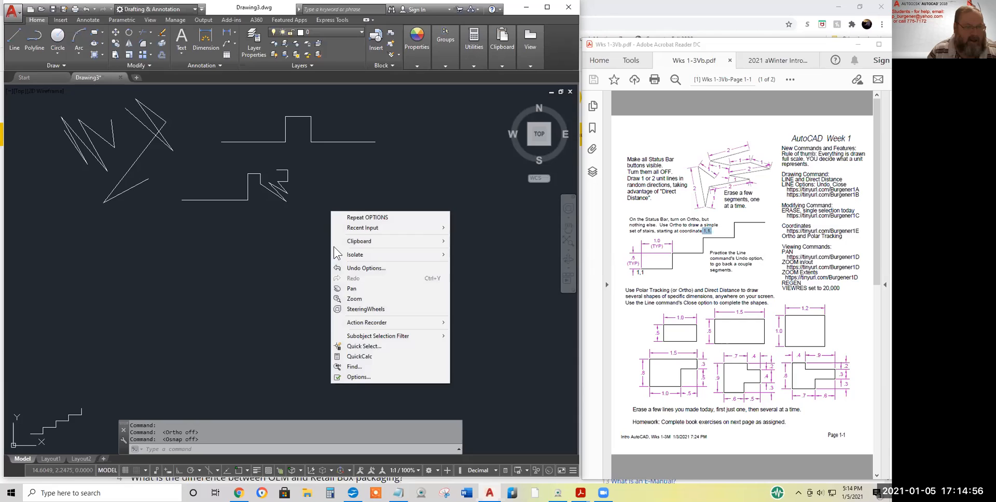
{"action": "left_click", "coordinate": [358, 377]}
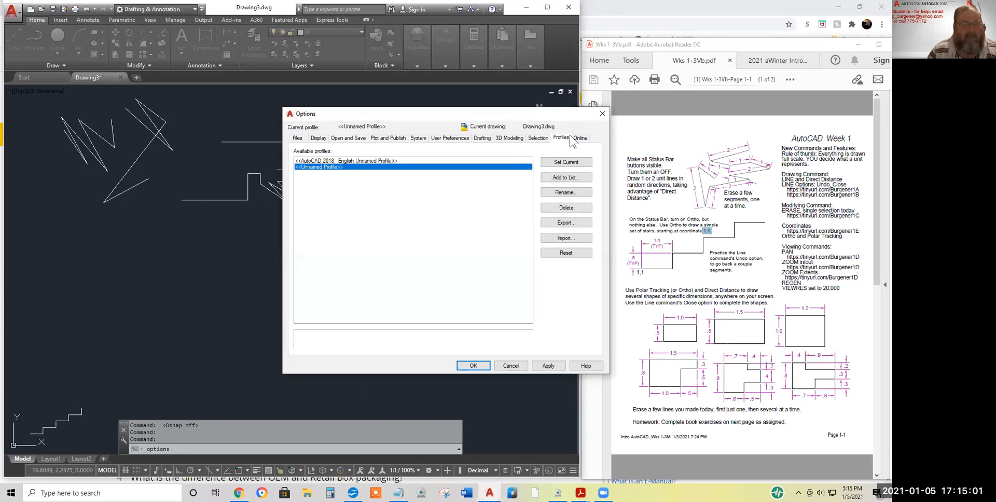
{"action": "left_click", "coordinate": [565, 254]}
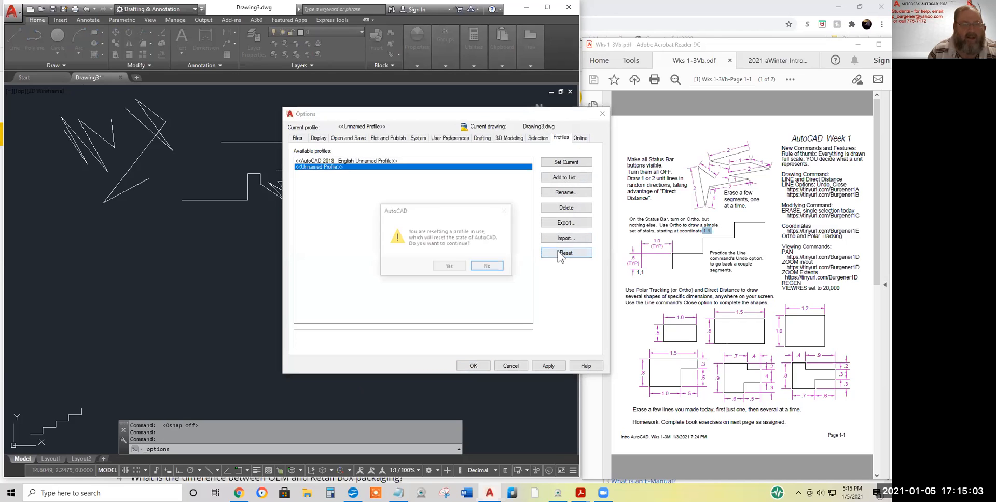
{"action": "left_click", "coordinate": [445, 264]}
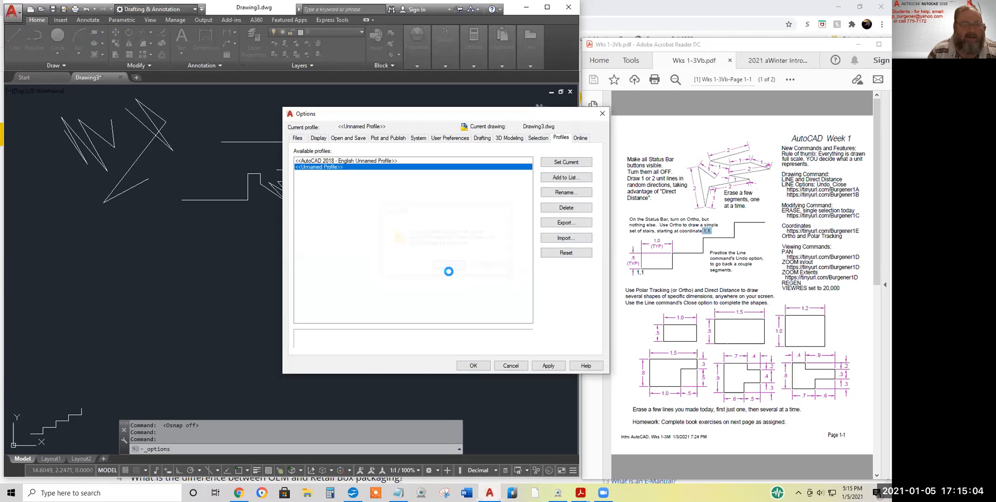
{"action": "left_click", "coordinate": [474, 366]}
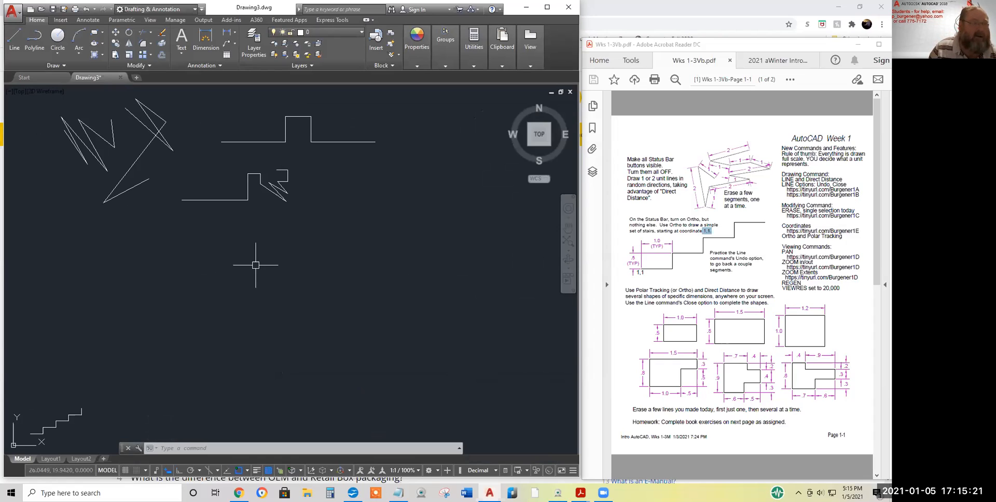
Erase the left horizontal line of the upper stair-step shape
{"action": "left_click", "coordinate": [162, 36]}
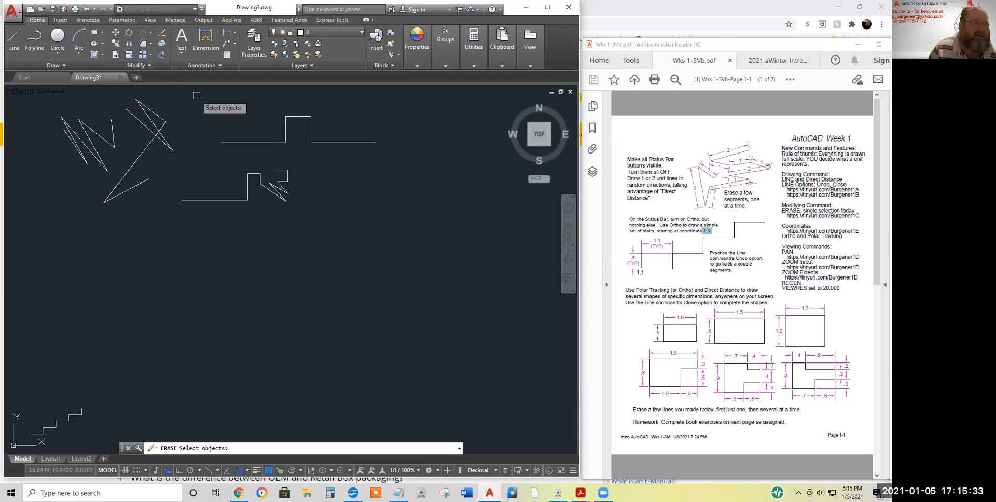
{"action": "left_click", "coordinate": [234, 141]}
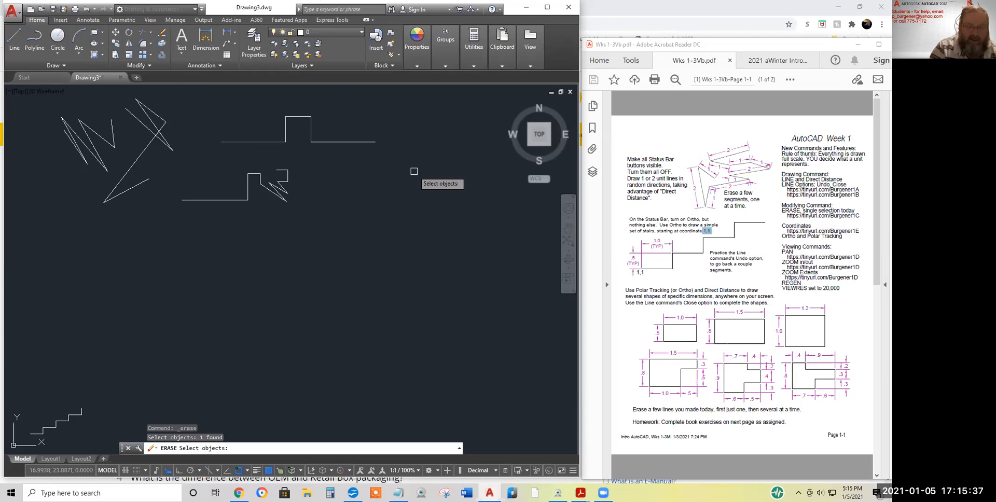
{"action": "key", "text": "Return"}
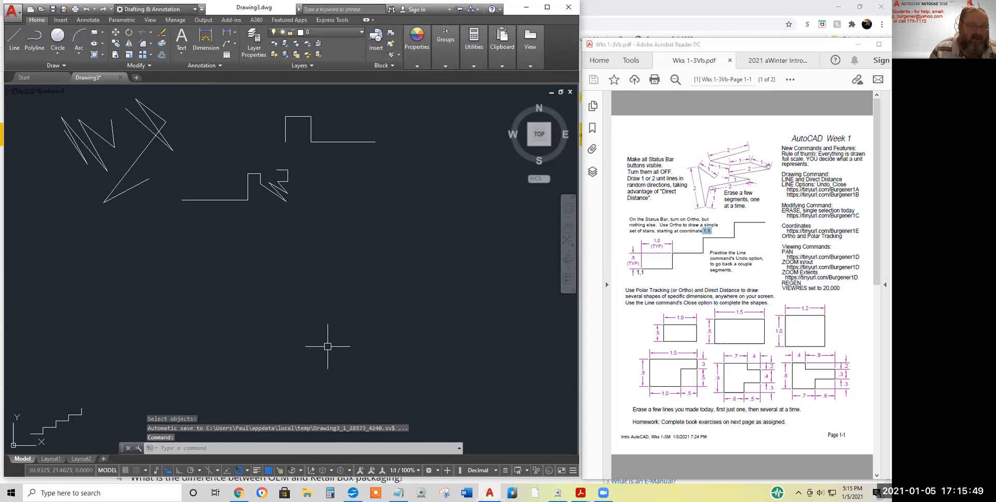
Erase the upper stair's right horizontal line, then restart ERASE for the next removal
{"action": "key", "text": "Return"}
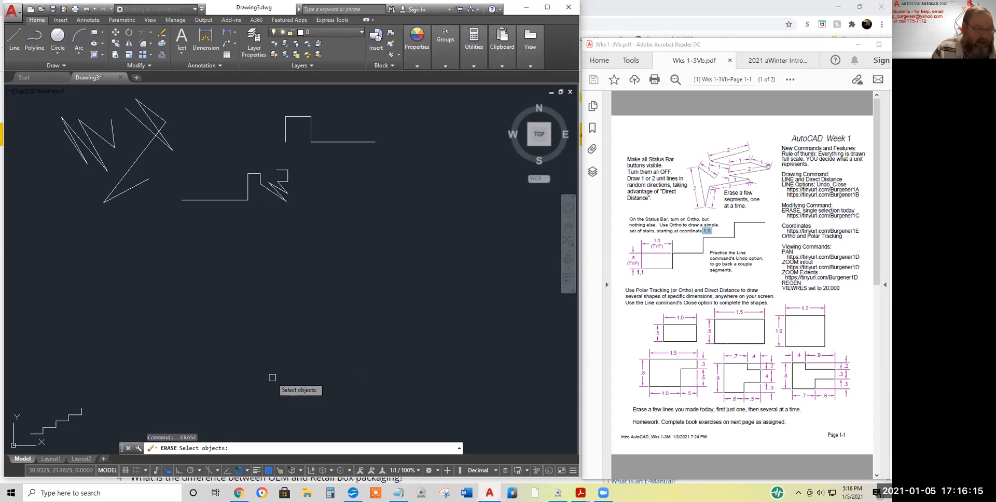
{"action": "left_click", "coordinate": [326, 143]}
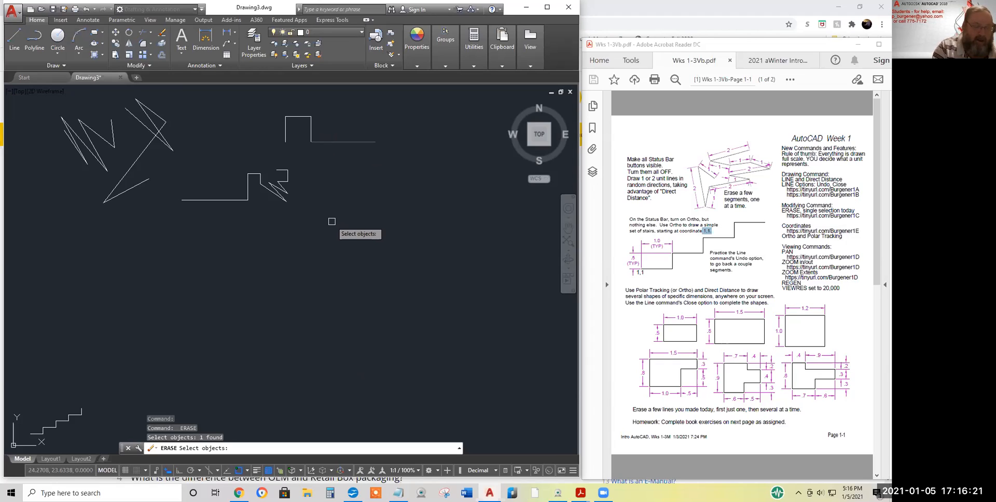
{"action": "key", "text": "Return"}
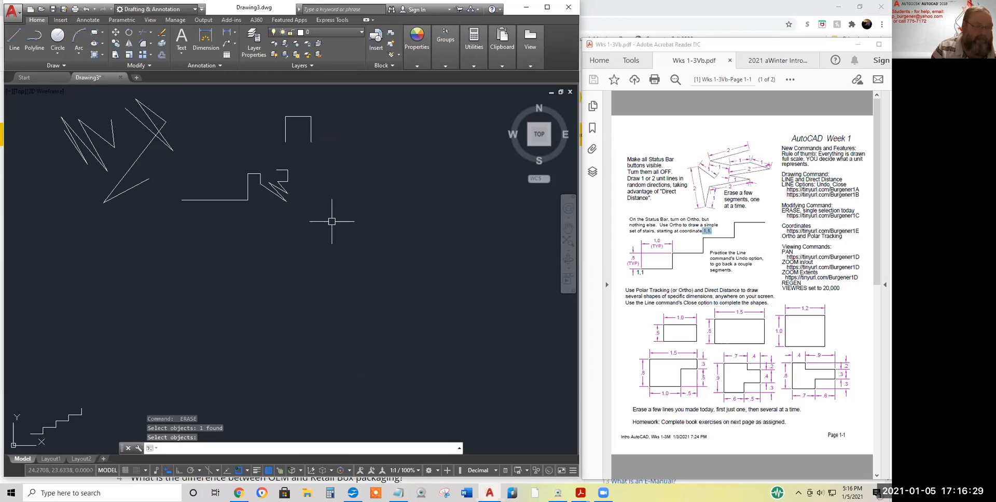
{"action": "key", "text": "Return"}
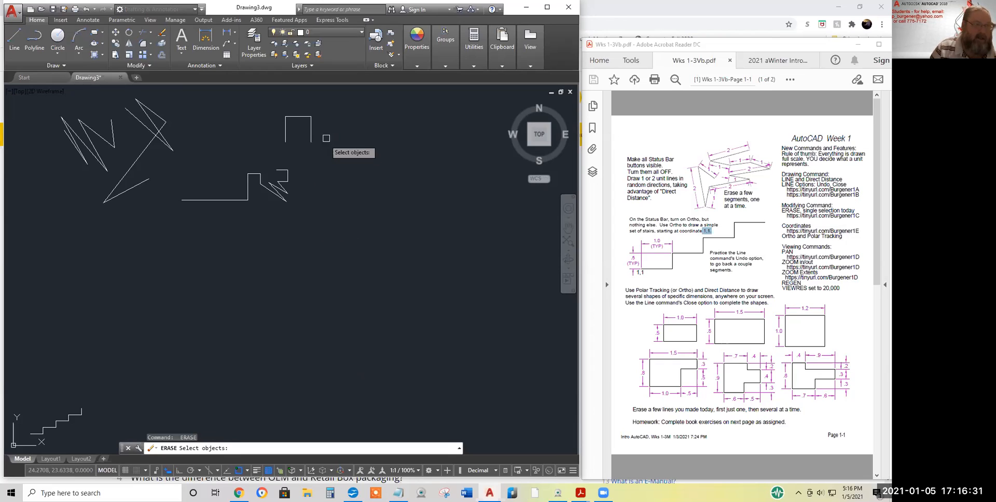
Erase the top line and both vertical lines of the upper stair-step piece
{"action": "left_click", "coordinate": [311, 127]}
{"action": "left_click", "coordinate": [295, 117]}
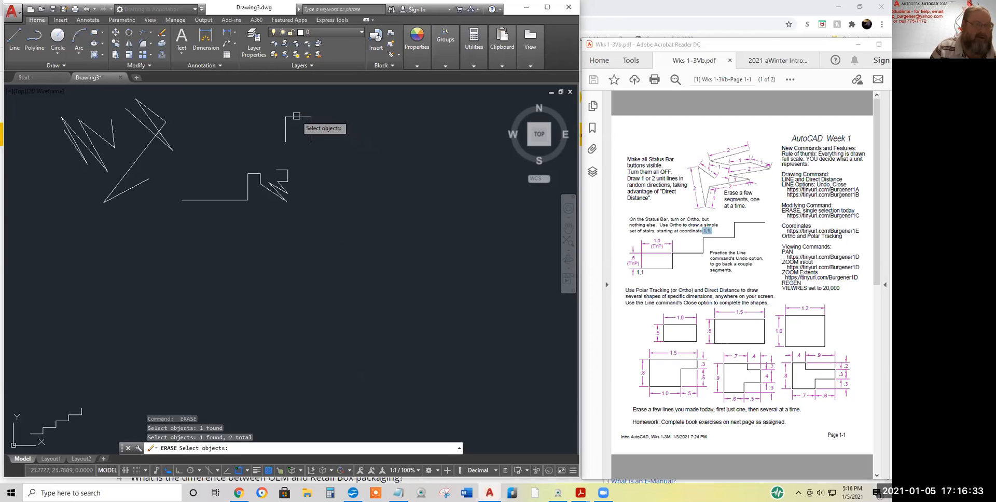
{"action": "left_click", "coordinate": [286, 130]}
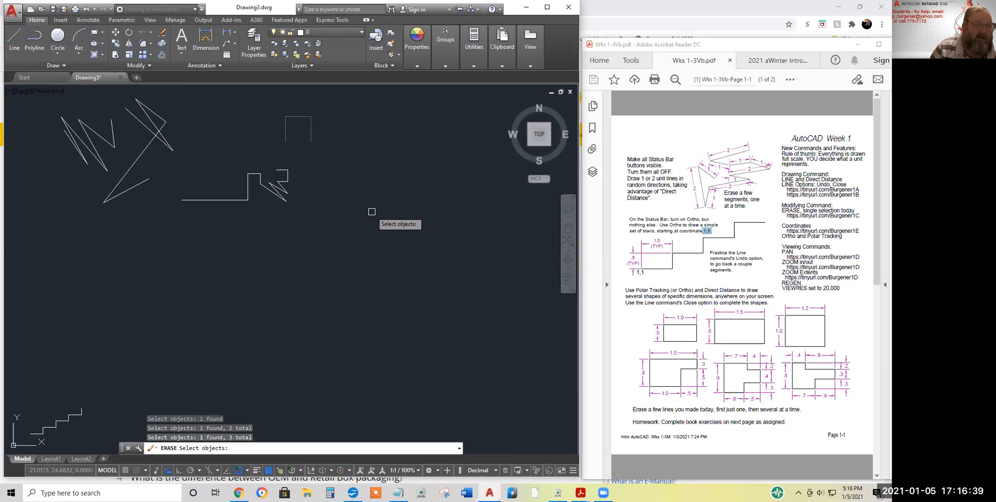
{"action": "left_click", "coordinate": [312, 130]}
{"action": "left_click", "coordinate": [311, 130]}
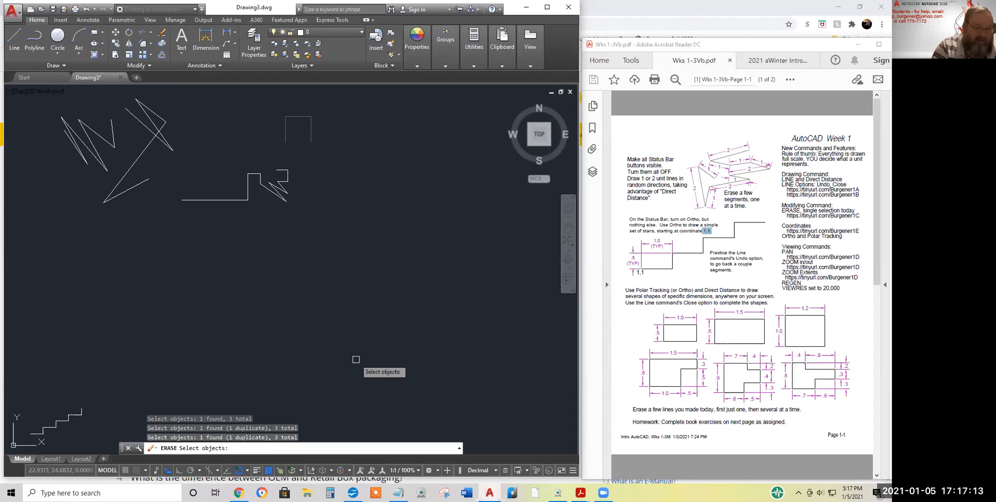
{"action": "key", "text": "Return"}
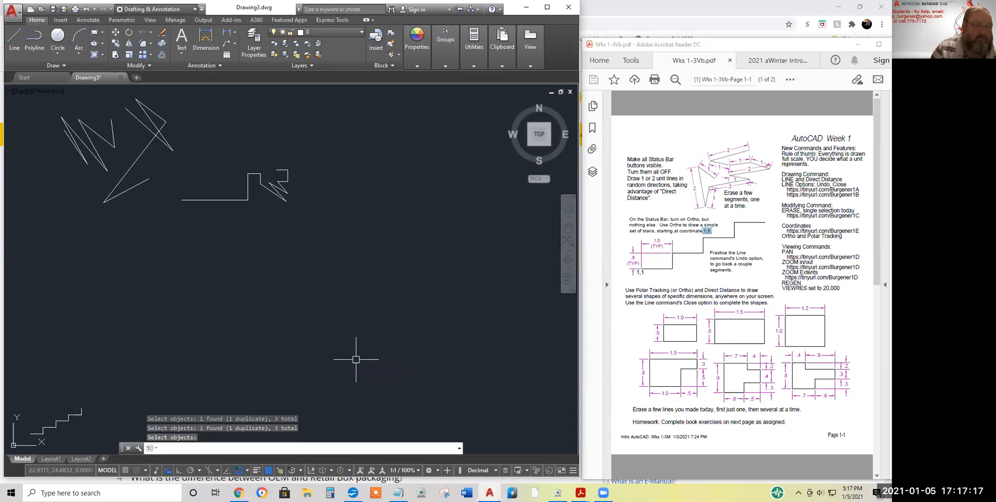
{"action": "key", "text": "Return"}
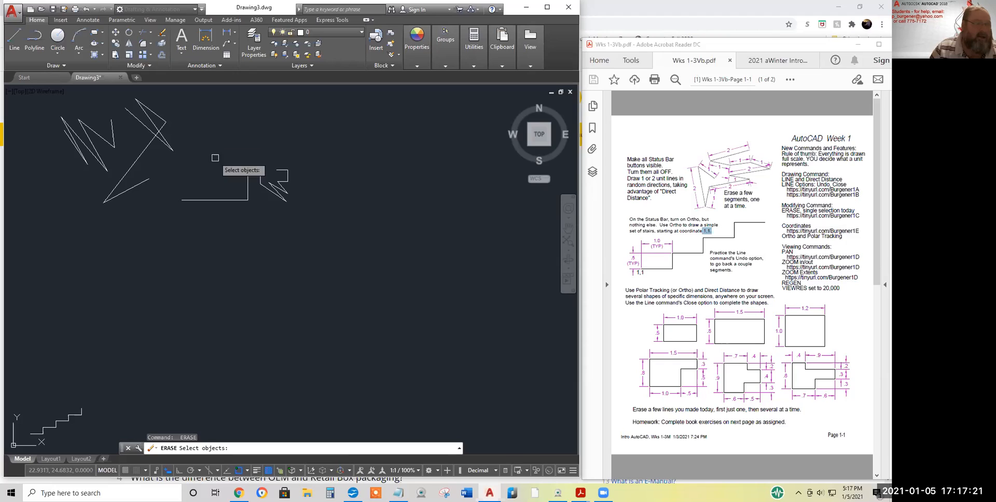
Select the long horizontal stair line and the stair's vertical and step segments for erasing
{"action": "left_click", "coordinate": [219, 200]}
{"action": "left_click", "coordinate": [248, 183]}
{"action": "left_click", "coordinate": [254, 174]}
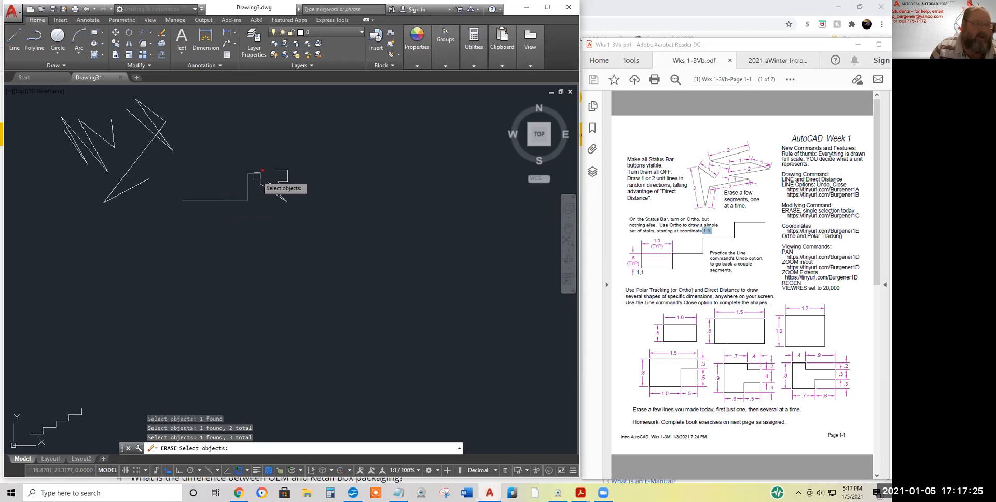
{"action": "left_click", "coordinate": [260, 177]}
{"action": "left_click", "coordinate": [263, 187]}
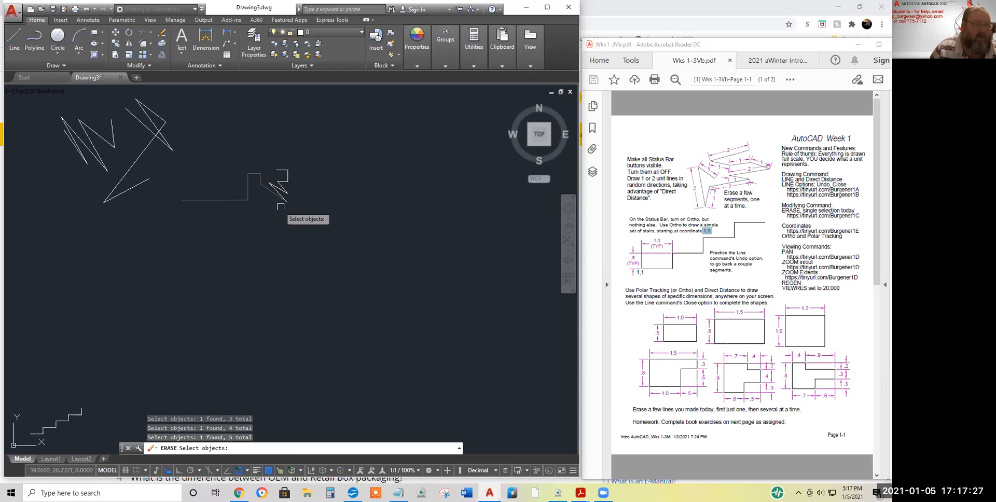
{"action": "left_click", "coordinate": [286, 177]}
{"action": "left_click", "coordinate": [282, 170]}
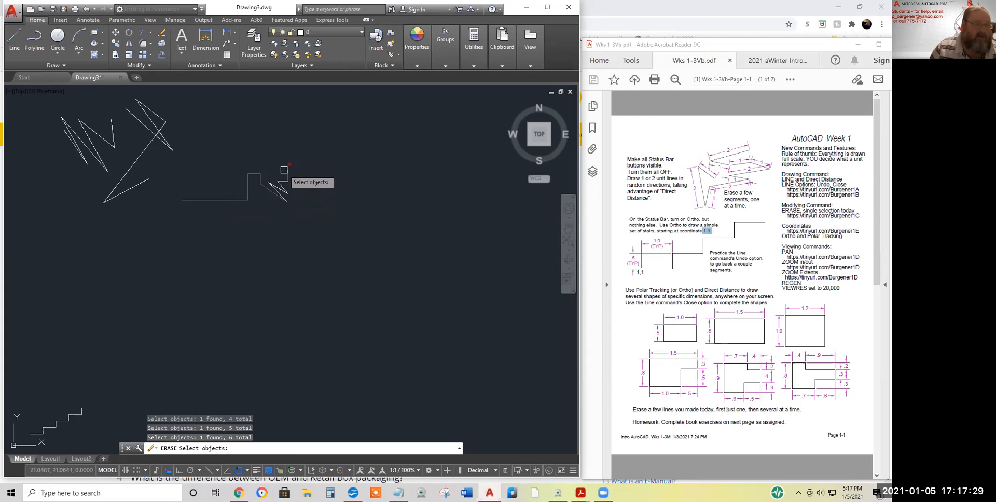
Add the upper, crossing and long diagonal lines plus zigzag segments to the selection
{"action": "left_click", "coordinate": [160, 115]}
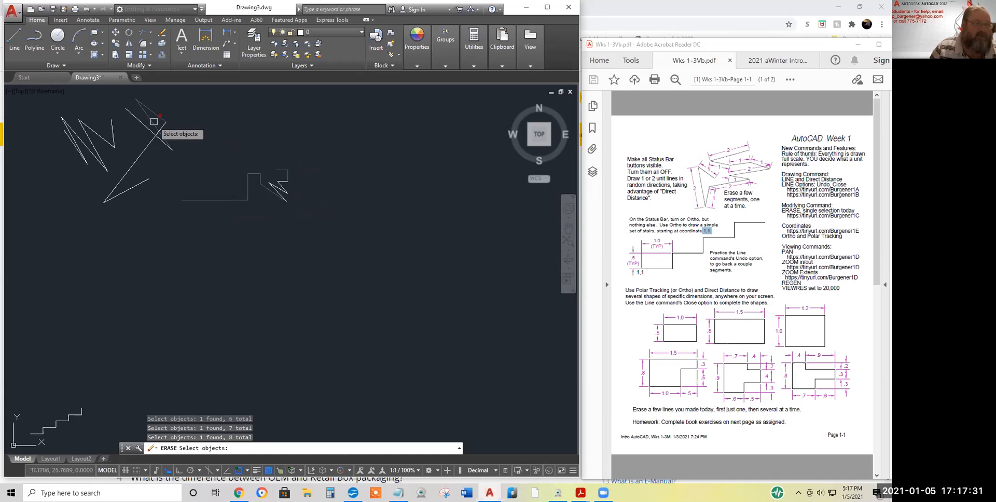
{"action": "left_click", "coordinate": [147, 127]}
{"action": "left_click", "coordinate": [146, 147]}
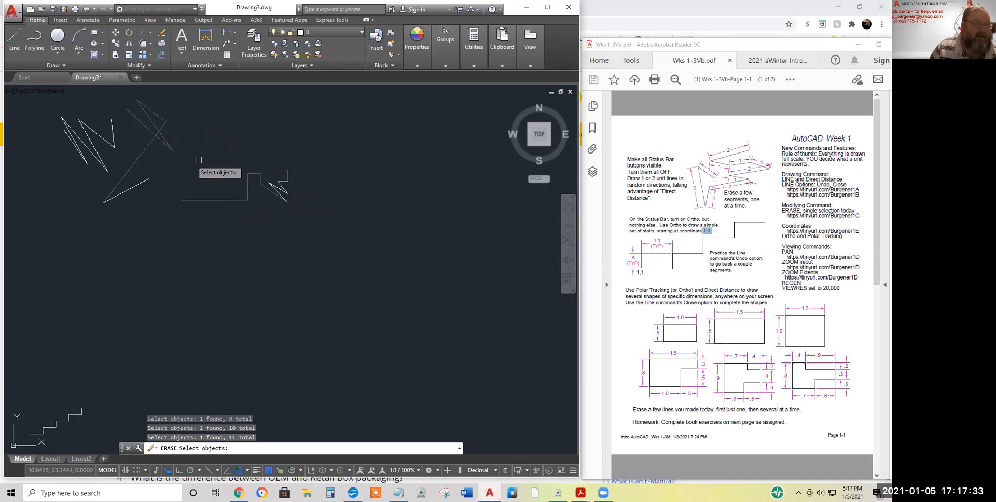
{"action": "left_click", "coordinate": [285, 187]}
{"action": "left_click", "coordinate": [286, 186]}
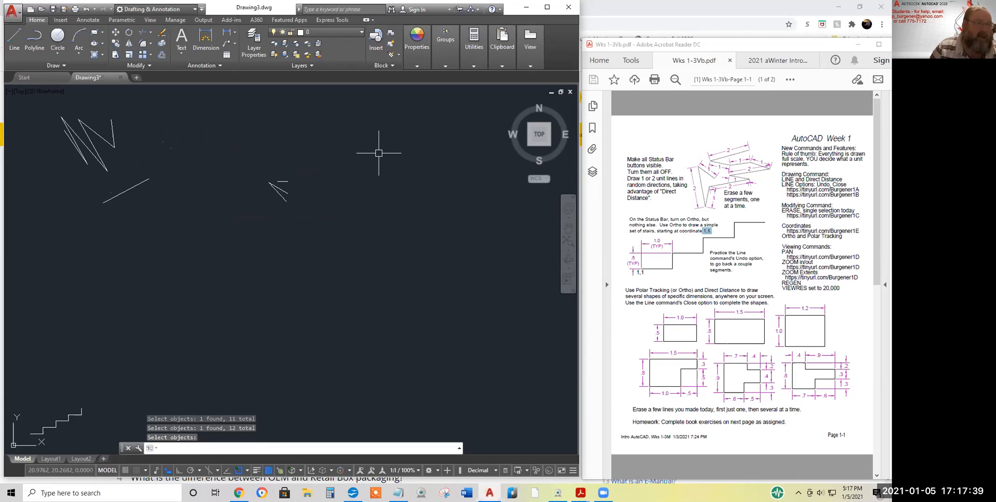
Erase four more zigzag lines on the left side of the drawing
{"action": "left_click", "coordinate": [163, 31]}
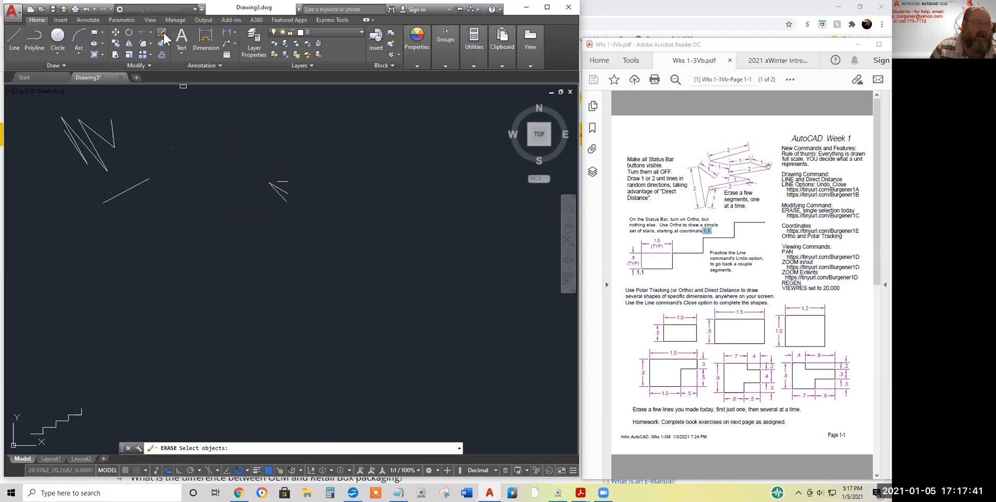
{"action": "left_click", "coordinate": [114, 131]}
{"action": "left_click", "coordinate": [107, 139]}
{"action": "left_click", "coordinate": [90, 142]}
{"action": "left_click", "coordinate": [102, 158]}
{"action": "key", "text": "Return"}
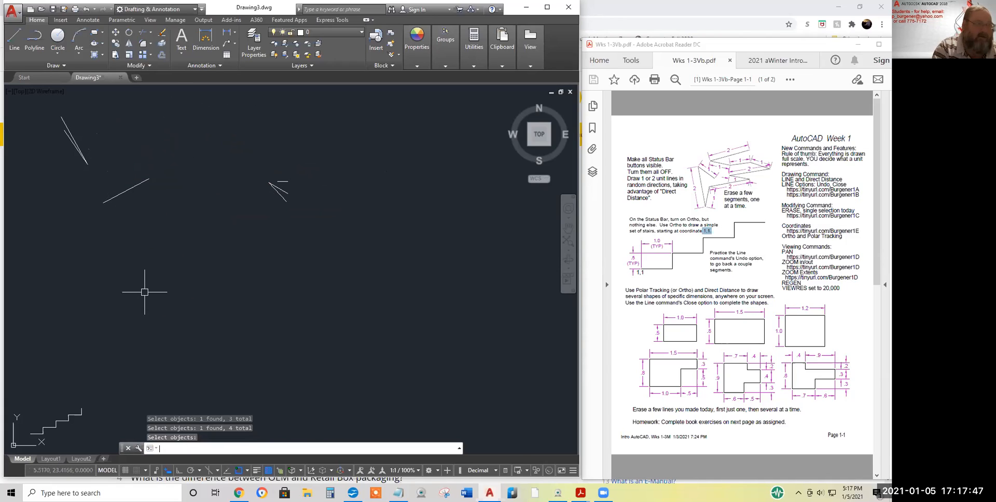
{"action": "key", "text": "Return"}
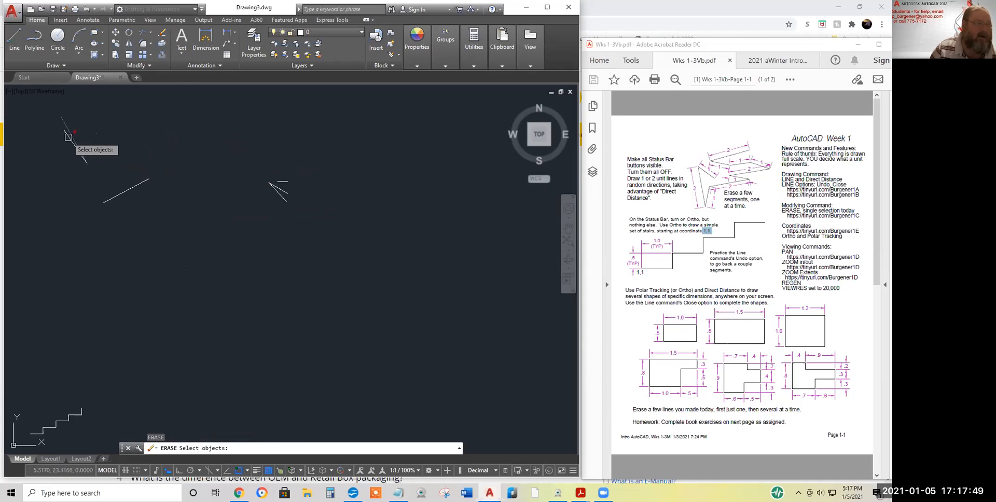
Erase the last upper-left lines, the lower diagonal and the right-hand lines
{"action": "left_click", "coordinate": [66, 125]}
{"action": "left_click", "coordinate": [68, 137]}
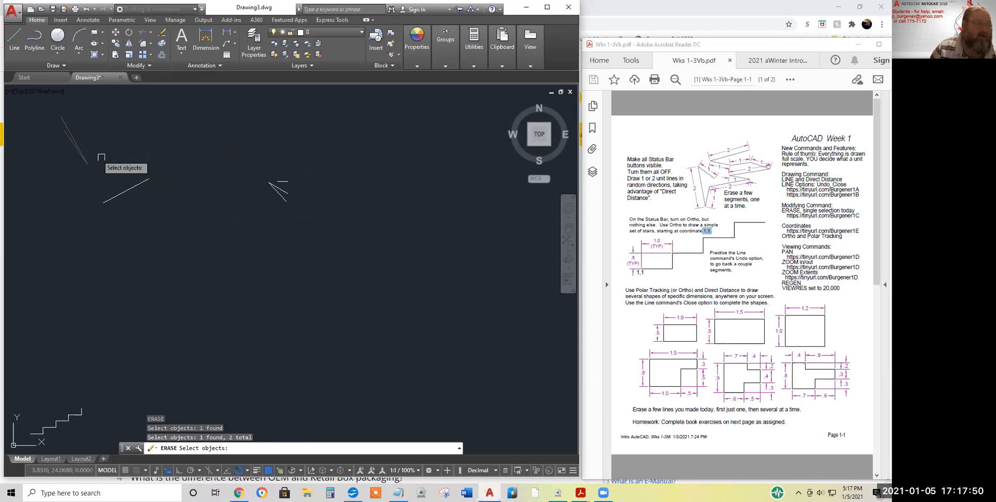
{"action": "left_click", "coordinate": [126, 188]}
{"action": "left_click", "coordinate": [283, 183]}
{"action": "left_click", "coordinate": [284, 194]}
{"action": "left_click", "coordinate": [285, 195]}
{"action": "key", "text": "Return"}
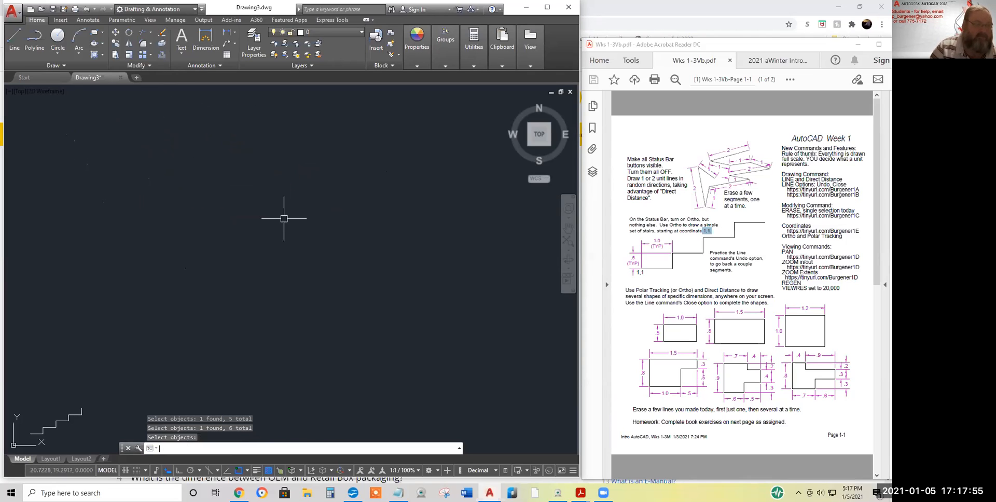
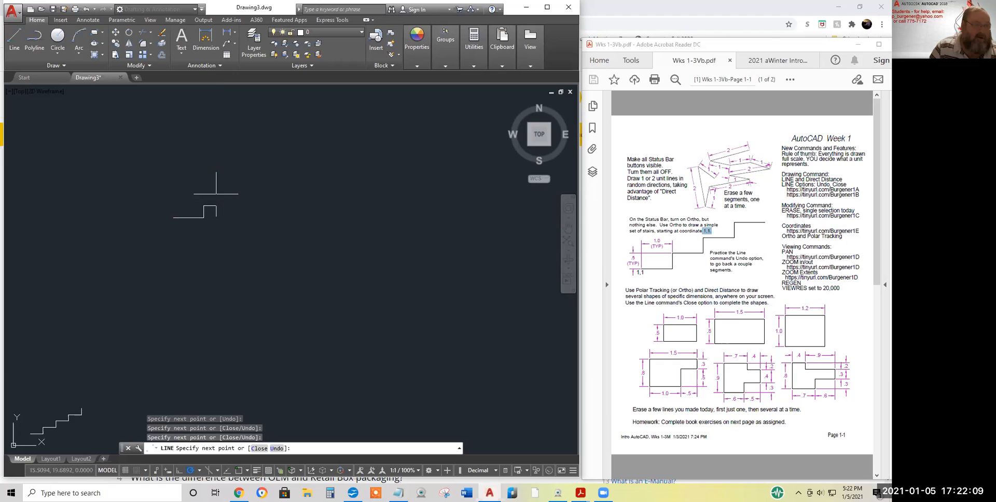
Finish the top stair step and add a tilted square of 45°, 135°, 225° and 315° segments
{"action": "left_click", "coordinate": [231, 194]}
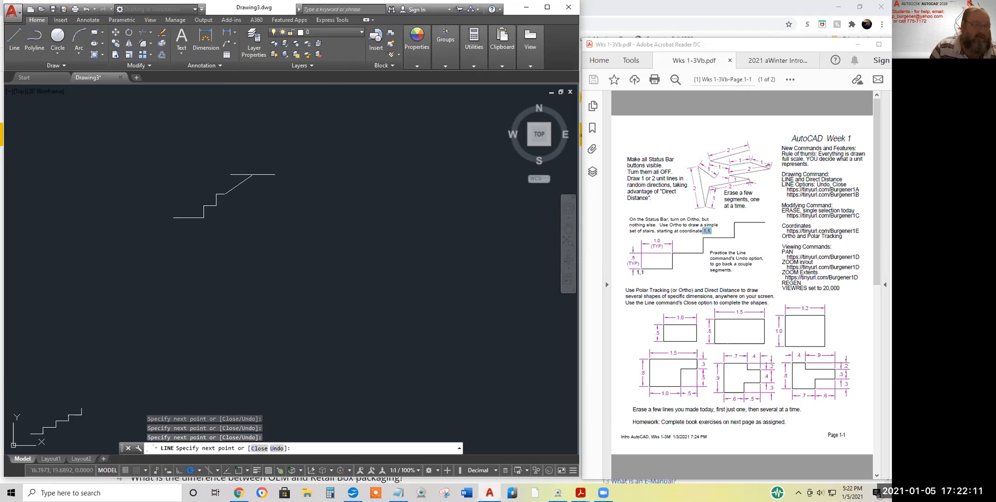
{"action": "left_click", "coordinate": [240, 179]}
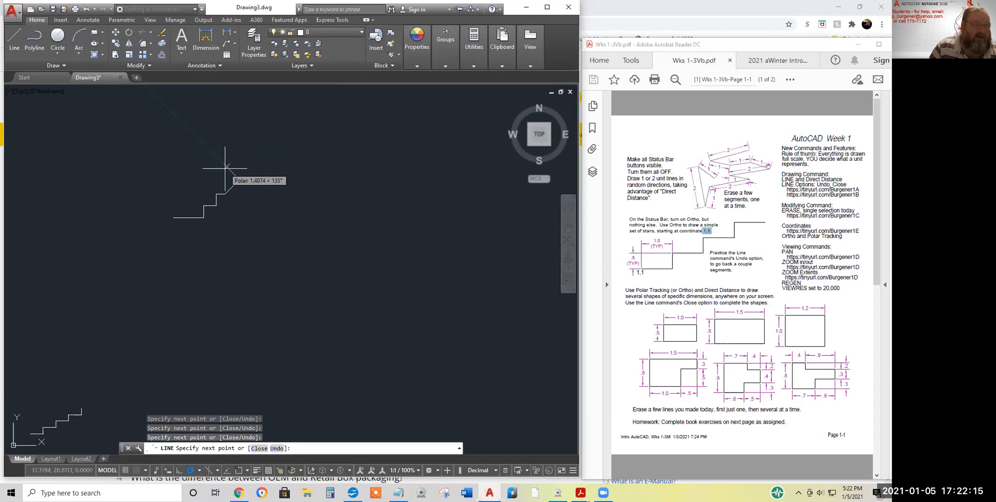
{"action": "left_click", "coordinate": [227, 168]}
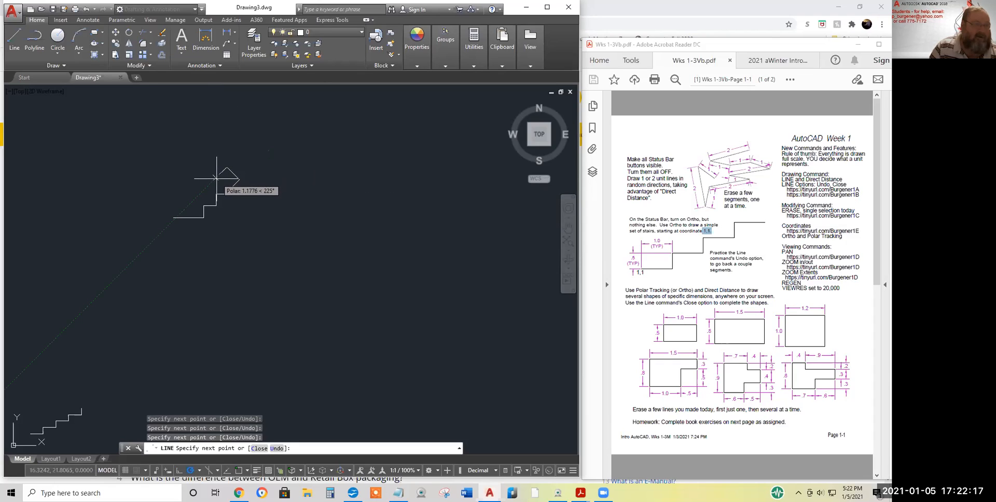
{"action": "left_click", "coordinate": [216, 179]}
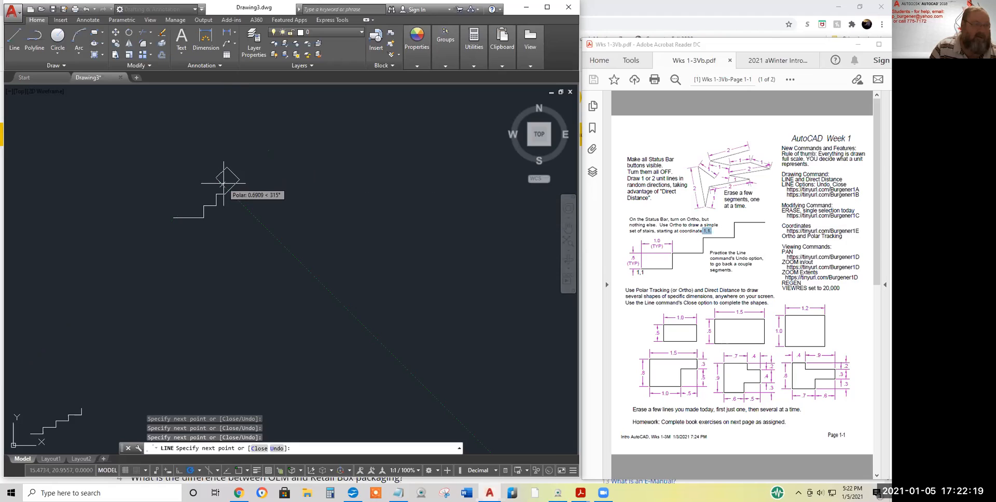
{"action": "left_click", "coordinate": [225, 186]}
{"action": "left_click", "coordinate": [243, 164]}
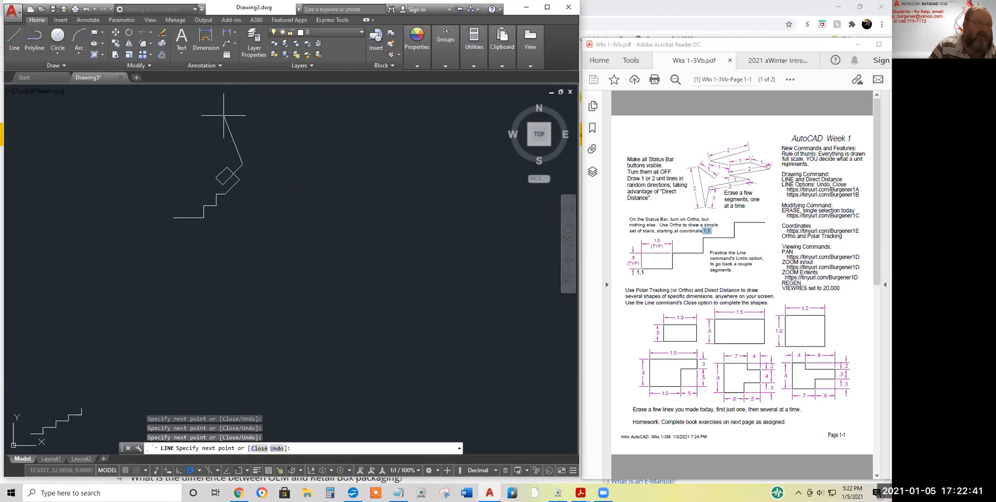
Add a long down-right diagonal, an upward zigzag segment and a short up-right segment
{"action": "left_click", "coordinate": [299, 199]}
{"action": "left_click", "coordinate": [290, 171]}
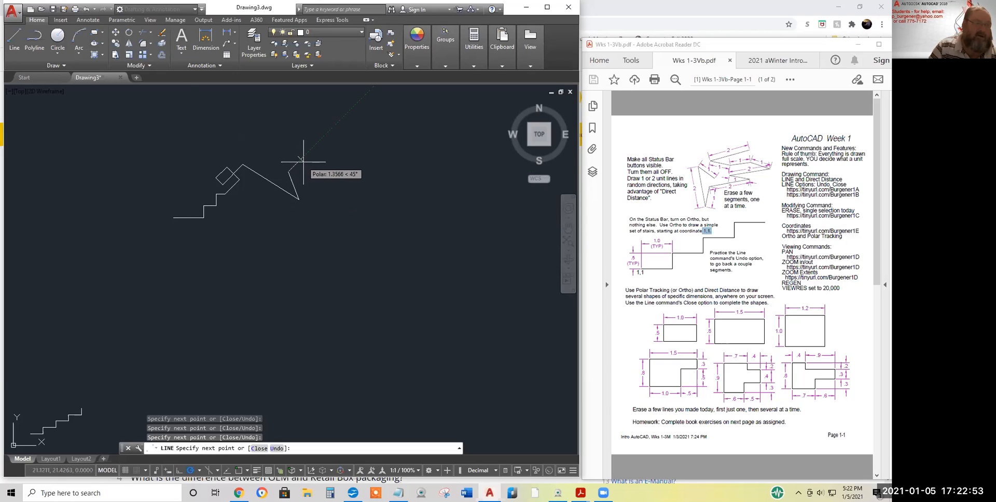
{"action": "left_click", "coordinate": [309, 162]}
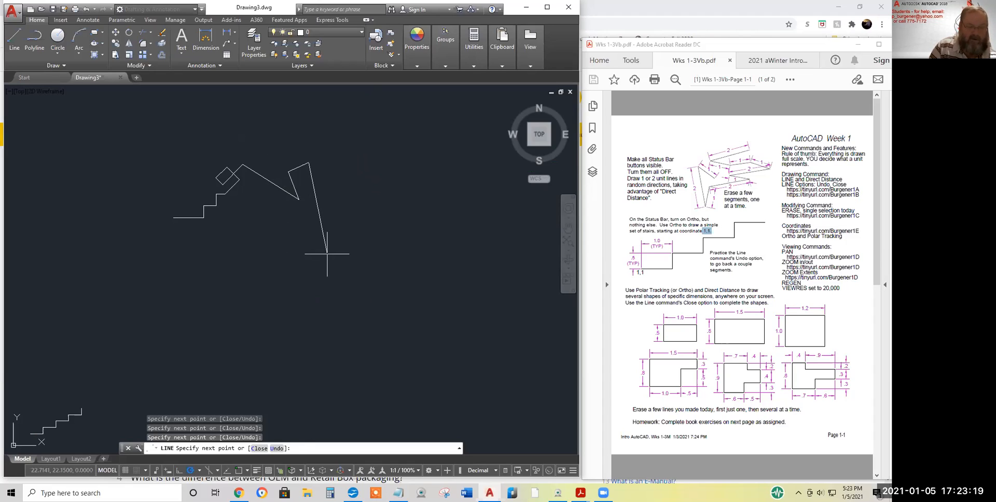
Draw 5-unit segments down, right, up and up-left into a pointed peak, then end LINE
{"action": "type", "text": "5"}
{"action": "key", "text": "Return"}
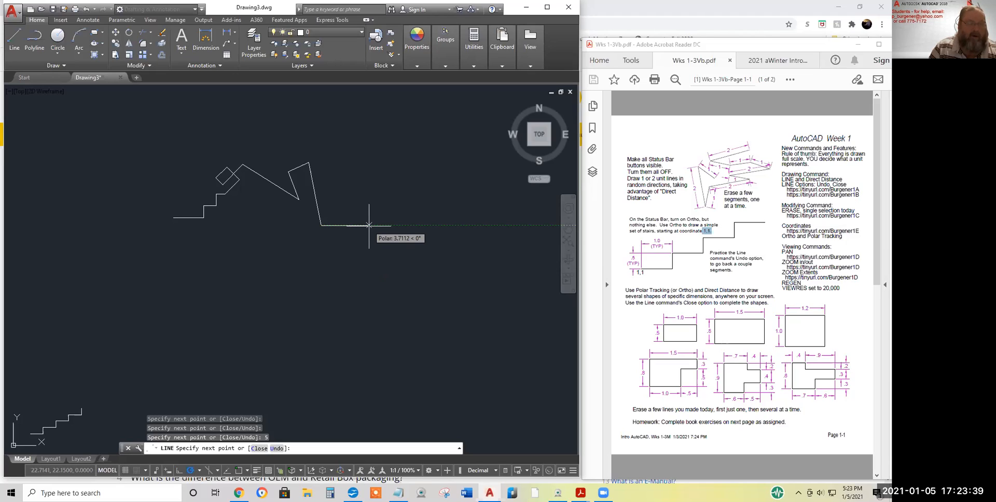
{"action": "type", "text": "5"}
{"action": "key", "text": "Return"}
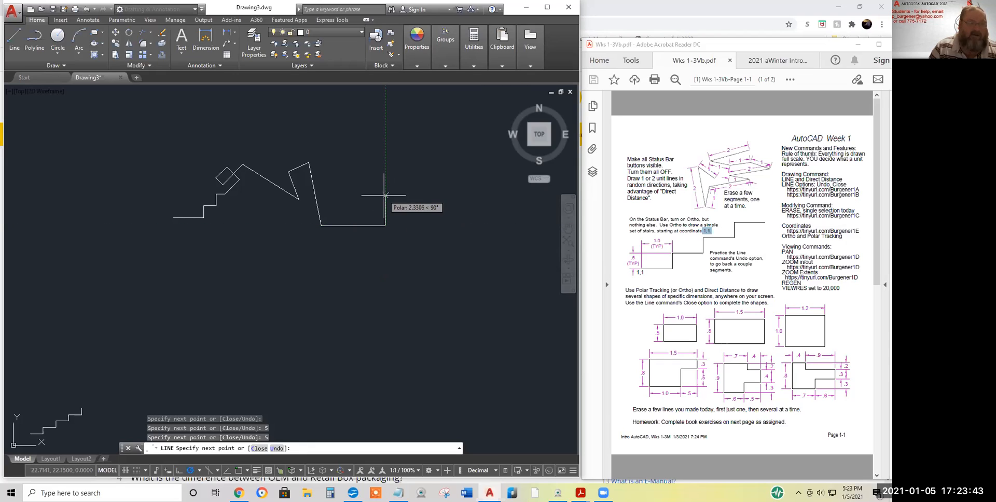
{"action": "type", "text": "5"}
{"action": "key", "text": "Return"}
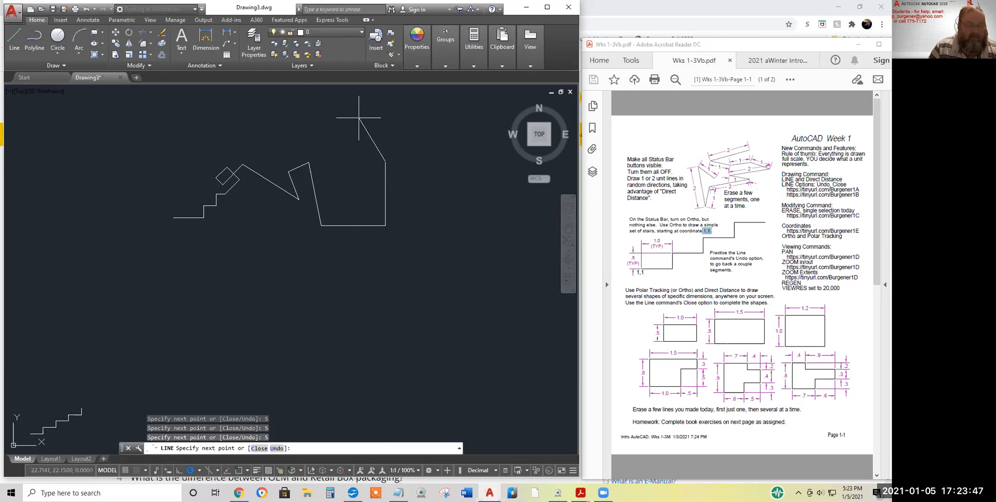
{"action": "key", "text": "Return"}
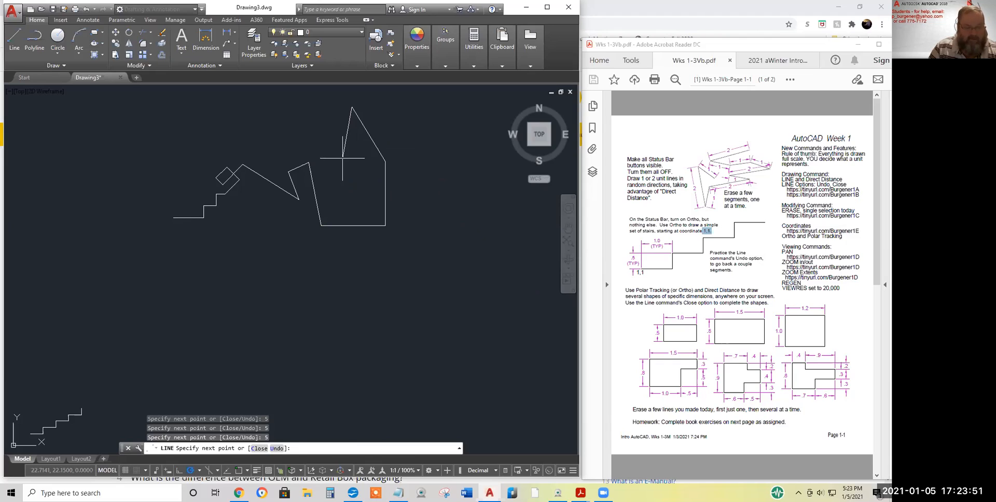
{"action": "type", "text": "5"}
{"action": "key", "text": "Return"}
{"action": "key", "text": "Return"}
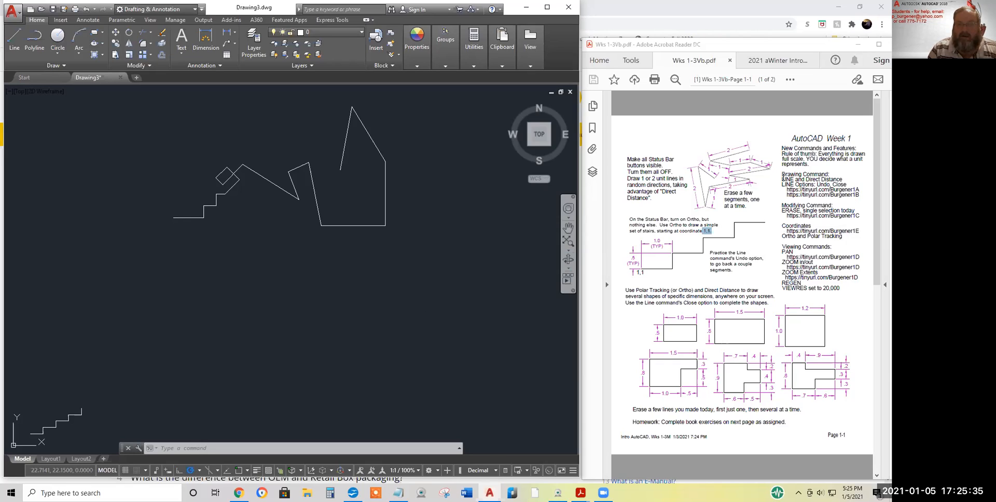
Highlight the LINE Options text, cancel the link's security warning, then select the first tinyurl URL
{"action": "left_click_drag", "start_coordinate": [781, 185], "coordinate": [849, 182]}
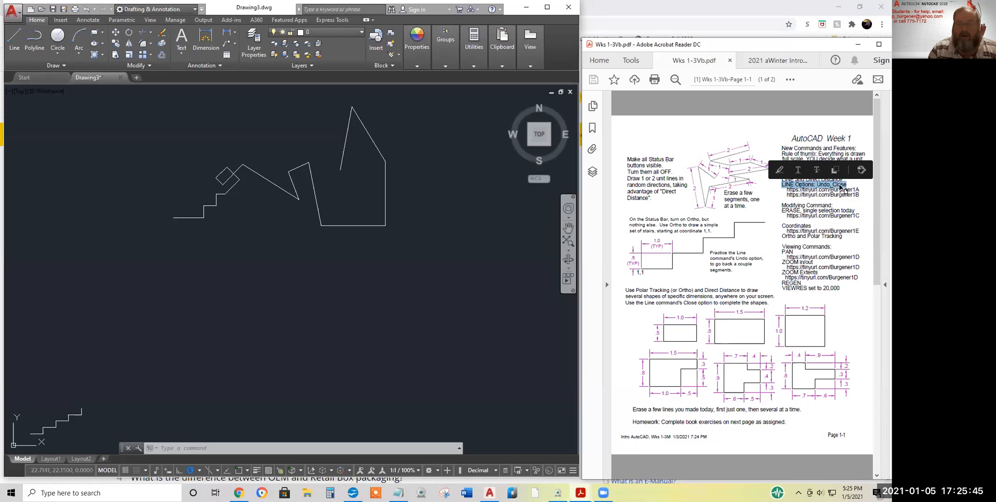
{"action": "left_click", "coordinate": [788, 193]}
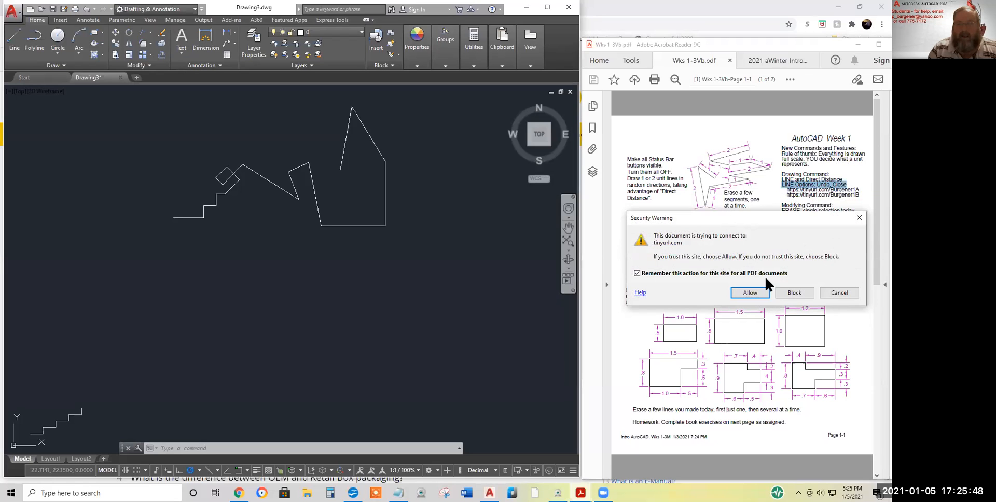
{"action": "left_click", "coordinate": [859, 218]}
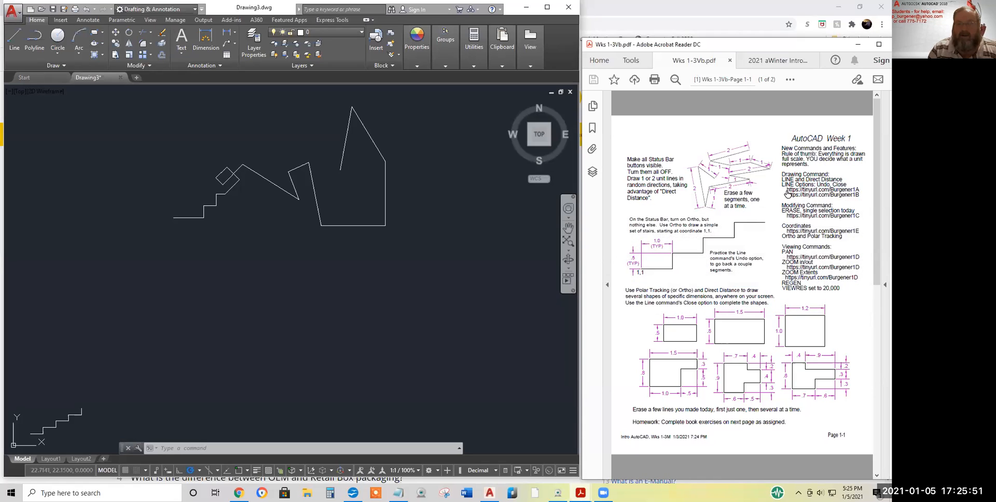
{"action": "left_click_drag", "start_coordinate": [859, 190], "coordinate": [787, 191]}
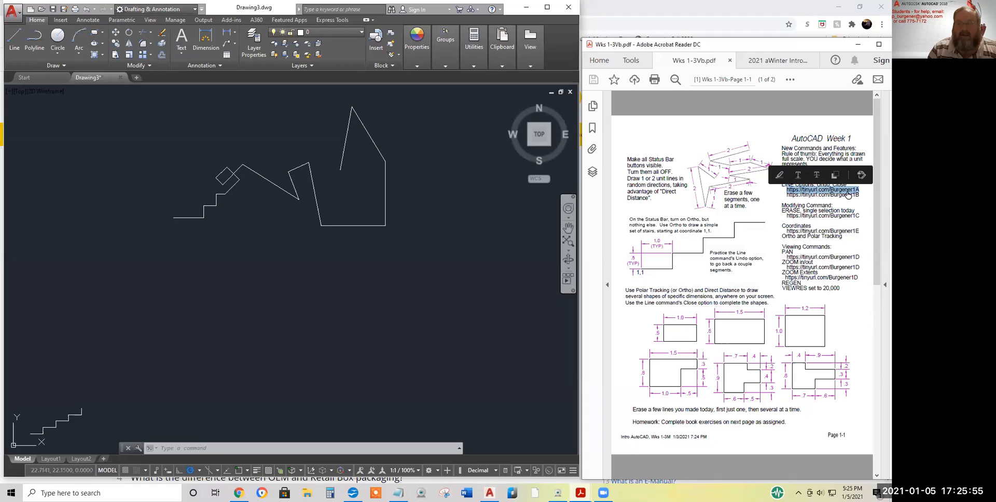
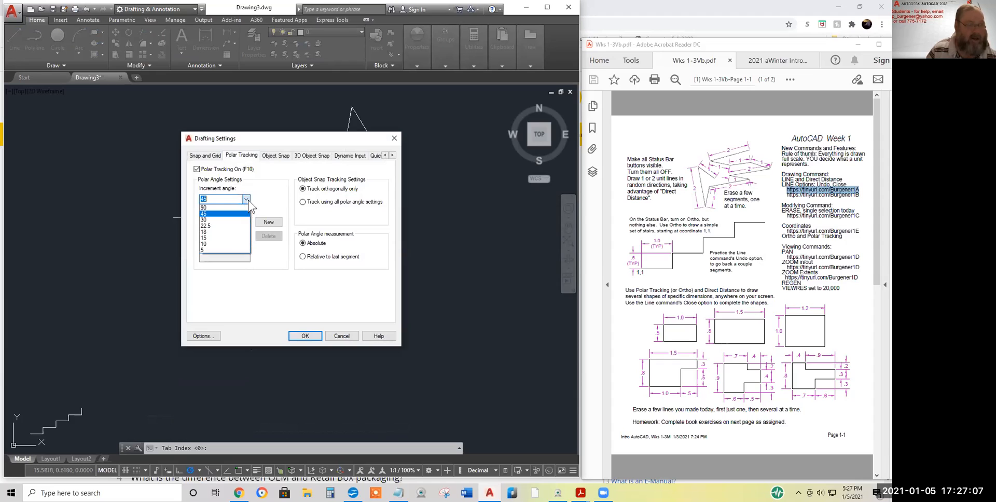
Browse the polar Increment angle list, keep 45°, and cancel Drafting Settings unchanged
{"action": "left_click", "coordinate": [247, 200]}
{"action": "left_click", "coordinate": [247, 200]}
{"action": "left_click", "coordinate": [246, 200]}
{"action": "left_click", "coordinate": [246, 200]}
{"action": "left_click", "coordinate": [268, 198]}
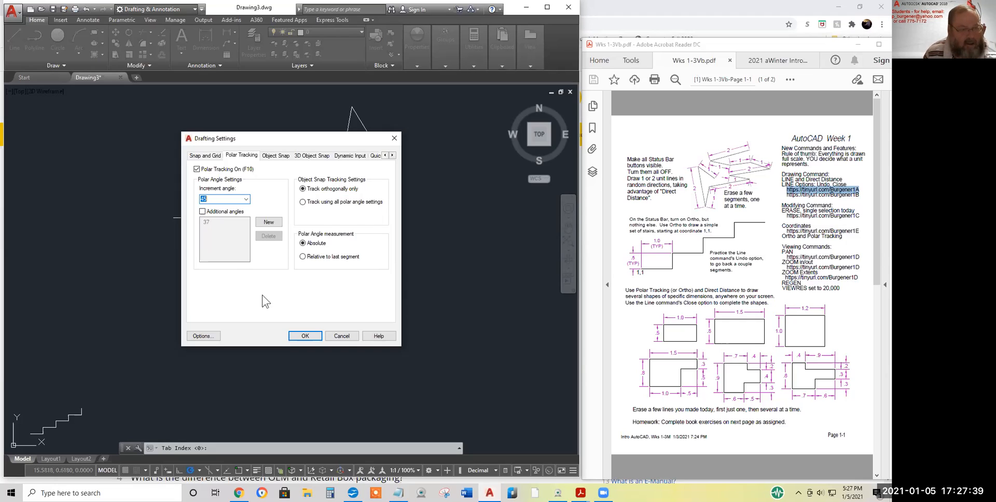
{"action": "left_click", "coordinate": [341, 336]}
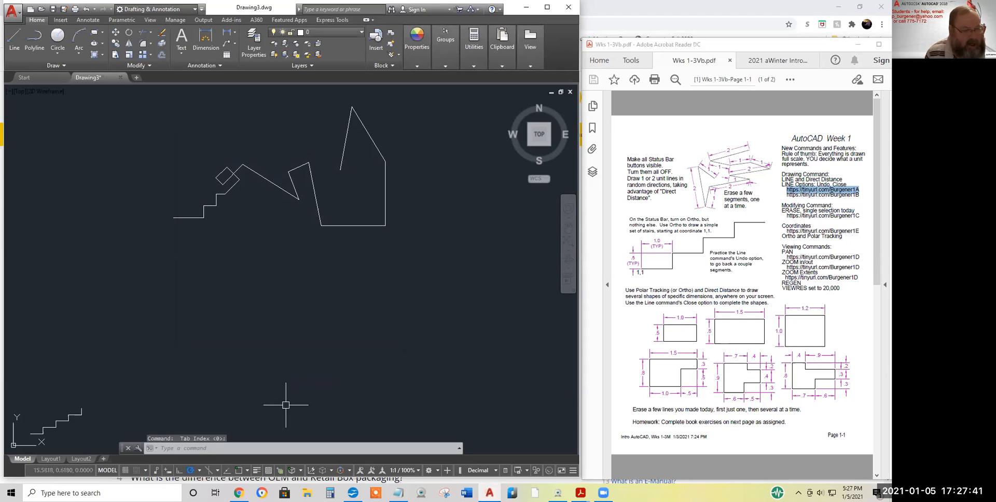
Confirm polar tracking at 45° and start a new line at the point 20,20
{"action": "left_click", "coordinate": [199, 471]}
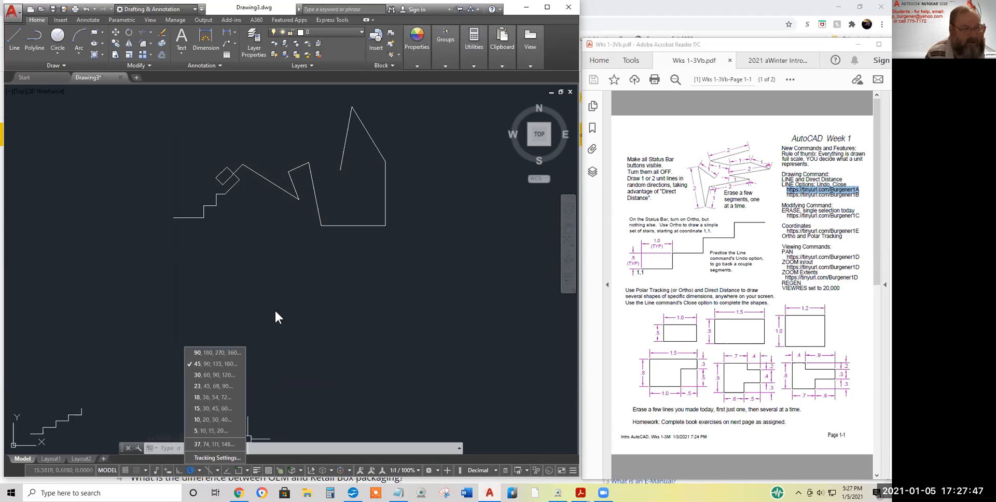
{"action": "left_click", "coordinate": [244, 288]}
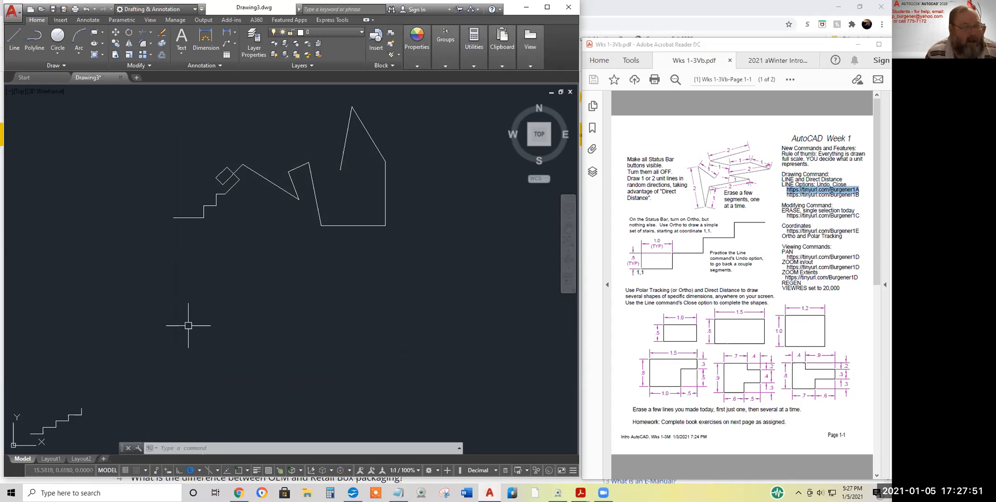
{"action": "left_click", "coordinate": [14, 38]}
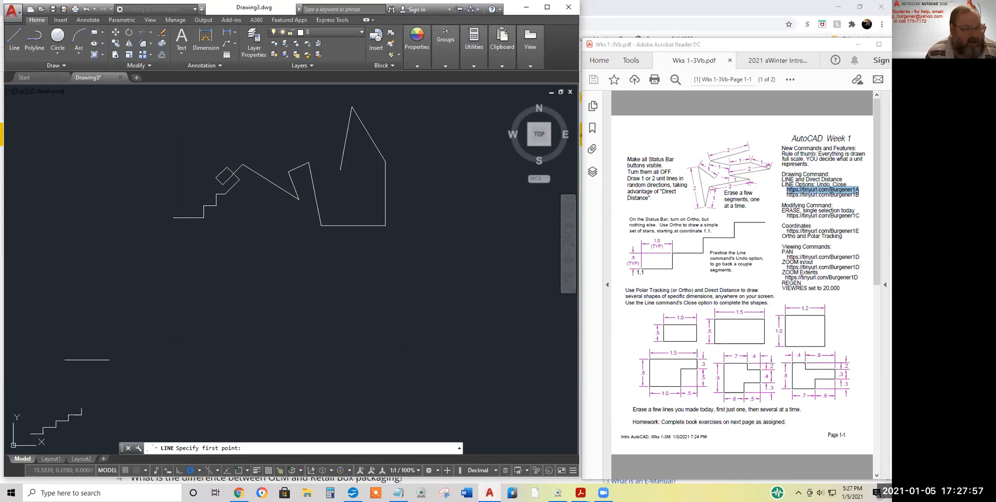
{"action": "type", "text": "20,20,"}
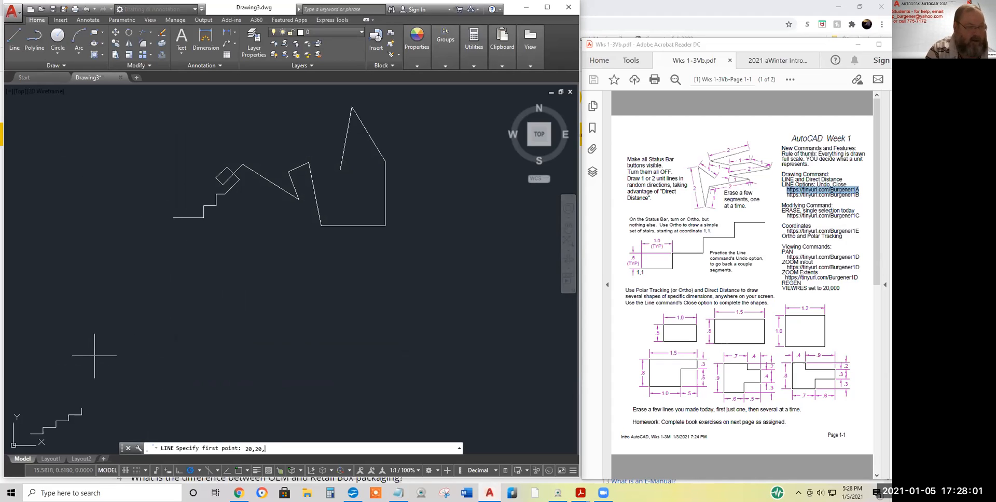
{"action": "key", "text": "BackSpace"}
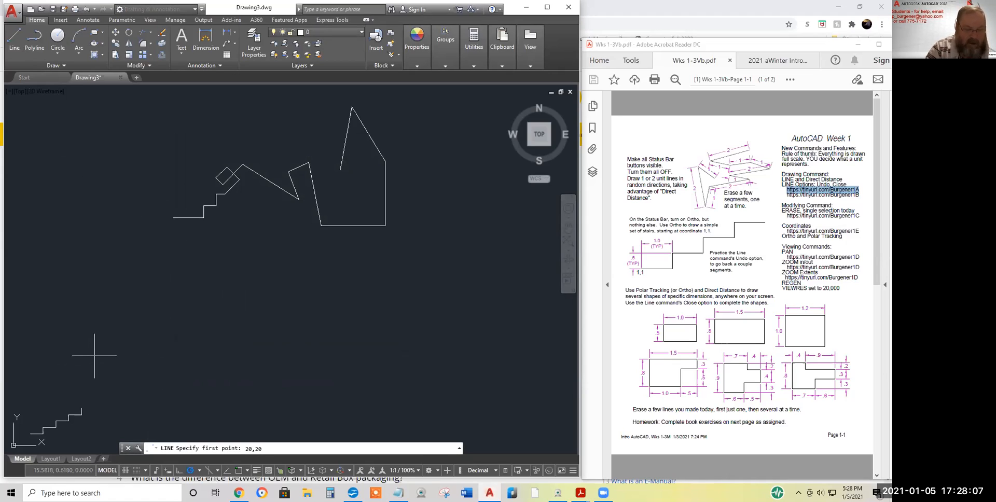
{"action": "key", "text": "Return"}
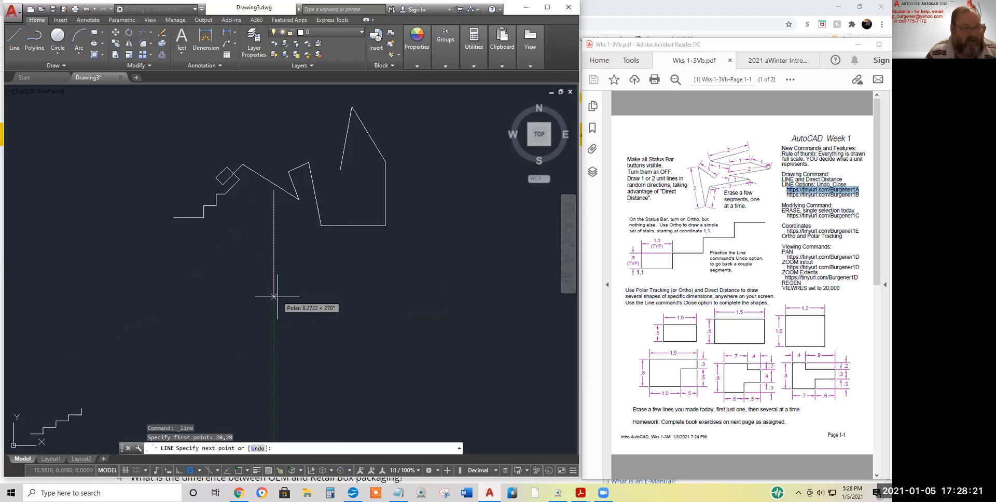
Draw a six-segment polar-tracked zigzag from 20,20, then undo the whole line
{"action": "left_click", "coordinate": [290, 268]}
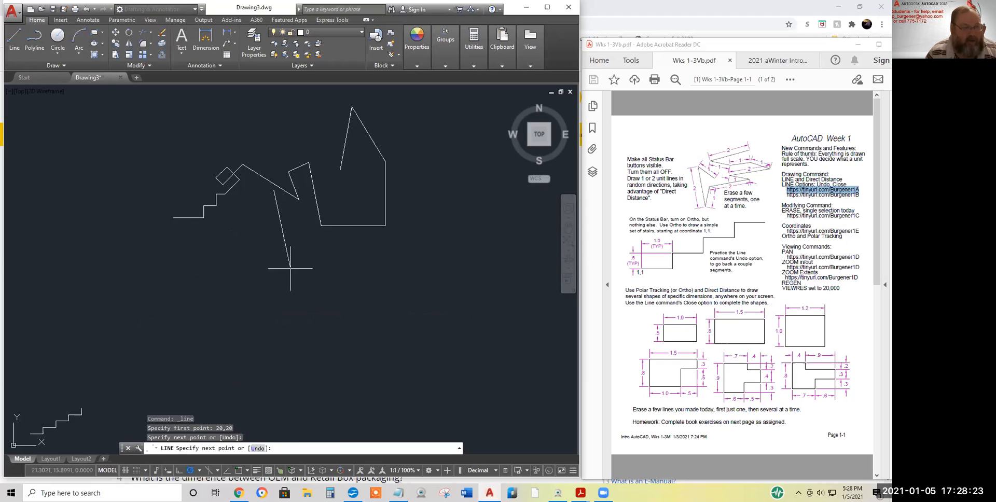
{"action": "left_click", "coordinate": [264, 215]}
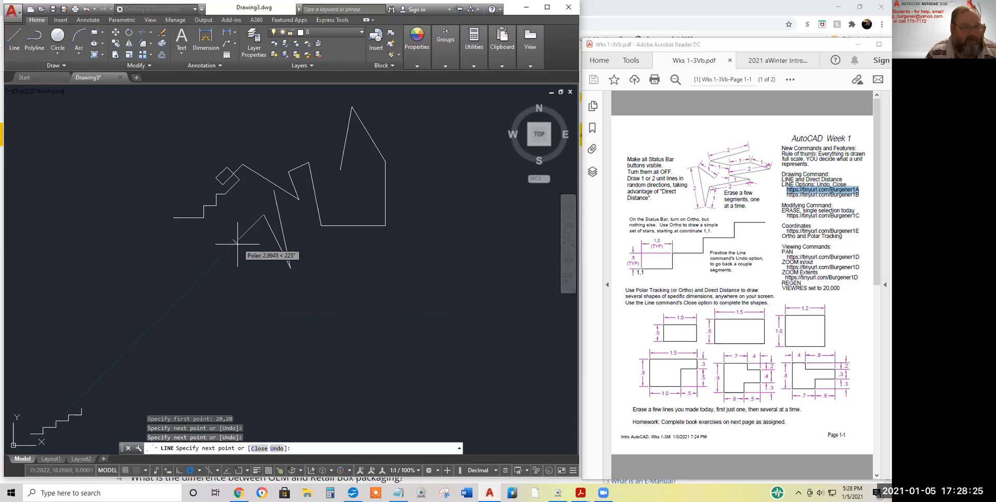
{"action": "left_click", "coordinate": [238, 250]}
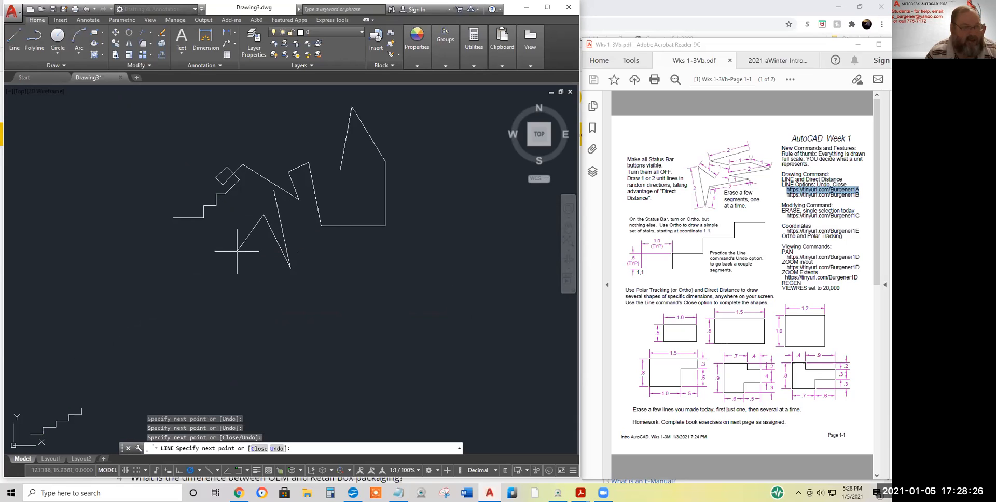
{"action": "left_click", "coordinate": [268, 243]}
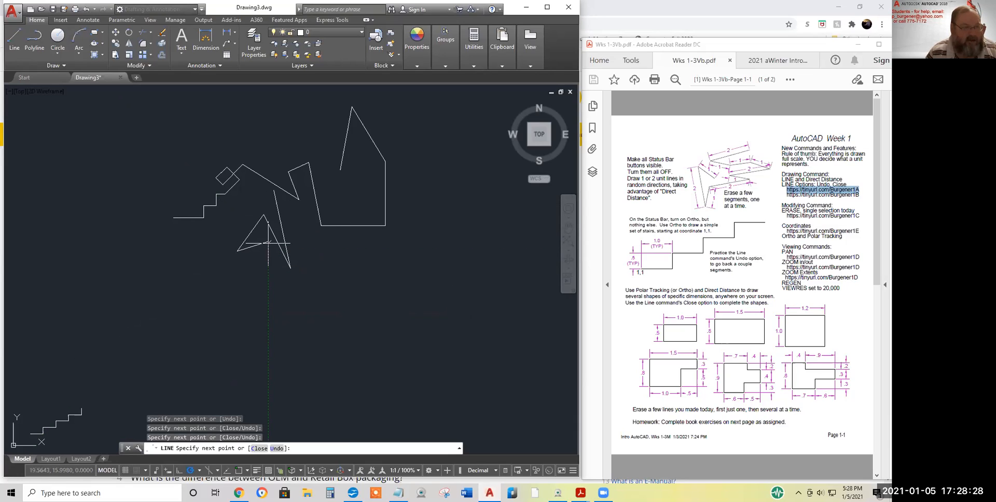
{"action": "left_click", "coordinate": [281, 284]}
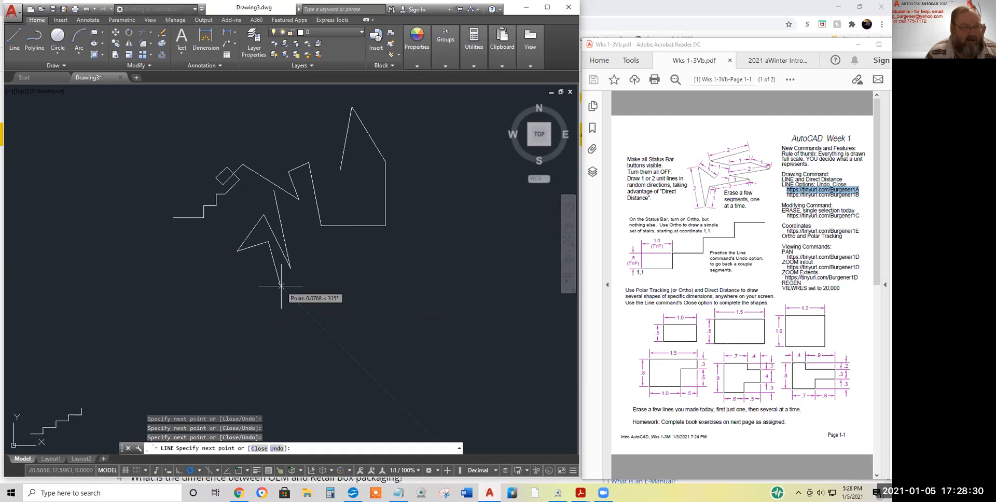
{"action": "left_click", "coordinate": [570, 448]}
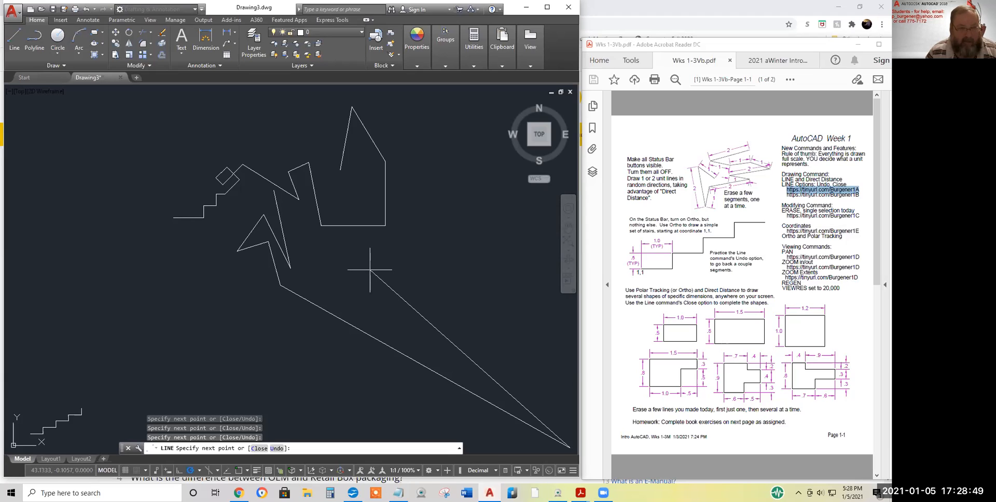
{"action": "left_click", "coordinate": [85, 10]}
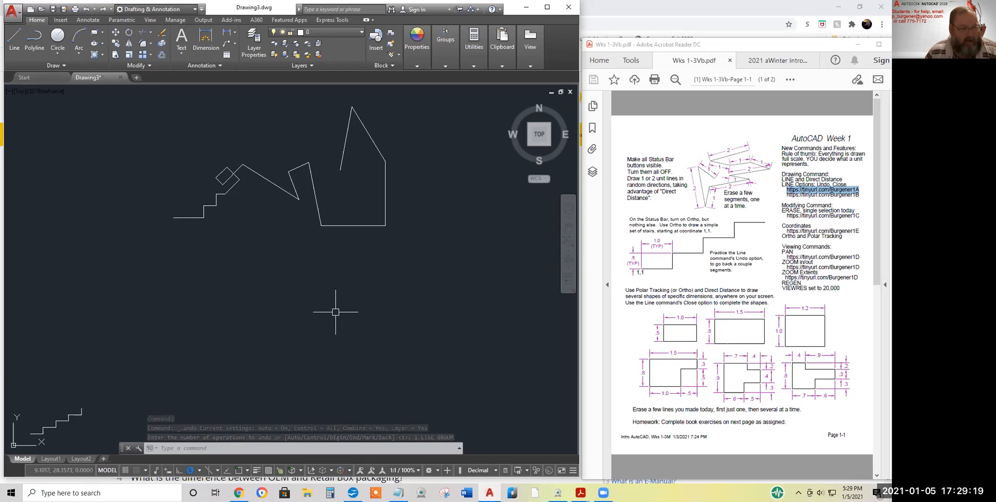
Start a new line and place five angled zigzag points with polar tracking
{"action": "left_click", "coordinate": [15, 37]}
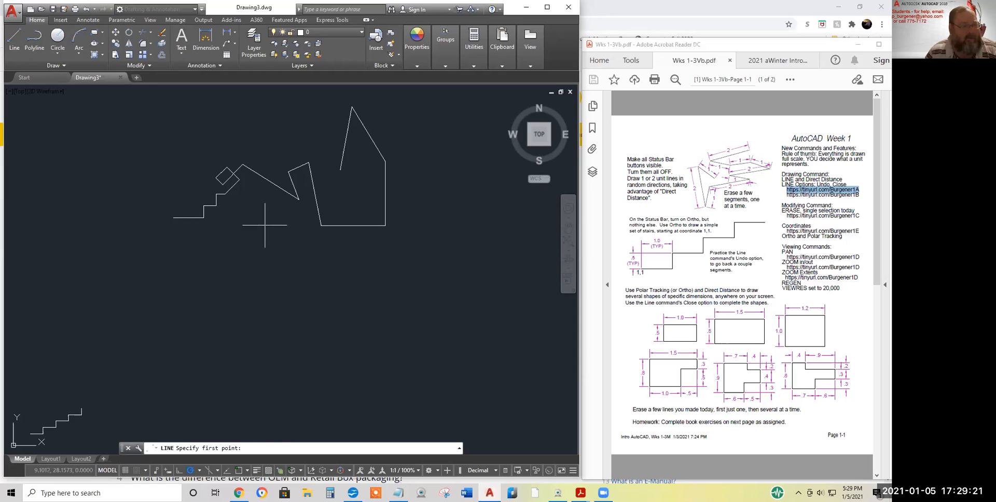
{"action": "left_click", "coordinate": [264, 226]}
{"action": "left_click", "coordinate": [307, 247]}
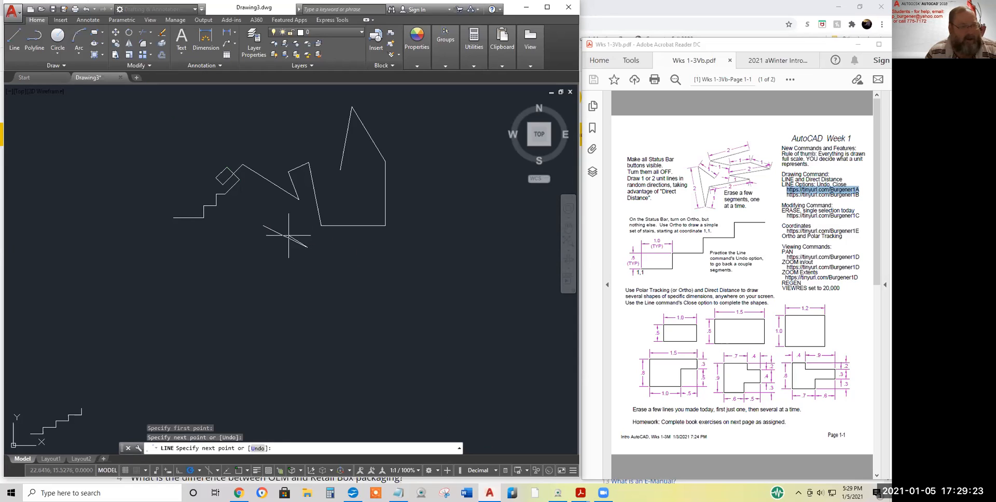
{"action": "left_click", "coordinate": [269, 199]}
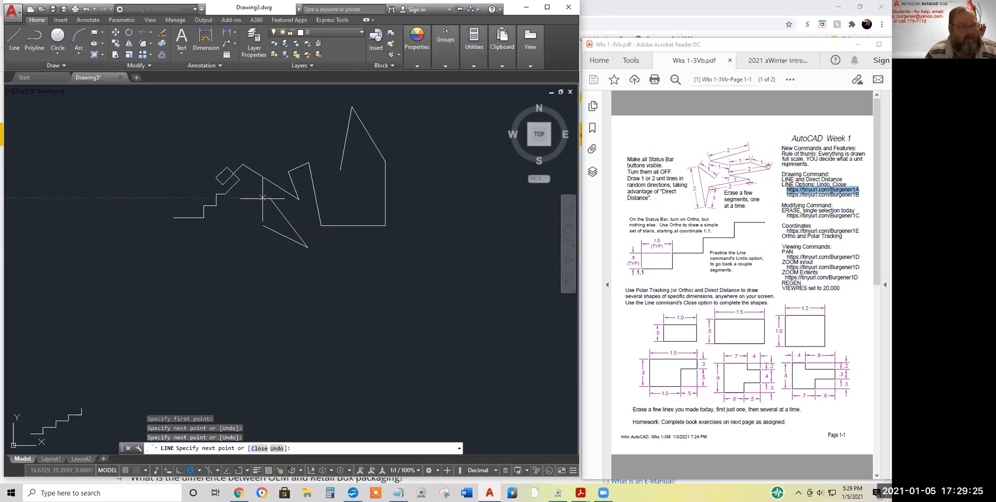
{"action": "left_click", "coordinate": [234, 217]}
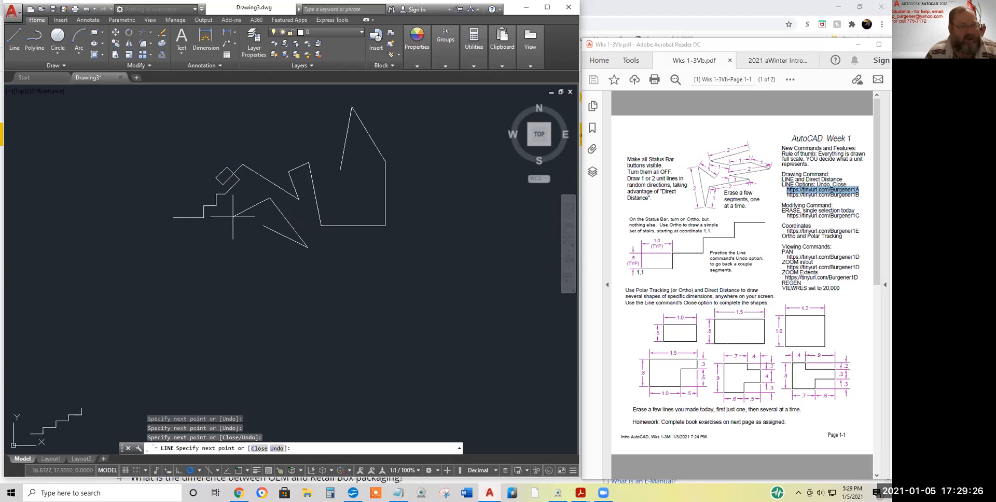
{"action": "left_click", "coordinate": [307, 264]}
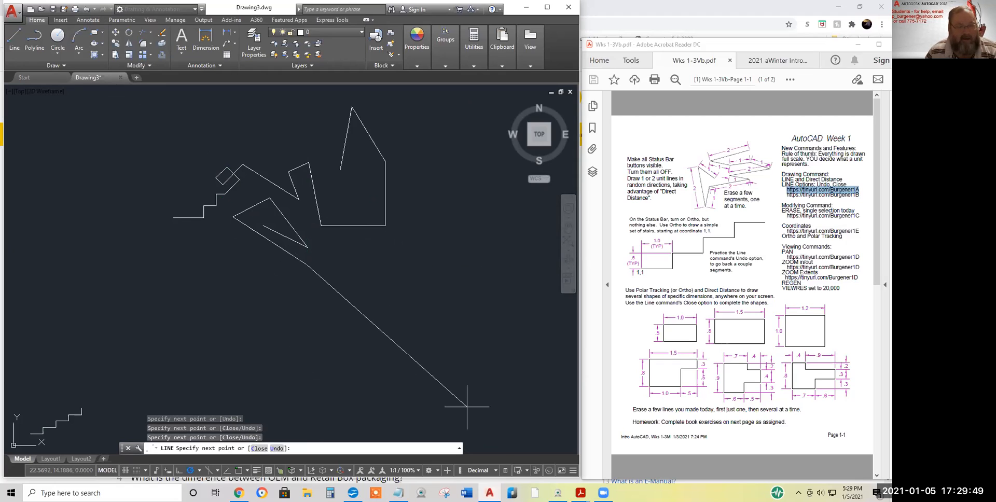
Add a long lower-right segment, then remove it with the Line Undo option
{"action": "left_click", "coordinate": [560, 444]}
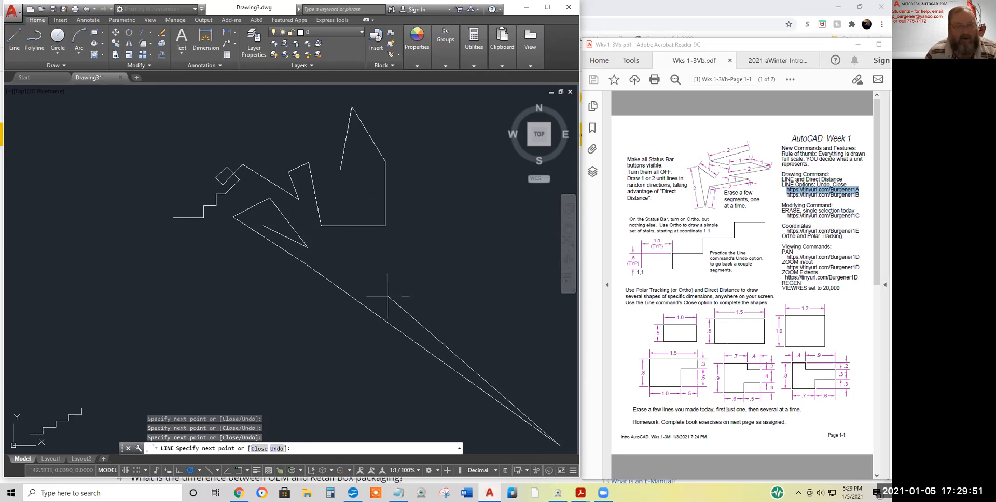
{"action": "right_click", "coordinate": [339, 258]}
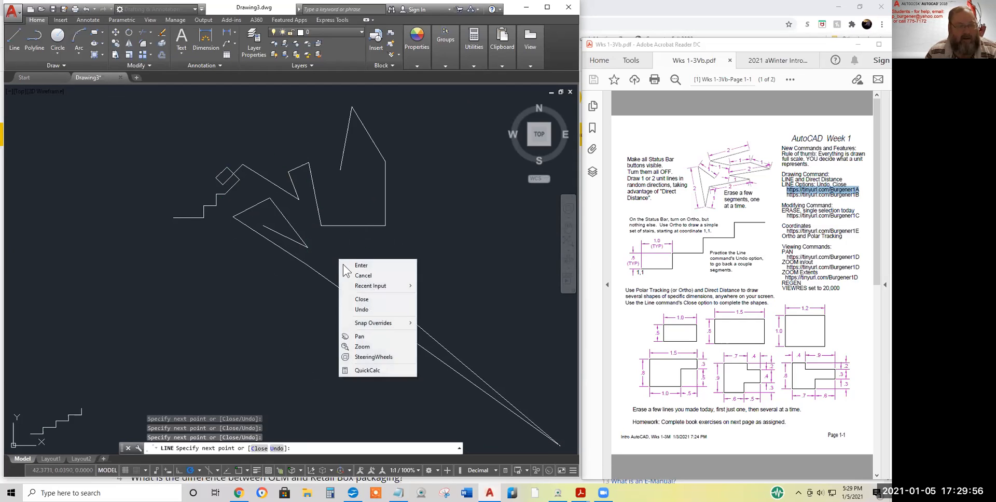
{"action": "left_click", "coordinate": [362, 311]}
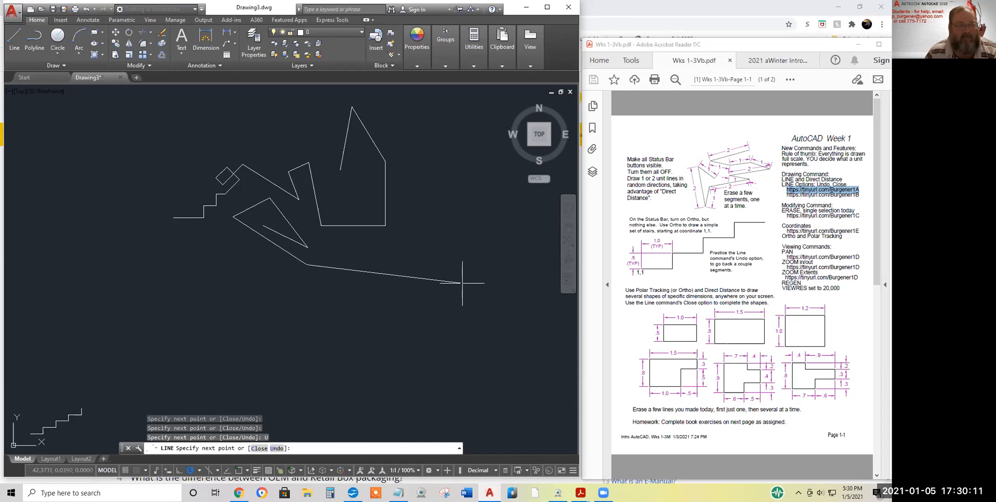
Undo one more segment, add two 45° corners, and Close the chain into a polygon
{"action": "right_click", "coordinate": [427, 281]}
{"action": "left_click", "coordinate": [450, 331]}
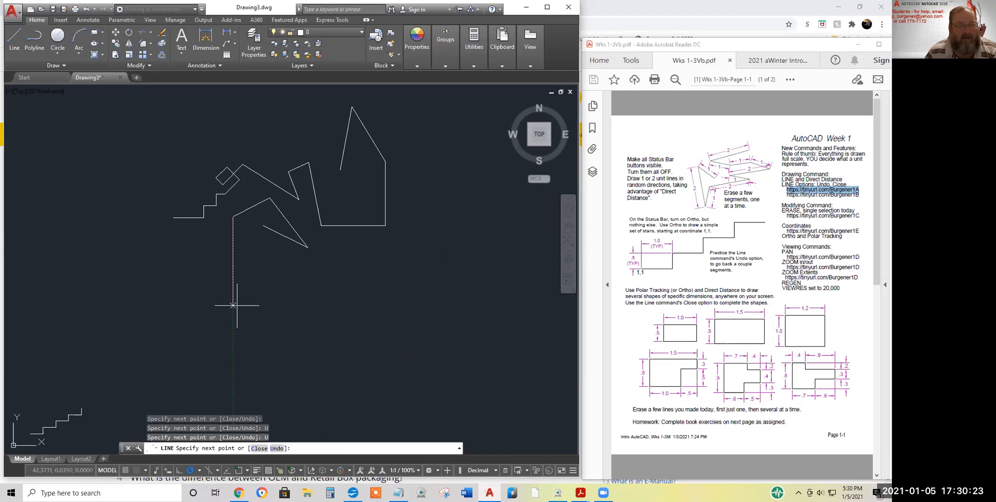
{"action": "left_click", "coordinate": [255, 272]}
{"action": "left_click", "coordinate": [275, 260]}
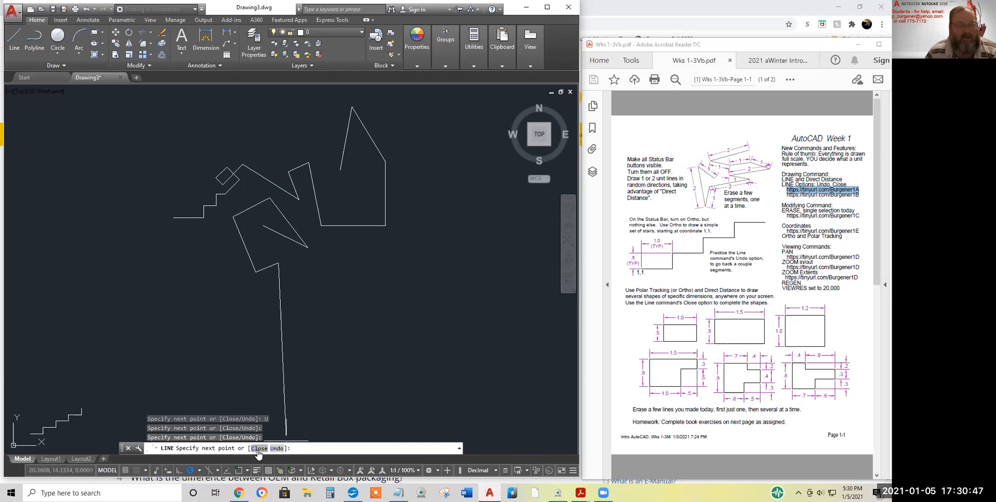
{"action": "right_click", "coordinate": [396, 280]}
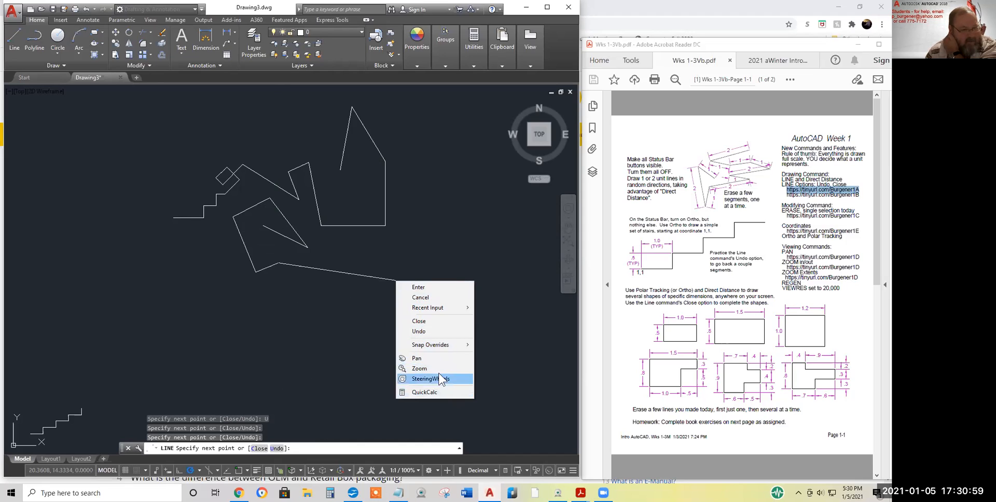
{"action": "left_click", "coordinate": [419, 322]}
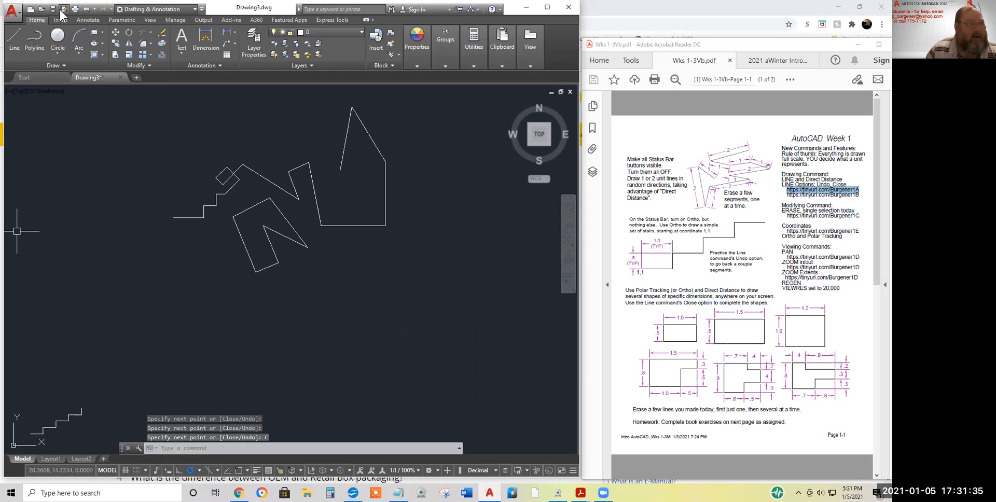
Draw a closed three-corner triangle at 45° angles, then select the Ortho and Polar Tracking notes
{"action": "left_click", "coordinate": [15, 39]}
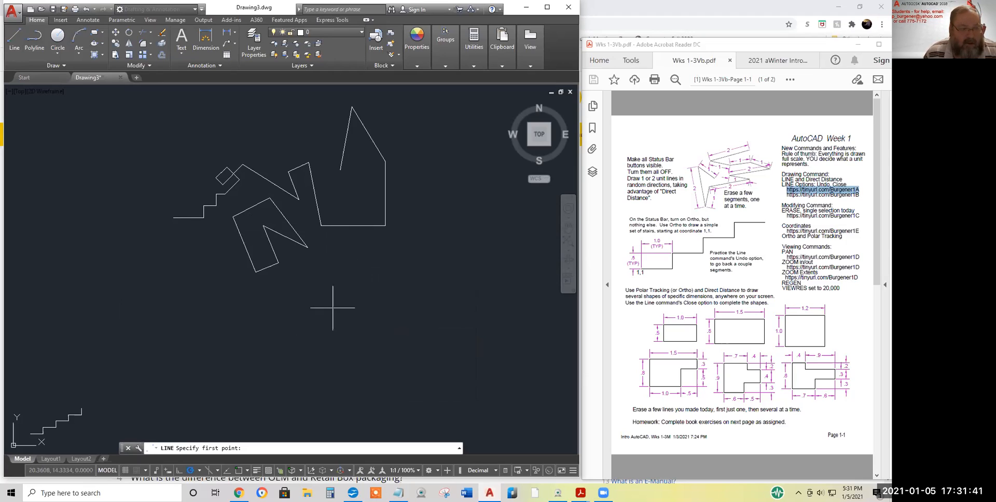
{"action": "left_click", "coordinate": [353, 269]}
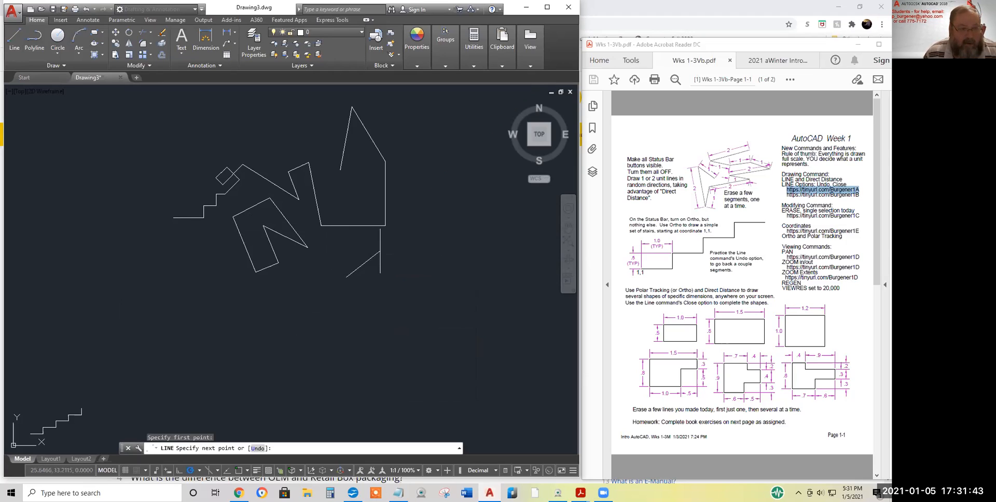
{"action": "left_click", "coordinate": [385, 239]}
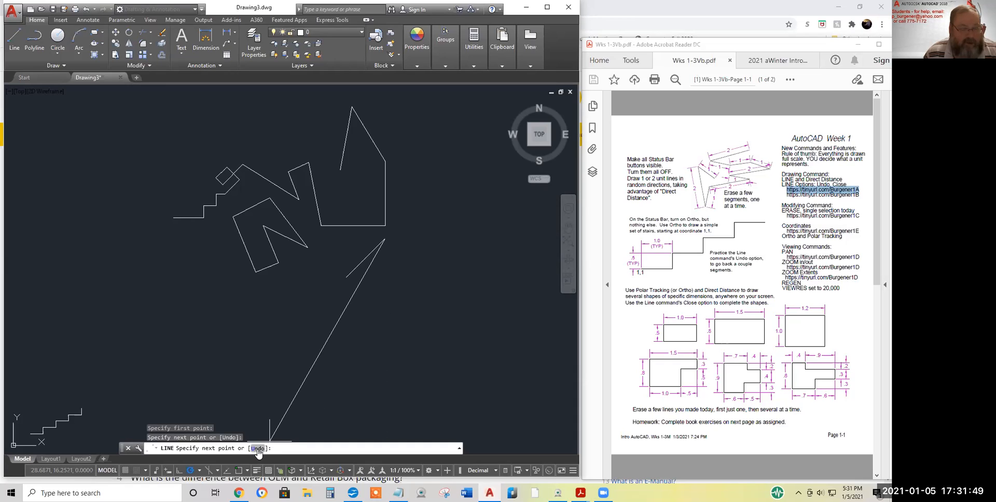
{"action": "left_click", "coordinate": [372, 292]}
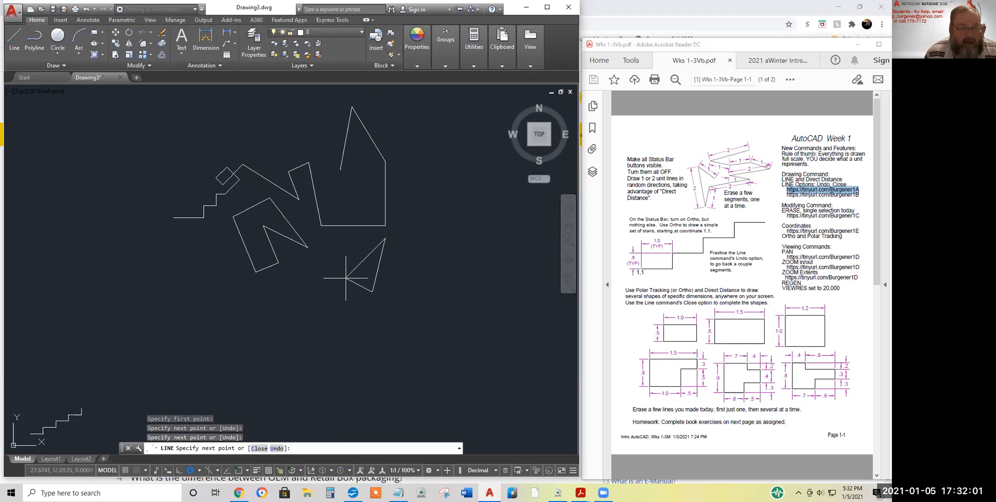
{"action": "right_click", "coordinate": [444, 248]}
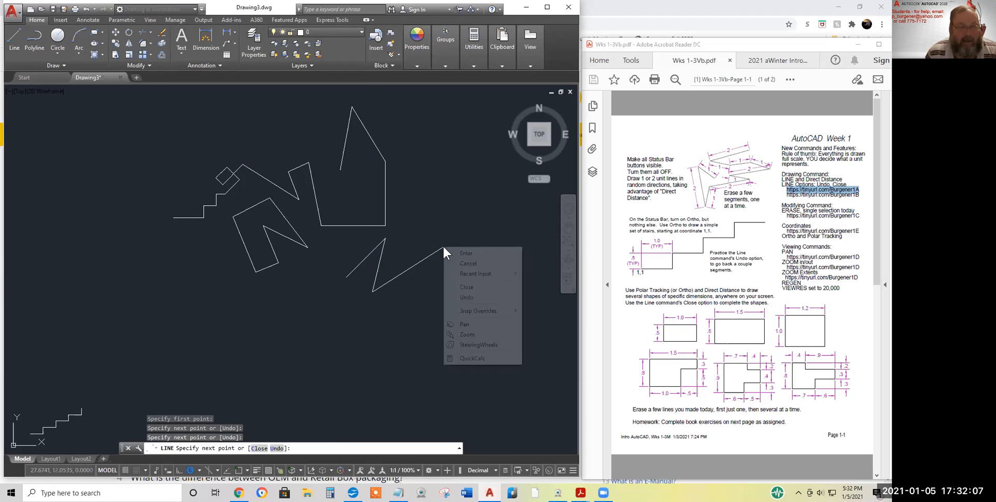
{"action": "left_click", "coordinate": [467, 288]}
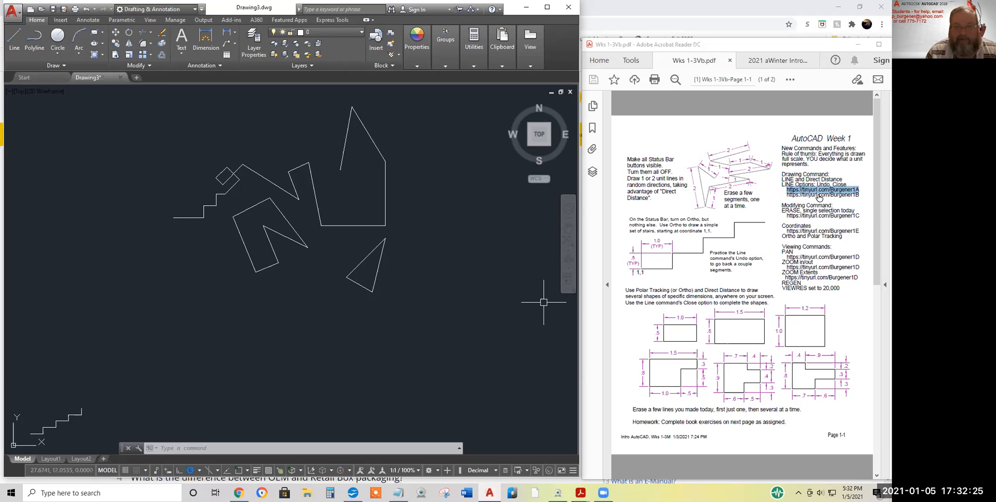
{"action": "left_click_drag", "start_coordinate": [845, 238], "coordinate": [768, 225]}
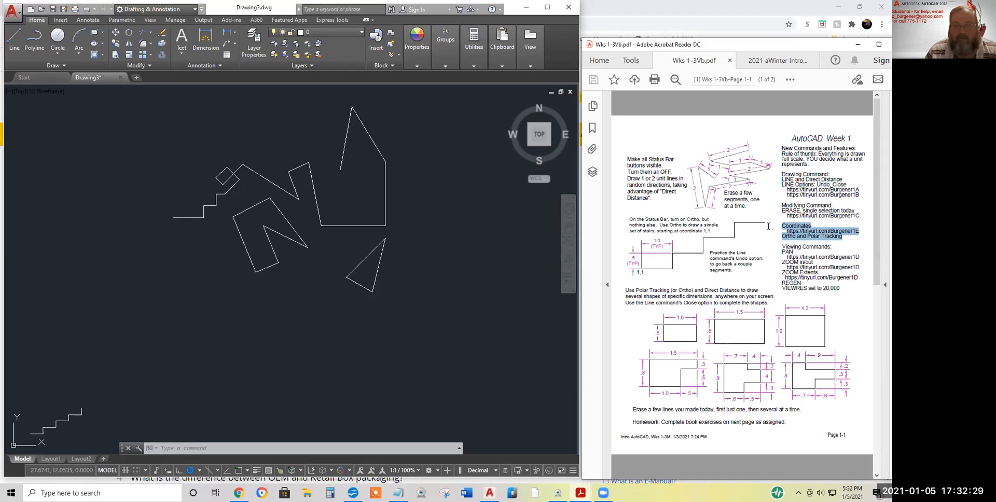
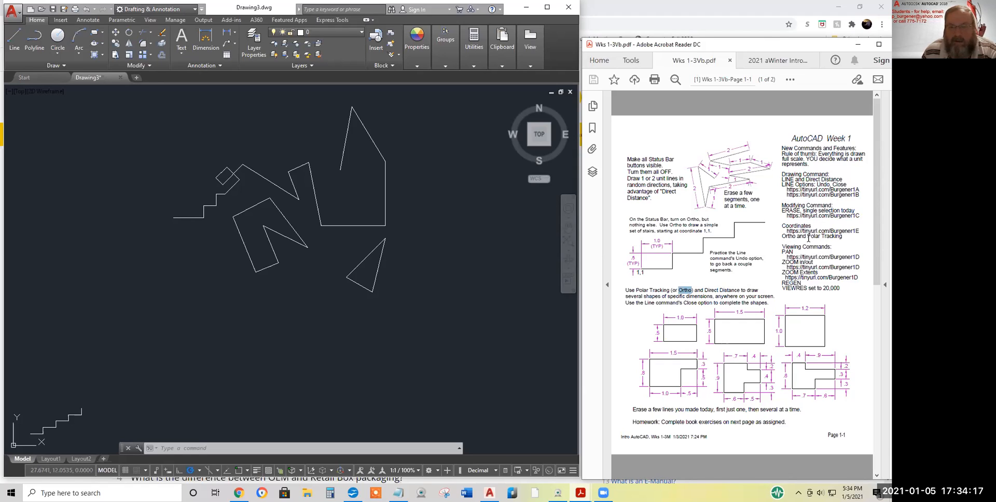
Highlight 'Polar Tracking' in the Week 1 handout, then bring the browser forward
{"action": "left_click_drag", "start_coordinate": [808, 236], "coordinate": [842, 237]}
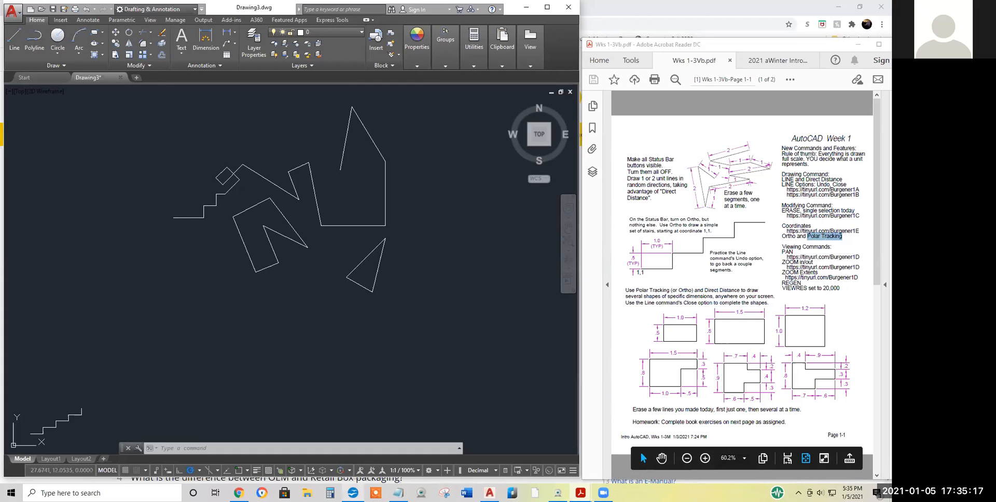
{"action": "left_click", "coordinate": [239, 493]}
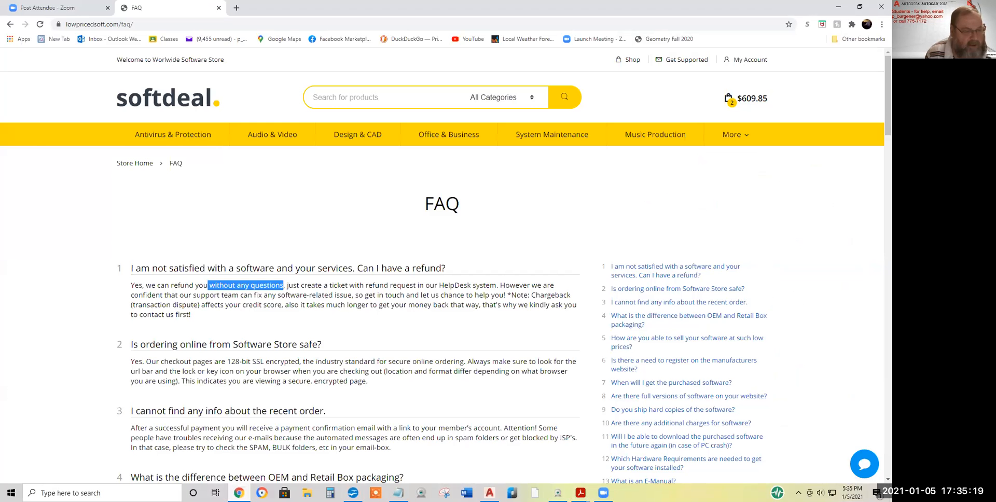
Open the Yahoo mailbox from the bookmark and show the Sent folder
{"action": "left_click", "coordinate": [213, 38]}
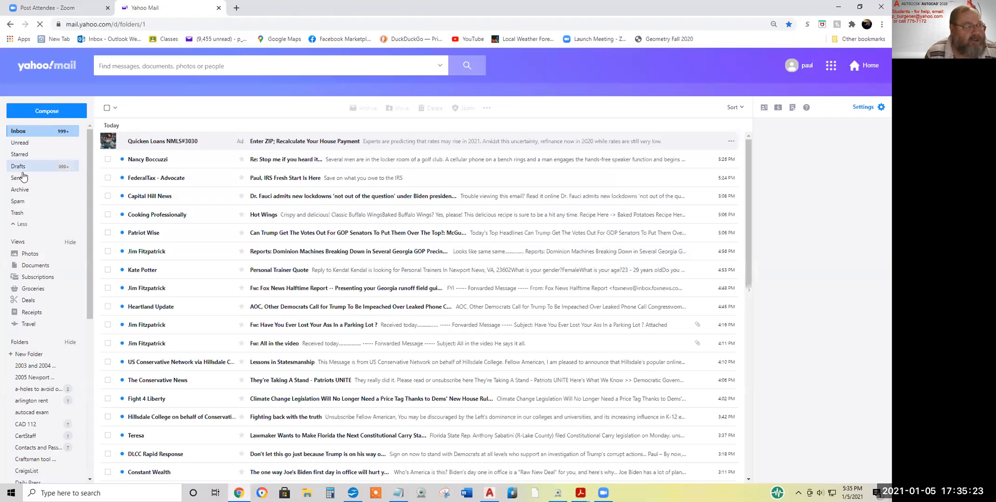
{"action": "left_click", "coordinate": [17, 179]}
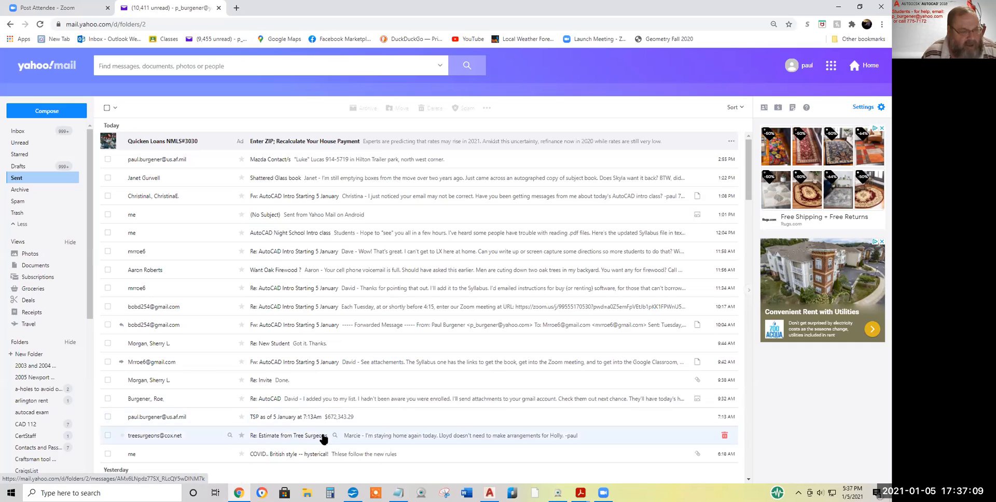
Scroll the Sent list to Sunday and open 'AutoCAD Intro Starting 5 January'
{"action": "scroll", "coordinate": [326, 441], "scroll_direction": "down", "scroll_amount": 5}
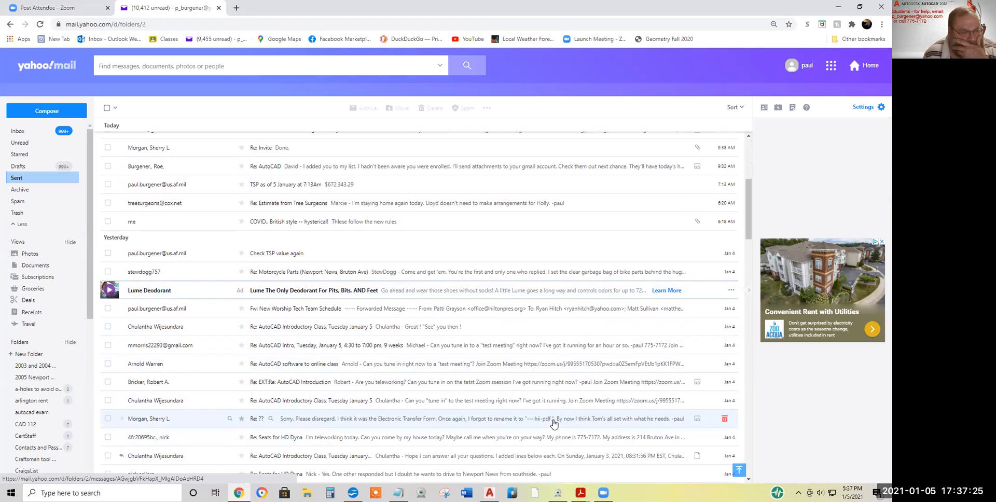
{"action": "scroll", "coordinate": [560, 418], "scroll_direction": "down", "scroll_amount": 5}
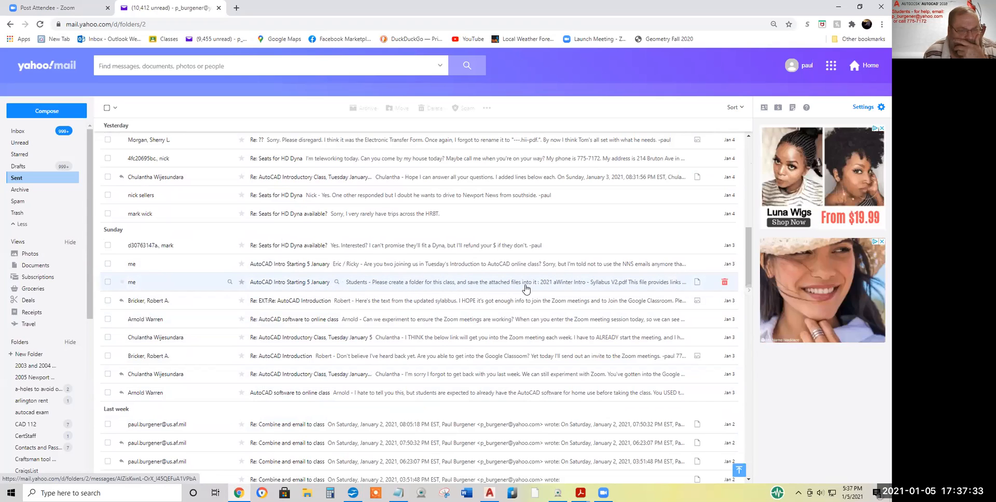
{"action": "left_click", "coordinate": [484, 283]}
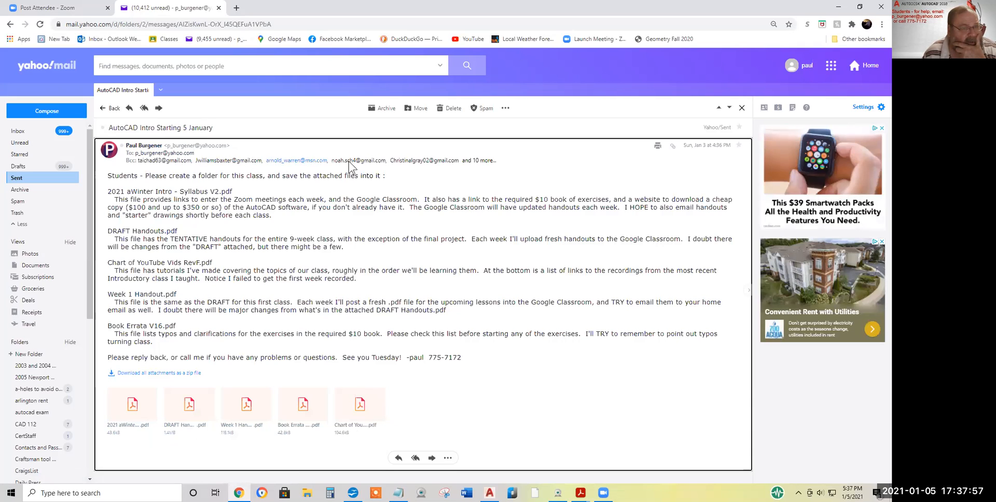
Reveal all Bcc recipients and start a forward, clearing the partly typed recipient name
{"action": "left_click", "coordinate": [479, 160]}
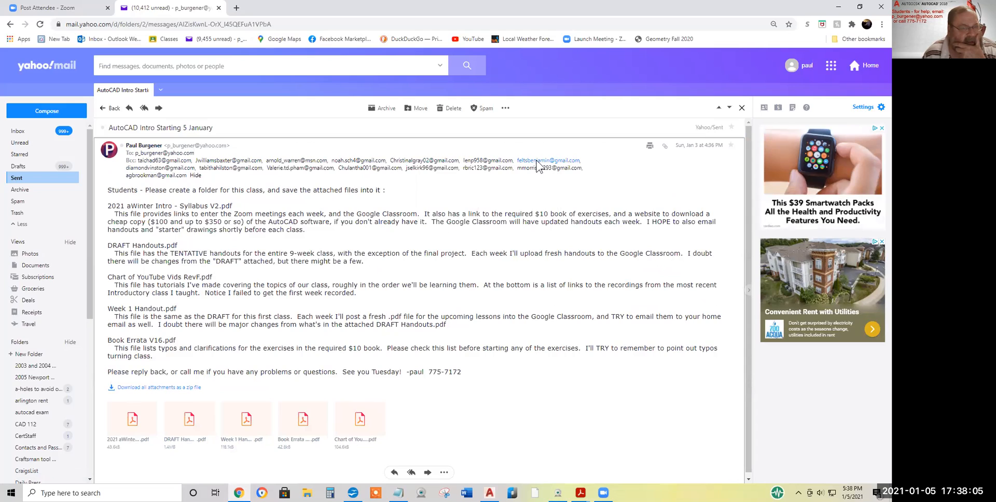
{"action": "mouse_move", "coordinate": [542, 165]}
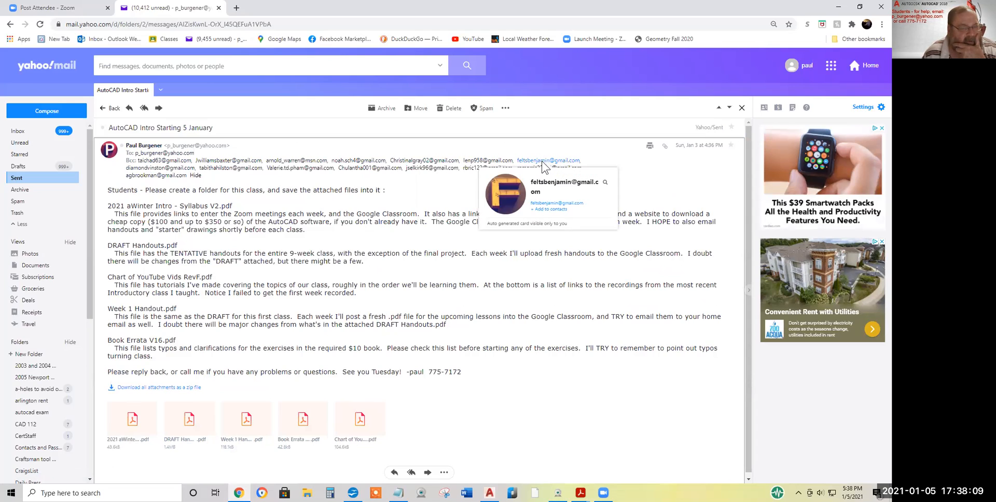
{"action": "left_click", "coordinate": [158, 109]}
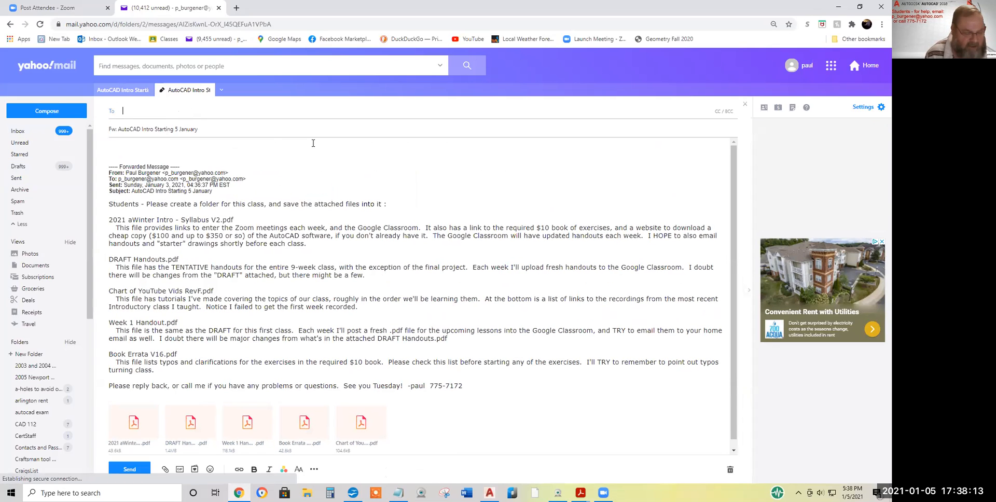
{"action": "type", "text": "ben"}
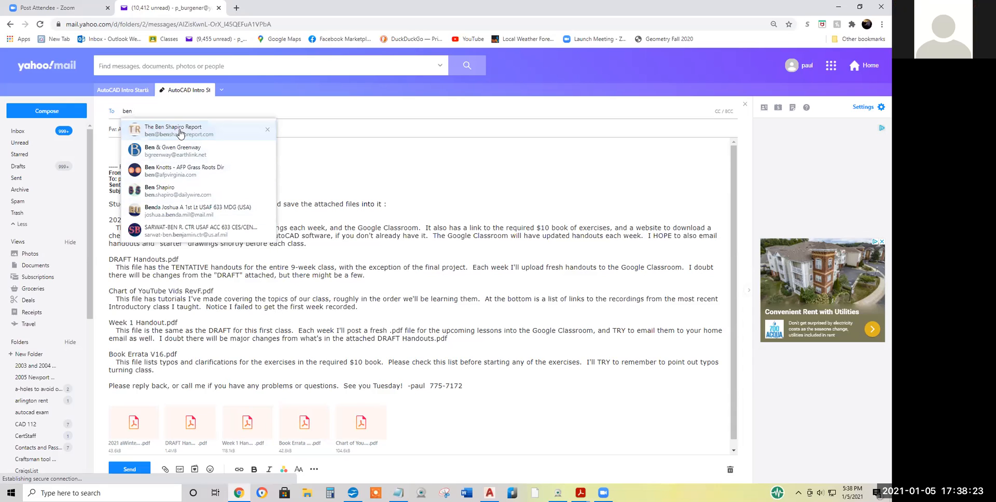
{"action": "type", "text": "j"}
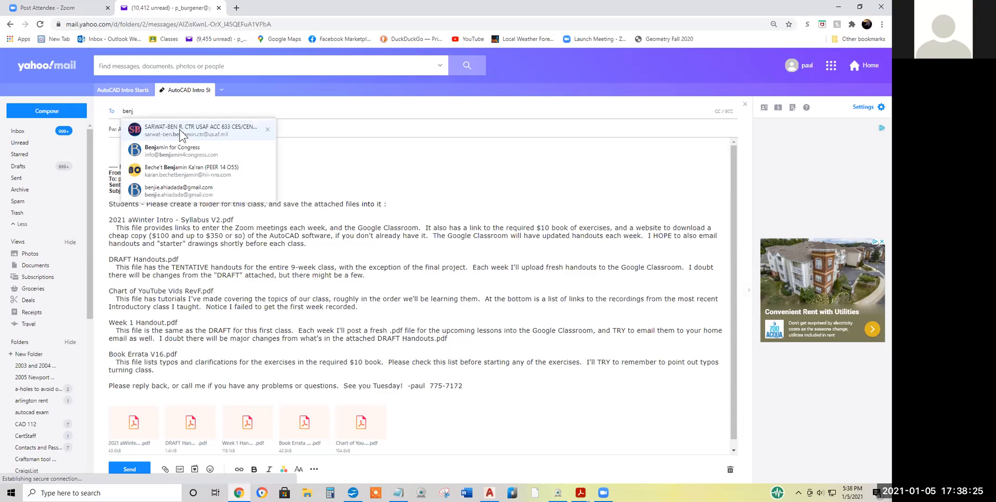
{"action": "key", "text": "BackSpace"}
{"action": "key", "text": "BackSpace"}
{"action": "key", "text": "BackSpace"}
{"action": "key", "text": "BackSpace"}
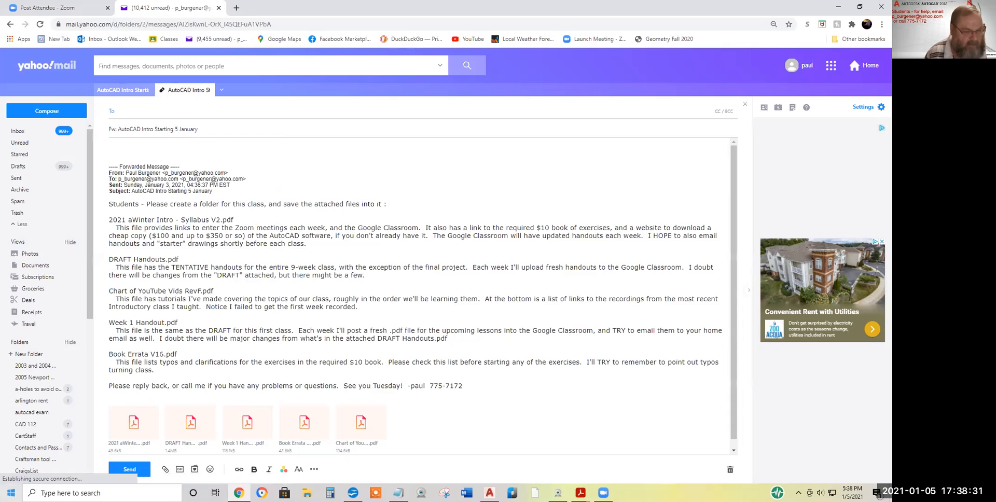
{"action": "mouse_move", "coordinate": [353, 493]}
{"action": "left_click", "coordinate": [360, 454]}
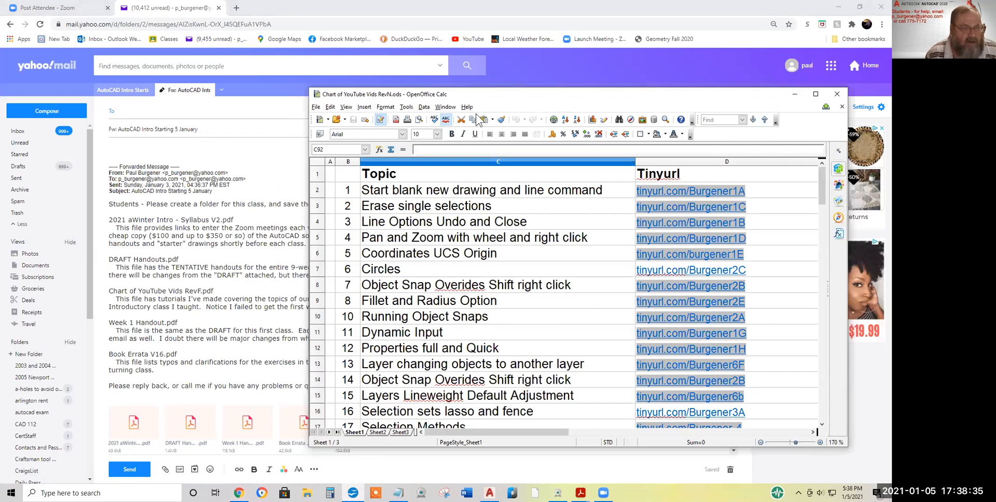
Open the Attendance 1c.ods spreadsheet in Calc
{"action": "left_click", "coordinate": [316, 107]}
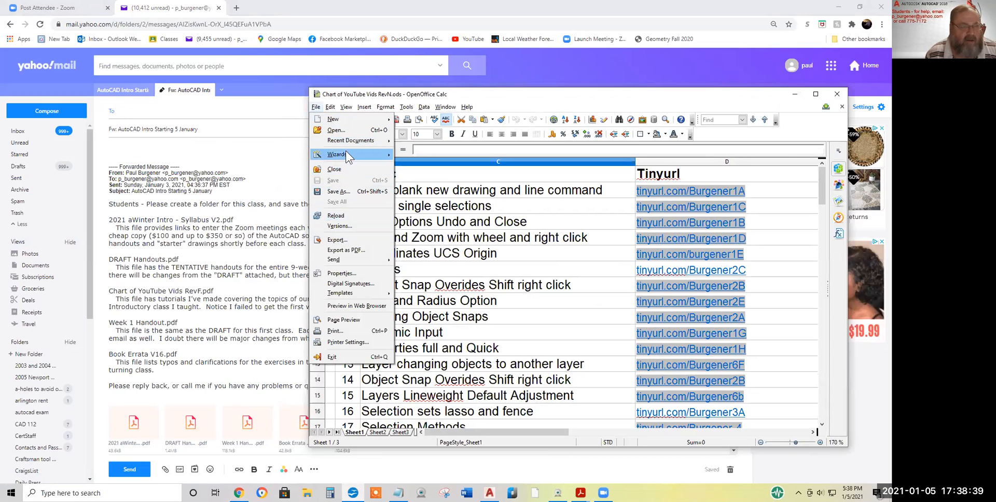
{"action": "left_click", "coordinate": [336, 131]}
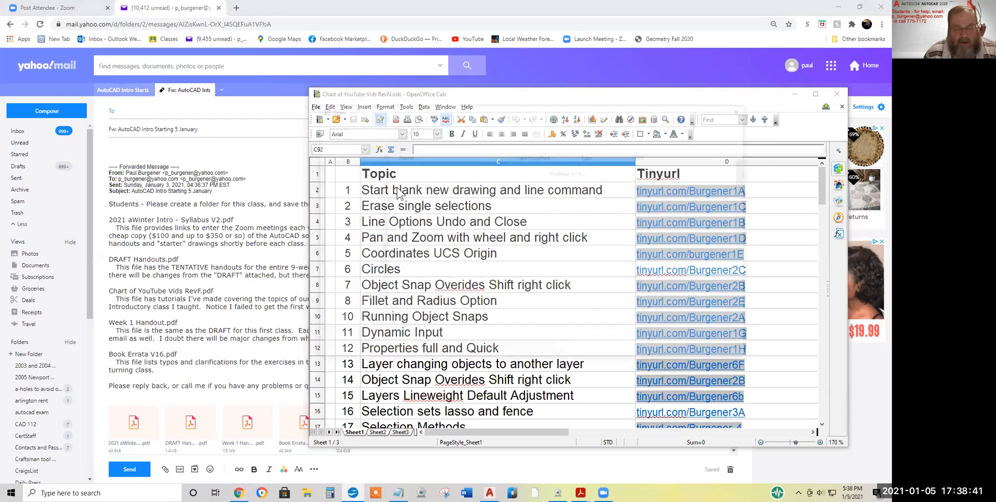
{"action": "left_click", "coordinate": [436, 170]}
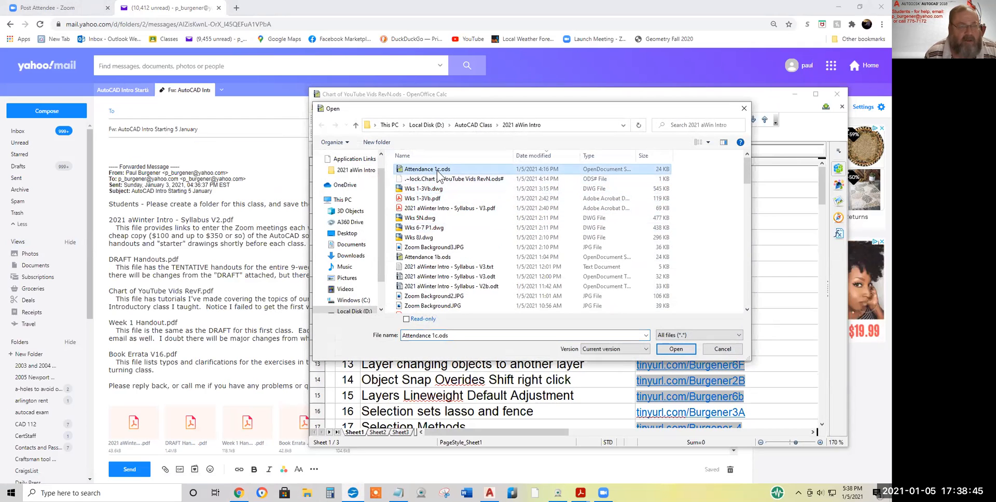
{"action": "left_click", "coordinate": [437, 170]}
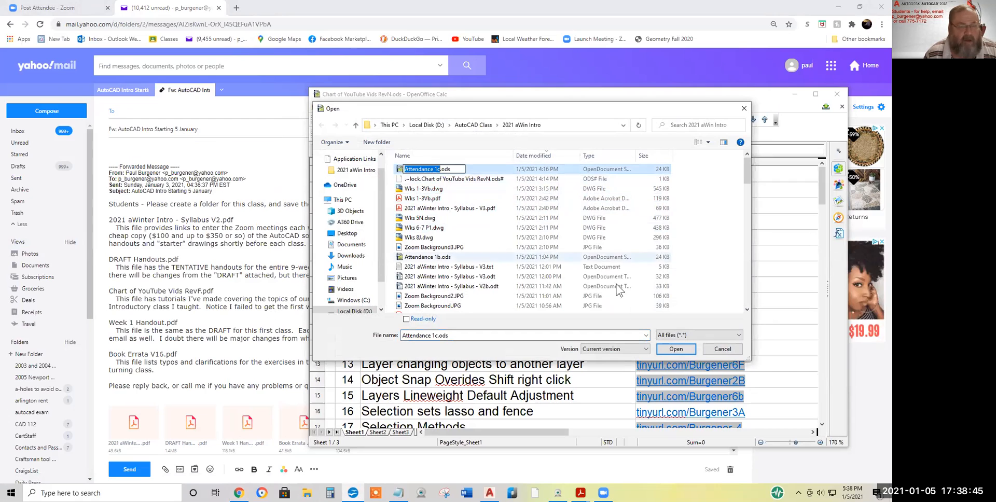
{"action": "left_click", "coordinate": [676, 350]}
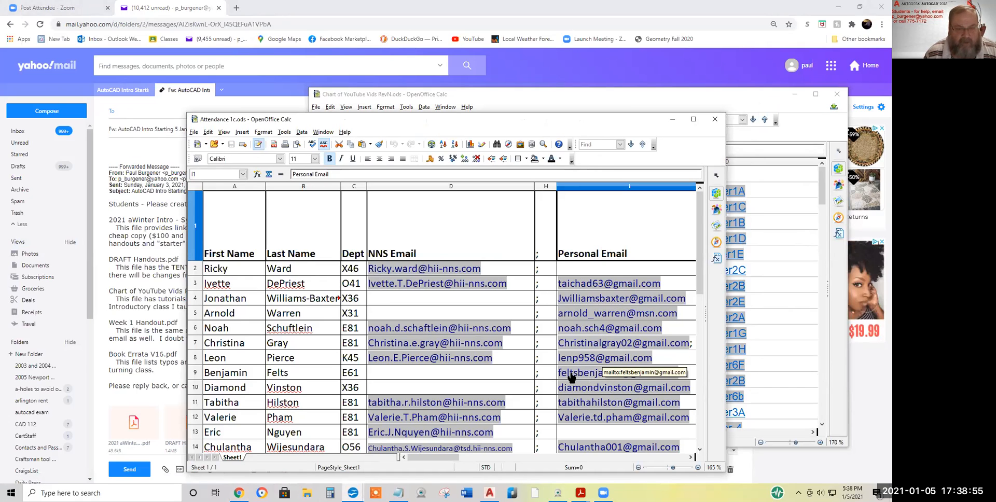
Select the student's personal e-mail address in cell I9 and return to the draft
{"action": "left_click", "coordinate": [689, 370]}
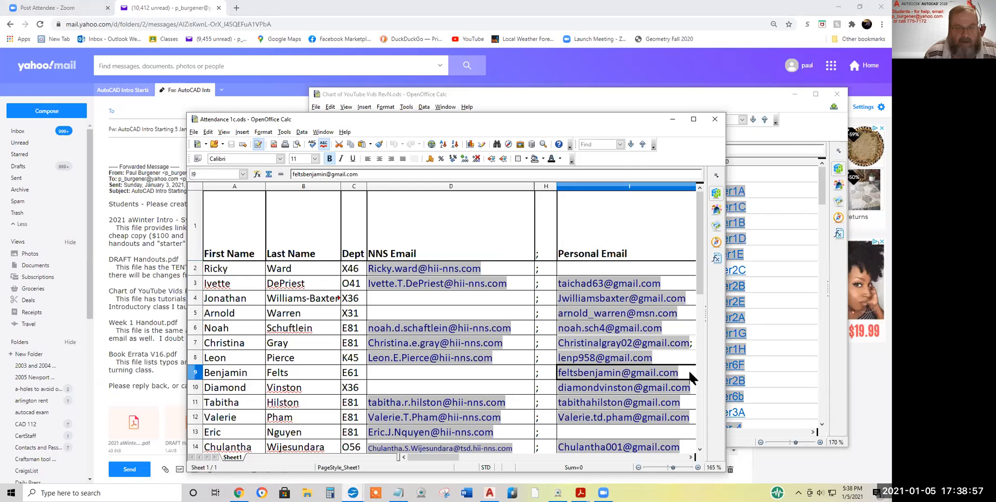
{"action": "triple_click", "coordinate": [358, 175]}
{"action": "key", "text": "ctrl+c"}
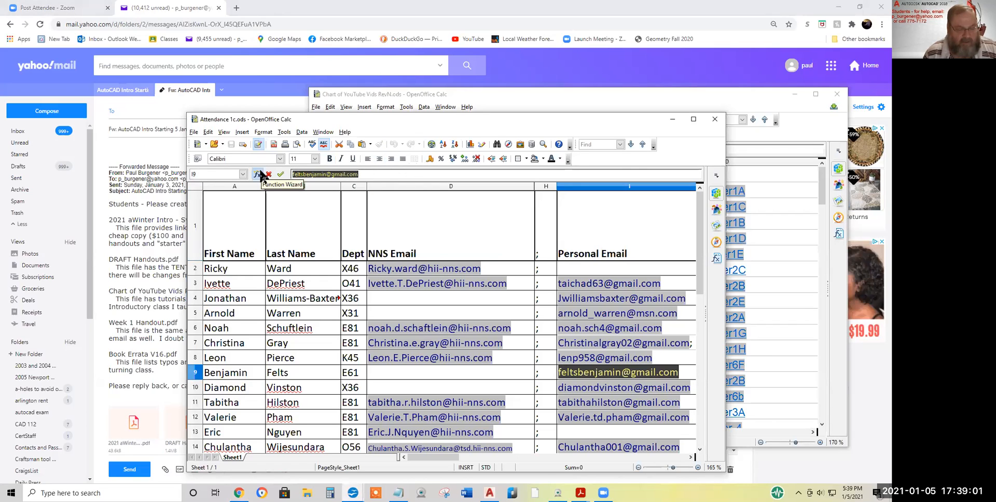
{"action": "left_click", "coordinate": [146, 108]}
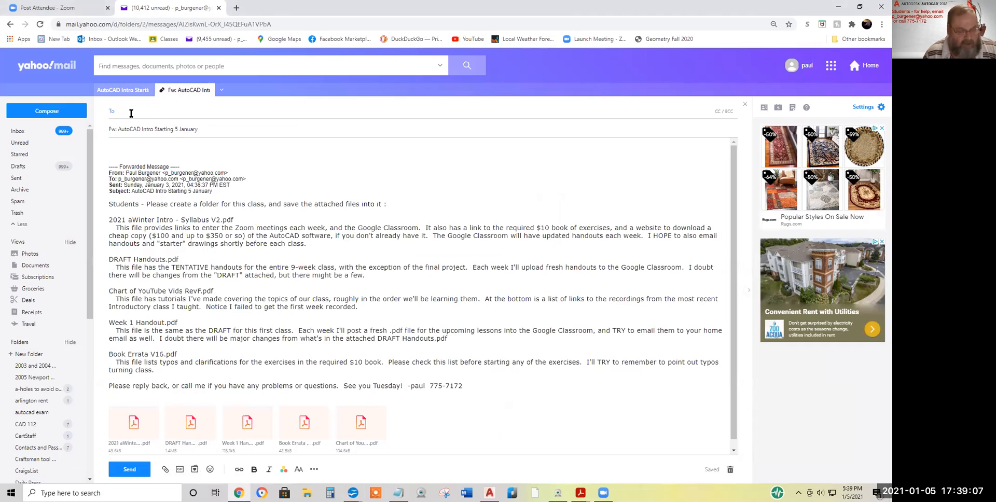
Paste the student's e-mail address into To and send the forward
{"action": "key", "text": "ctrl+v"}
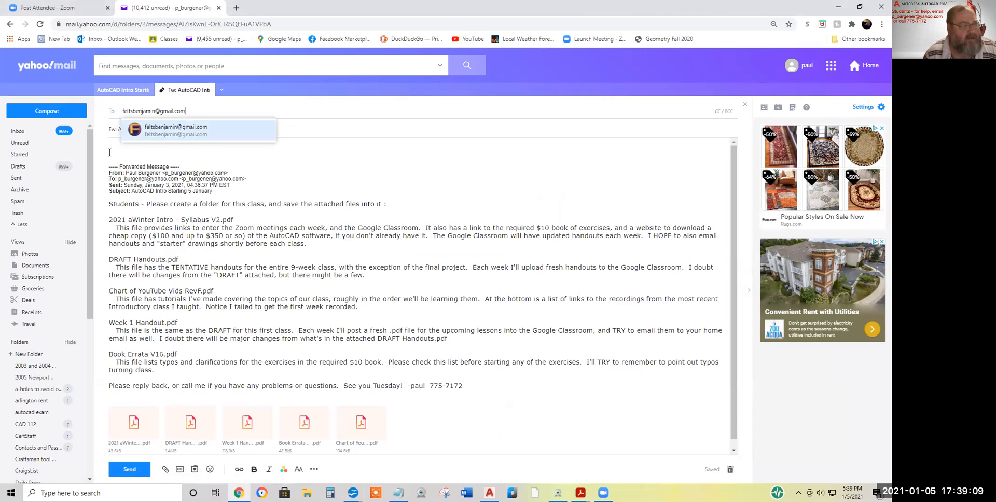
{"action": "left_click", "coordinate": [129, 470]}
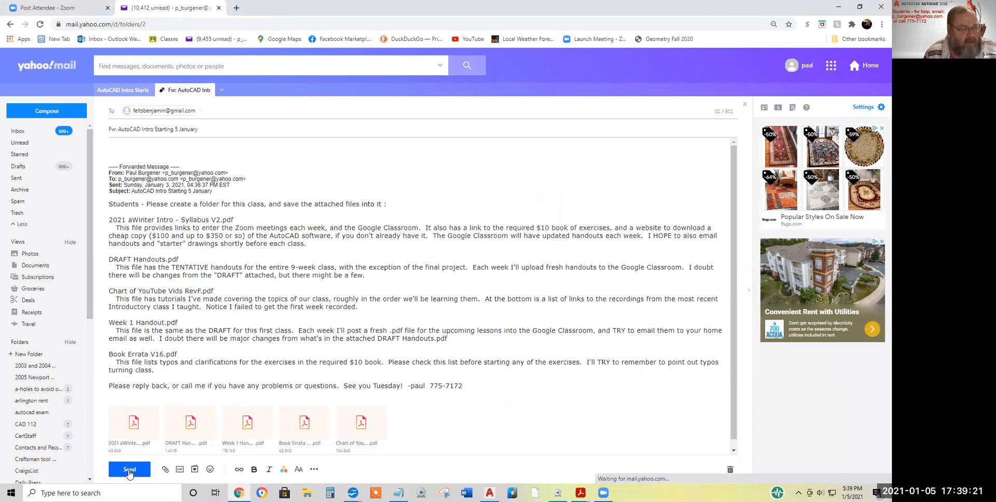
Open the sent 'Fw: AutoCAD Intro Starting 5 January' message from the top of Sent
{"action": "left_click", "coordinate": [129, 470]}
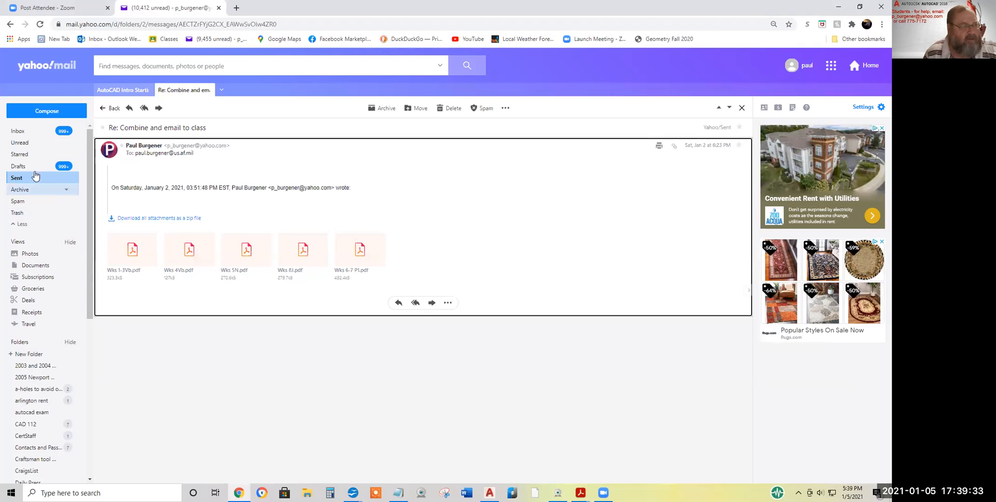
{"action": "left_click", "coordinate": [16, 179]}
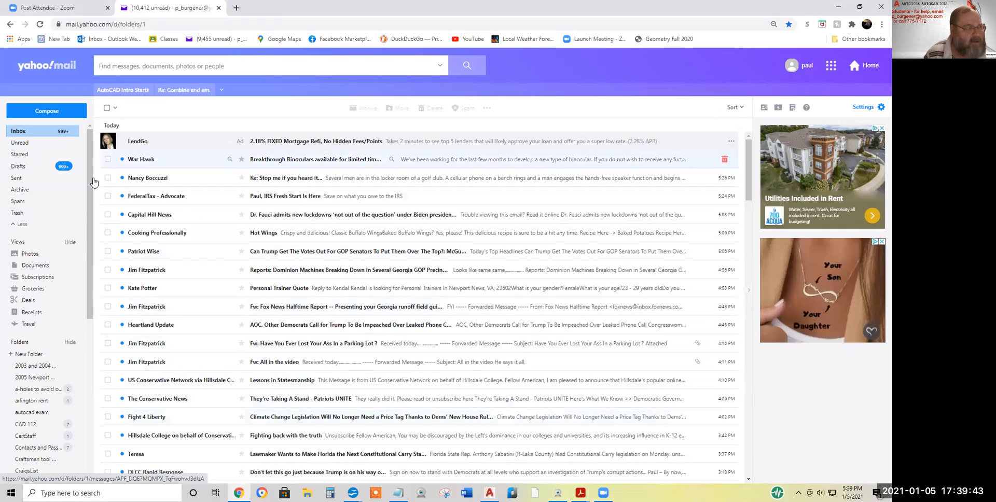
{"action": "left_click", "coordinate": [15, 179]}
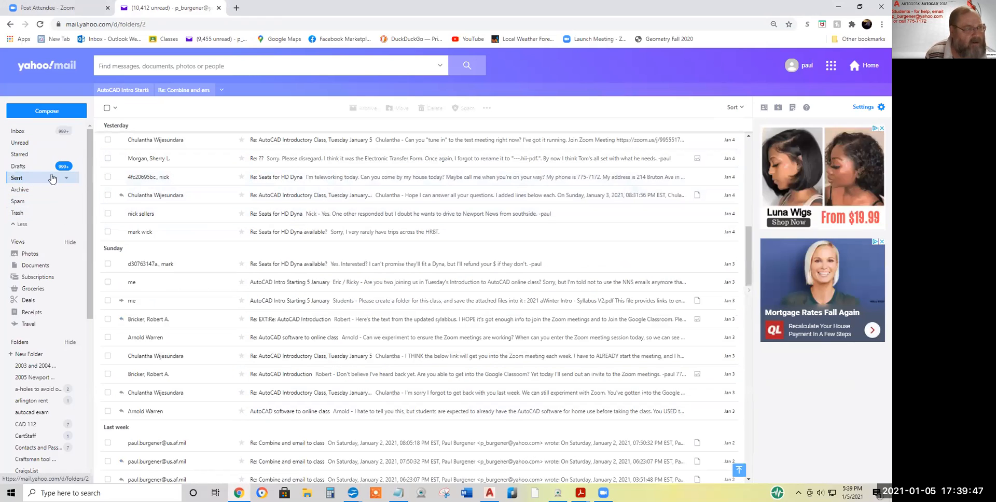
{"action": "scroll", "coordinate": [221, 173], "scroll_direction": "up", "scroll_amount": 10}
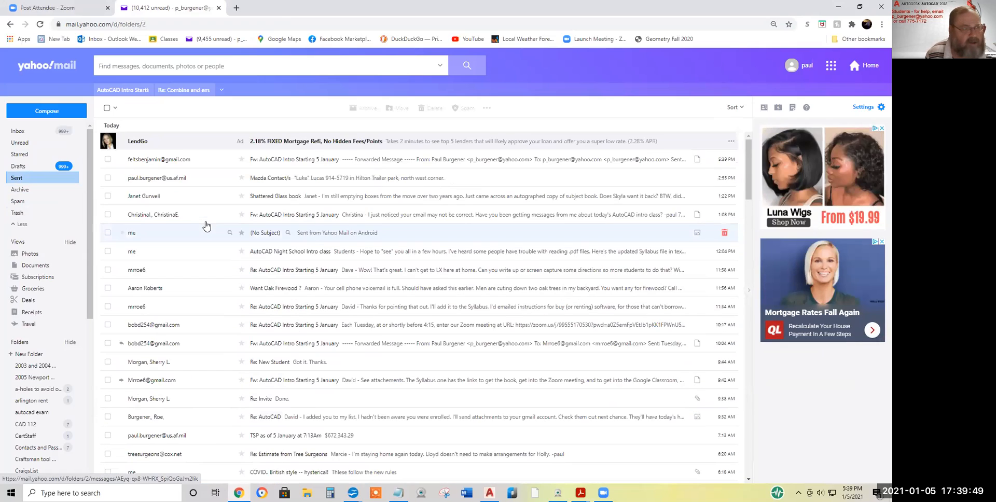
{"action": "left_click", "coordinate": [281, 158]}
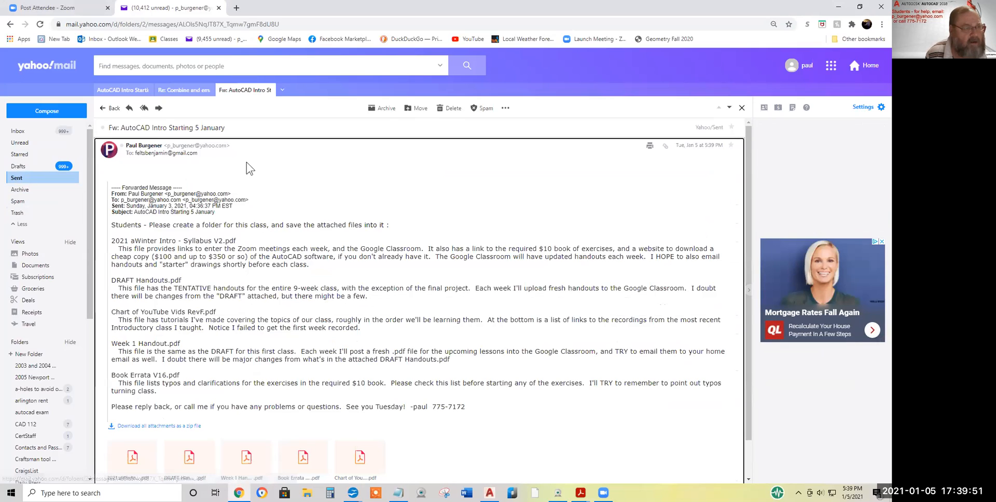
Reply to the forward and attach '2021 aWinter Intro - Syllabus - V3.odt' from the computer
{"action": "left_click", "coordinate": [143, 108]}
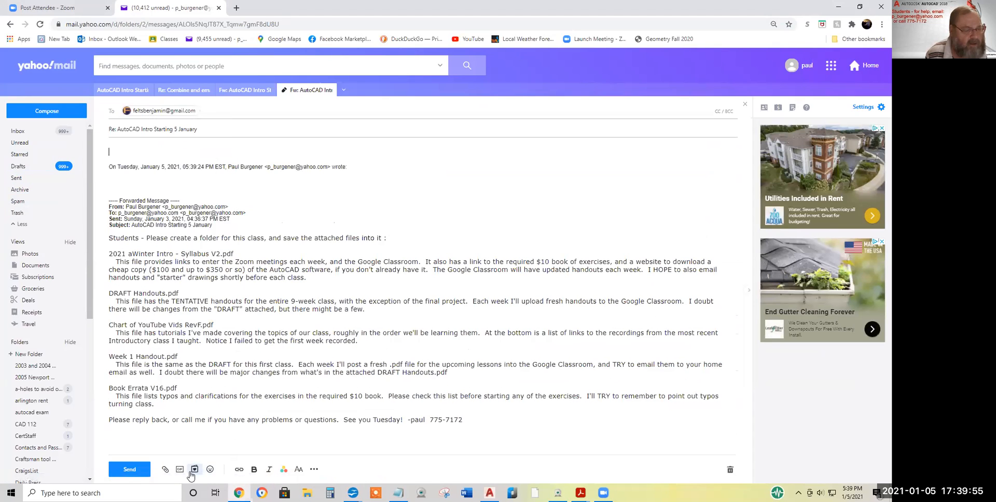
{"action": "left_click", "coordinate": [165, 470]}
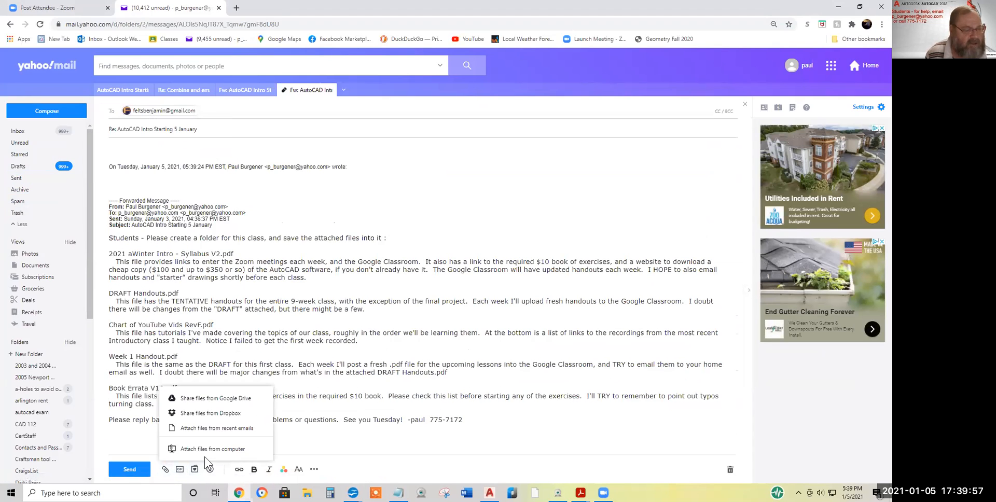
{"action": "left_click", "coordinate": [213, 450]}
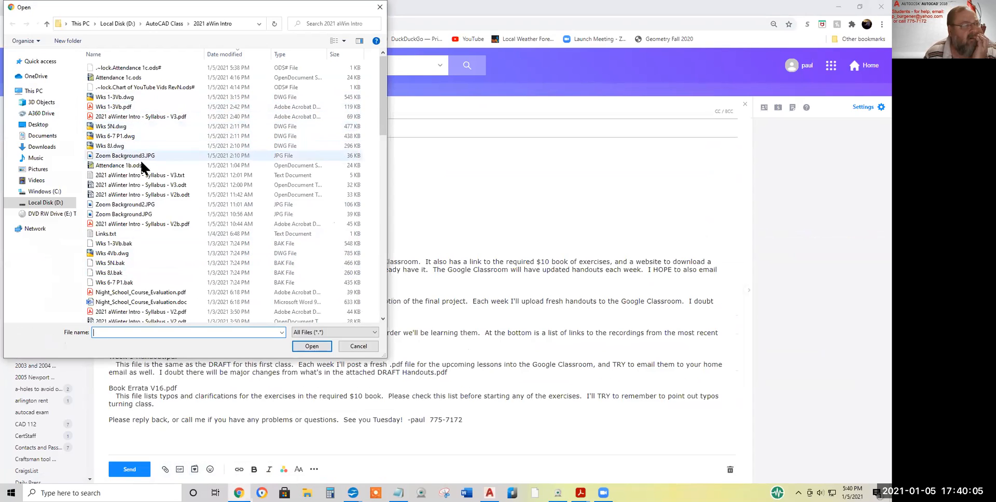
{"action": "left_click", "coordinate": [161, 186]}
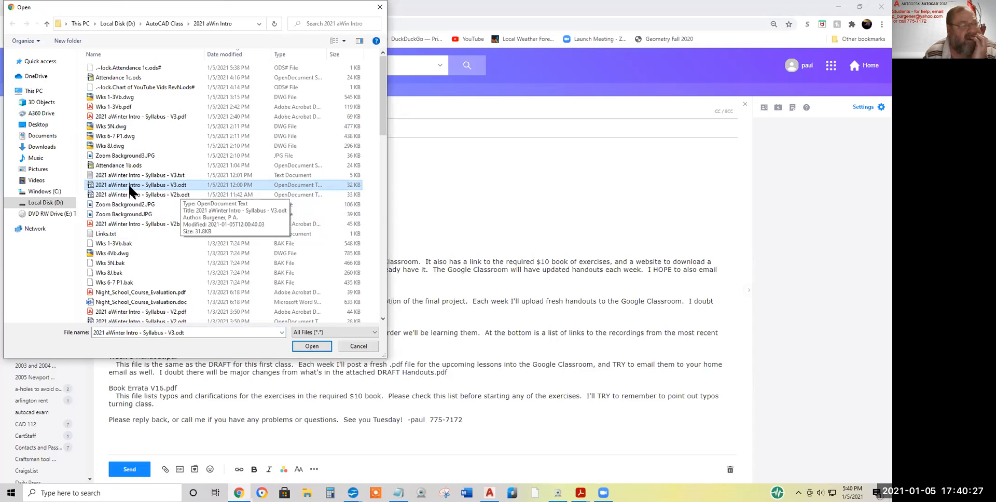
{"action": "left_click", "coordinate": [320, 351]}
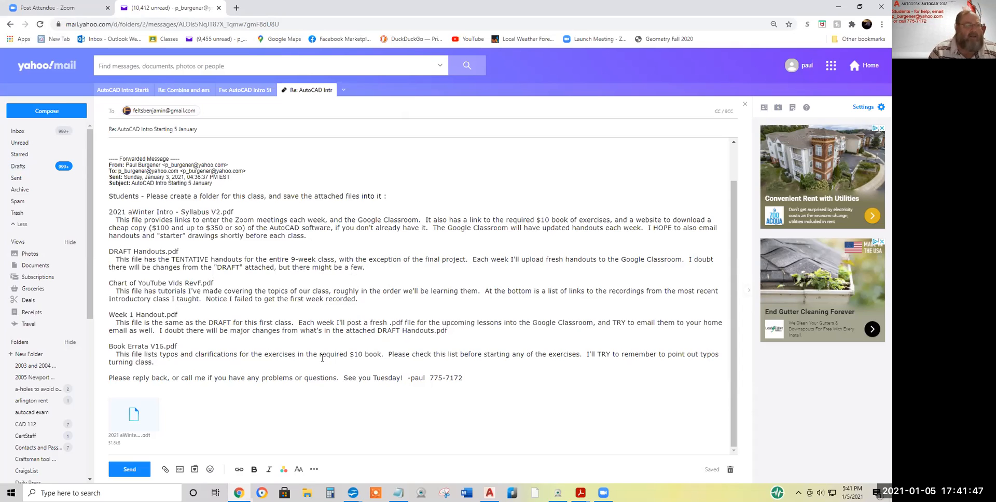
With the syllabus uploaded, bring Drawing3 forward and switch to the Wks 1-3Vb.pdf handout
{"action": "left_click", "coordinate": [489, 494]}
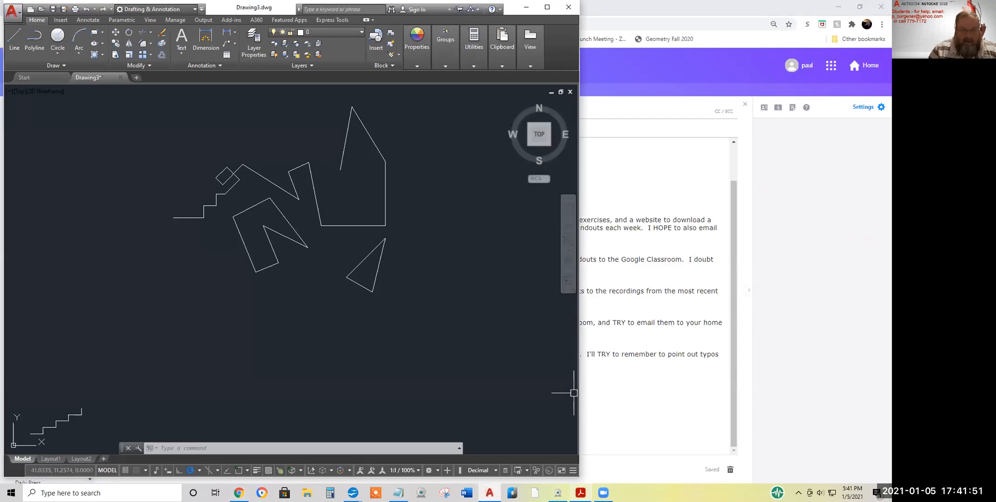
{"action": "mouse_move", "coordinate": [581, 493]}
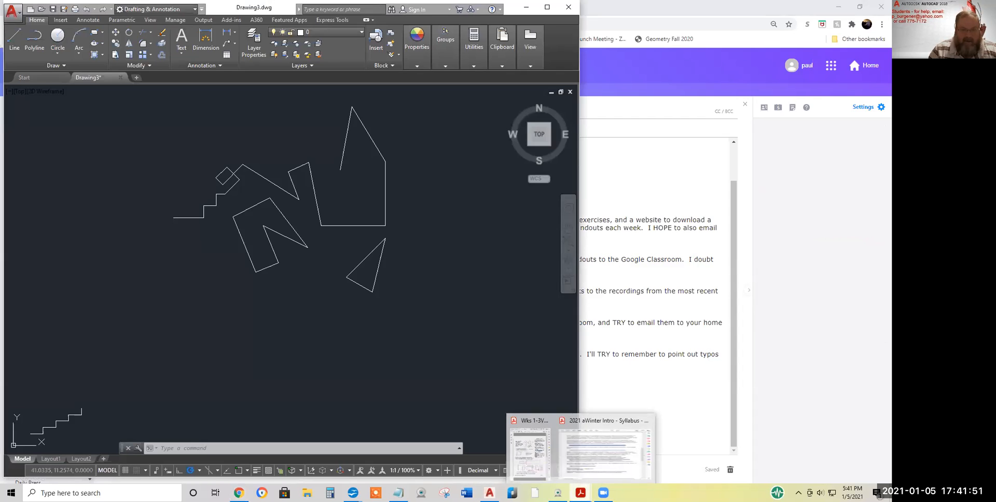
{"action": "left_click", "coordinate": [531, 455]}
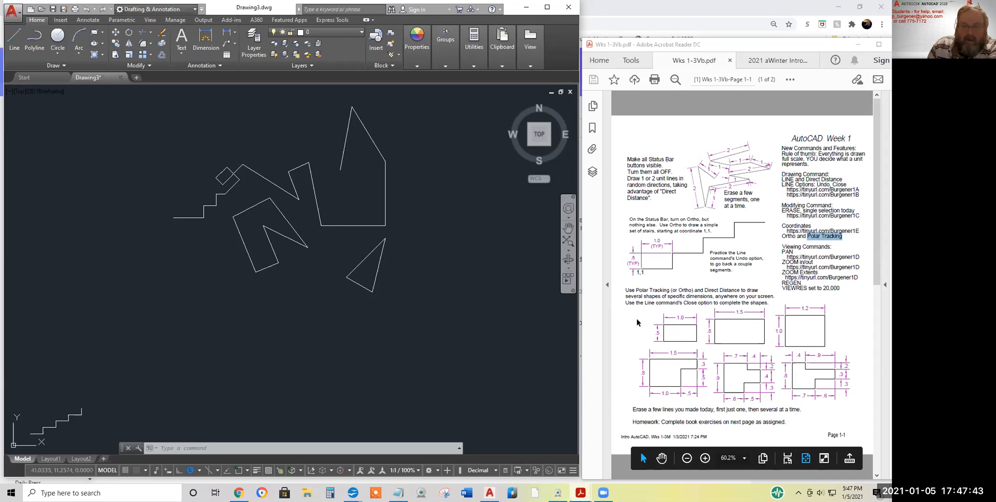
Mark the Polar Tracking paragraph, check page 2, highlight 'Direct Distance', and return to Drawing3
{"action": "left_click_drag", "start_coordinate": [626, 290], "coordinate": [774, 309]}
{"action": "left_click_drag", "start_coordinate": [848, 436], "coordinate": [828, 436]}
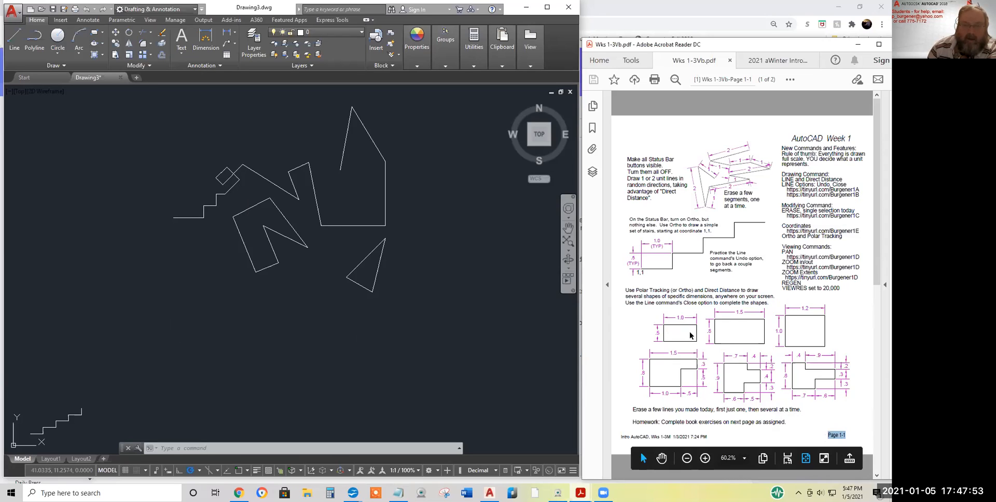
{"action": "scroll", "coordinate": [691, 336], "scroll_direction": "down", "scroll_amount": 3}
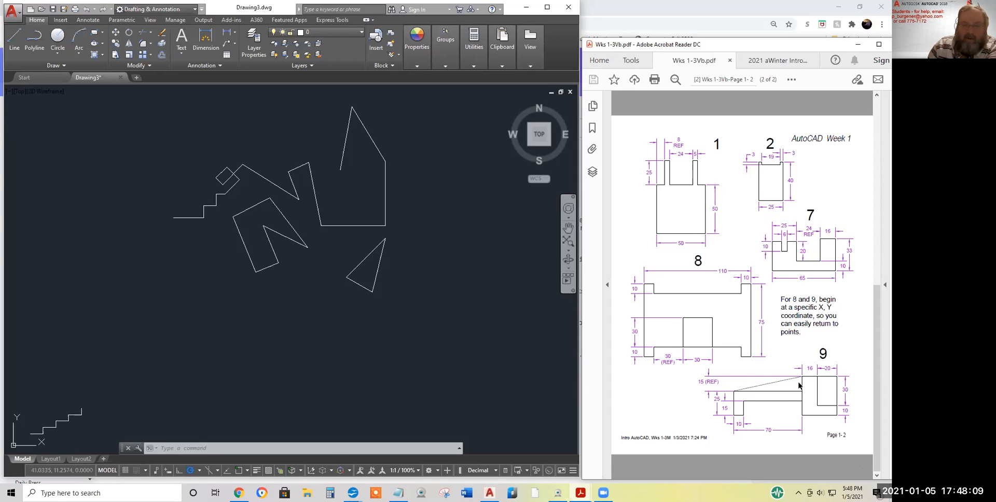
{"action": "scroll", "coordinate": [743, 255], "scroll_direction": "up", "scroll_amount": 2}
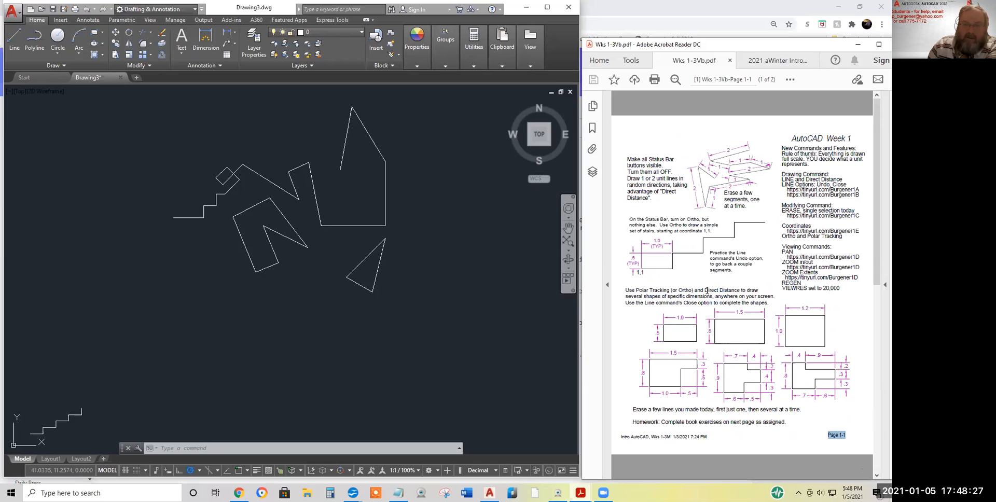
{"action": "left_click_drag", "start_coordinate": [705, 290], "coordinate": [740, 291]}
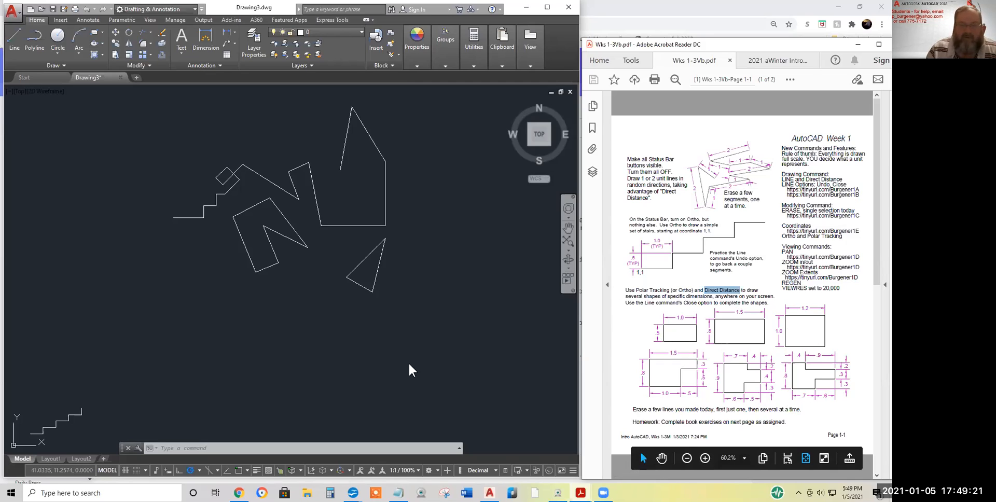
{"action": "left_click", "coordinate": [13, 35]}
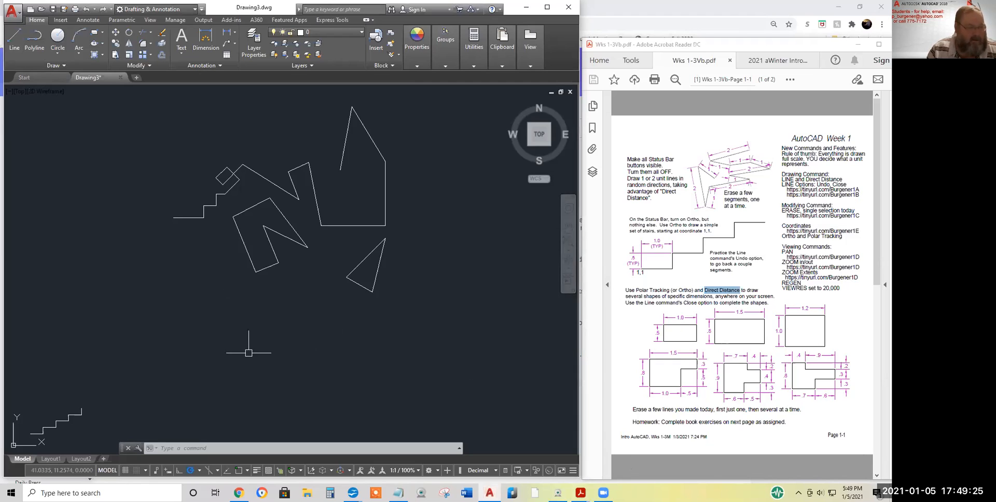
Start a line below the practice shapes and draw the 1 horizontal and .5 vertical sides
{"action": "left_click", "coordinate": [14, 41]}
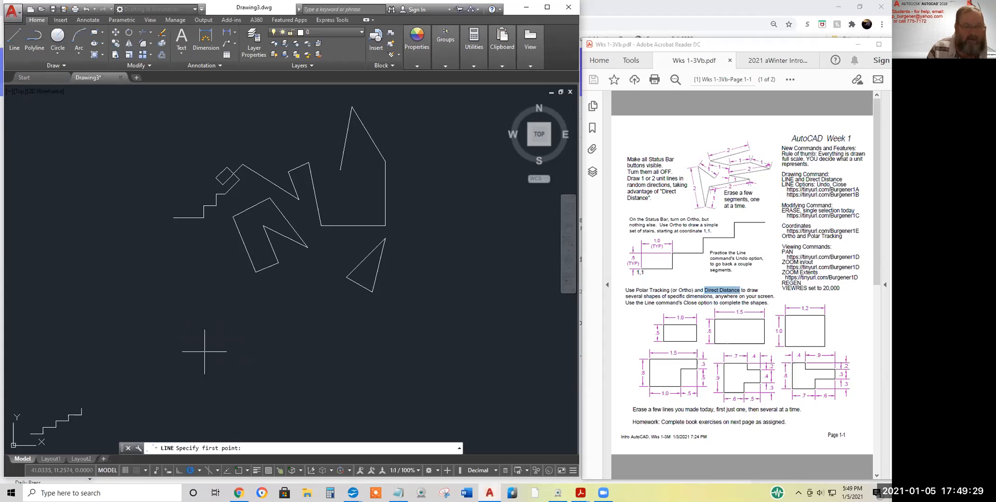
{"action": "left_click", "coordinate": [189, 344]}
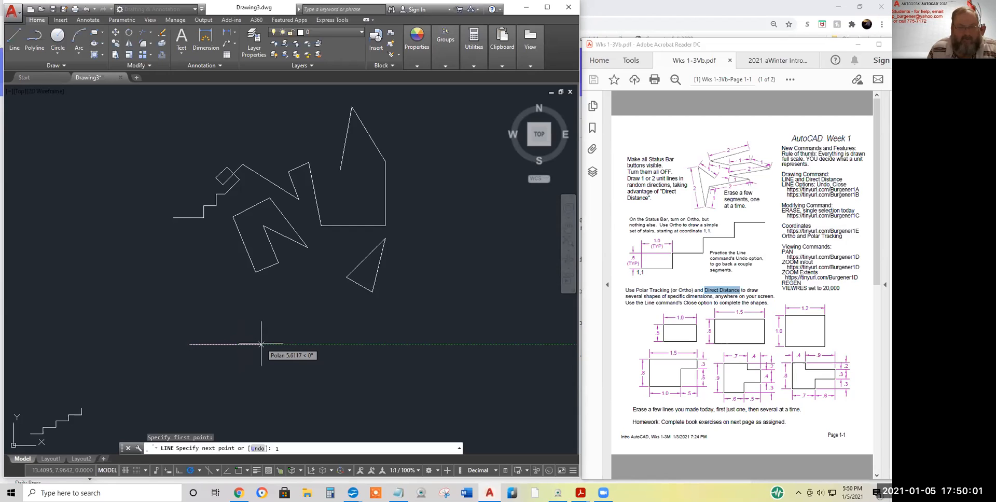
{"action": "key", "text": "Return"}
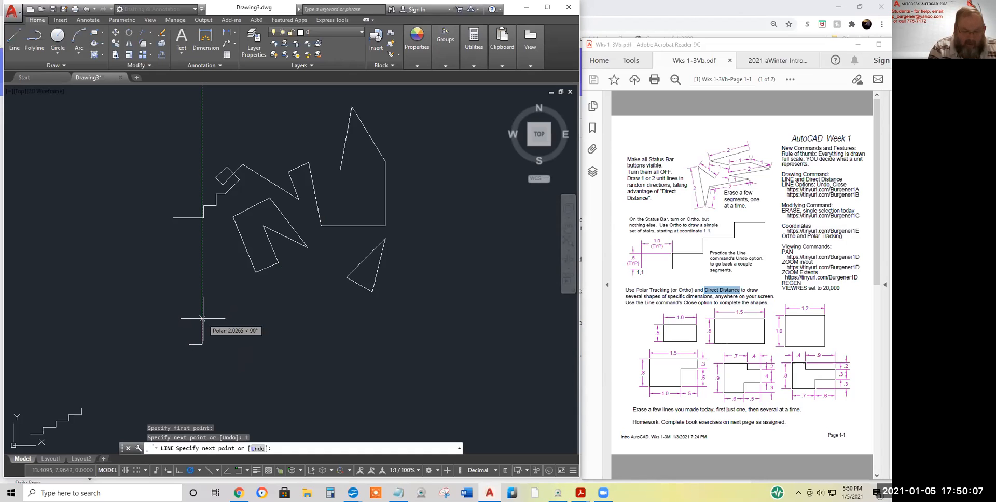
{"action": "type", "text": ".5"}
{"action": "key", "text": "Return"}
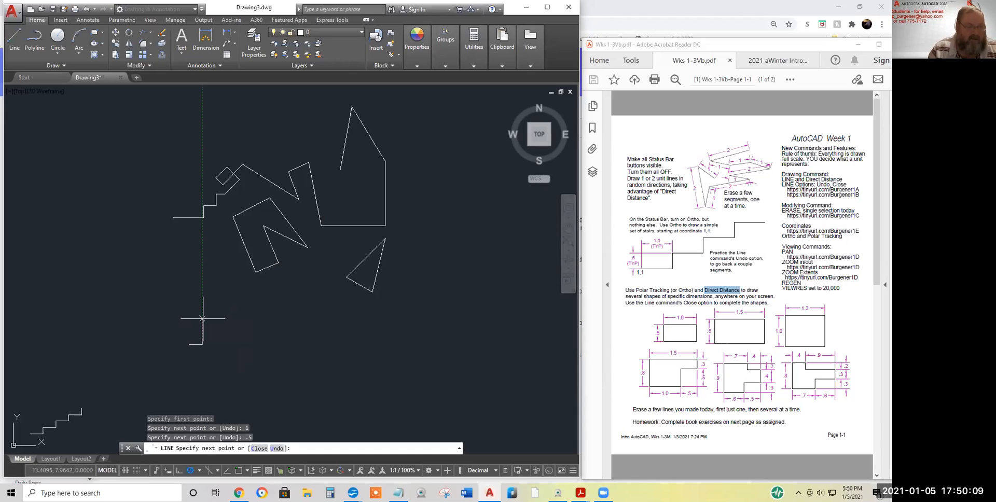
Pan the view, draw the 1-unit return side and close the 1 by .5 rectangle
{"action": "scroll", "coordinate": [234, 339], "scroll_direction": "up", "scroll_amount": 3}
{"action": "middle_click_drag", "start_coordinate": [199, 352], "coordinate": [391, 318]}
{"action": "scroll", "coordinate": [303, 327], "scroll_direction": "down", "scroll_amount": 3}
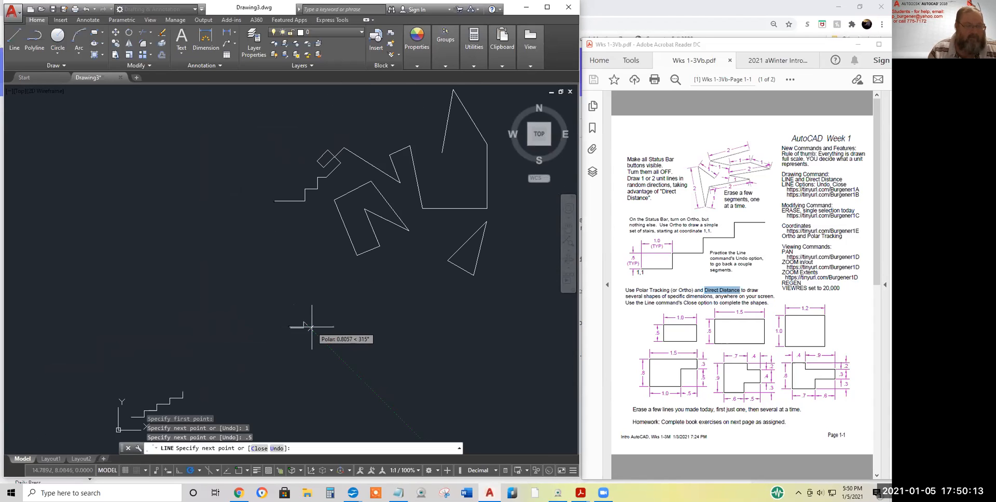
{"action": "middle_click_drag", "start_coordinate": [310, 325], "coordinate": [236, 337]}
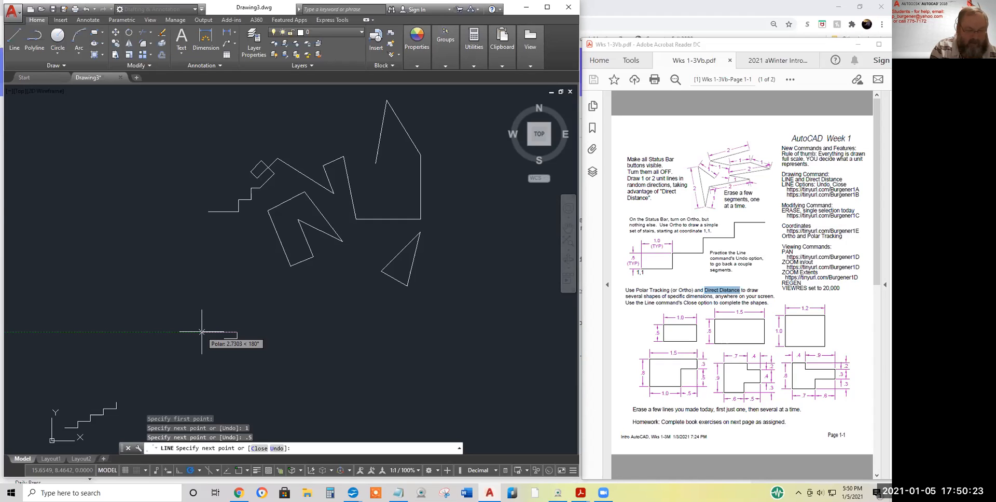
{"action": "type", "text": "1"}
{"action": "key", "text": "Return"}
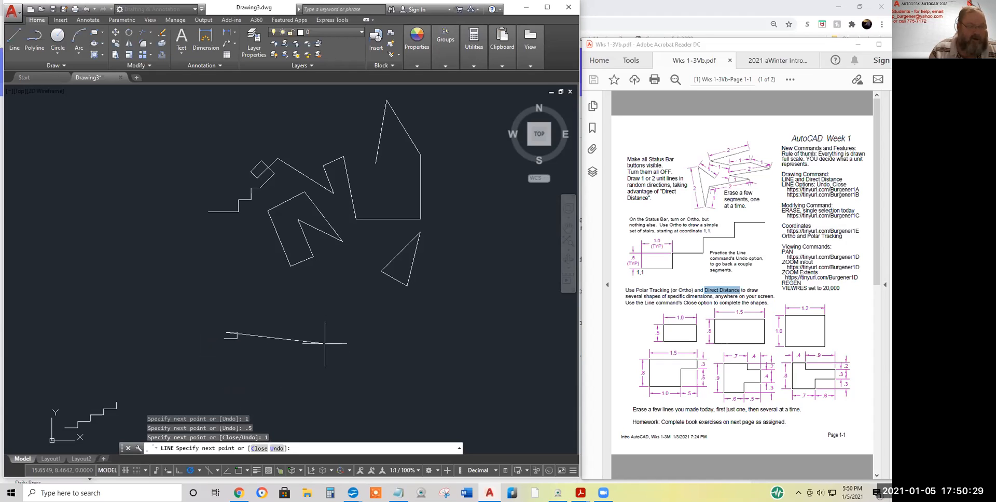
{"action": "right_click", "coordinate": [330, 308]}
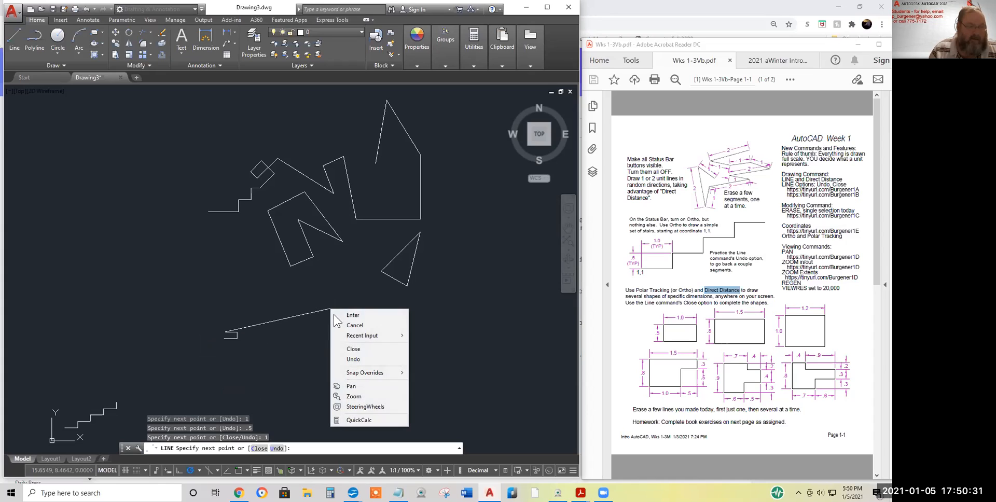
{"action": "left_click", "coordinate": [353, 350]}
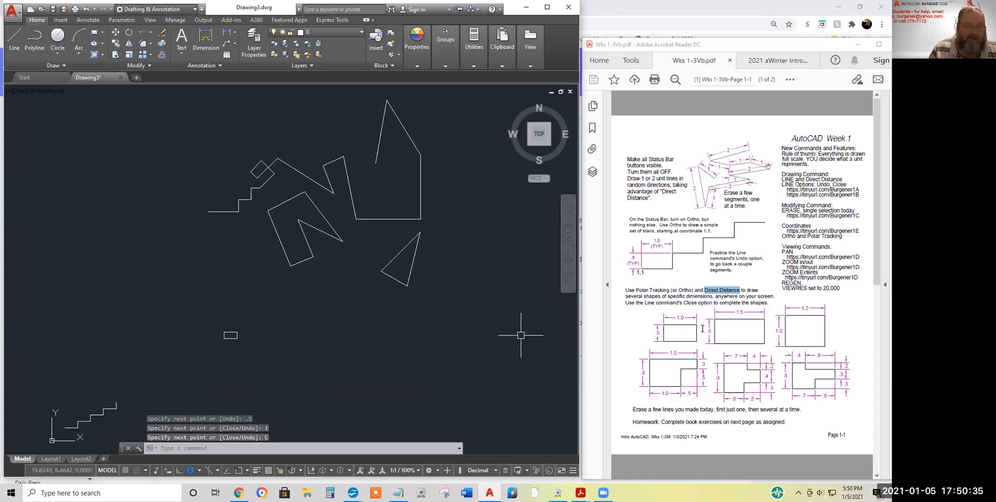
{"action": "left_click_drag", "start_coordinate": [698, 319], "coordinate": [668, 317]}
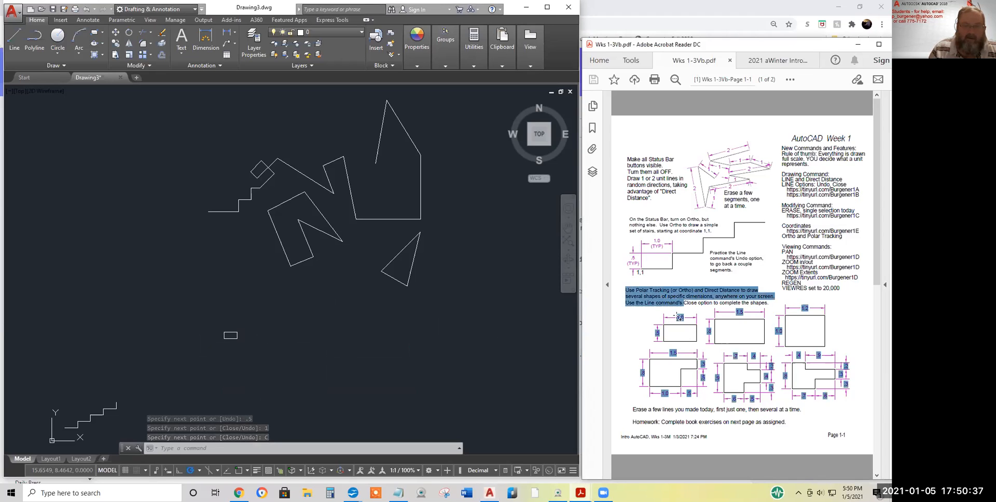
{"action": "left_click", "coordinate": [674, 319]}
{"action": "double_click", "coordinate": [676, 318]}
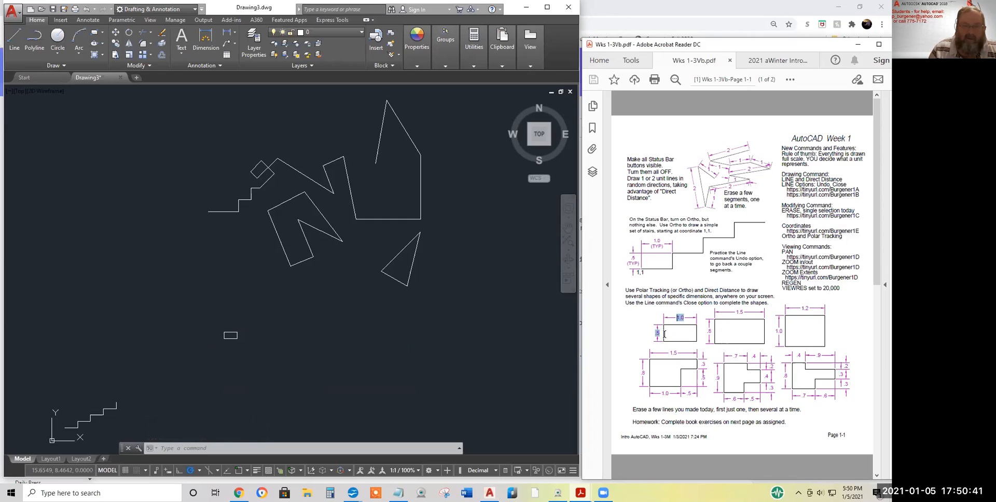
{"action": "left_click", "coordinate": [678, 341]}
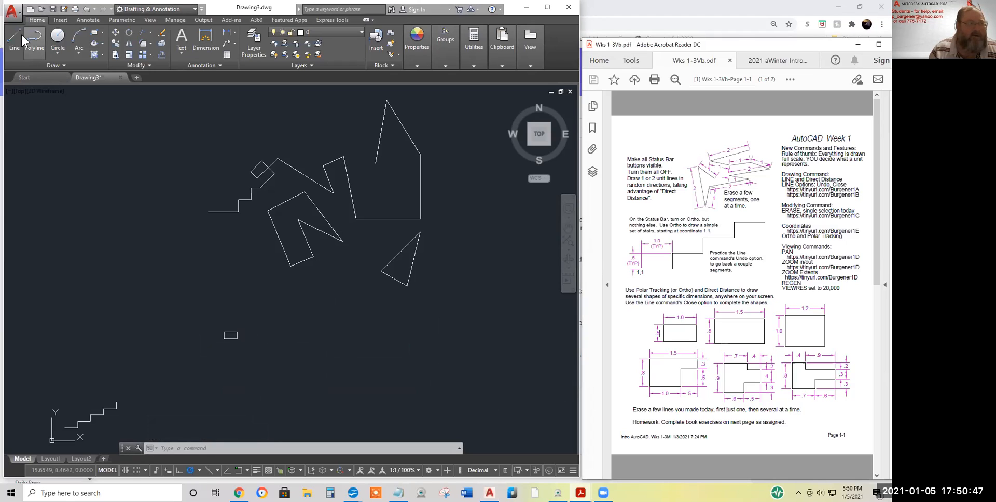
{"action": "key", "text": "Page_Down"}
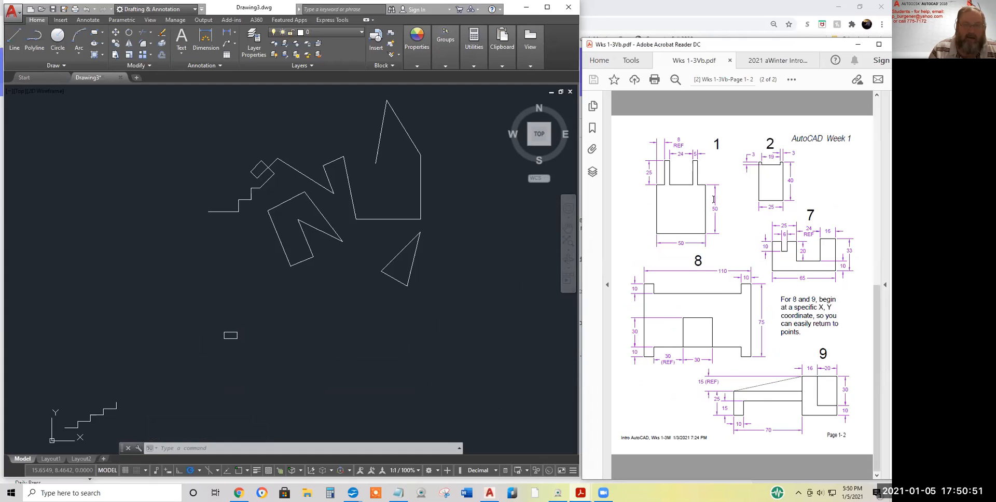
{"action": "scroll", "coordinate": [714, 200], "scroll_direction": "up", "scroll_amount": 2}
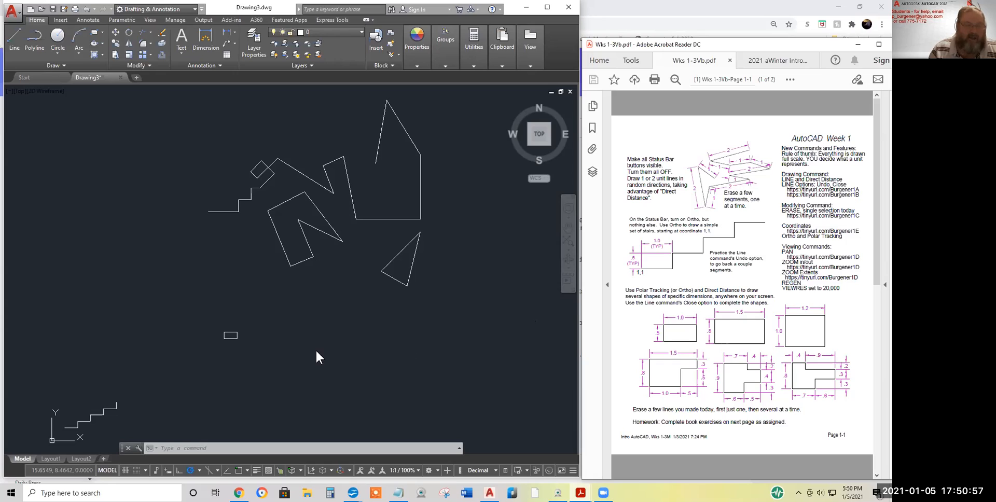
{"action": "left_click", "coordinate": [453, 126]}
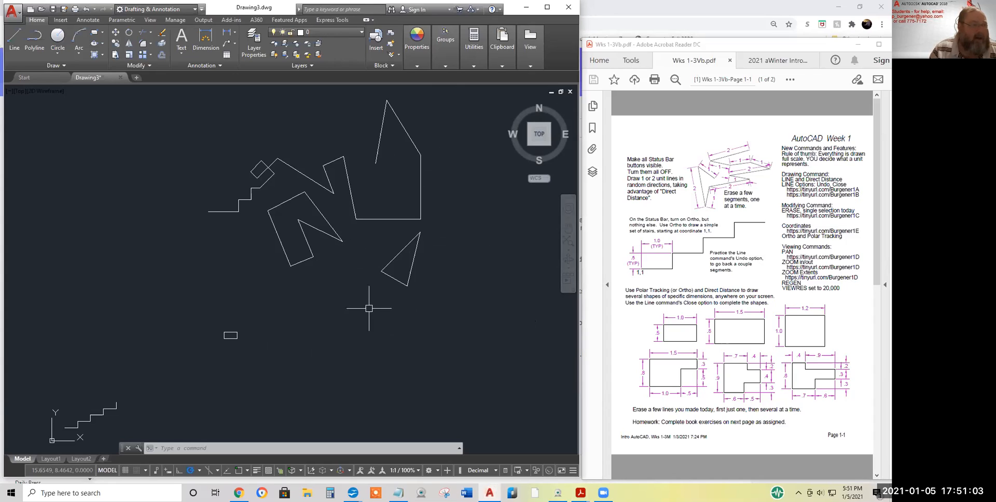
Draw a closed rectangle with 1.5 and .8 sides beside the first rectangle
{"action": "left_click", "coordinate": [14, 39]}
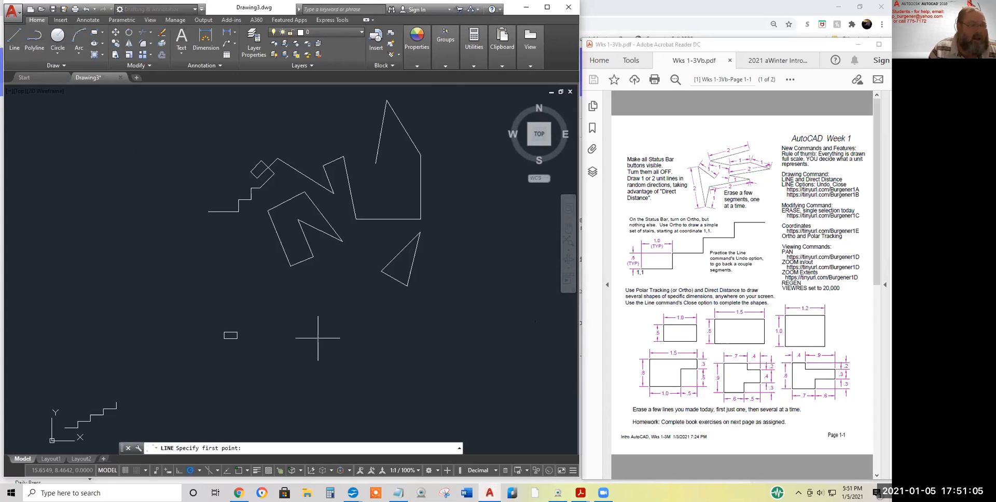
{"action": "left_click", "coordinate": [269, 339]}
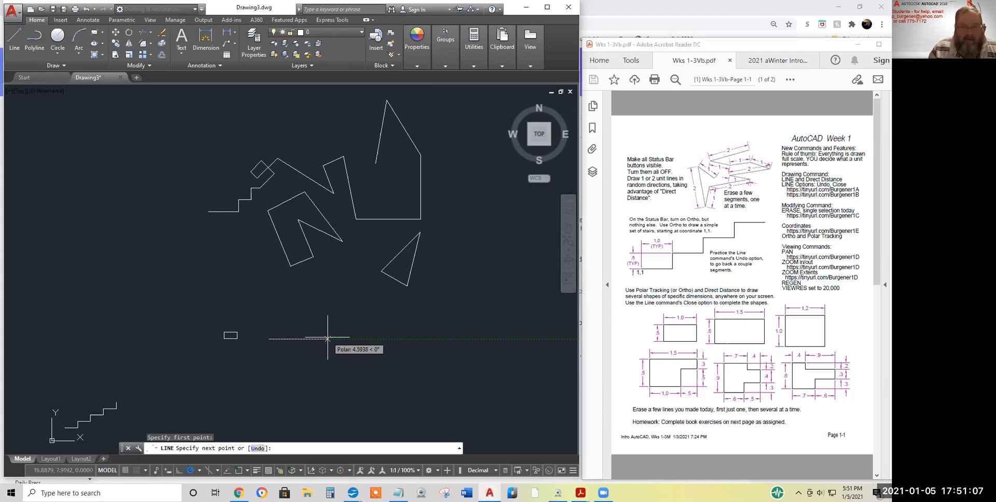
{"action": "type", "text": "1."}
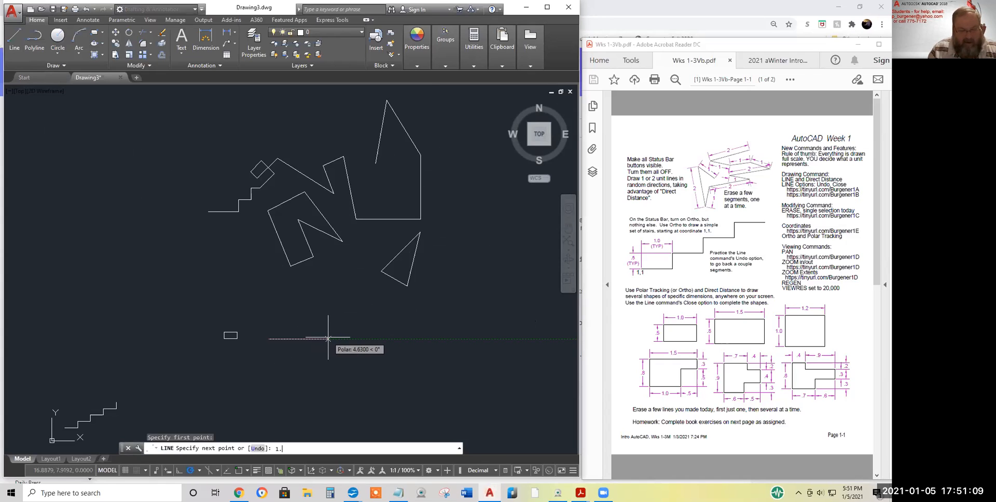
{"action": "type", "text": "5"}
{"action": "key", "text": "Return"}
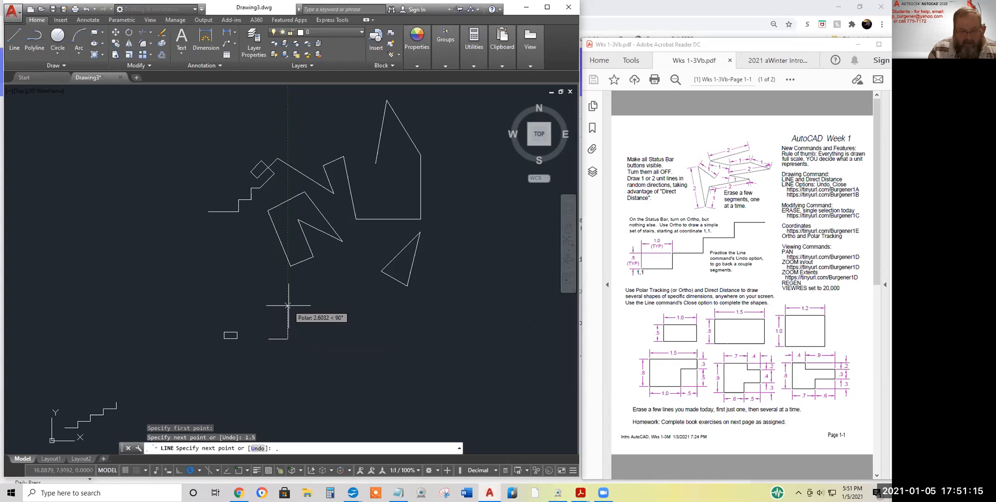
{"action": "key", "text": "Return"}
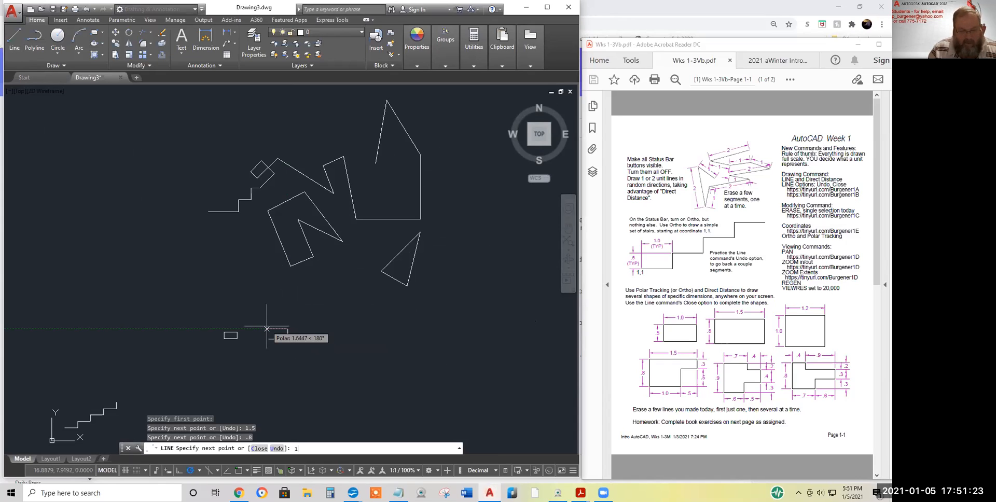
{"action": "type", "text": "5"}
{"action": "key", "text": "Return"}
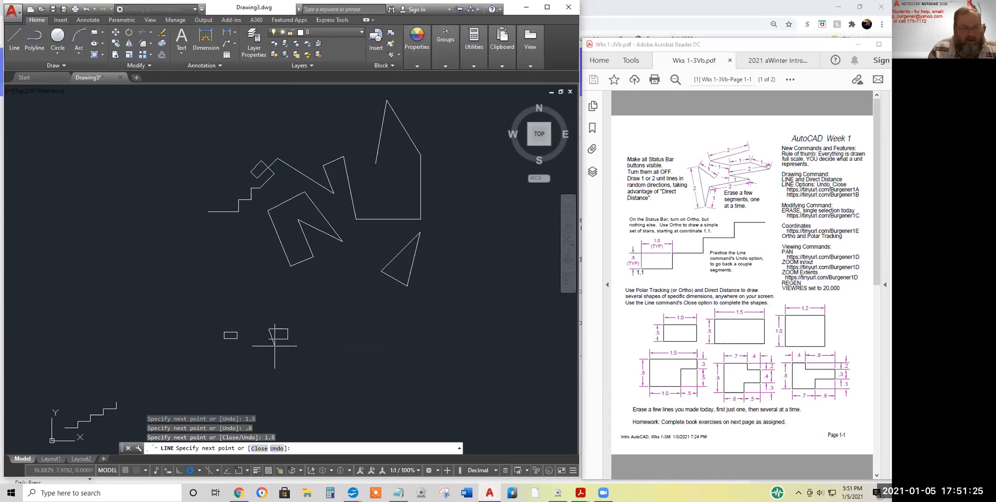
{"action": "right_click", "coordinate": [328, 304]}
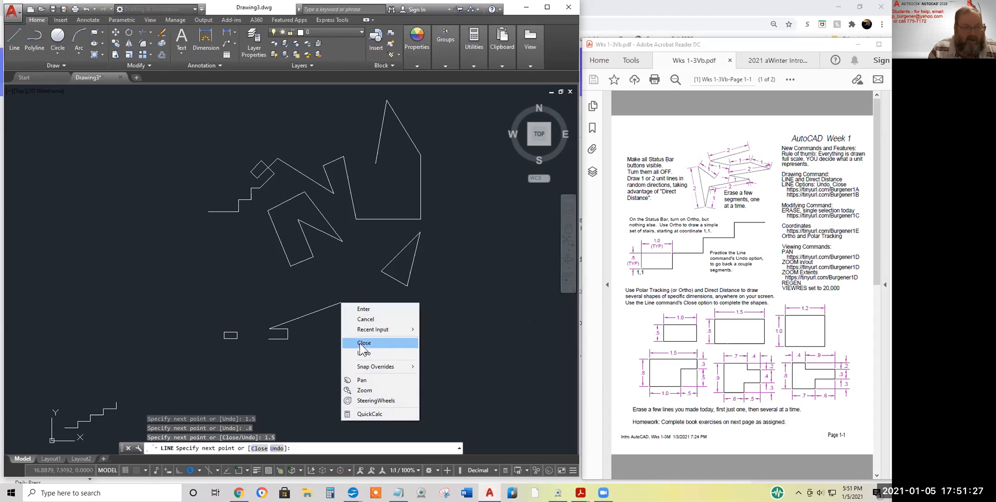
{"action": "left_click", "coordinate": [358, 343]}
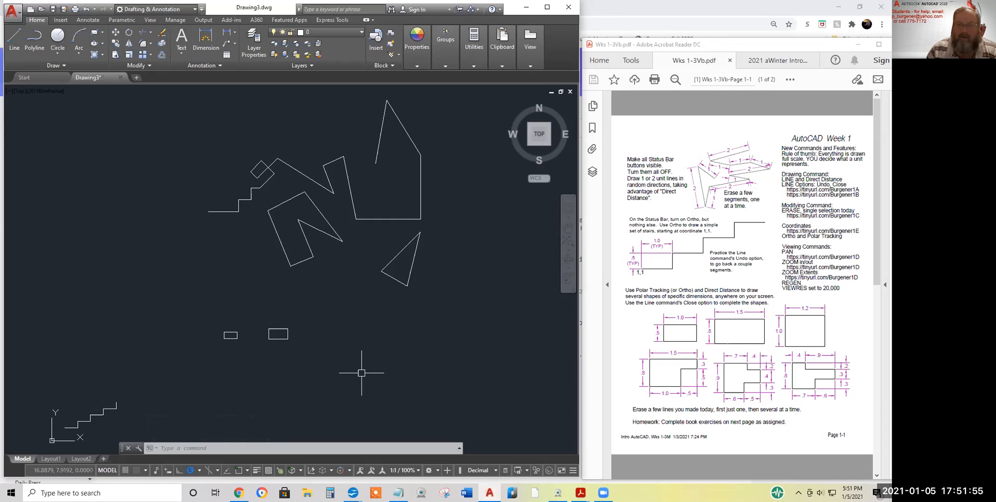
In the worksheet PDF, highlight the PAN entry in the Viewing Commands list
{"action": "left_click", "coordinate": [788, 246]}
{"action": "left_click_drag", "start_coordinate": [788, 246], "coordinate": [833, 277]}
{"action": "left_click_drag", "start_coordinate": [823, 237], "coordinate": [859, 258]}
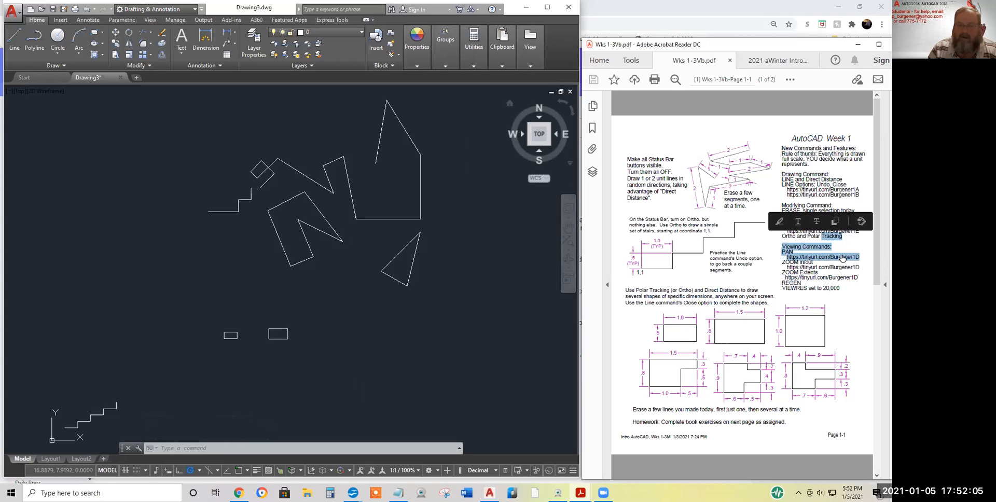
{"action": "left_click", "coordinate": [842, 303]}
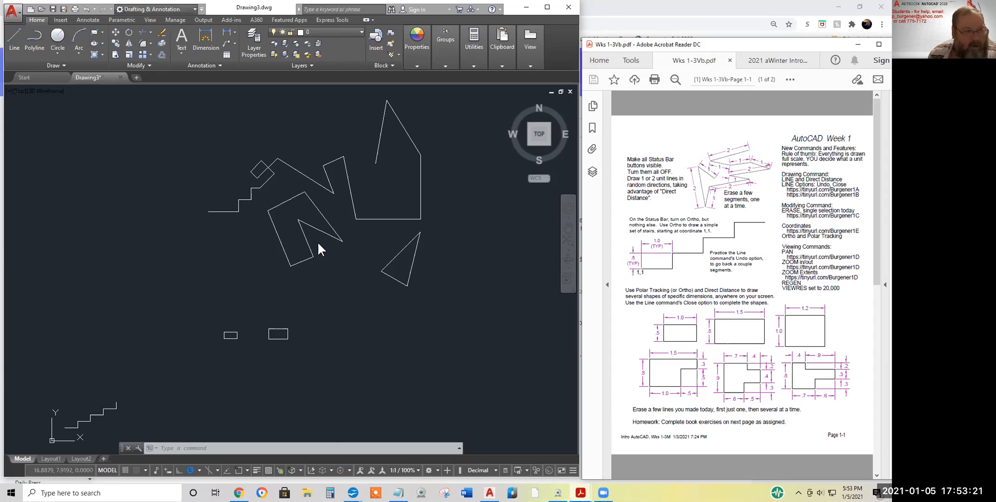
{"action": "scroll", "coordinate": [318, 243], "scroll_direction": "up", "scroll_amount": 2}
{"action": "scroll", "coordinate": [318, 243], "scroll_direction": "up", "scroll_amount": 2}
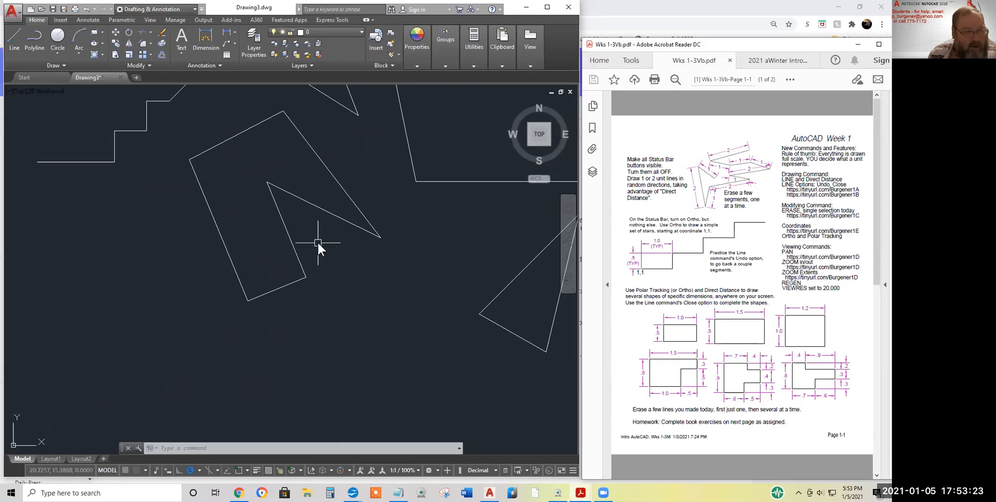
{"action": "scroll", "coordinate": [317, 242], "scroll_direction": "up", "scroll_amount": 2}
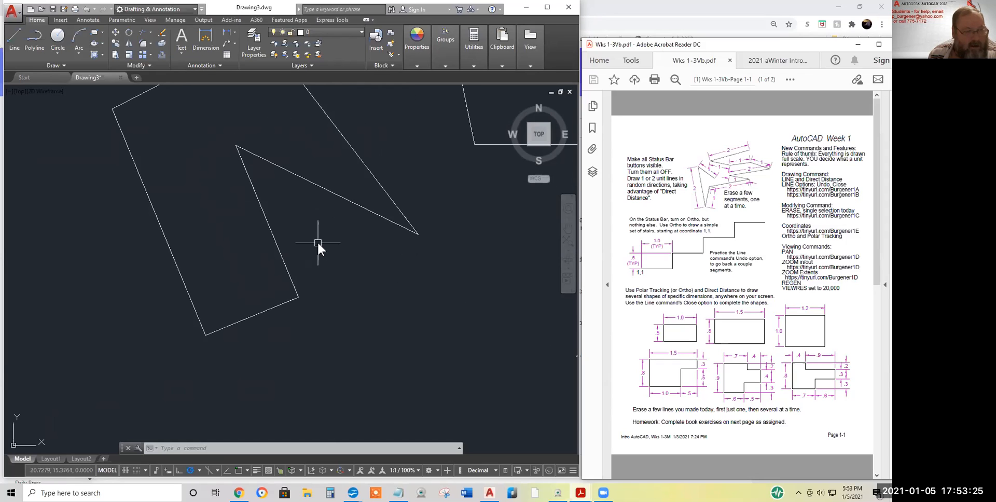
{"action": "scroll", "coordinate": [318, 243], "scroll_direction": "up", "scroll_amount": 2}
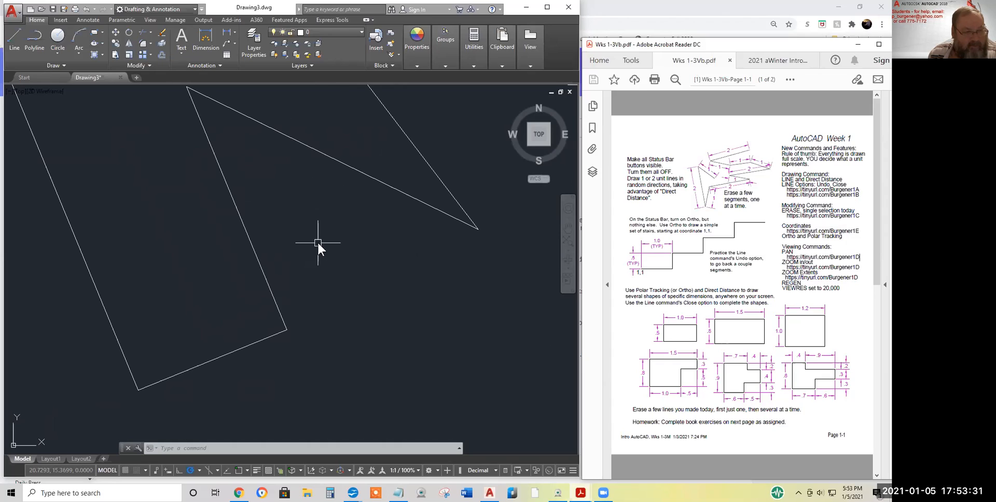
{"action": "scroll", "coordinate": [318, 242], "scroll_direction": "up", "scroll_amount": 2}
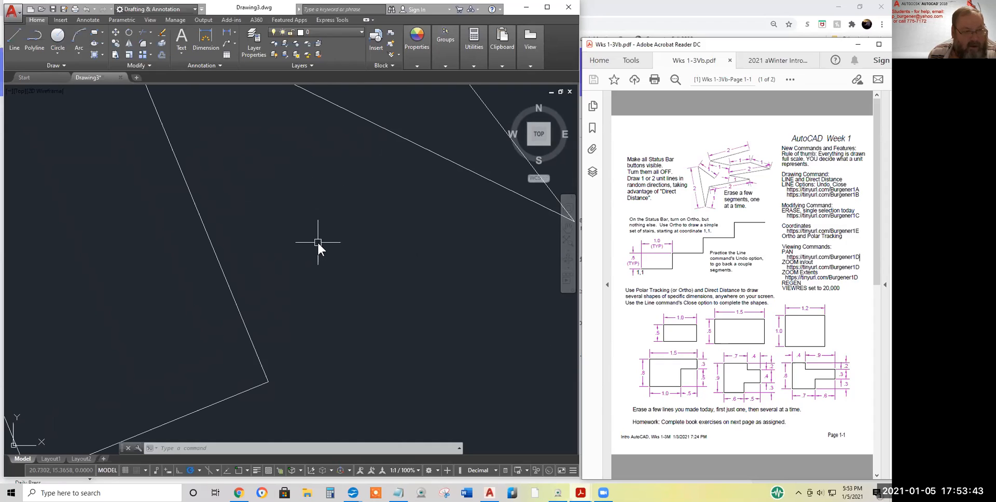
{"action": "scroll", "coordinate": [317, 243], "scroll_direction": "down", "scroll_amount": 1}
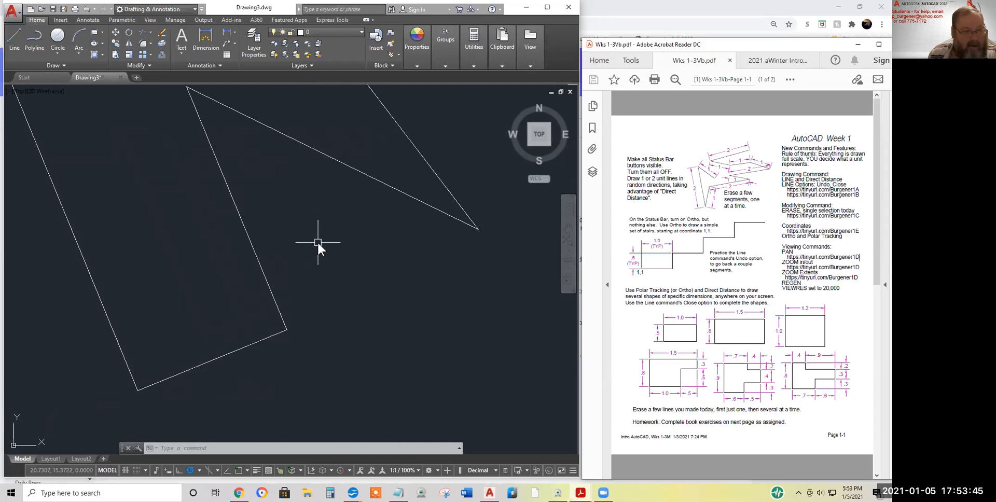
{"action": "scroll", "coordinate": [318, 243], "scroll_direction": "down", "scroll_amount": 1}
{"action": "scroll", "coordinate": [317, 242], "scroll_direction": "down", "scroll_amount": 1}
{"action": "scroll", "coordinate": [317, 243], "scroll_direction": "down", "scroll_amount": 1}
{"action": "scroll", "coordinate": [318, 242], "scroll_direction": "down", "scroll_amount": 1}
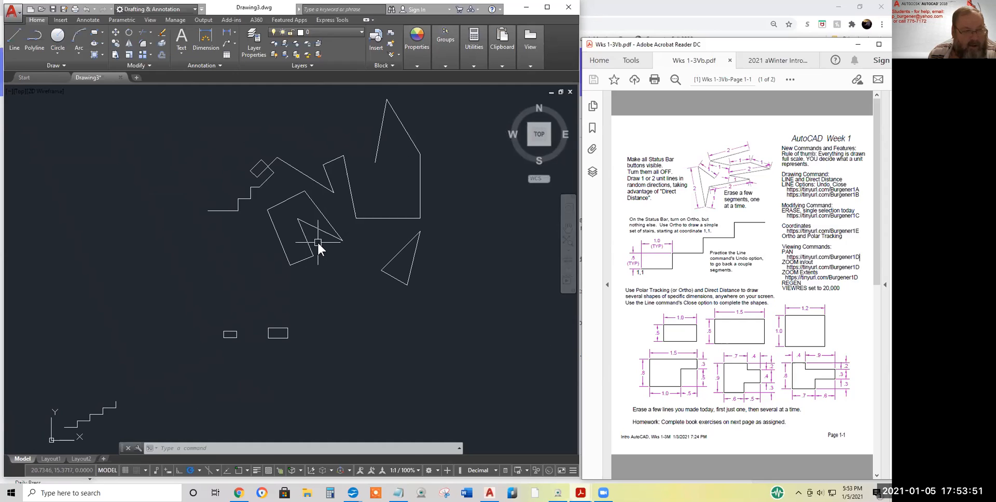
{"action": "scroll", "coordinate": [318, 242], "scroll_direction": "down", "scroll_amount": 1}
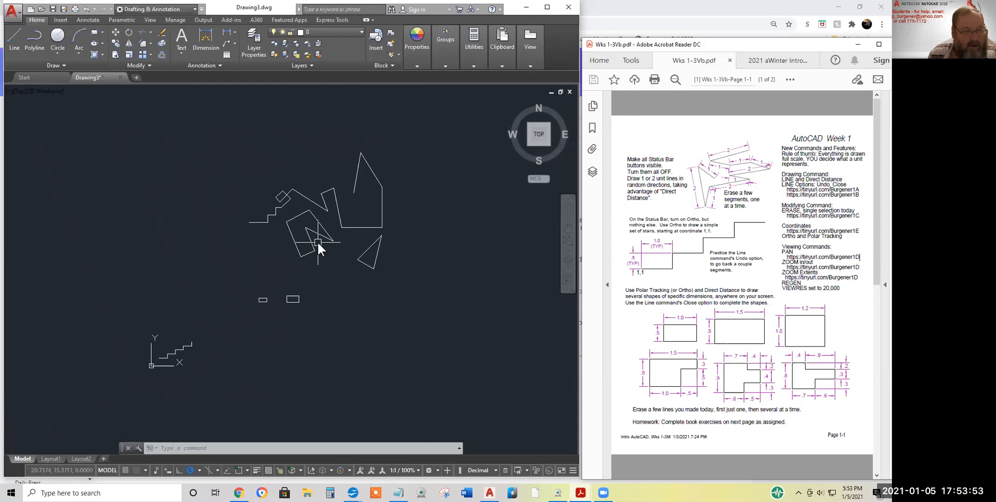
{"action": "scroll", "coordinate": [317, 242], "scroll_direction": "down", "scroll_amount": 1}
{"action": "scroll", "coordinate": [318, 242], "scroll_direction": "up", "scroll_amount": 8}
{"action": "scroll", "coordinate": [317, 242], "scroll_direction": "down", "scroll_amount": 8}
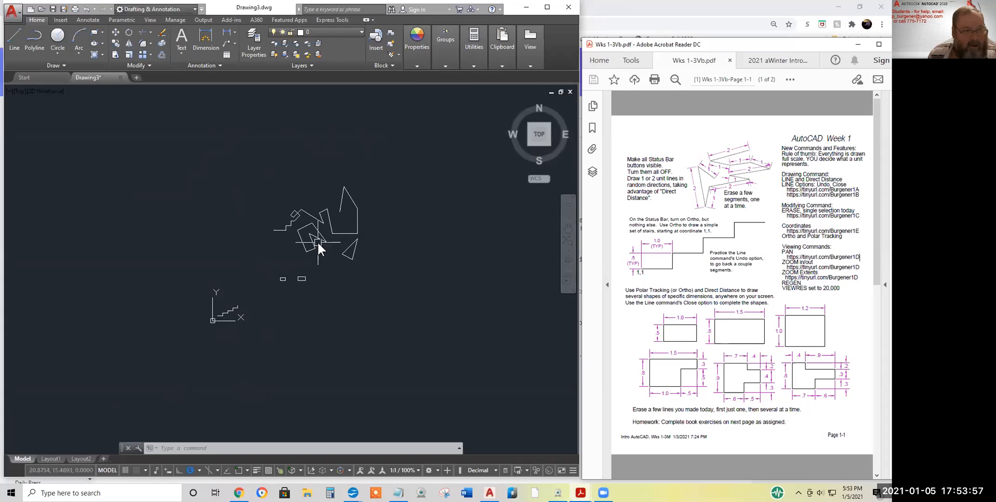
{"action": "scroll", "coordinate": [318, 242], "scroll_direction": "down", "scroll_amount": 1}
{"action": "scroll", "coordinate": [318, 241], "scroll_direction": "up", "scroll_amount": 6}
{"action": "scroll", "coordinate": [318, 243], "scroll_direction": "down", "scroll_amount": 4}
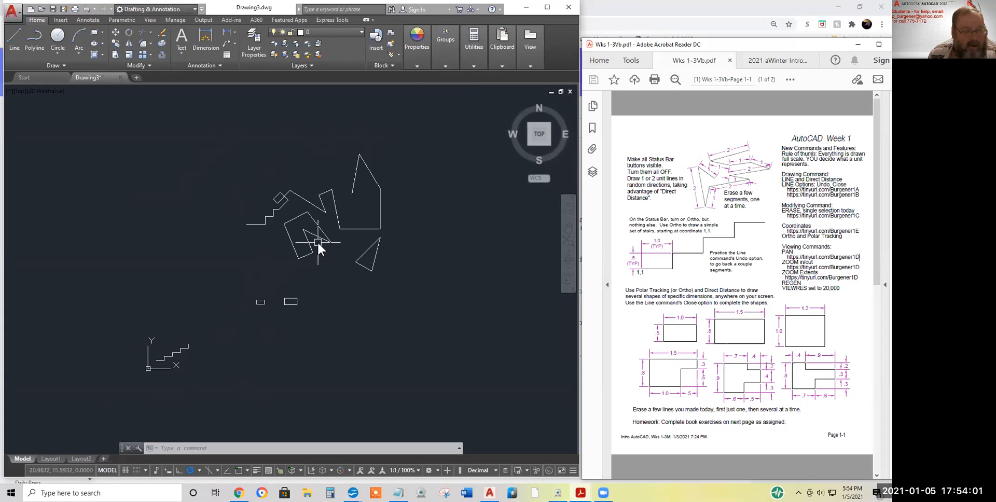
{"action": "left_click", "coordinate": [351, 239]}
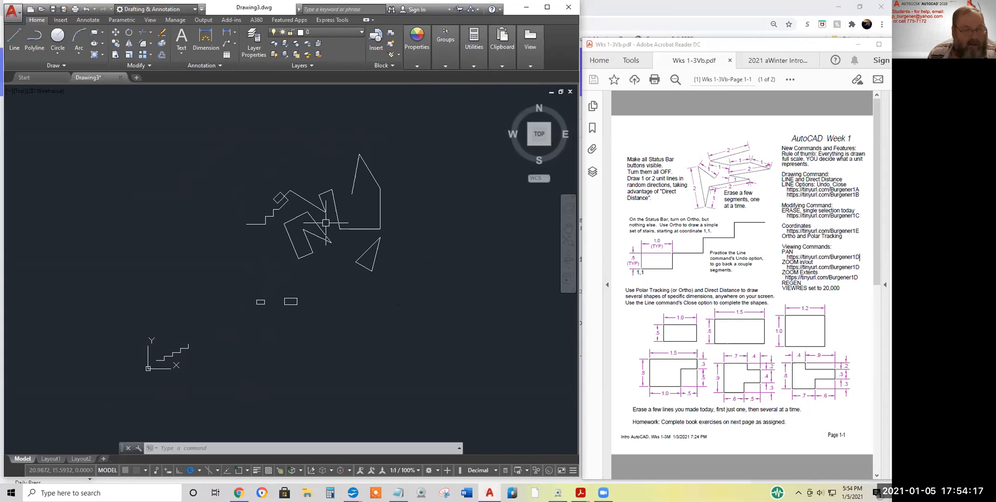
{"action": "scroll", "coordinate": [325, 223], "scroll_direction": "up", "scroll_amount": 4}
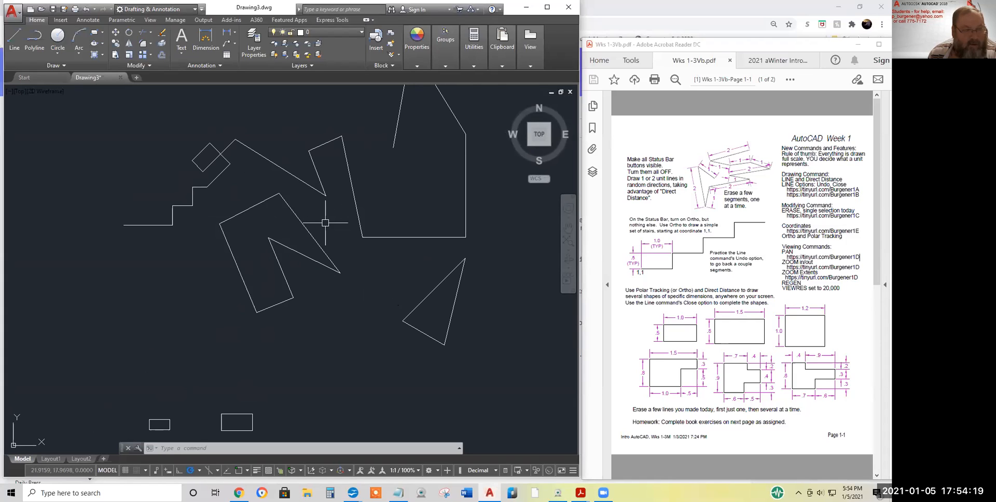
{"action": "scroll", "coordinate": [325, 223], "scroll_direction": "up", "scroll_amount": 2}
{"action": "scroll", "coordinate": [326, 223], "scroll_direction": "up", "scroll_amount": 2}
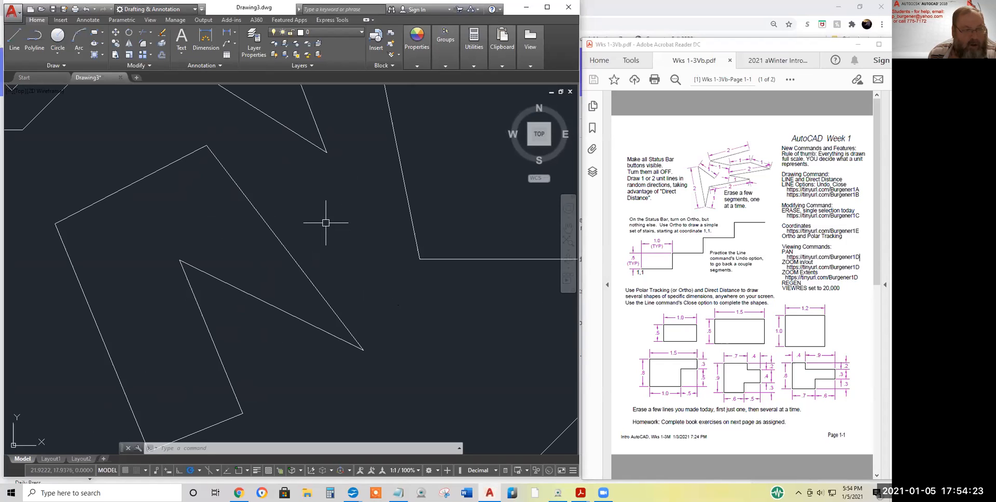
{"action": "scroll", "coordinate": [326, 223], "scroll_direction": "down", "scroll_amount": 6}
{"action": "scroll", "coordinate": [326, 222], "scroll_direction": "down", "scroll_amount": 4}
{"action": "scroll", "coordinate": [325, 222], "scroll_direction": "down", "scroll_amount": 2}
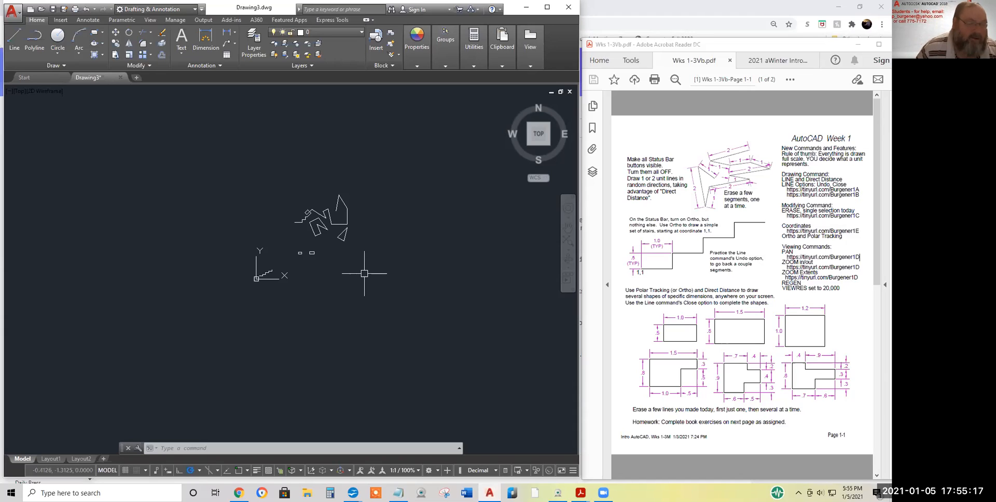
Zoom in on the practice shapes and pan them down and left into the upper-left area
{"action": "scroll", "coordinate": [321, 242], "scroll_direction": "up", "scroll_amount": 6}
{"action": "middle_click_drag", "start_coordinate": [322, 242], "coordinate": [323, 289]}
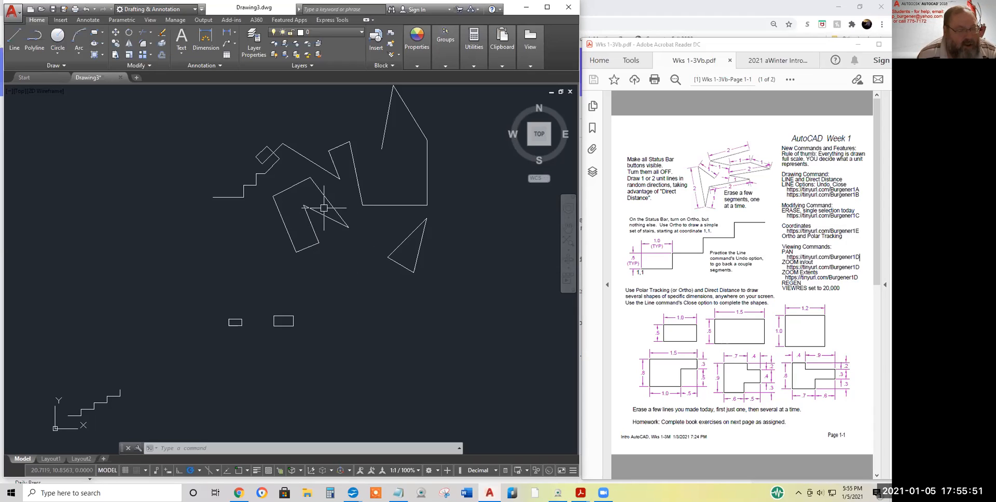
{"action": "middle_click_drag", "start_coordinate": [323, 207], "coordinate": [322, 208]}
{"action": "middle_click_drag", "start_coordinate": [323, 208], "coordinate": [106, 218]}
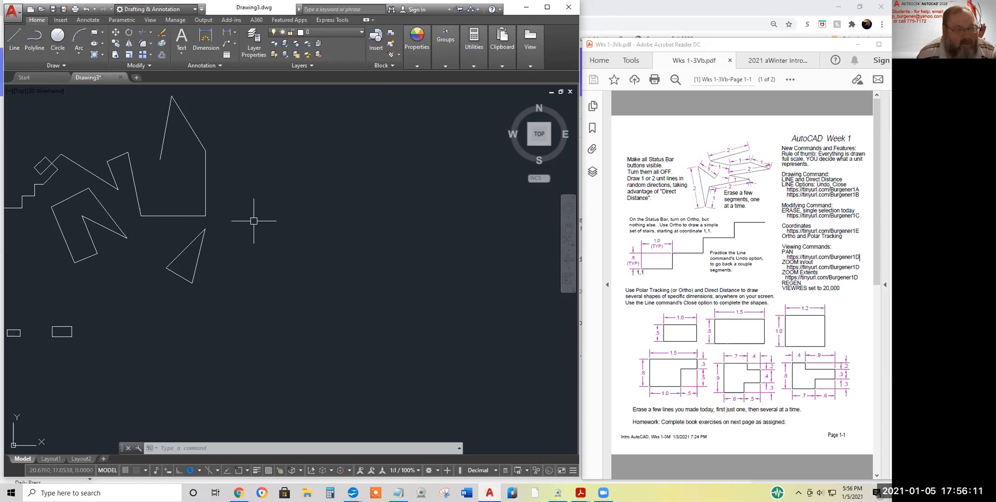
Zoom in and out repeatedly with the wheel and pan the drawing to the right
{"action": "scroll", "coordinate": [222, 223], "scroll_direction": "up", "scroll_amount": 1}
{"action": "scroll", "coordinate": [221, 228], "scroll_direction": "down", "scroll_amount": 3}
{"action": "scroll", "coordinate": [221, 227], "scroll_direction": "up", "scroll_amount": 2}
{"action": "scroll", "coordinate": [221, 228], "scroll_direction": "down", "scroll_amount": 2}
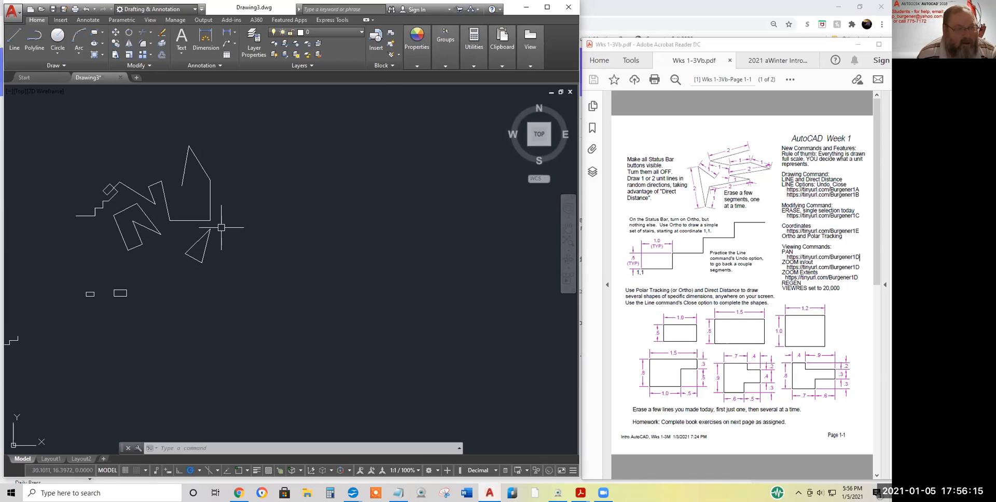
{"action": "scroll", "coordinate": [221, 227], "scroll_direction": "up", "scroll_amount": 2}
{"action": "middle_click_drag", "start_coordinate": [220, 227], "coordinate": [540, 228]}
{"action": "scroll", "coordinate": [262, 337], "scroll_direction": "up", "scroll_amount": 1}
{"action": "scroll", "coordinate": [387, 274], "scroll_direction": "down", "scroll_amount": 1}
{"action": "scroll", "coordinate": [386, 269], "scroll_direction": "down", "scroll_amount": 2}
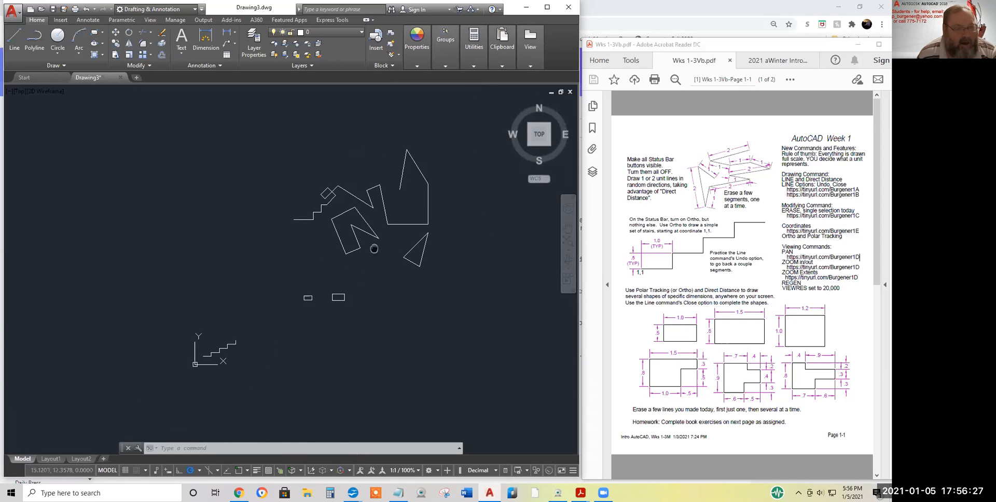
{"action": "middle_click_drag", "start_coordinate": [374, 248], "coordinate": [482, 249]}
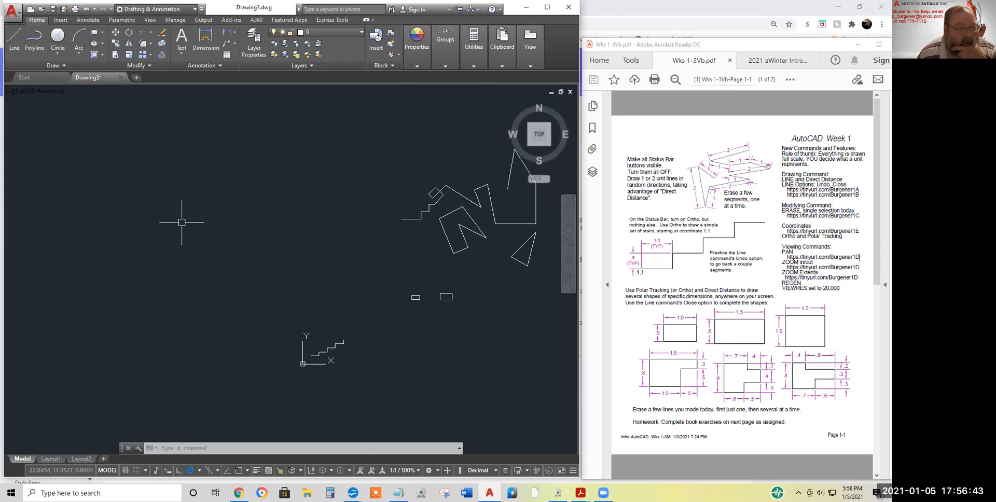
Pan the drawing right then back left and zoom, leaving it small near the centre
{"action": "middle_click_drag", "start_coordinate": [179, 233], "coordinate": [272, 228]}
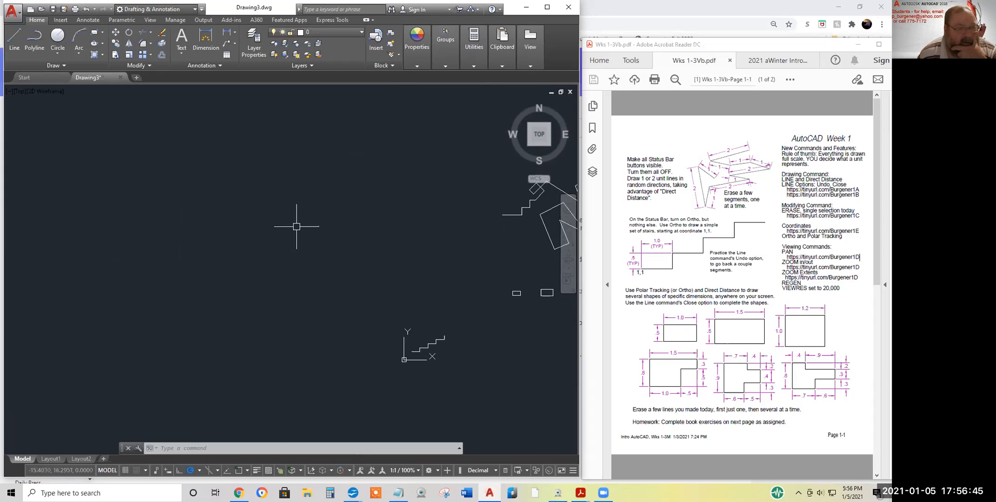
{"action": "middle_click_drag", "start_coordinate": [371, 223], "coordinate": [144, 227]}
{"action": "scroll", "coordinate": [297, 224], "scroll_direction": "up", "scroll_amount": 3}
{"action": "scroll", "coordinate": [298, 225], "scroll_direction": "down", "scroll_amount": 5}
{"action": "scroll", "coordinate": [298, 225], "scroll_direction": "up", "scroll_amount": 2}
{"action": "scroll", "coordinate": [299, 225], "scroll_direction": "down", "scroll_amount": 2}
{"action": "mouse_move", "coordinate": [299, 225]}
{"action": "middle_mouse_down"}
{"action": "mouse_move", "coordinate": [405, 232]}
{"action": "mouse_move", "coordinate": [237, 243]}
{"action": "mouse_move", "coordinate": [307, 253]}
{"action": "middle_mouse_up"}
{"action": "scroll", "coordinate": [246, 253], "scroll_direction": "up", "scroll_amount": 6}
{"action": "scroll", "coordinate": [246, 254], "scroll_direction": "down", "scroll_amount": 6}
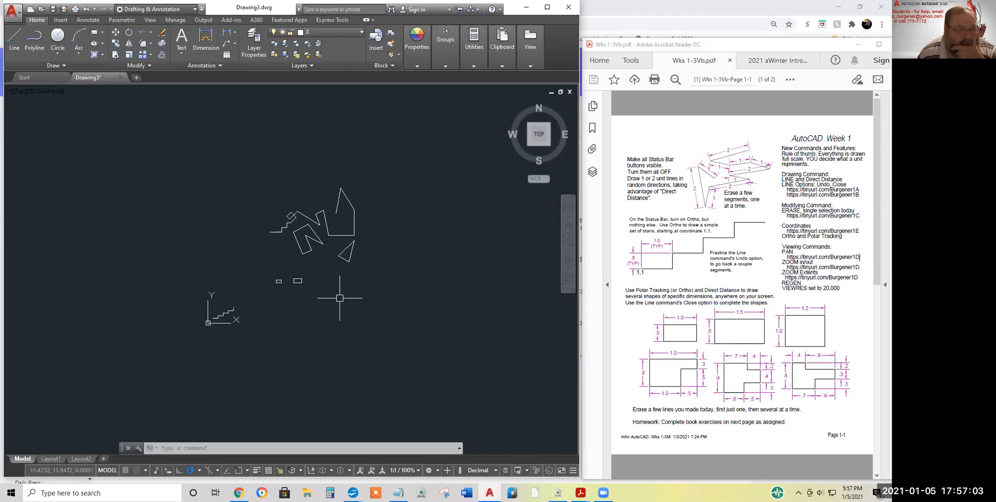
Zoom Extents from the navigation bar, then zoom out one wheel step so the drawing appears small
{"action": "left_click", "coordinate": [568, 251]}
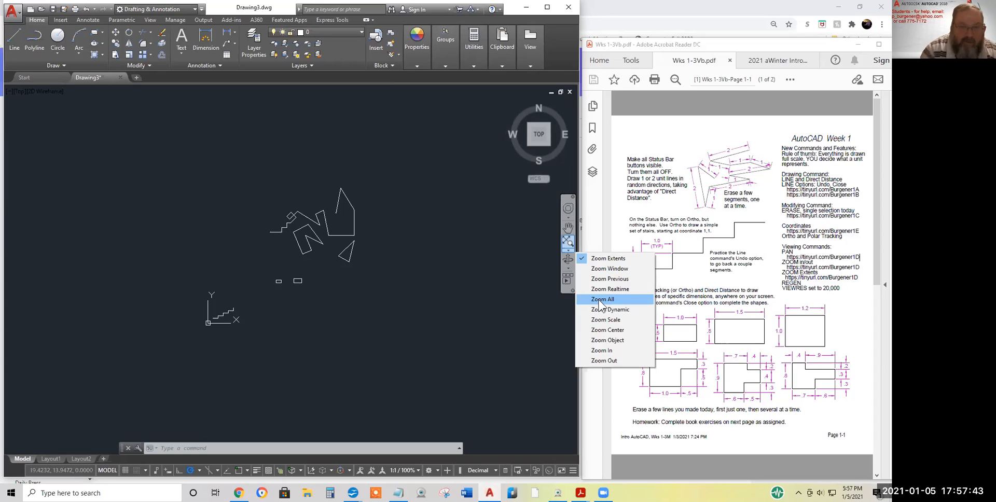
{"action": "left_click", "coordinate": [614, 259]}
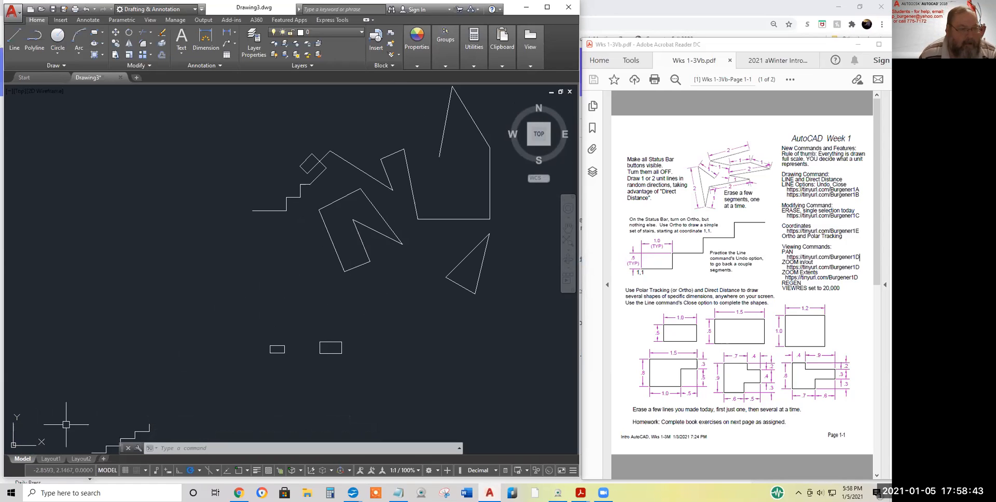
{"action": "scroll", "coordinate": [305, 273], "scroll_direction": "down", "scroll_amount": 8}
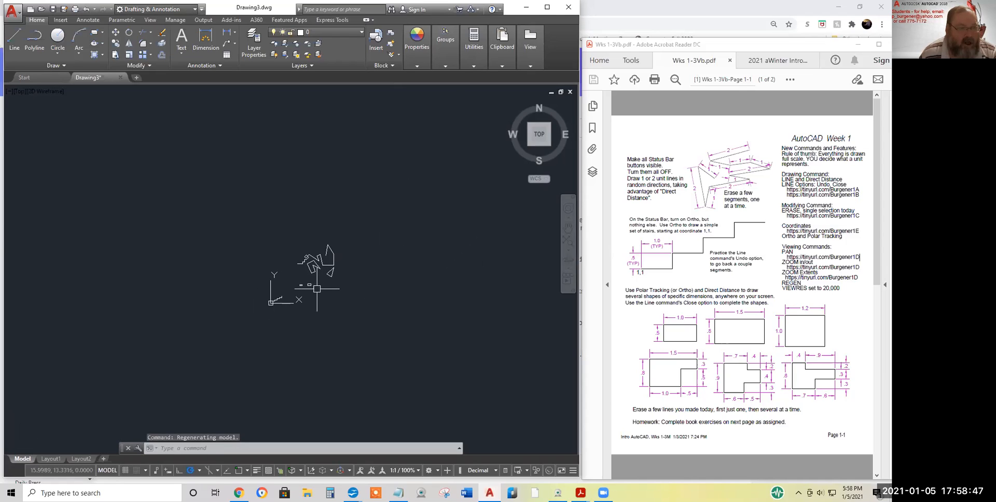
Zoom Extents from the navigation bar, pan slightly, and double-click the wheel to fit all shapes
{"action": "left_click", "coordinate": [568, 250]}
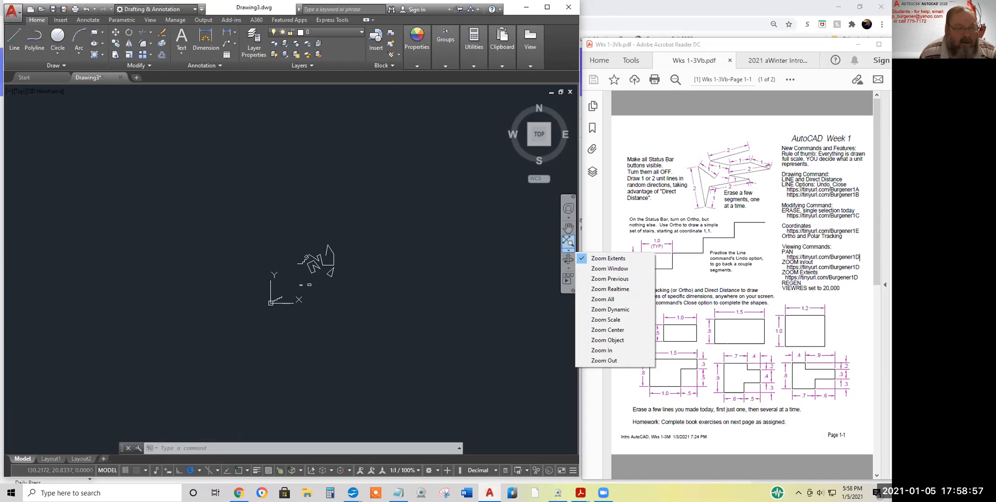
{"action": "left_click", "coordinate": [608, 258]}
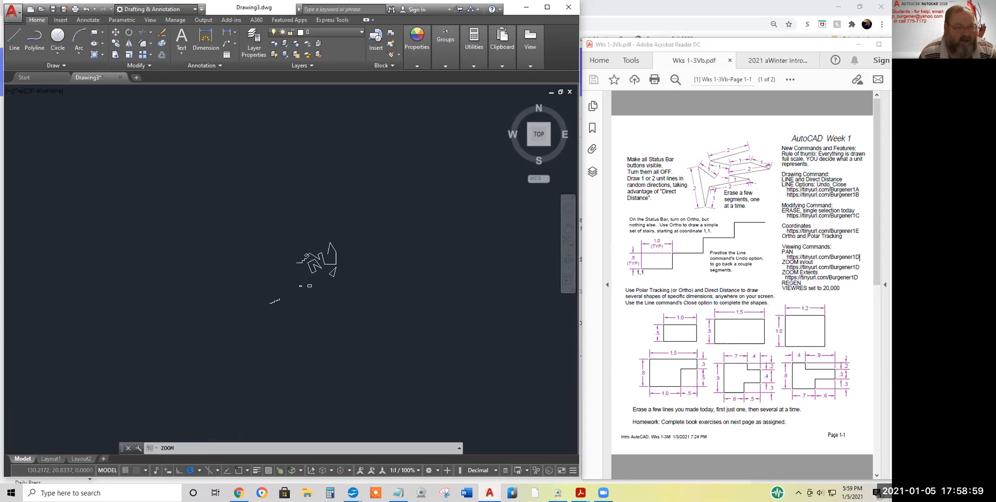
{"action": "scroll", "coordinate": [355, 253], "scroll_direction": "down", "scroll_amount": 4}
{"action": "mouse_move", "coordinate": [339, 262]}
{"action": "middle_mouse_down"}
{"action": "mouse_move", "coordinate": [267, 271]}
{"action": "mouse_move", "coordinate": [305, 257]}
{"action": "middle_mouse_up"}
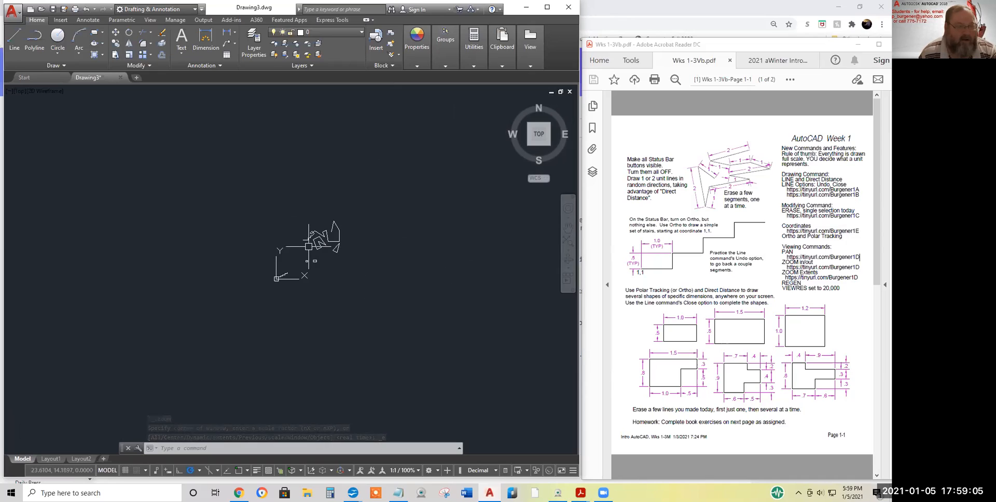
{"action": "middle_click_drag", "start_coordinate": [309, 247], "coordinate": [310, 247]}
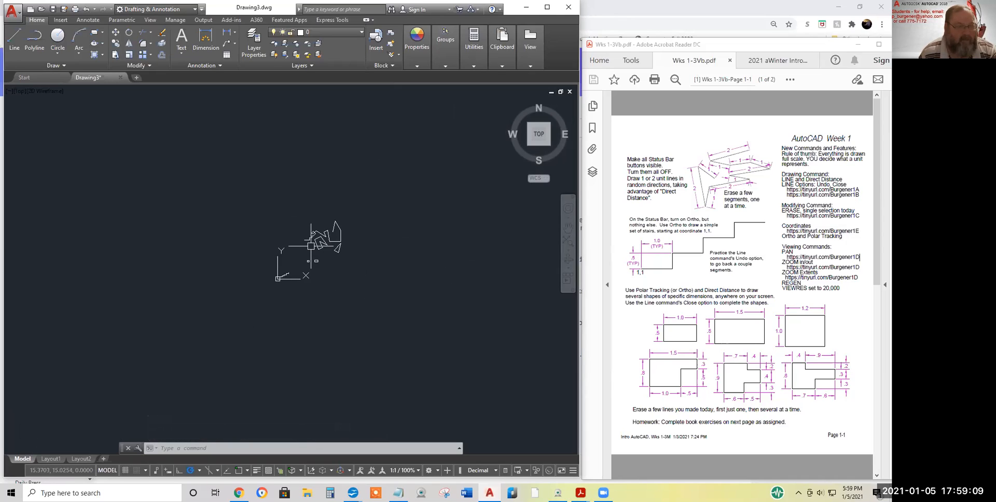
{"action": "middle_click", "coordinate": [311, 246]}
{"action": "middle_click", "coordinate": [310, 246]}
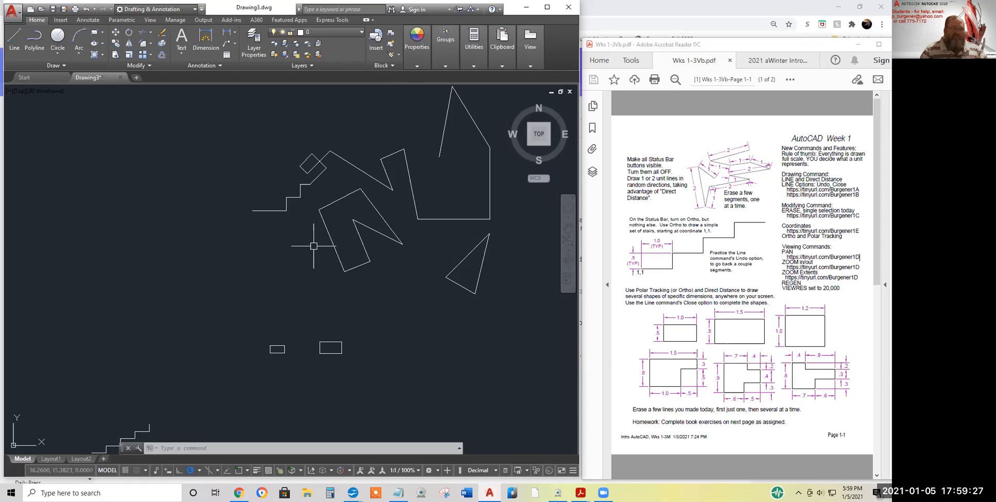
Zoom the shapes in and out with Zoom Realtime, leaving them slightly smaller with margin
{"action": "left_click", "coordinate": [569, 254]}
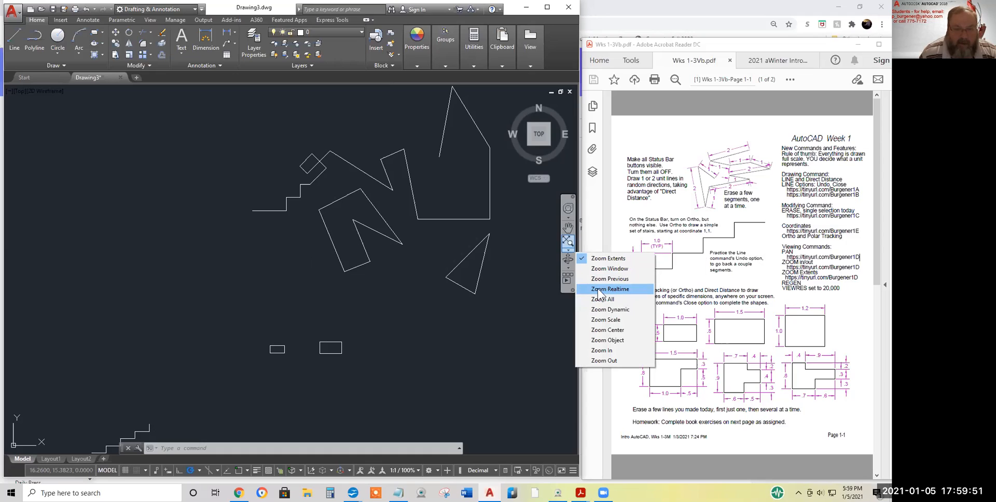
{"action": "left_click", "coordinate": [601, 289]}
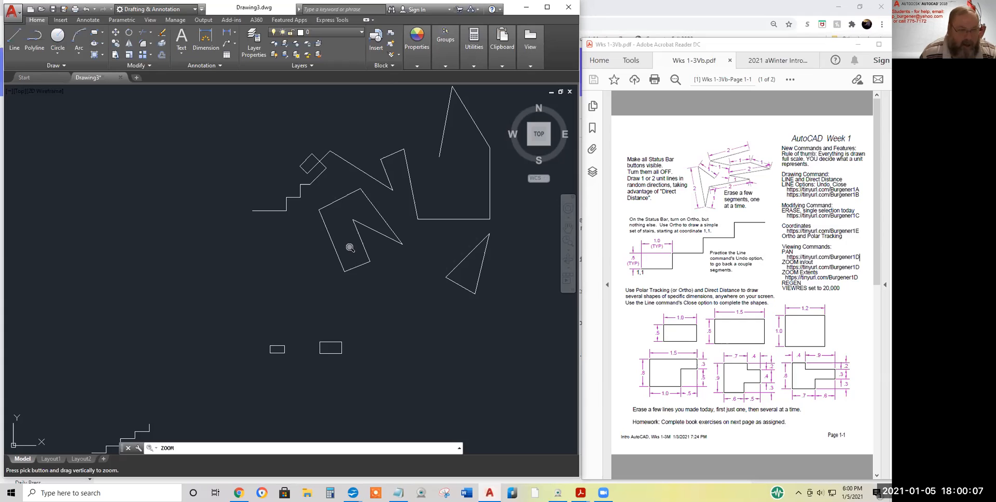
{"action": "mouse_move", "coordinate": [351, 248]}
{"action": "left_mouse_down"}
{"action": "mouse_move", "coordinate": [355, 122]}
{"action": "mouse_move", "coordinate": [348, 251]}
{"action": "left_mouse_up"}
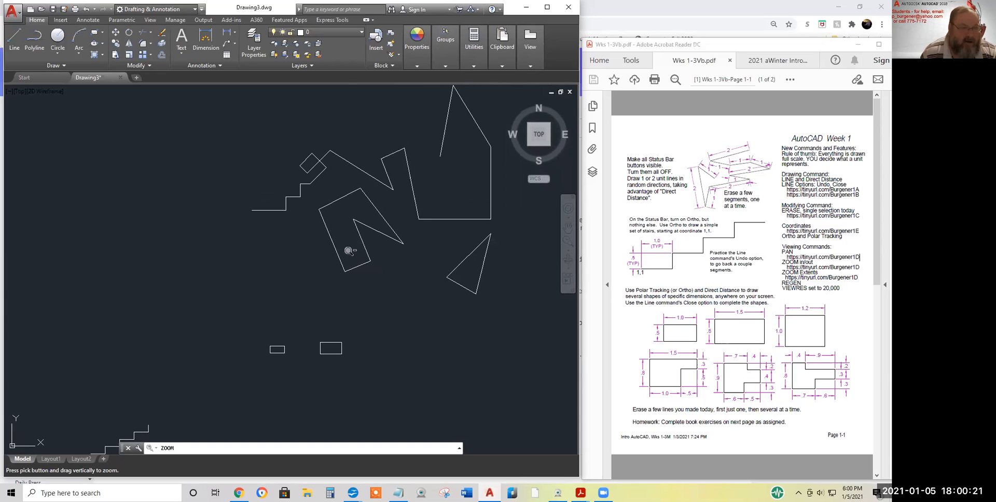
{"action": "mouse_move", "coordinate": [350, 282]}
{"action": "left_mouse_down"}
{"action": "mouse_move", "coordinate": [349, 262]}
{"action": "mouse_move", "coordinate": [347, 400]}
{"action": "mouse_move", "coordinate": [346, 293]}
{"action": "left_mouse_up"}
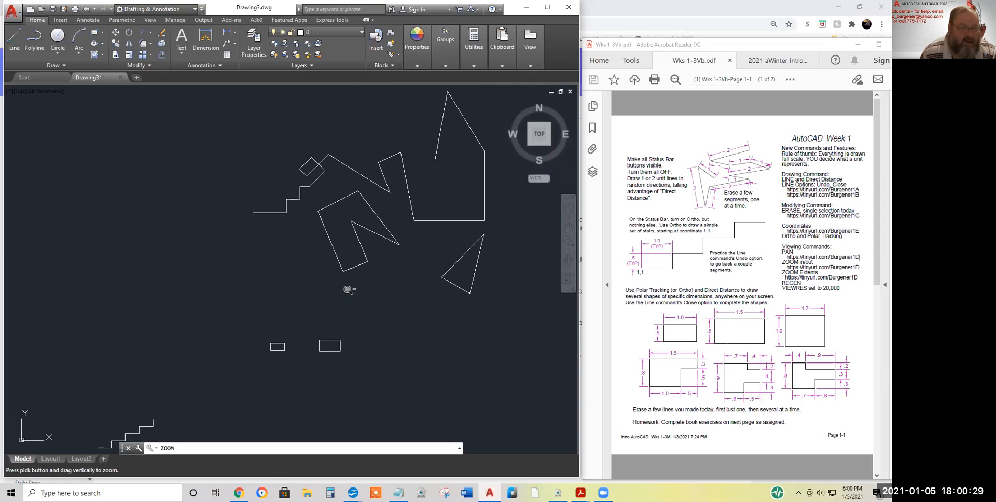
{"action": "left_click_drag", "start_coordinate": [348, 279], "coordinate": [352, 285]}
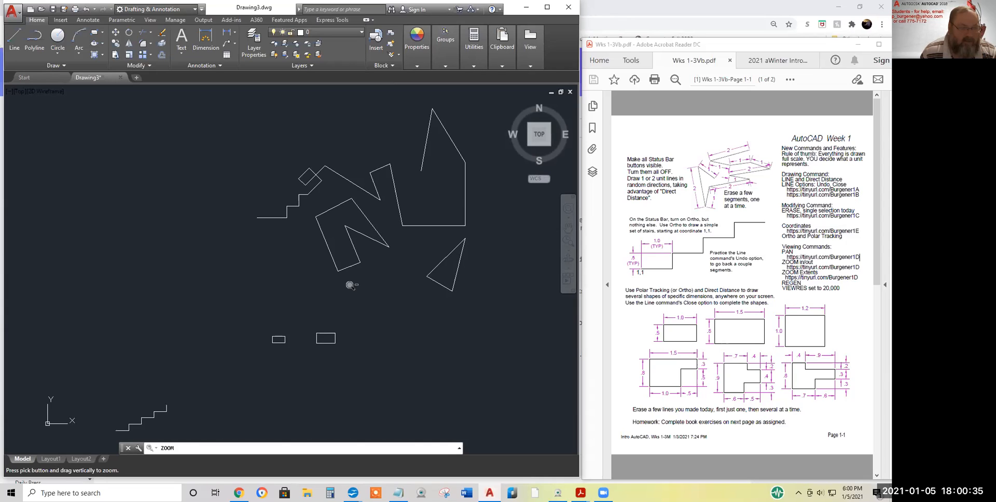
{"action": "left_click_drag", "start_coordinate": [350, 284], "coordinate": [351, 281]}
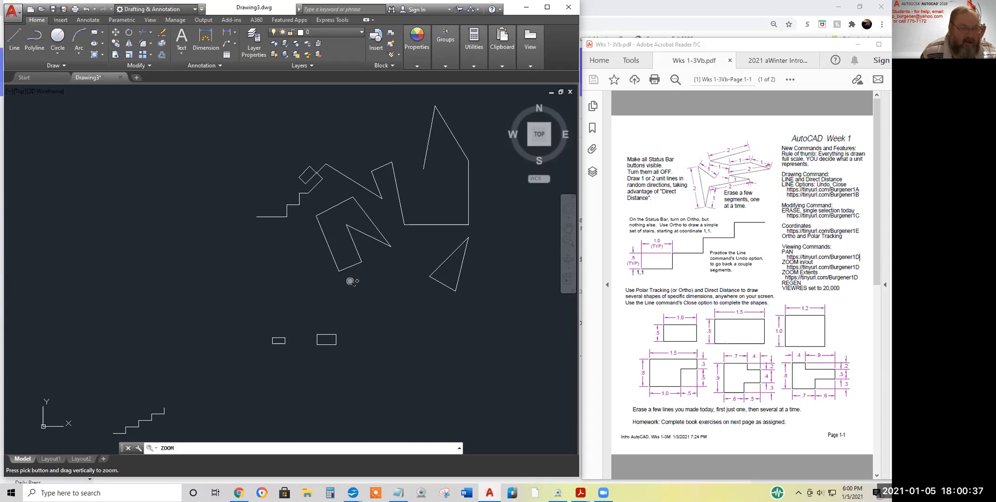
{"action": "left_click_drag", "start_coordinate": [345, 238], "coordinate": [344, 247]}
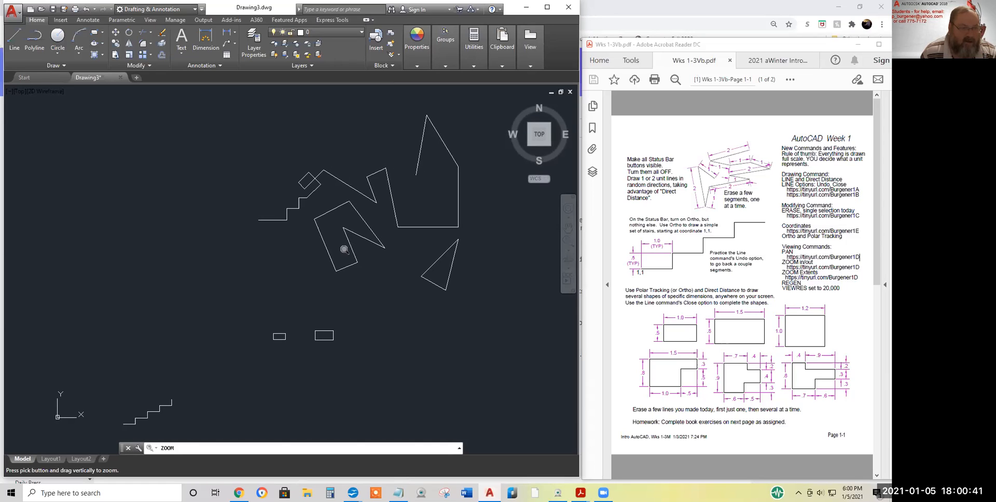
{"action": "left_click", "coordinate": [569, 250]}
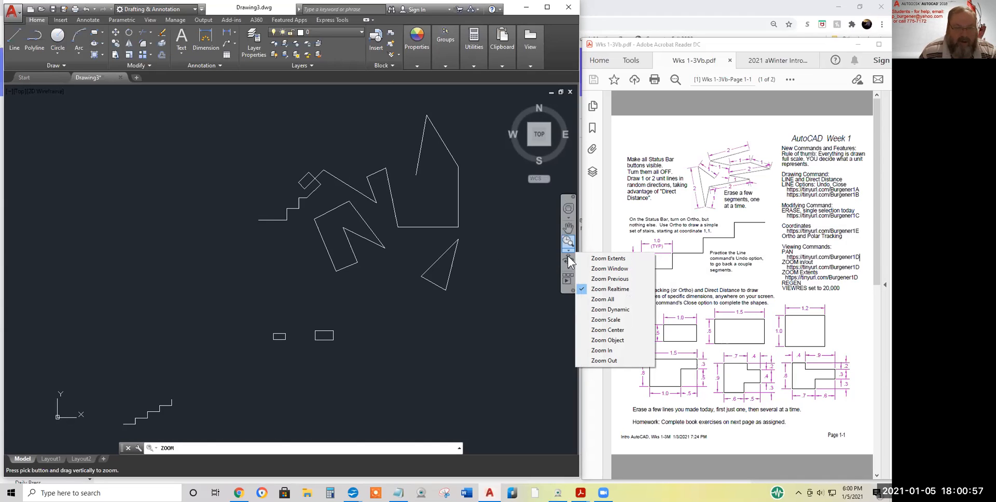
Cancel the real-time zoom with Esc and start the ZOOM command with Z
{"action": "left_click", "coordinate": [370, 244]}
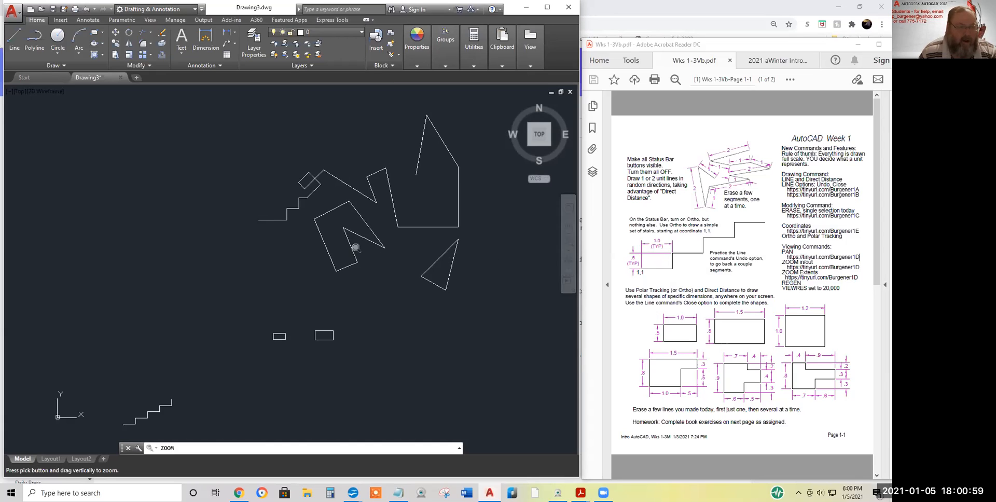
{"action": "key", "text": "Escape"}
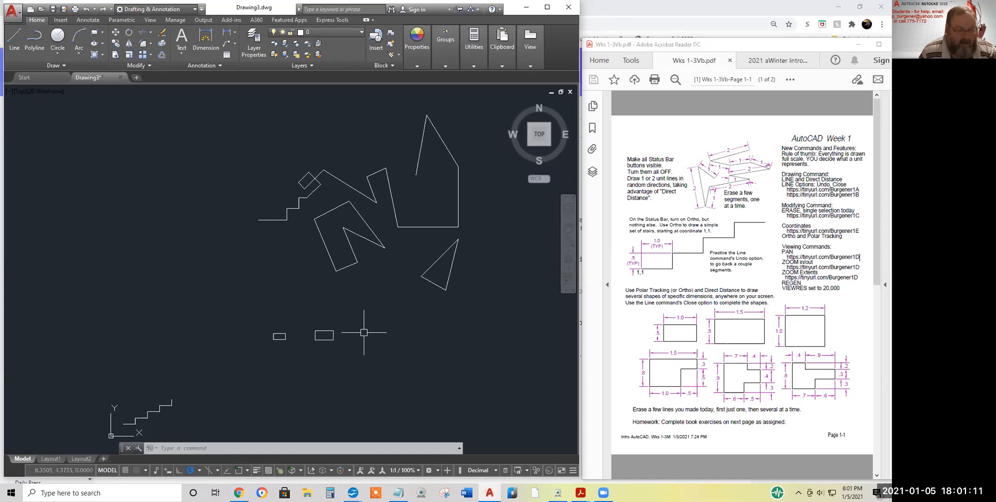
{"action": "type", "text": "z"}
{"action": "key", "text": "Return"}
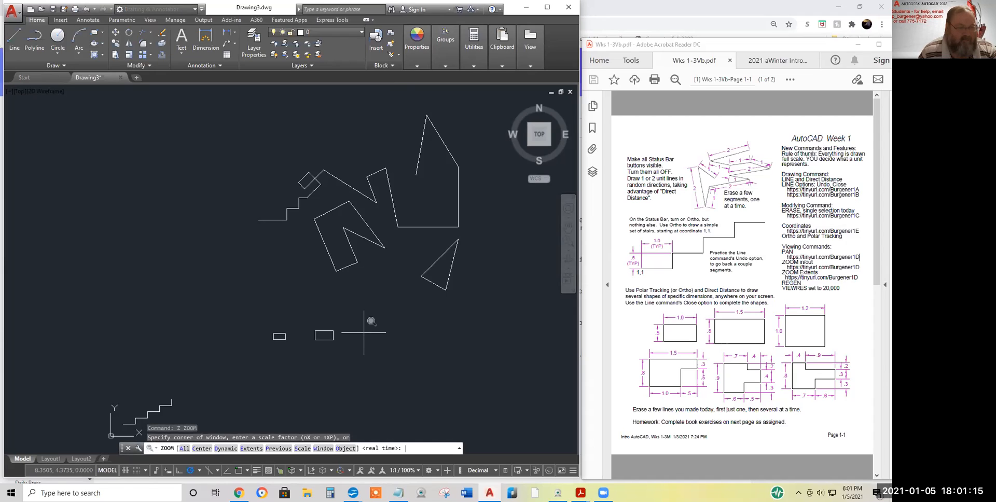
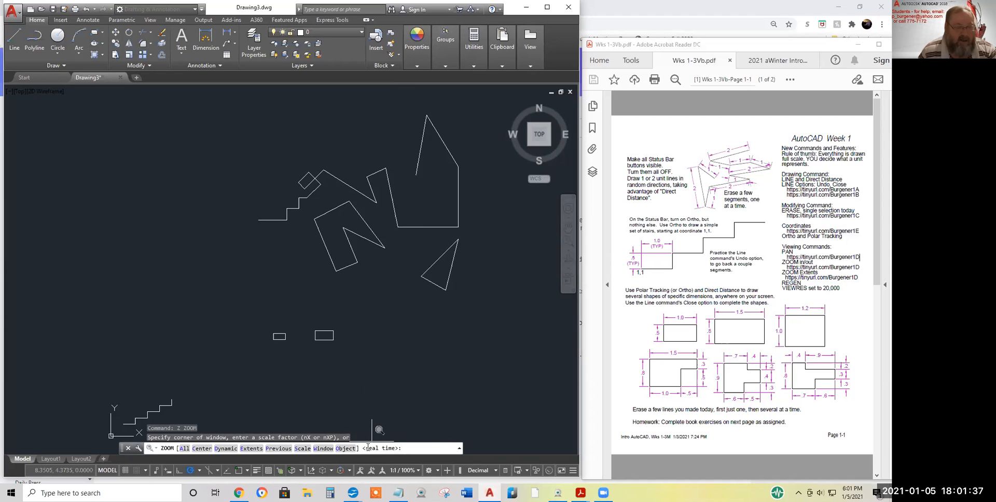
Zoom the practice shapes in and out in real time, then end the zoom with Esc
{"action": "key", "text": "Return"}
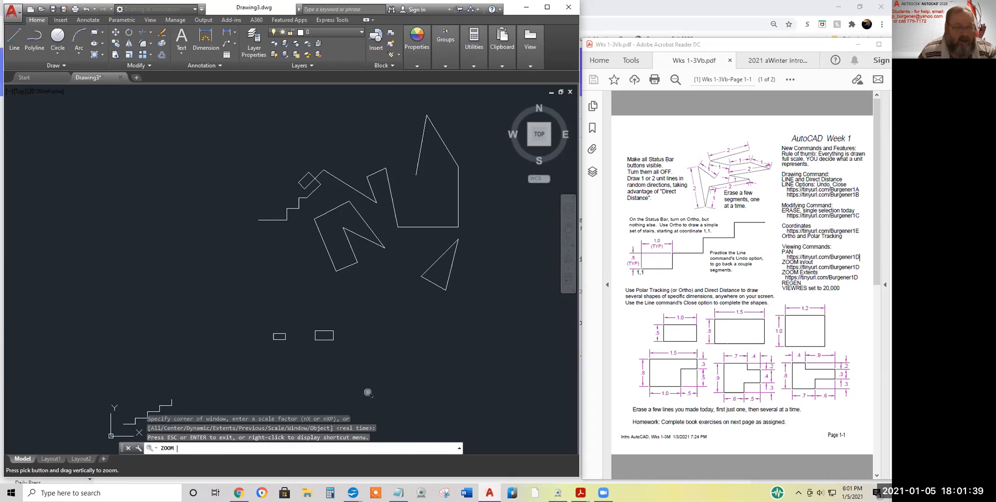
{"action": "mouse_move", "coordinate": [357, 281]}
{"action": "left_mouse_down"}
{"action": "mouse_move", "coordinate": [356, 251]}
{"action": "mouse_move", "coordinate": [357, 316]}
{"action": "mouse_move", "coordinate": [367, 257]}
{"action": "left_mouse_up"}
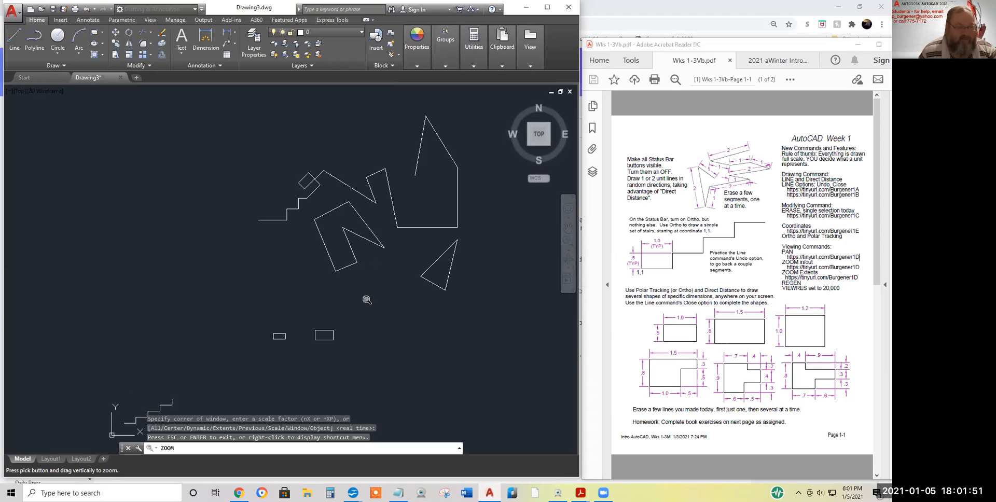
{"action": "key", "text": "Escape"}
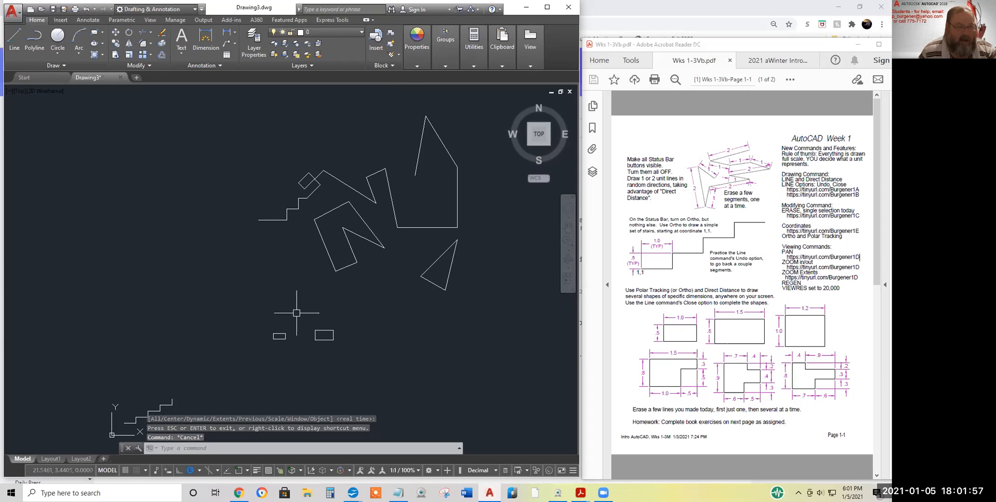
Pan the drawing so the shapes shift left and down
{"action": "right_click", "coordinate": [309, 257]}
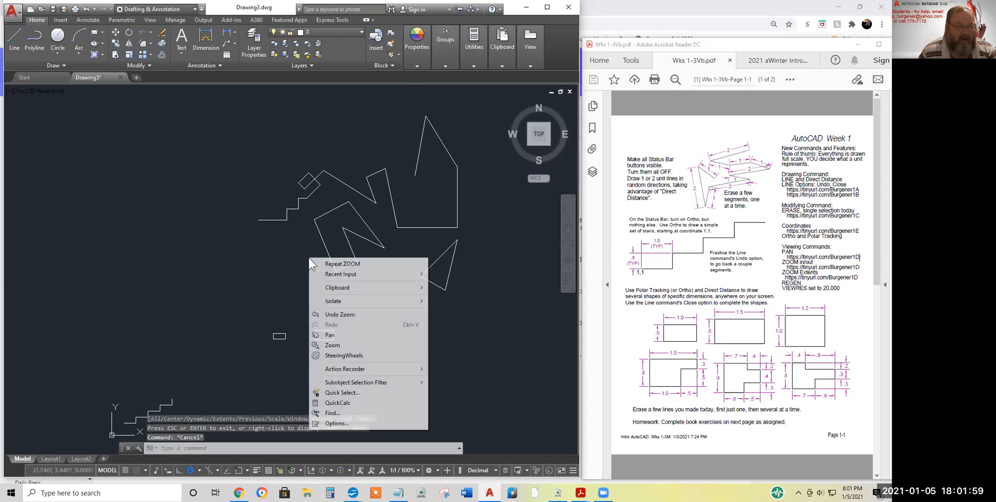
{"action": "left_click", "coordinate": [334, 335]}
{"action": "mouse_move", "coordinate": [351, 306]}
{"action": "left_mouse_down"}
{"action": "mouse_move", "coordinate": [284, 315]}
{"action": "mouse_move", "coordinate": [332, 320]}
{"action": "left_mouse_up"}
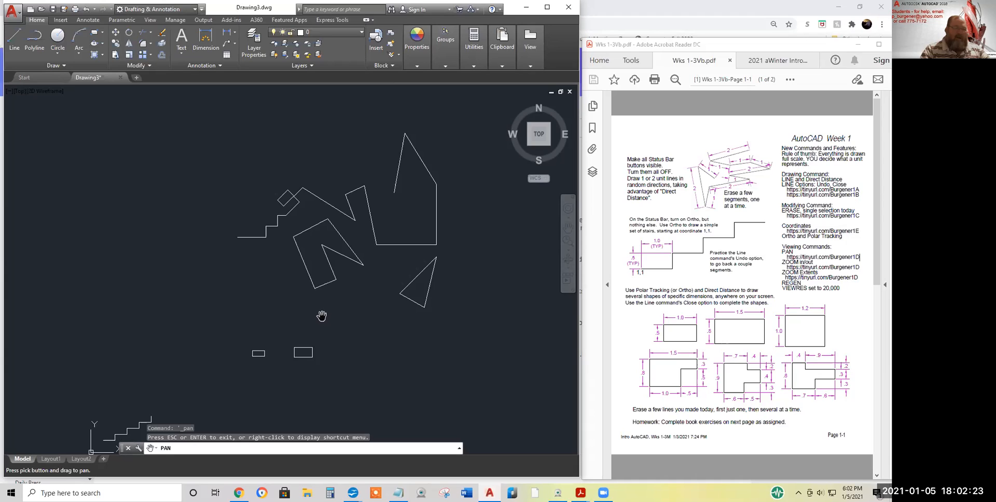
Briefly zoom the view in and out in real time, then exit pan and zoom mode
{"action": "right_click", "coordinate": [320, 312]}
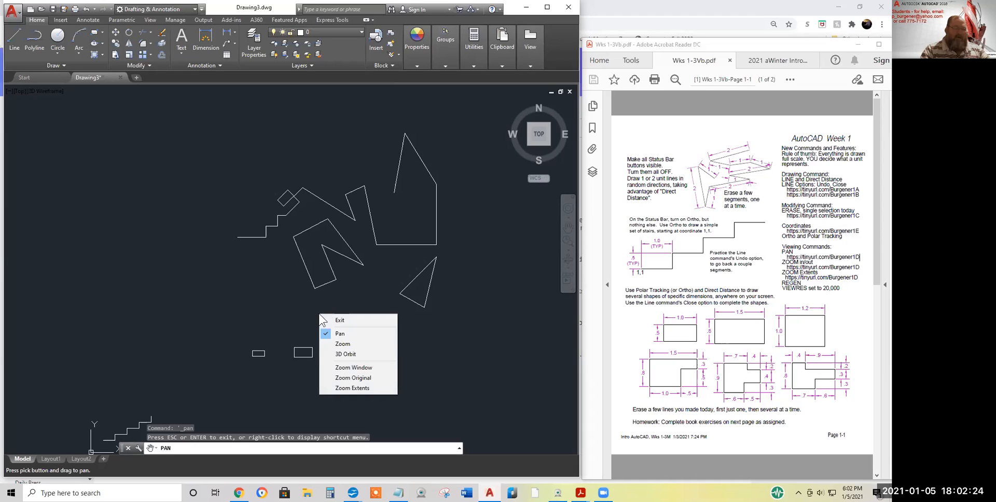
{"action": "left_click", "coordinate": [343, 344]}
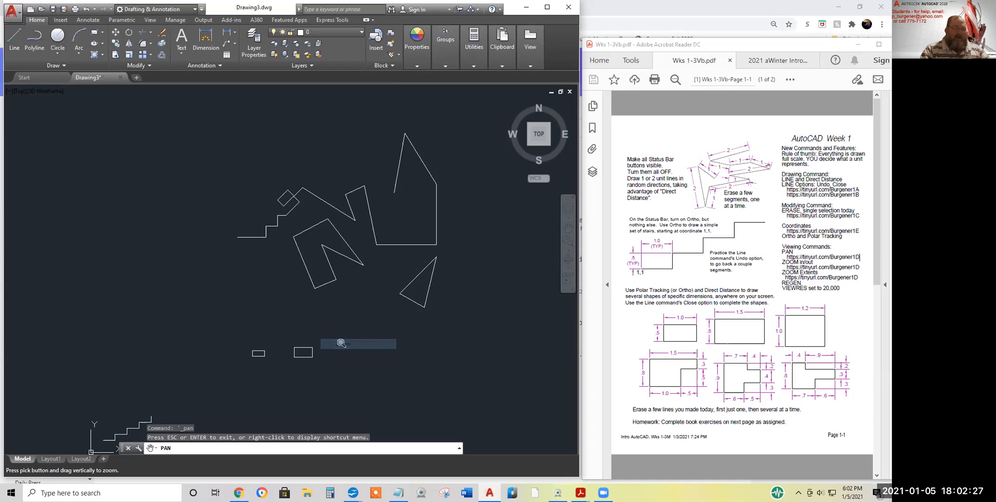
{"action": "mouse_move", "coordinate": [336, 343]}
{"action": "left_mouse_down"}
{"action": "mouse_move", "coordinate": [334, 258]}
{"action": "mouse_move", "coordinate": [339, 386]}
{"action": "mouse_move", "coordinate": [344, 223]}
{"action": "mouse_move", "coordinate": [338, 379]}
{"action": "mouse_move", "coordinate": [345, 262]}
{"action": "mouse_move", "coordinate": [345, 371]}
{"action": "left_mouse_up"}
{"action": "right_click", "coordinate": [351, 316]}
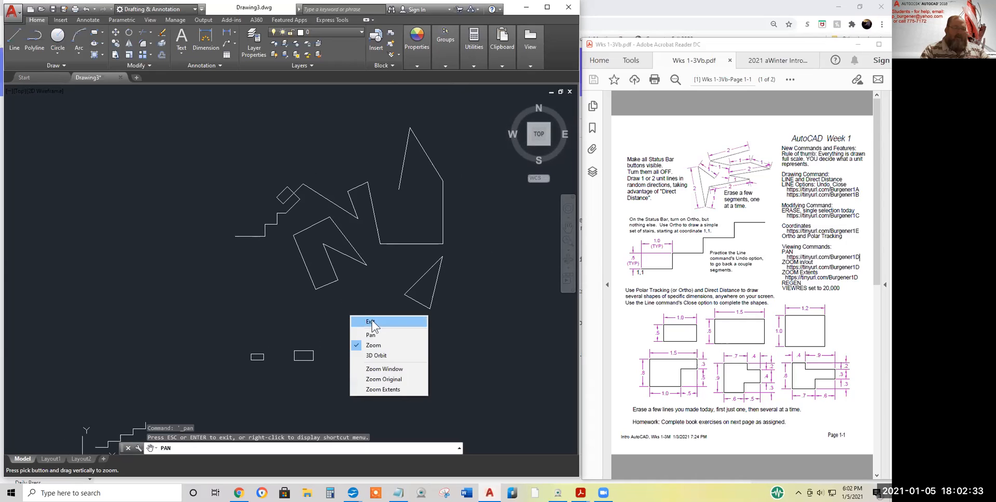
{"action": "left_click", "coordinate": [370, 322]}
{"action": "left_click", "coordinate": [237, 449]}
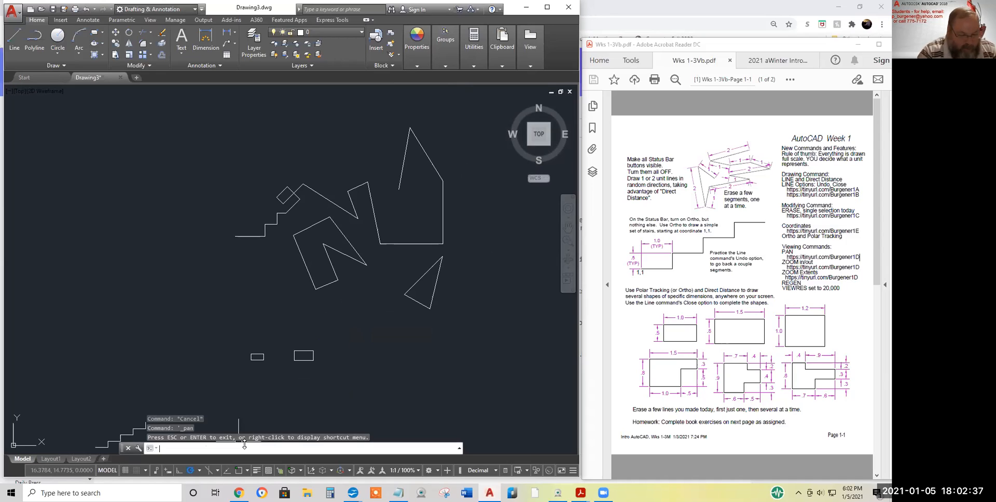
Restore the previous view with ZOOM Previous, then open the navigation bar's zoom options list
{"action": "type", "text": "z"}
{"action": "key", "text": "Return"}
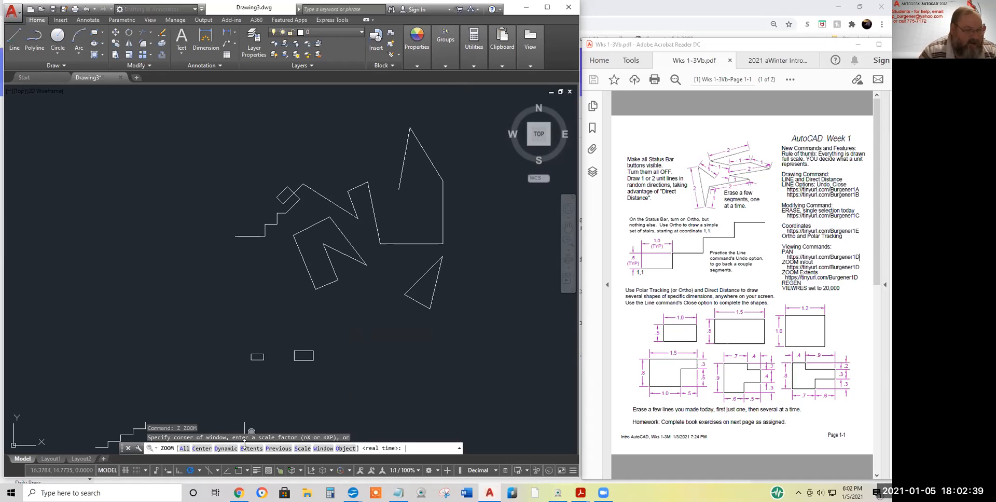
{"action": "left_click", "coordinate": [278, 449]}
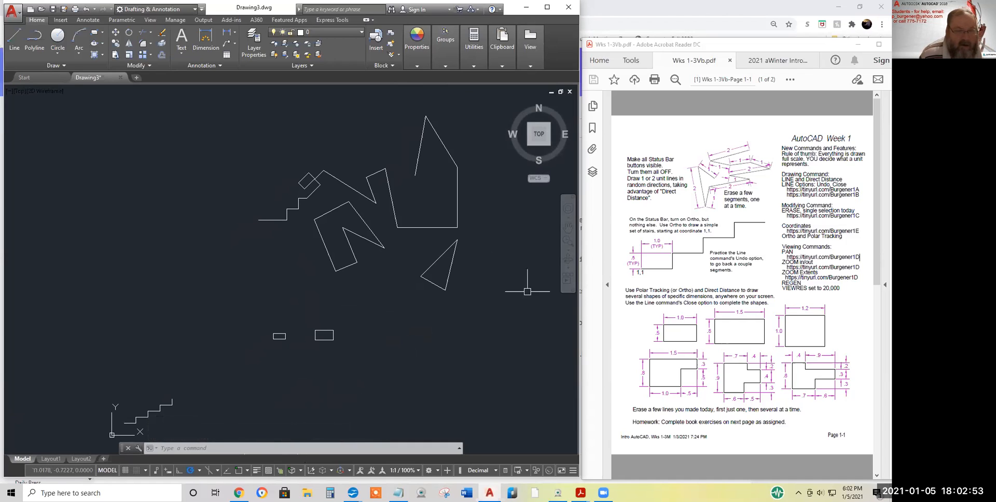
{"action": "left_click", "coordinate": [569, 250]}
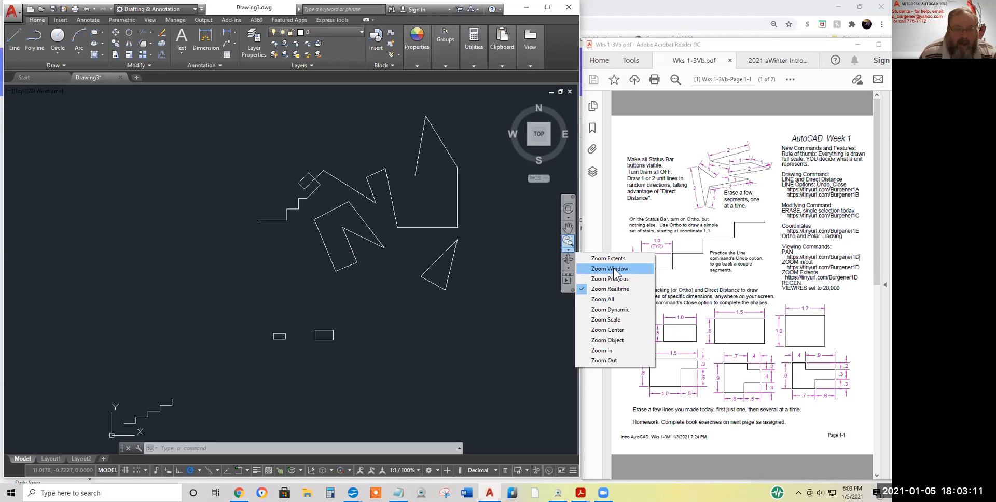
Zoom Window around the small bottom rectangle so it fills the view
{"action": "left_click", "coordinate": [615, 273]}
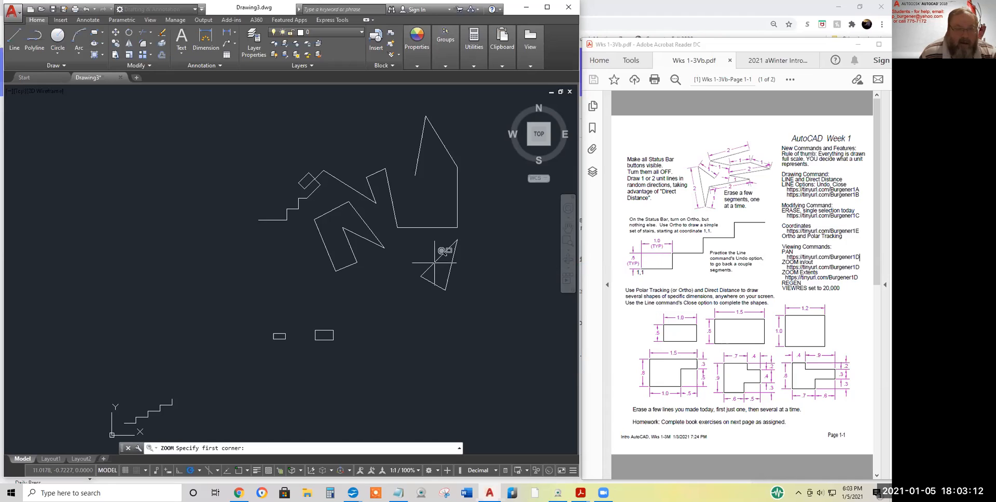
{"action": "left_click", "coordinate": [312, 323]}
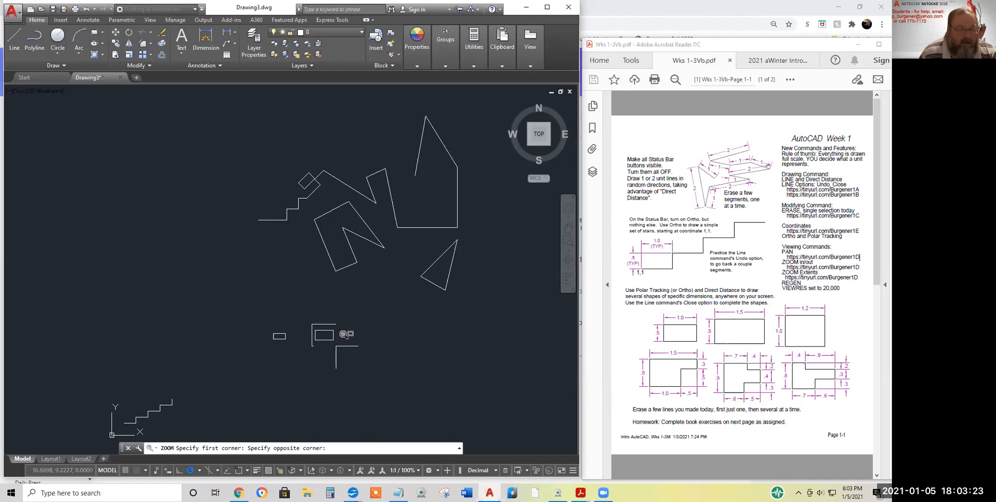
{"action": "left_click", "coordinate": [344, 335]}
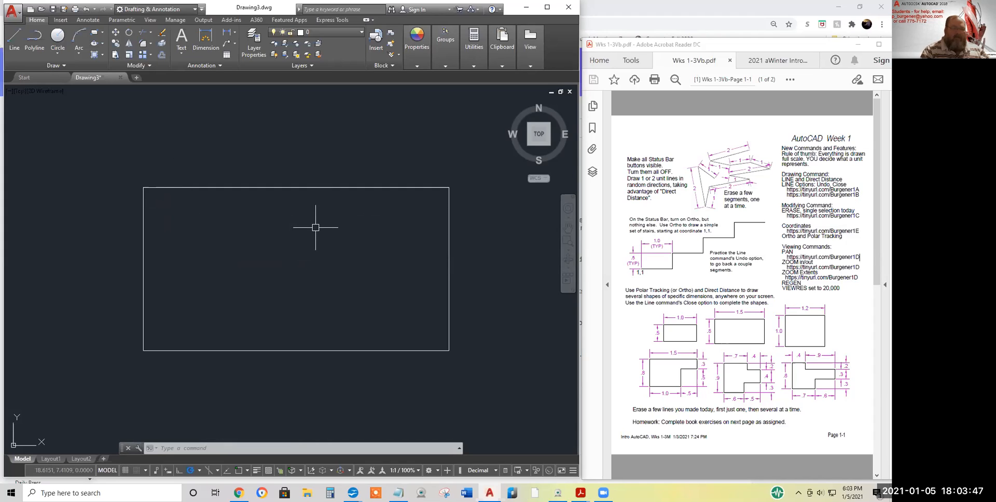
Zoom out and back in with the wheel, panning to move the shapes around
{"action": "scroll", "coordinate": [309, 224], "scroll_direction": "down", "scroll_amount": 12}
{"action": "scroll", "coordinate": [308, 230], "scroll_direction": "up", "scroll_amount": 10}
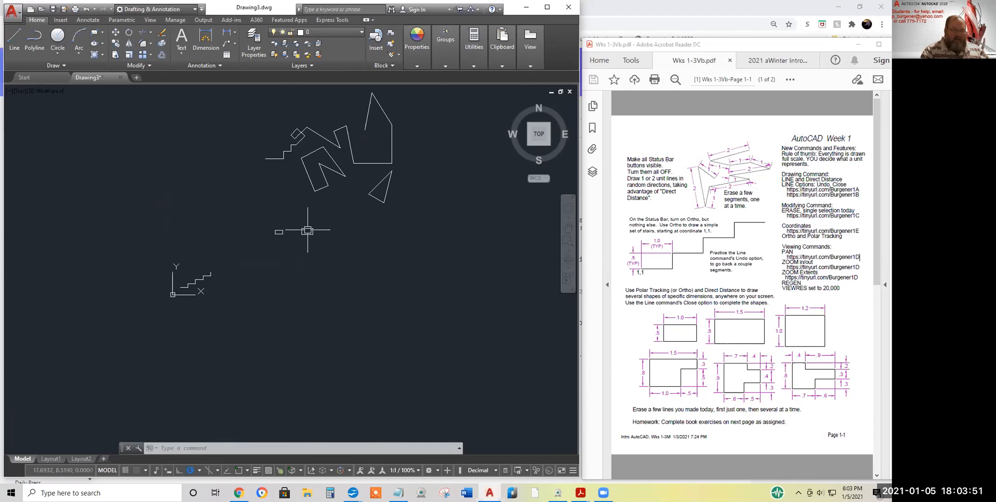
{"action": "scroll", "coordinate": [307, 230], "scroll_direction": "up", "scroll_amount": 4}
{"action": "scroll", "coordinate": [307, 231], "scroll_direction": "down", "scroll_amount": 10}
{"action": "middle_click_drag", "start_coordinate": [308, 232], "coordinate": [296, 300]}
{"action": "scroll", "coordinate": [318, 291], "scroll_direction": "down", "scroll_amount": 1}
{"action": "scroll", "coordinate": [327, 271], "scroll_direction": "up", "scroll_amount": 1}
{"action": "mouse_move", "coordinate": [327, 271]}
{"action": "middle_mouse_down"}
{"action": "mouse_move", "coordinate": [304, 272]}
{"action": "mouse_move", "coordinate": [347, 276]}
{"action": "middle_mouse_up"}
{"action": "scroll", "coordinate": [347, 276], "scroll_direction": "down", "scroll_amount": 1}
{"action": "middle_click_drag", "start_coordinate": [346, 276], "coordinate": [320, 280]}
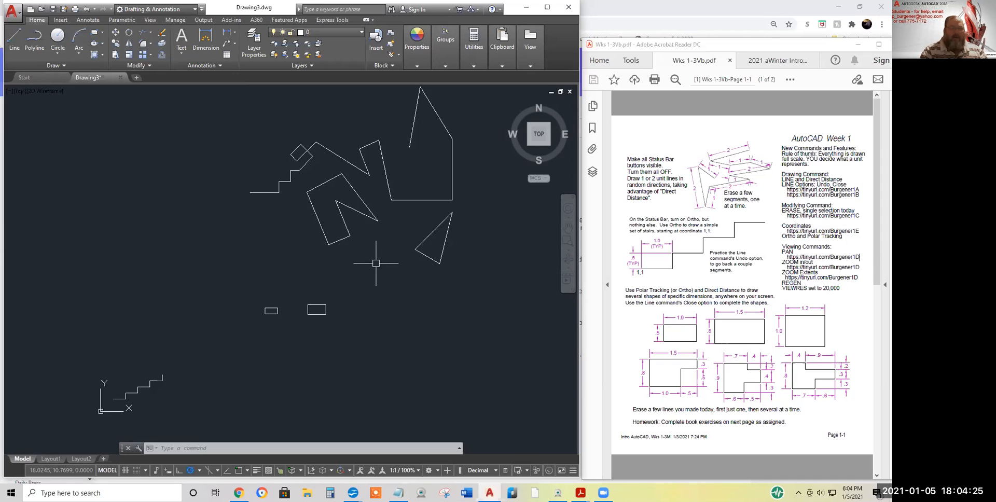
{"action": "scroll", "coordinate": [377, 235], "scroll_direction": "down", "scroll_amount": 2}
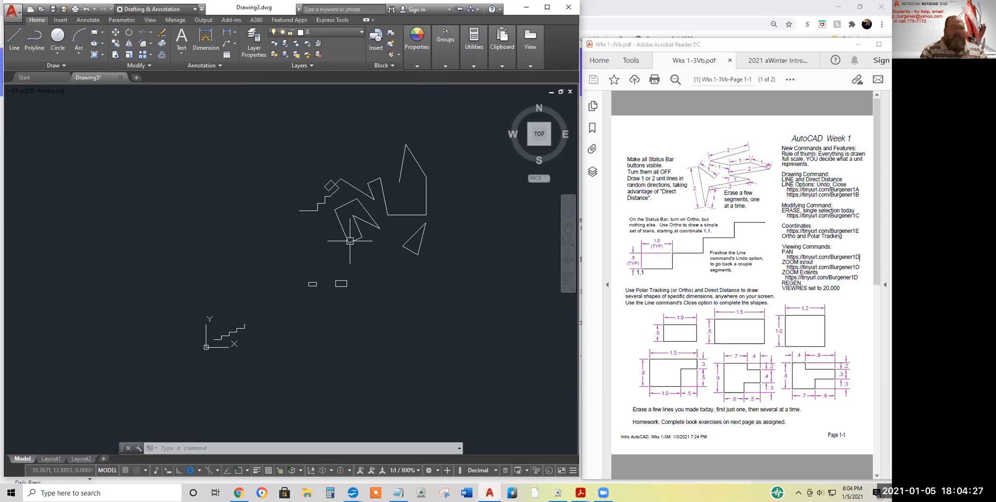
{"action": "middle_click_drag", "start_coordinate": [374, 236], "coordinate": [345, 256]}
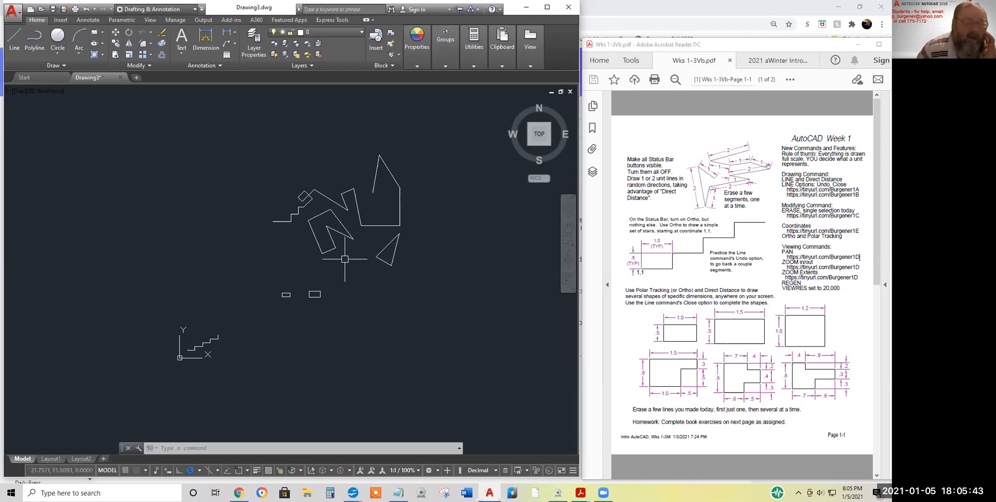
Zoom far out, then pan and zoom until all shapes and both small rectangles show
{"action": "scroll", "coordinate": [358, 257], "scroll_direction": "down", "scroll_amount": 2}
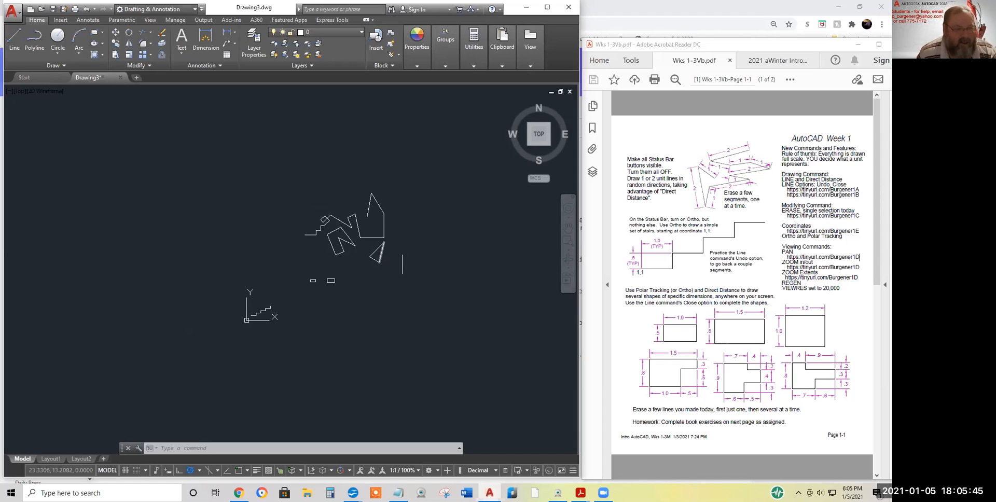
{"action": "scroll", "coordinate": [351, 260], "scroll_direction": "down", "scroll_amount": 5}
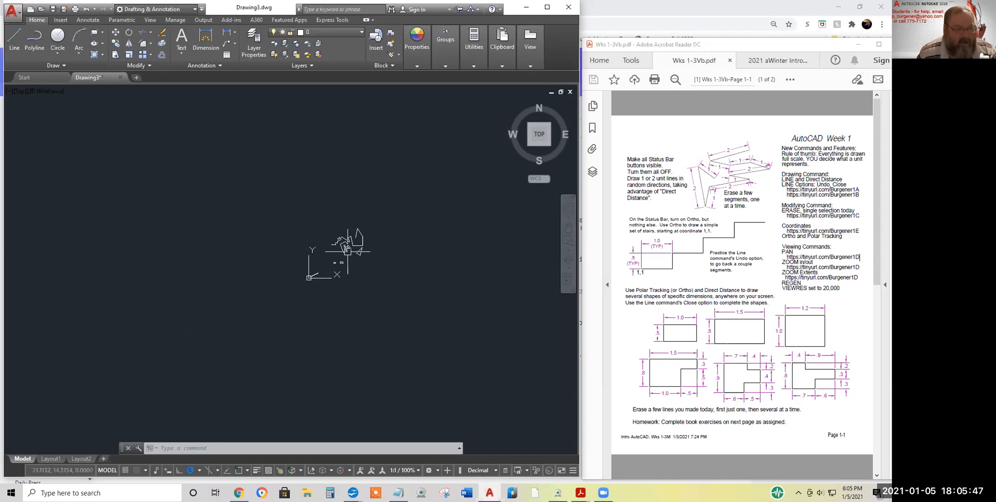
{"action": "scroll", "coordinate": [351, 259], "scroll_direction": "down", "scroll_amount": 3}
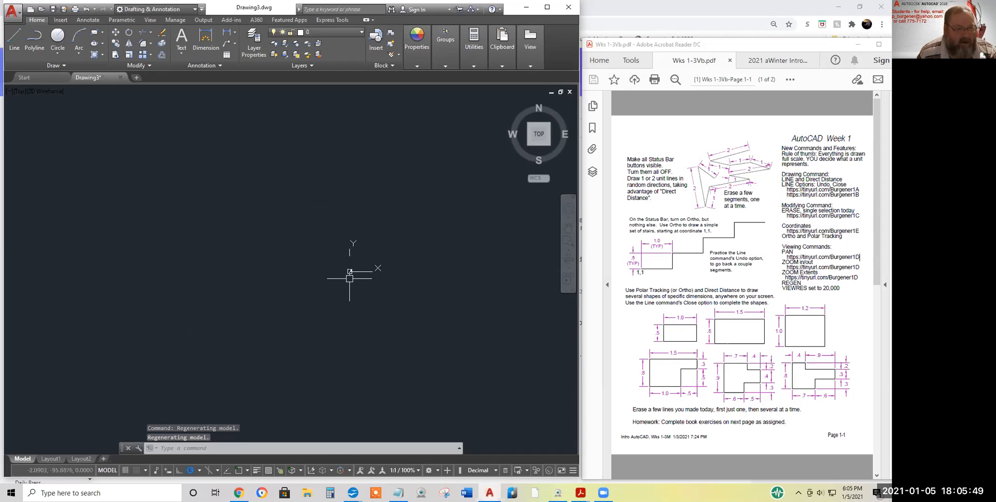
{"action": "scroll", "coordinate": [350, 275], "scroll_direction": "down", "scroll_amount": 3}
{"action": "scroll", "coordinate": [349, 295], "scroll_direction": "down", "scroll_amount": 3}
{"action": "scroll", "coordinate": [349, 308], "scroll_direction": "up", "scroll_amount": 5}
{"action": "middle_click_drag", "start_coordinate": [346, 230], "coordinate": [323, 340]}
{"action": "scroll", "coordinate": [326, 229], "scroll_direction": "up", "scroll_amount": 5}
{"action": "scroll", "coordinate": [352, 238], "scroll_direction": "up", "scroll_amount": 10}
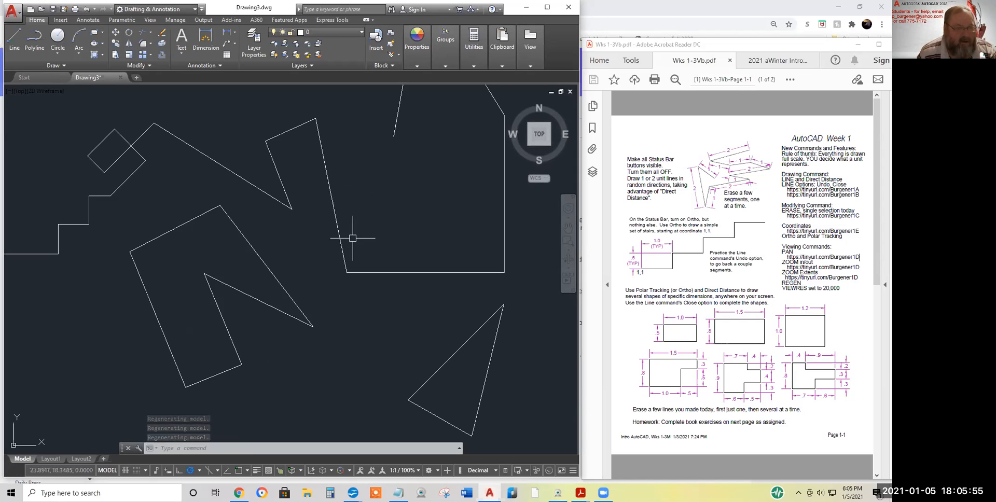
{"action": "scroll", "coordinate": [375, 264], "scroll_direction": "down", "scroll_amount": 12}
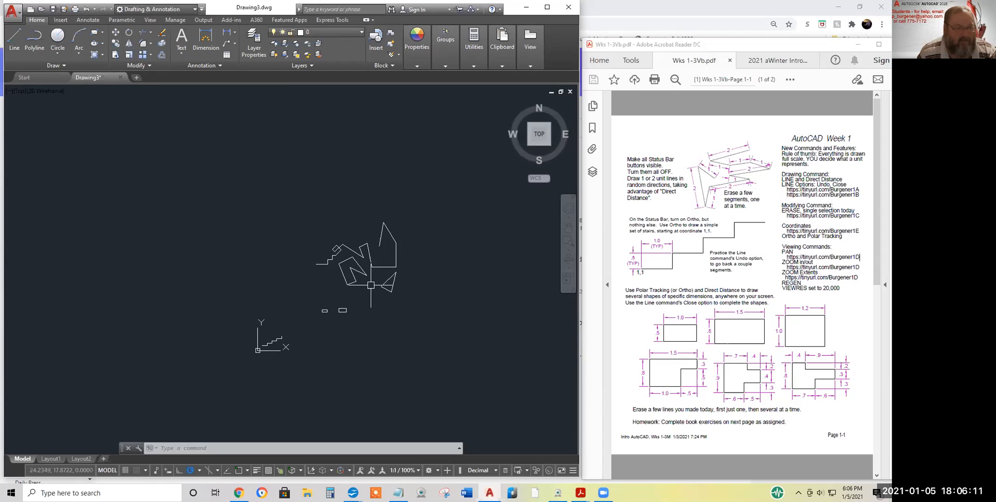
Delete the horizontal line between the N-shaped zigzag and the triangle
{"action": "left_click", "coordinate": [371, 285]}
{"action": "key", "text": "Delete"}
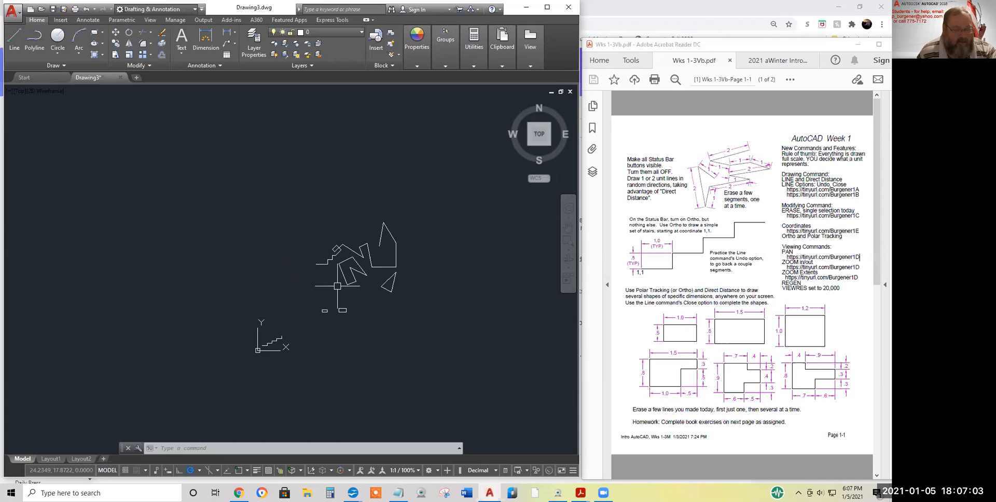
Regenerate with RE, then draw a small circle just below the shape cluster
{"action": "type", "text": "re"}
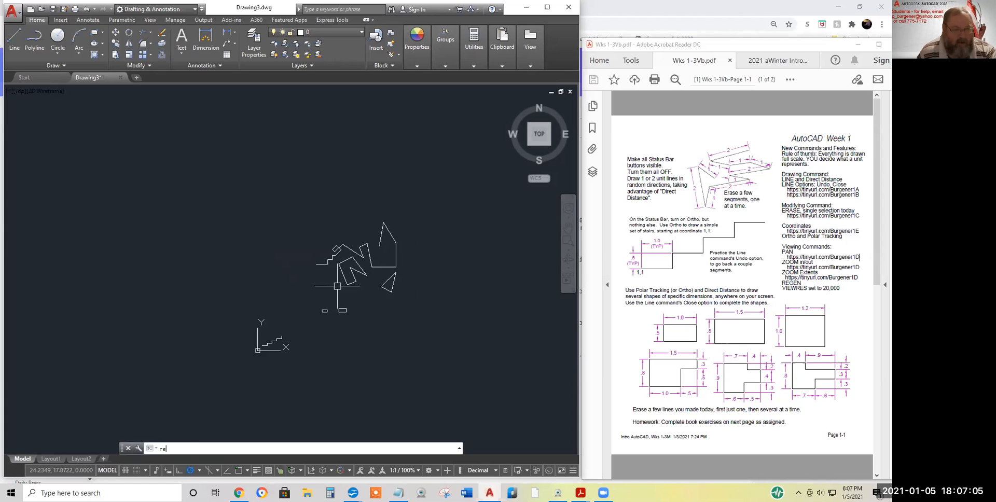
{"action": "key", "text": "Return"}
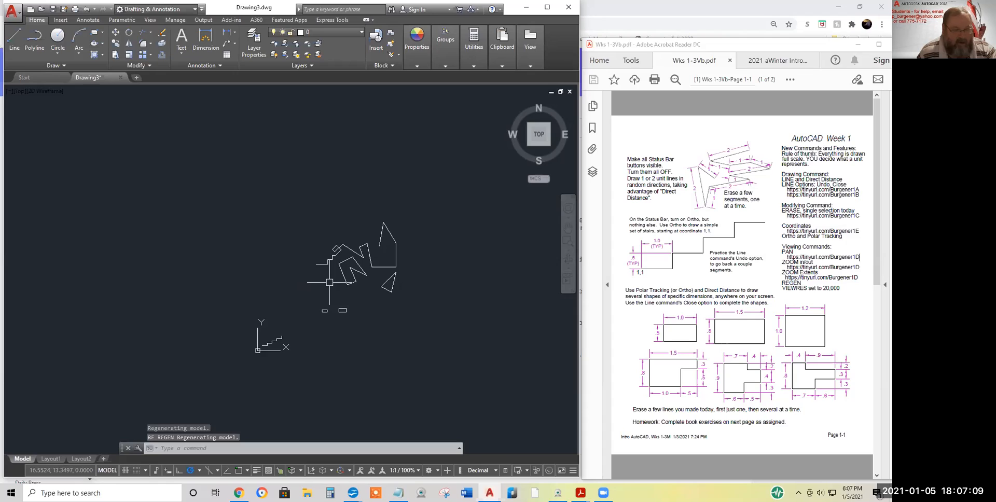
{"action": "type", "text": "c"}
{"action": "key", "text": "Return"}
{"action": "left_click", "coordinate": [324, 279]}
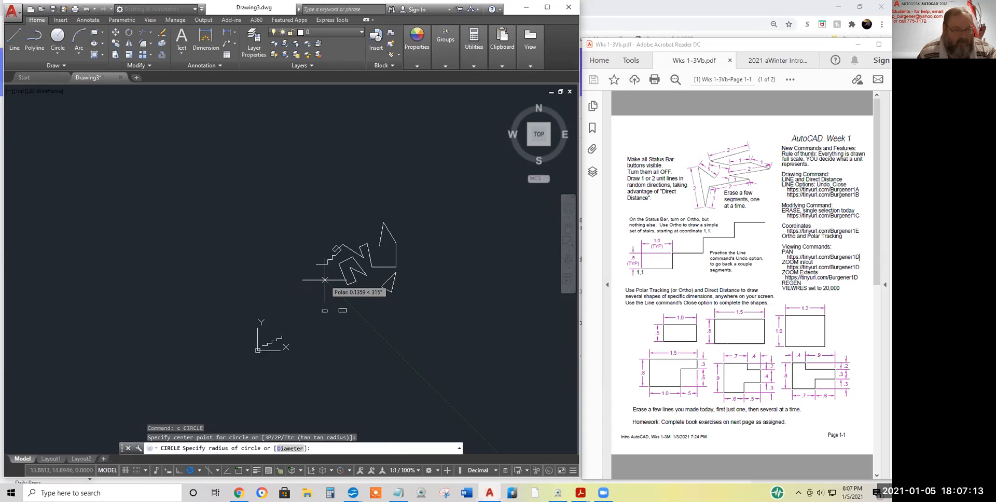
{"action": "left_click", "coordinate": [324, 280]}
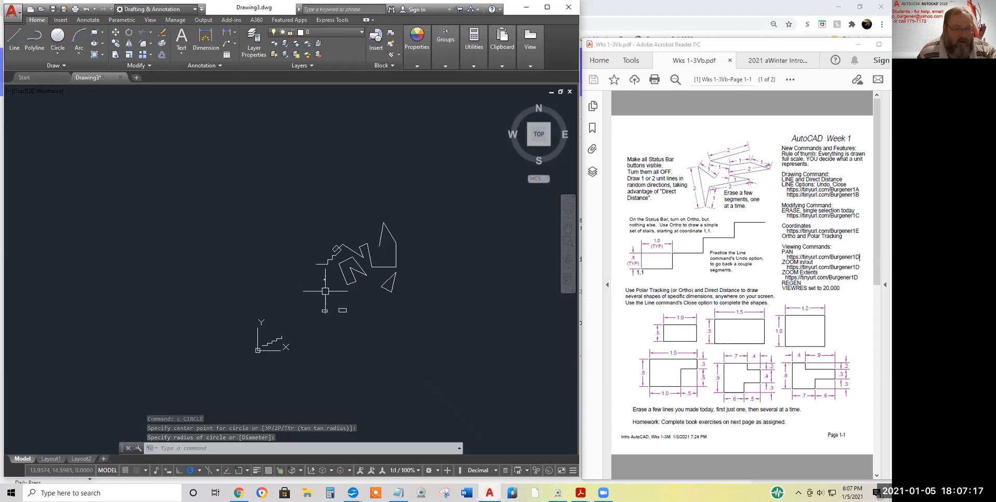
Zoom in on the new circle and pan it to the view centre, showing its faceted outline
{"action": "scroll", "coordinate": [315, 278], "scroll_direction": "up", "scroll_amount": 2}
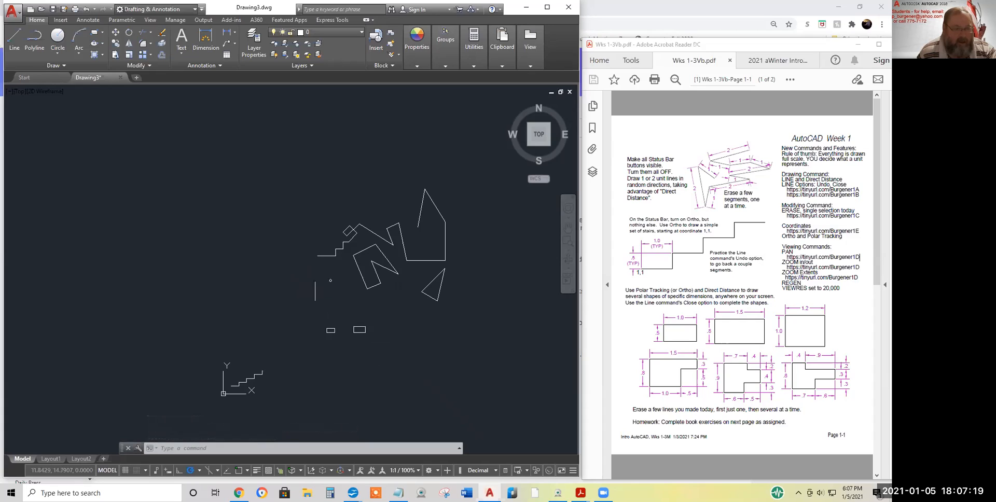
{"action": "scroll", "coordinate": [315, 275], "scroll_direction": "up", "scroll_amount": 8}
{"action": "scroll", "coordinate": [315, 274], "scroll_direction": "up", "scroll_amount": 10}
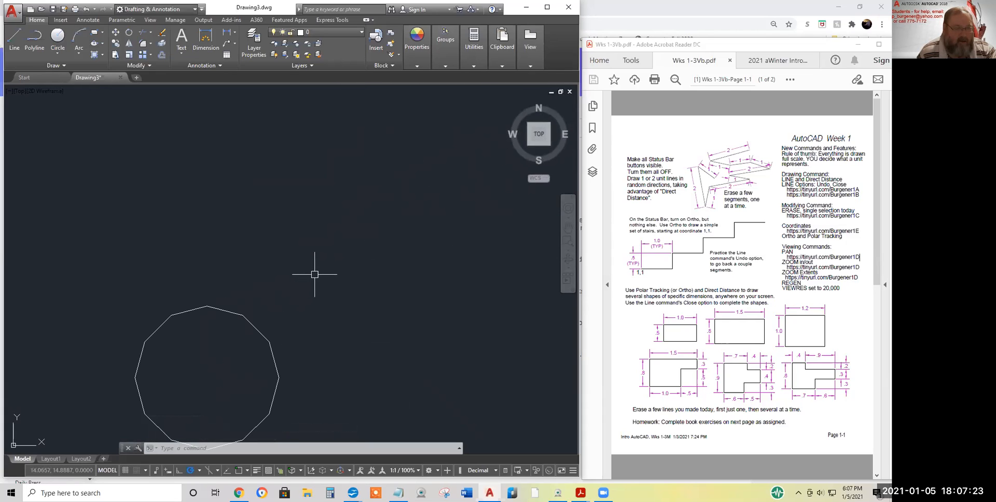
{"action": "middle_click_drag", "start_coordinate": [315, 275], "coordinate": [378, 194]}
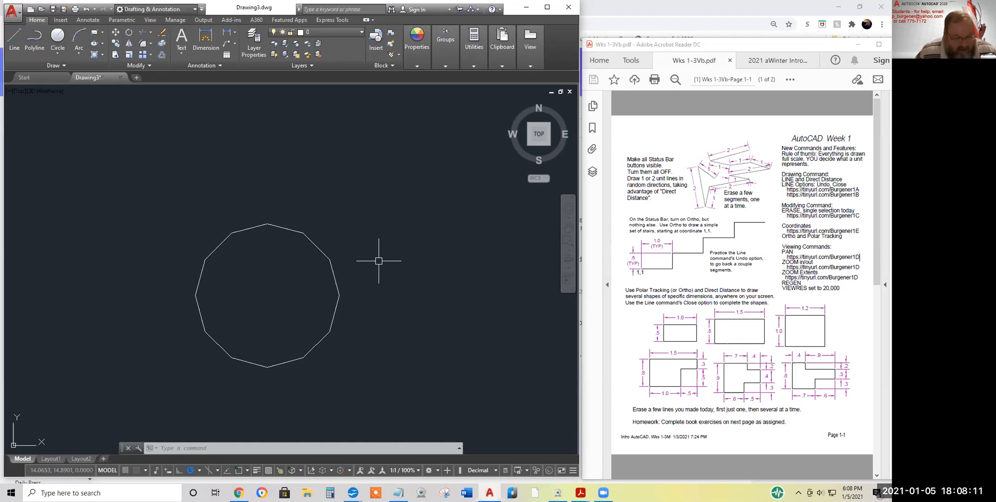
Run REGEN (RE) so the enlarged circle redraws as a smooth curve
{"action": "type", "text": "re"}
{"action": "key", "text": "Return"}
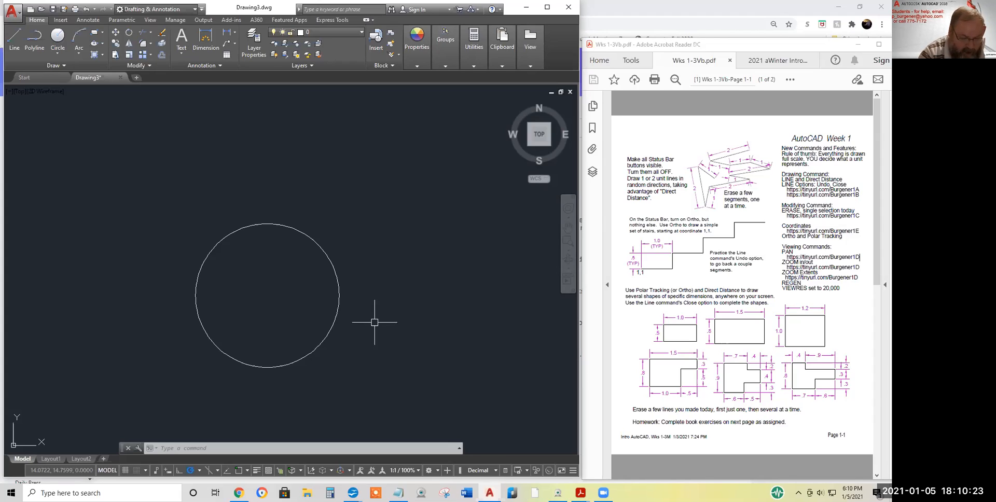
Start the VIEWRES command, reaching its prompt about fast zooms
{"action": "type", "text": "VIEWr"}
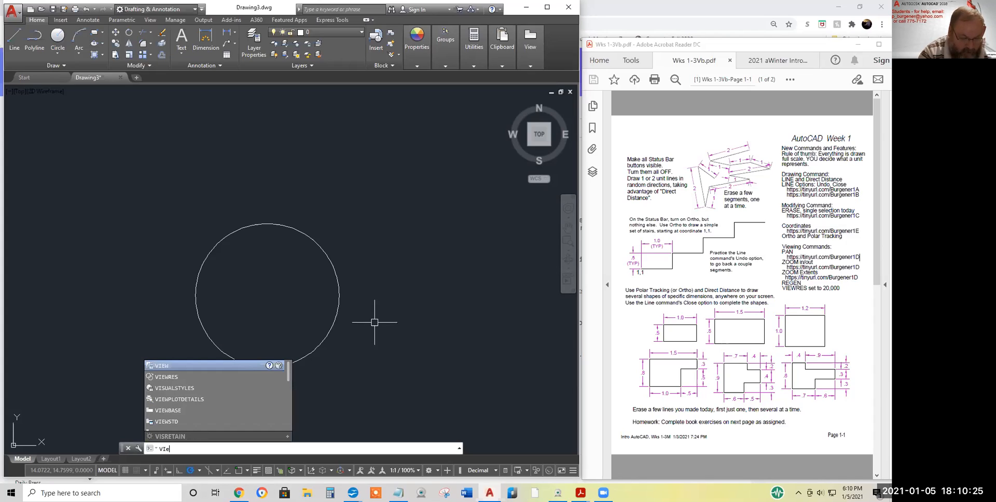
{"action": "type", "text": "es"}
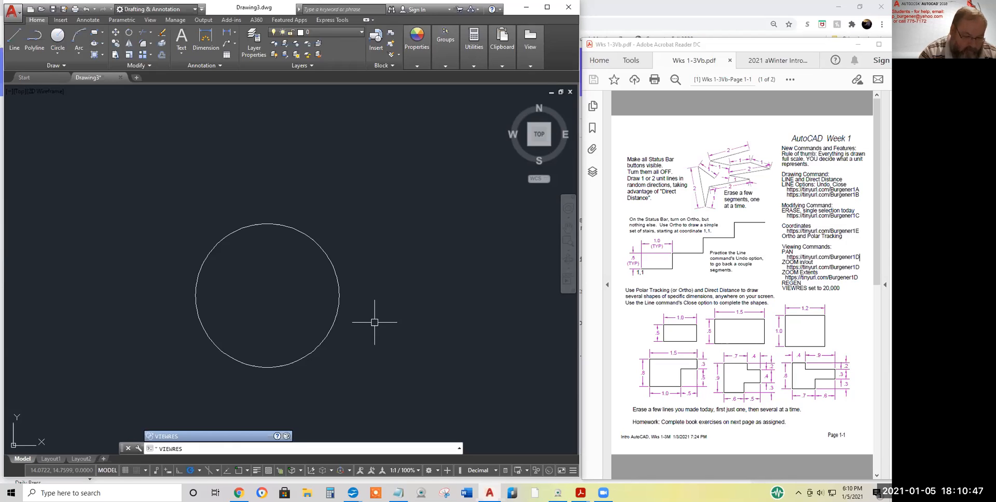
{"action": "key", "text": "Return"}
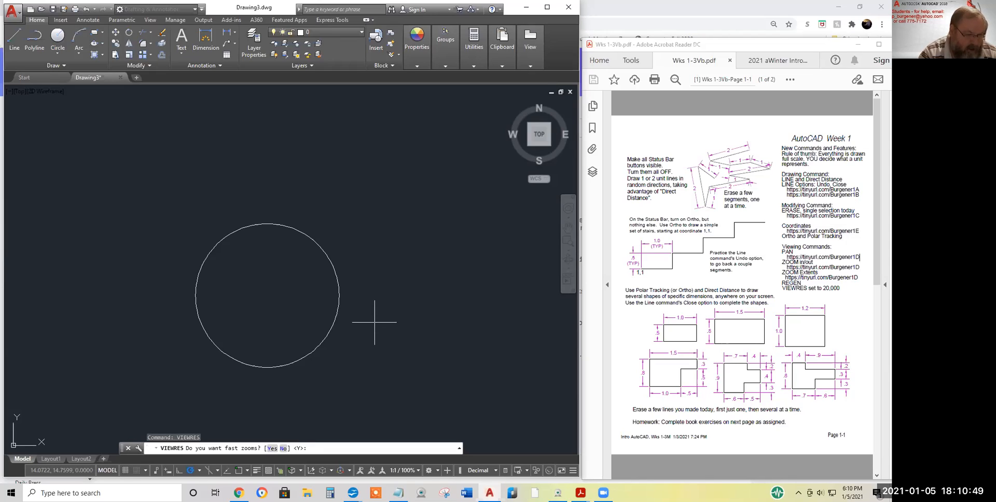
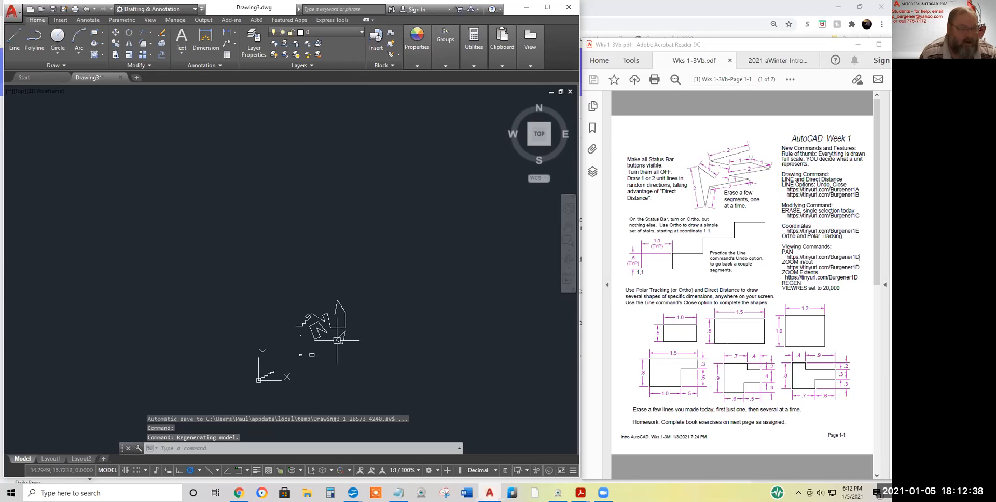
Draw a circle with the default 0.1359 radius beside the shapes and zoom in on its edge
{"action": "type", "text": "c"}
{"action": "key", "text": "Return"}
{"action": "left_click", "coordinate": [290, 269]}
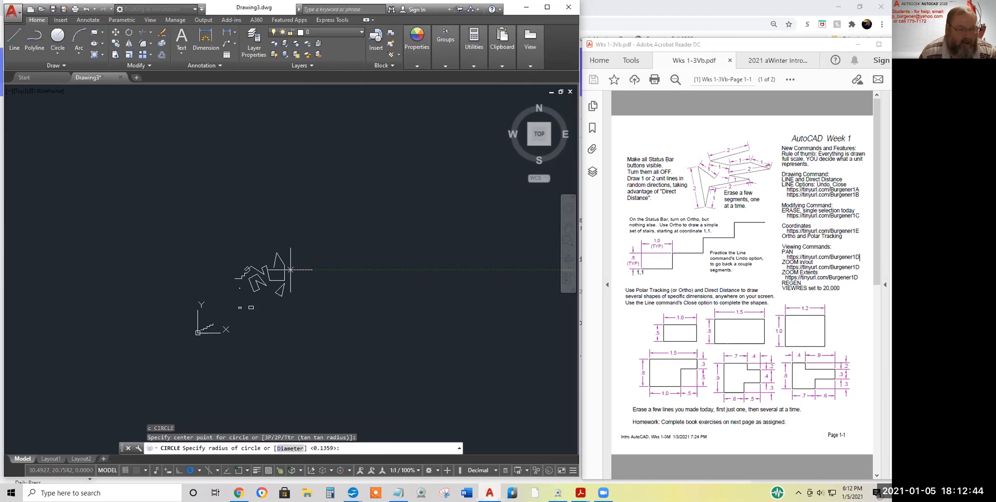
{"action": "key", "text": "Return"}
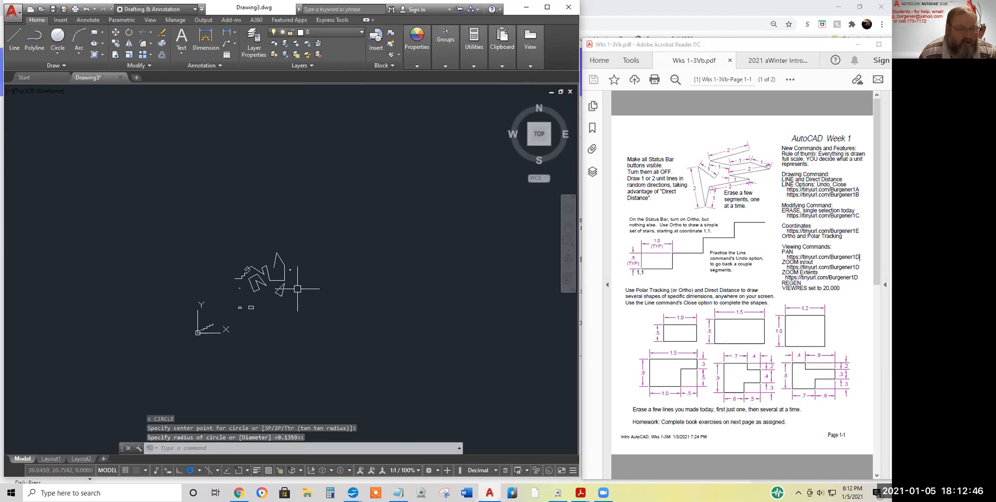
{"action": "scroll", "coordinate": [287, 272], "scroll_direction": "up", "scroll_amount": 8}
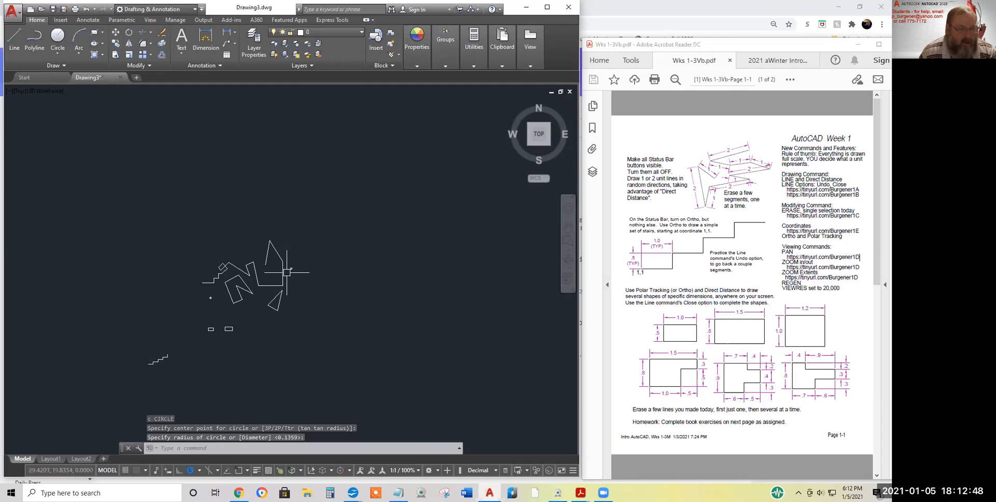
{"action": "scroll", "coordinate": [301, 267], "scroll_direction": "up", "scroll_amount": 5}
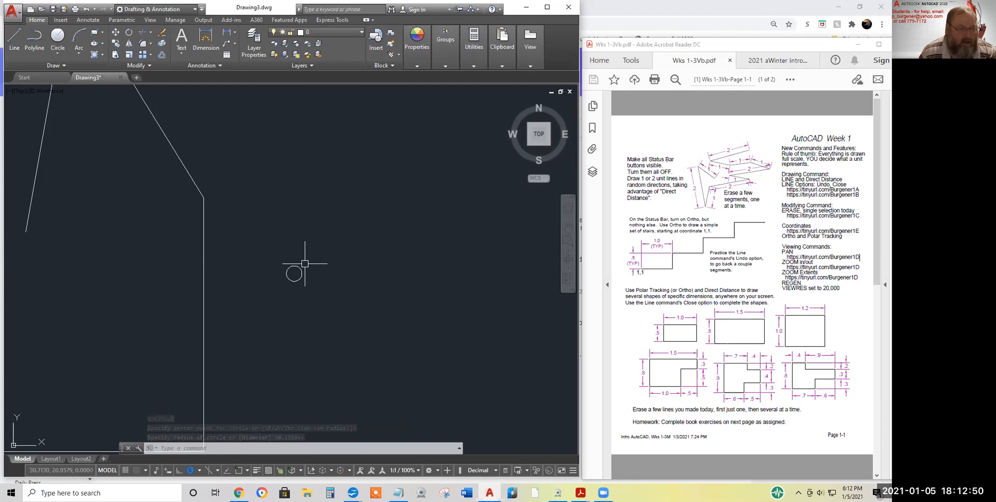
{"action": "scroll", "coordinate": [267, 305], "scroll_direction": "up", "scroll_amount": 4}
{"action": "scroll", "coordinate": [212, 246], "scroll_direction": "up", "scroll_amount": 4}
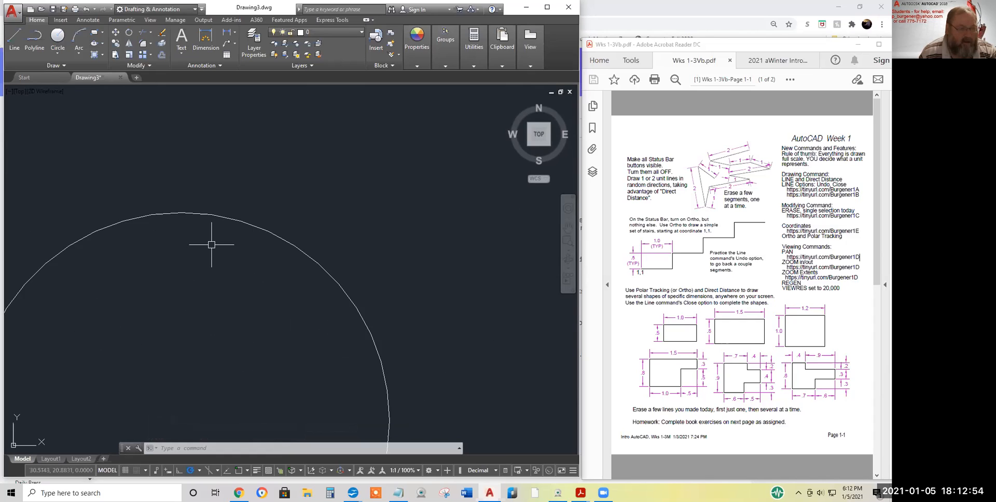
{"action": "scroll", "coordinate": [275, 229], "scroll_direction": "up", "scroll_amount": 2}
{"action": "scroll", "coordinate": [290, 213], "scroll_direction": "up", "scroll_amount": 2}
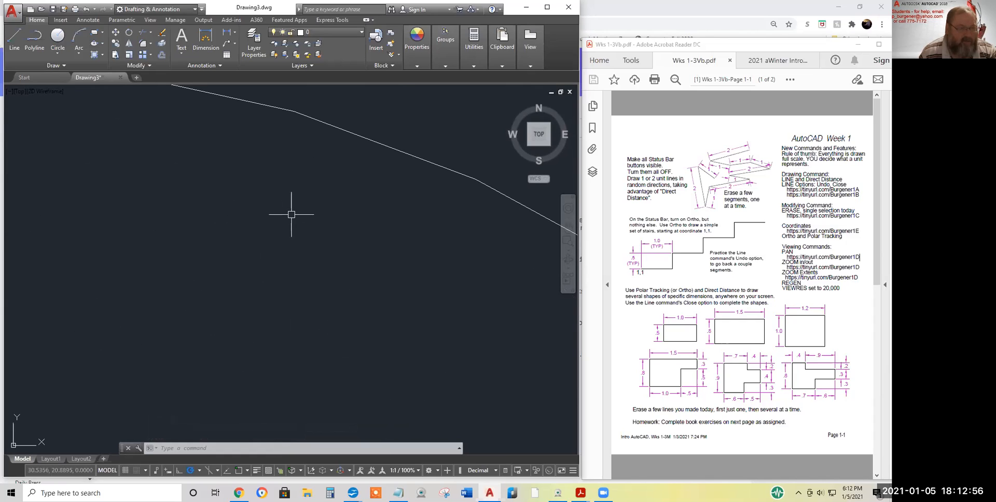
{"action": "mouse_move", "coordinate": [291, 211]}
{"action": "middle_mouse_down"}
{"action": "mouse_move", "coordinate": [263, 329]}
{"action": "mouse_move", "coordinate": [257, 424]}
{"action": "mouse_move", "coordinate": [494, 436]}
{"action": "middle_mouse_up"}
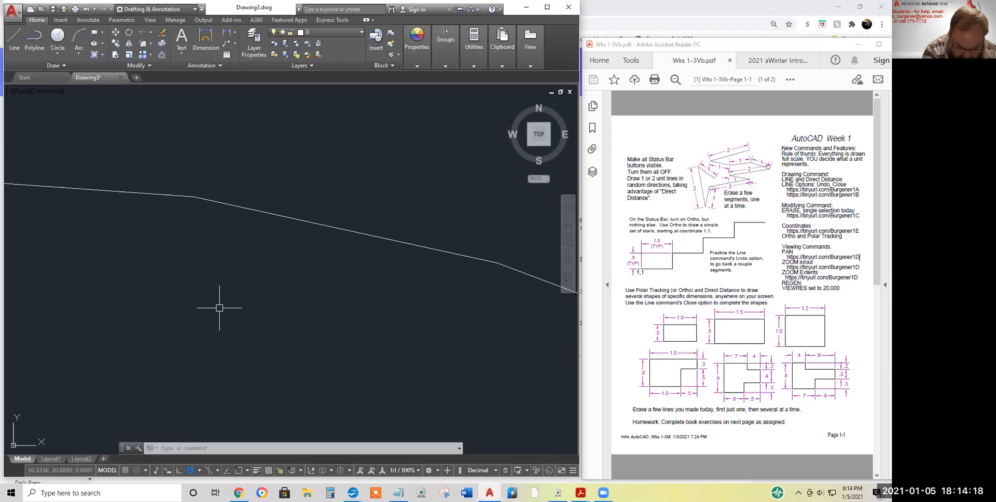
Zoom out until the stair-step line, zigzags, polygon, triangle and both circles are visible
{"action": "scroll", "coordinate": [275, 341], "scroll_direction": "down", "scroll_amount": 8}
{"action": "scroll", "coordinate": [286, 328], "scroll_direction": "down", "scroll_amount": 10}
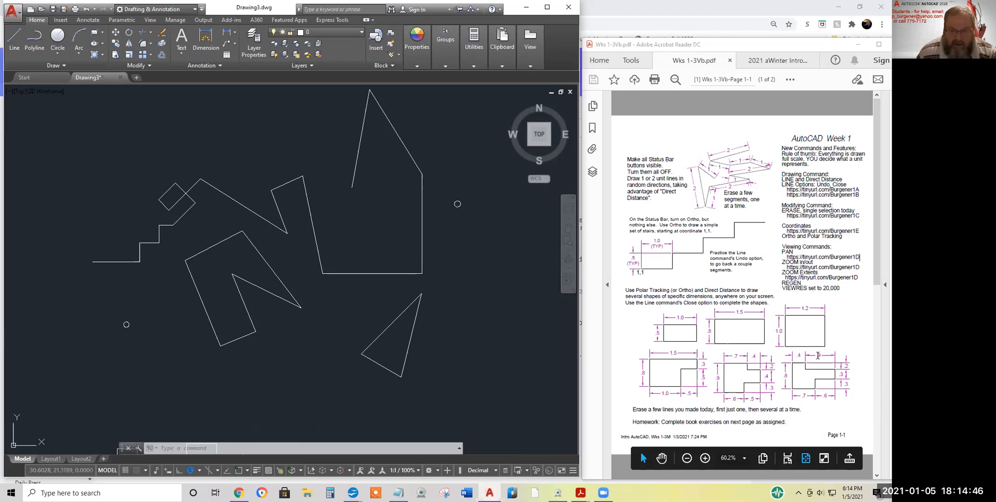
Highlight the .3 dimension, the Page 1-1 footer and the erasing instruction in the worksheet
{"action": "mouse_move", "coordinate": [839, 395]}
{"action": "left_mouse_down"}
{"action": "mouse_move", "coordinate": [823, 397]}
{"action": "mouse_move", "coordinate": [830, 390]}
{"action": "mouse_move", "coordinate": [819, 364]}
{"action": "mouse_move", "coordinate": [803, 387]}
{"action": "left_mouse_up"}
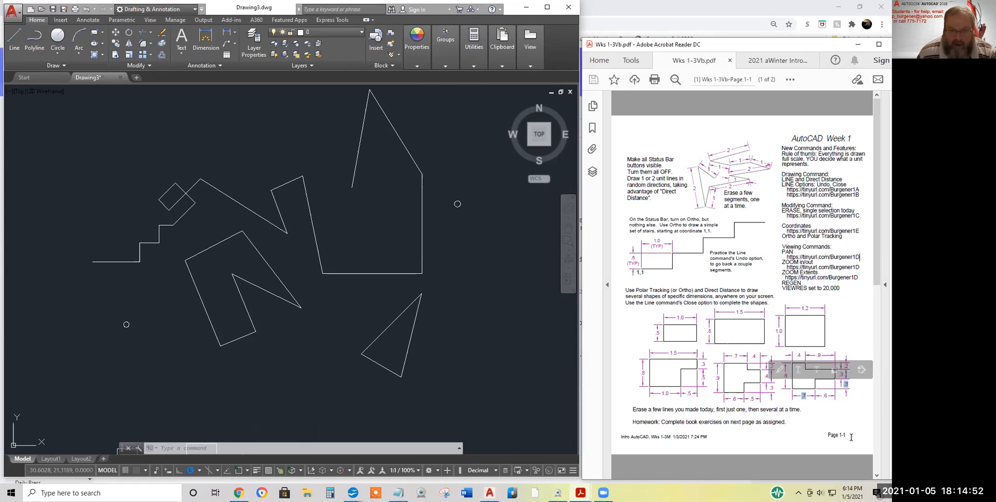
{"action": "left_click_drag", "start_coordinate": [847, 436], "coordinate": [832, 436]}
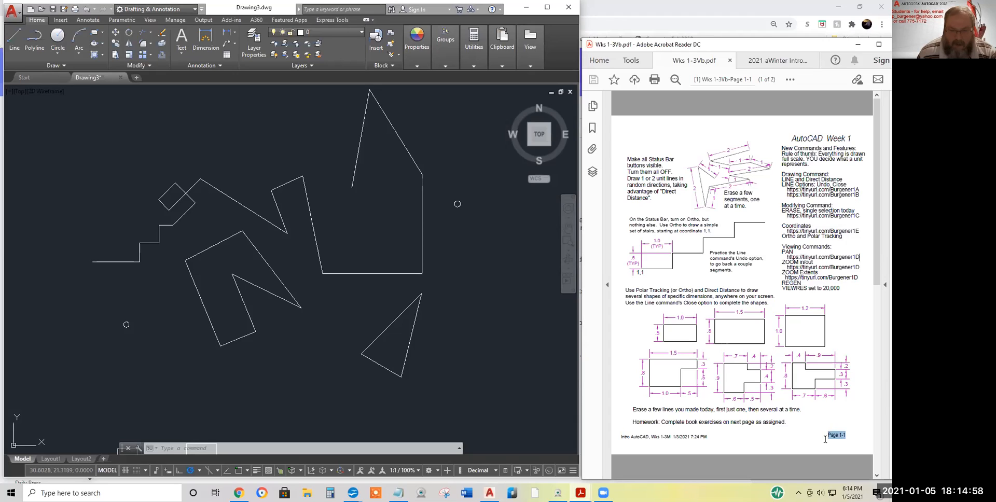
{"action": "left_click_drag", "start_coordinate": [802, 410], "coordinate": [629, 409]}
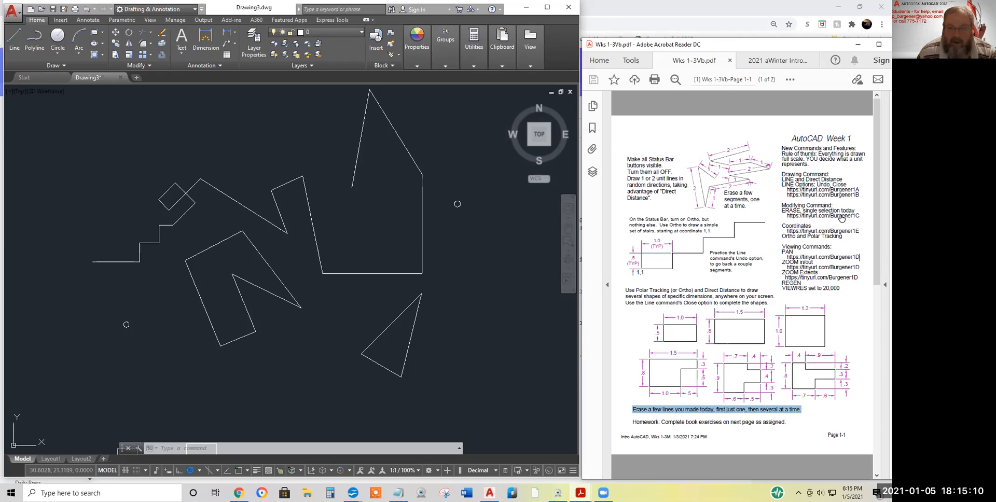
Decline the tinyurl link's security warning and highlight the words 'single selection'
{"action": "left_click", "coordinate": [806, 215]}
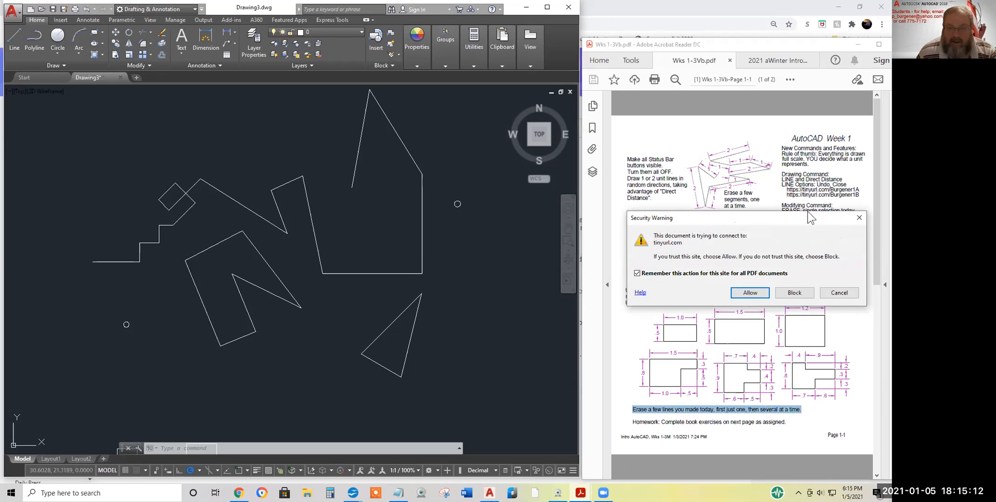
{"action": "left_click", "coordinate": [860, 218]}
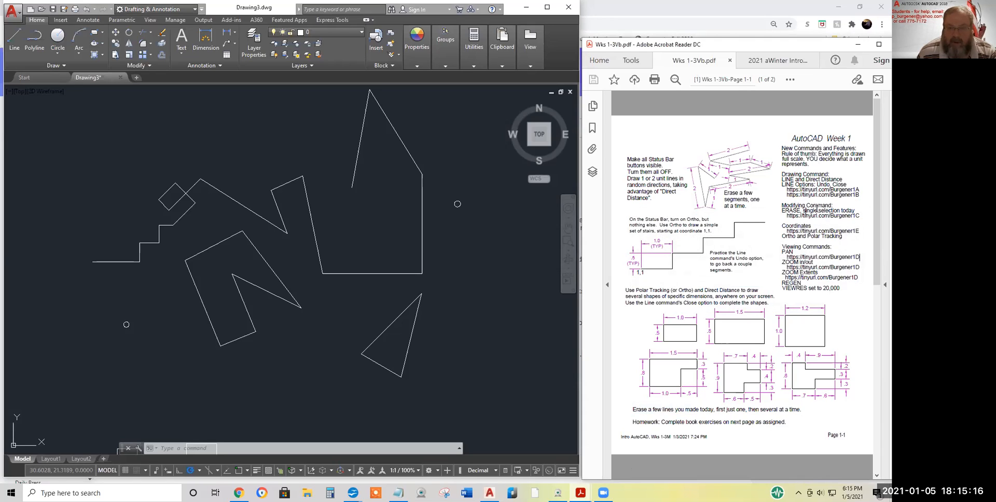
{"action": "left_click_drag", "start_coordinate": [840, 210], "coordinate": [803, 210]}
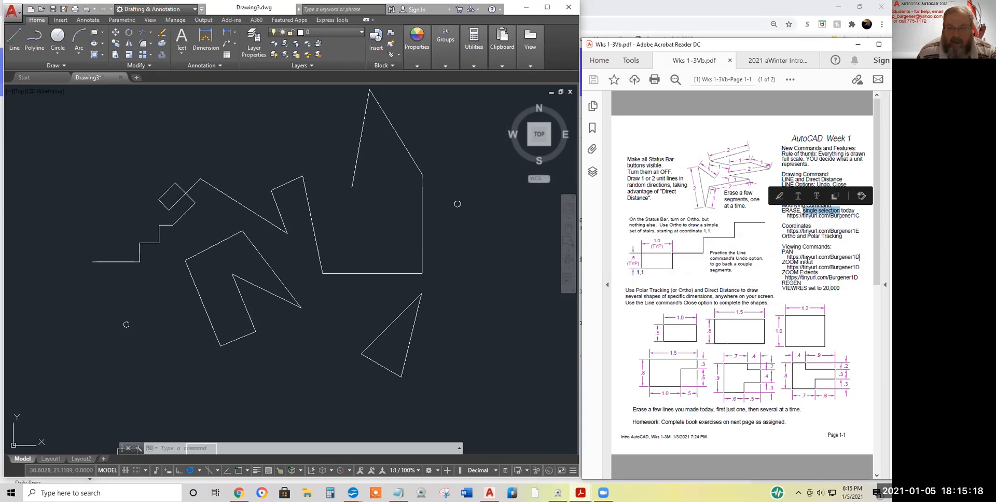
{"action": "left_click", "coordinate": [337, 289]}
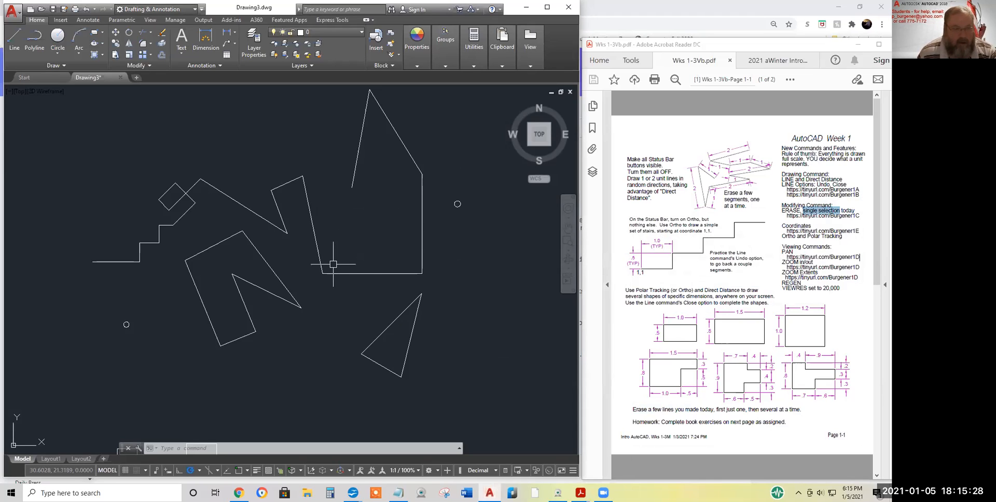
Move the view to open space beside the two small rectangles and start the Line tool
{"action": "scroll", "coordinate": [147, 340], "scroll_direction": "down", "scroll_amount": 4}
{"action": "mouse_move", "coordinate": [164, 343]}
{"action": "middle_mouse_down"}
{"action": "mouse_move", "coordinate": [252, 306]}
{"action": "mouse_move", "coordinate": [337, 312]}
{"action": "middle_mouse_up"}
{"action": "scroll", "coordinate": [341, 317], "scroll_direction": "up", "scroll_amount": 5}
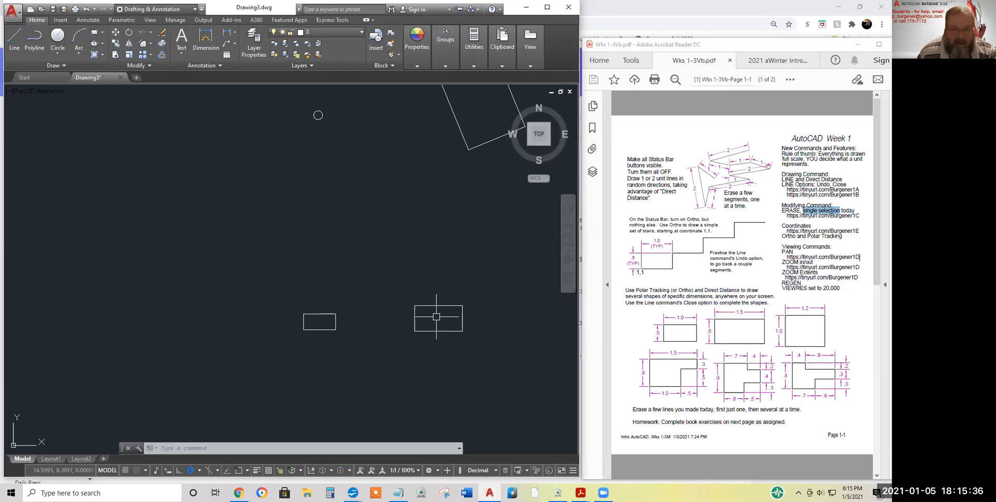
{"action": "middle_click_drag", "start_coordinate": [436, 316], "coordinate": [282, 307]}
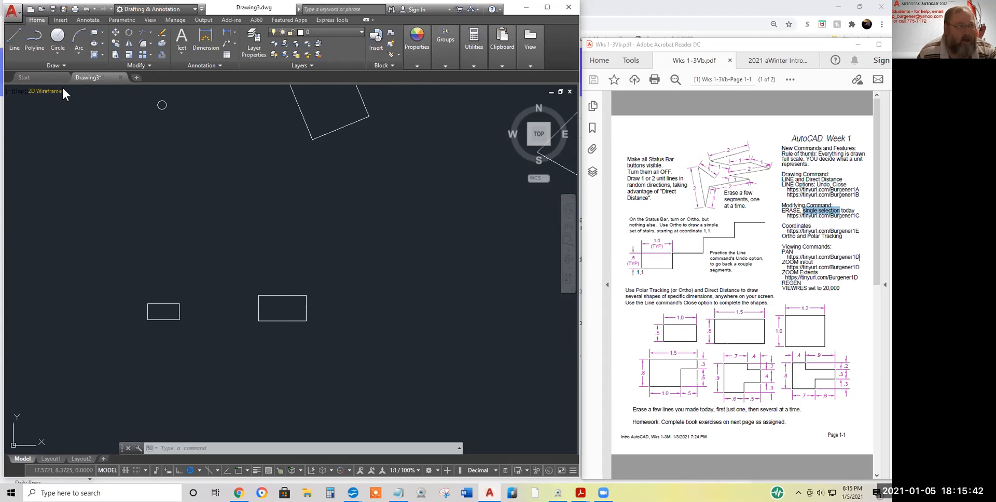
{"action": "left_click", "coordinate": [15, 37]}
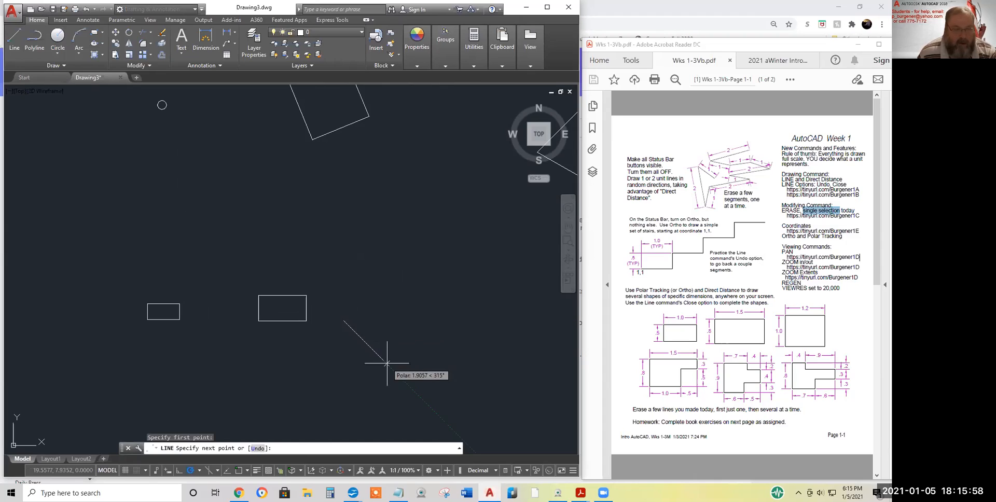
Choose the 45, 90, 135, 180 polar tracking angle setting
{"action": "left_click", "coordinate": [200, 471]}
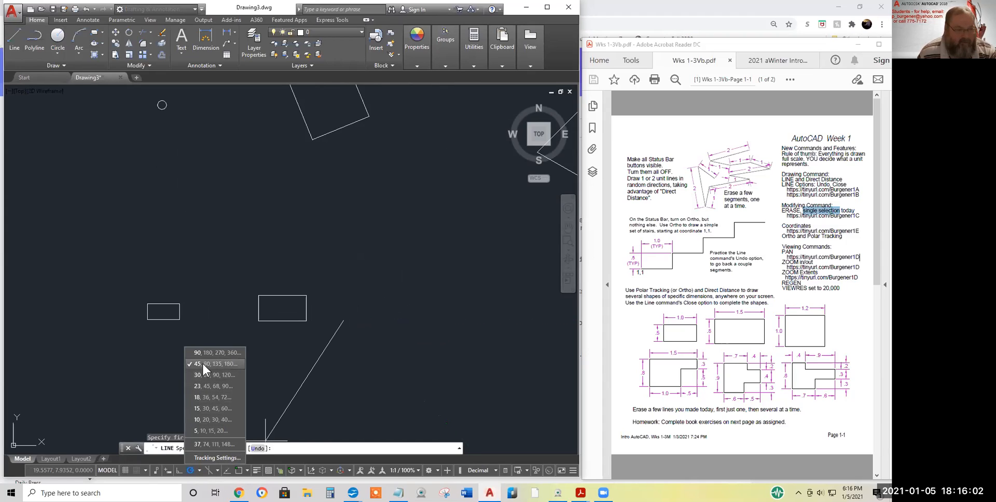
{"action": "left_click", "coordinate": [348, 328]}
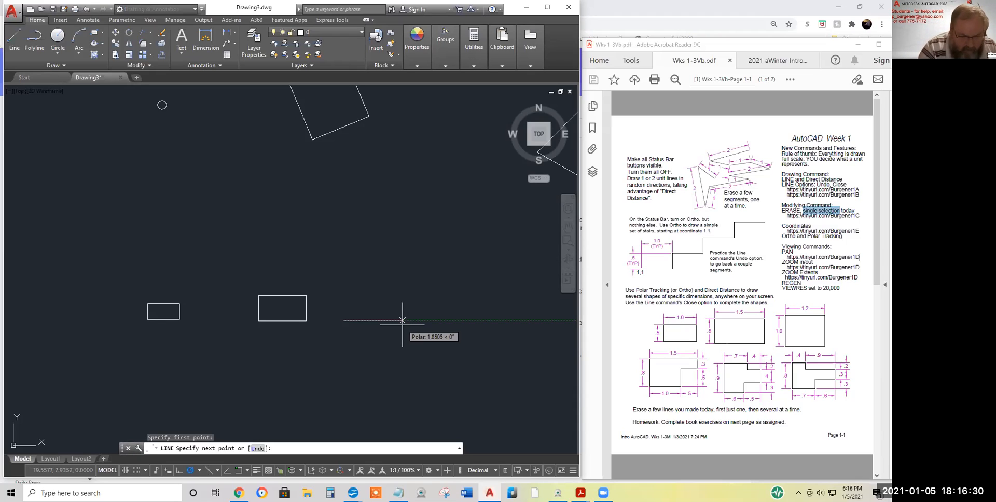
Trace the outline's first sides with polar-tracked lengths .7, .3, .6 and .3
{"action": "key", "text": "Return"}
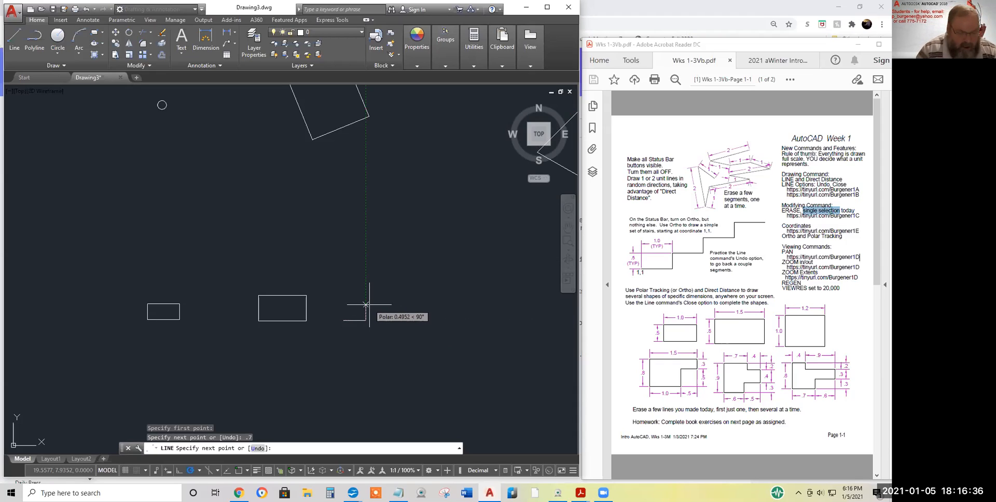
{"action": "type", "text": ".3"}
{"action": "key", "text": "Return"}
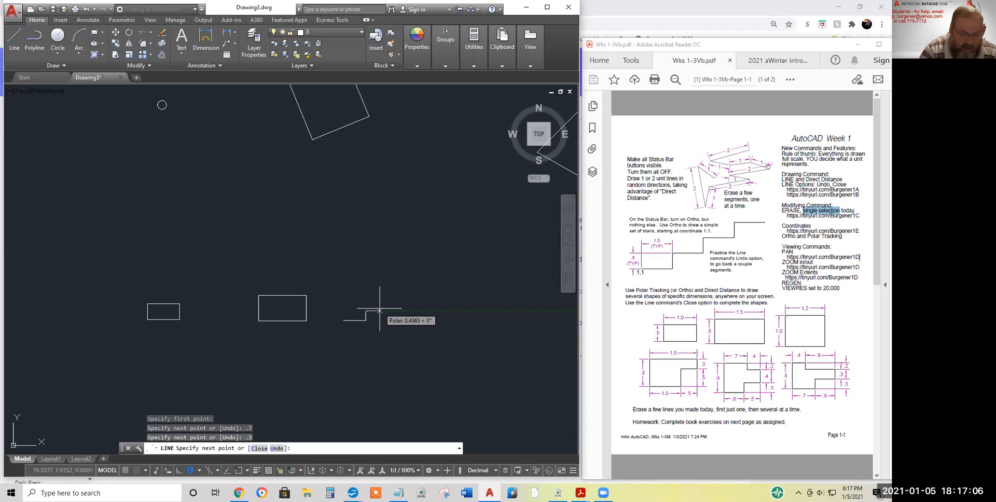
{"action": "type", "text": "."}
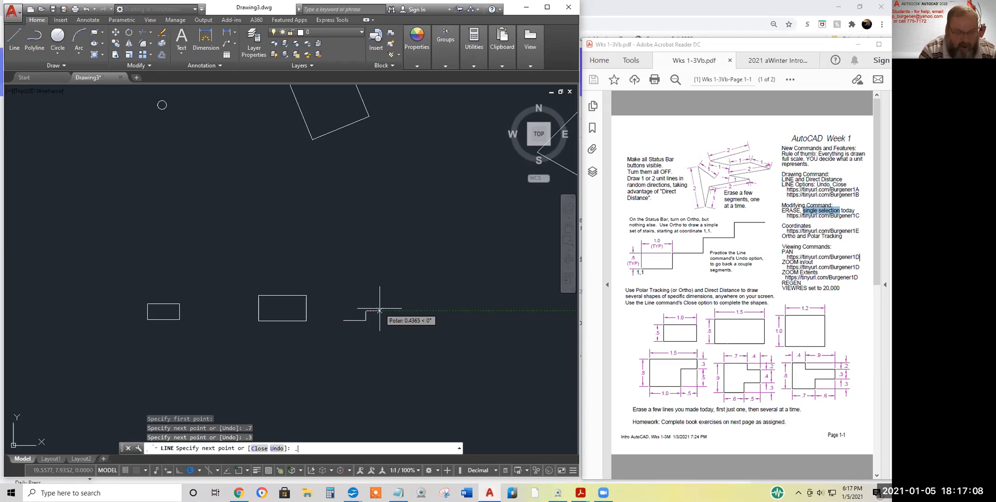
{"action": "type", "text": "6"}
{"action": "key", "text": "Return"}
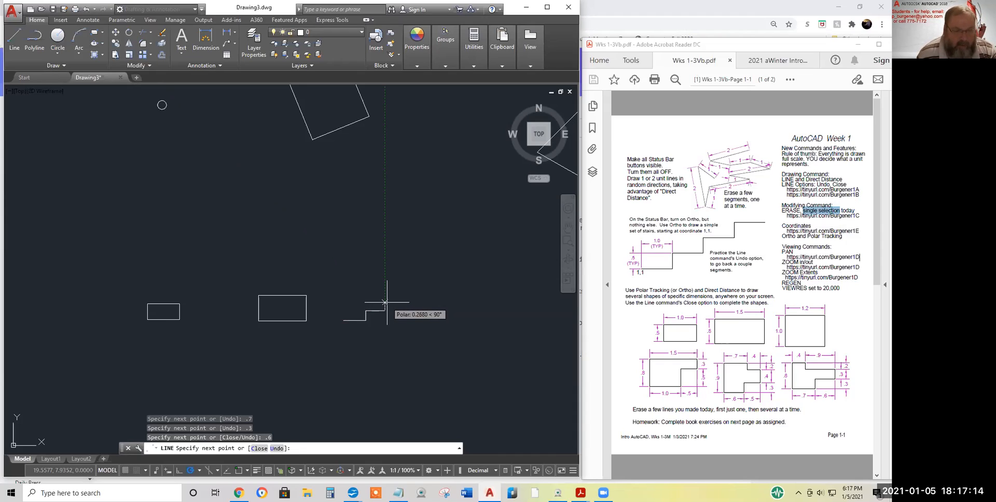
{"action": "type", "text": "."}
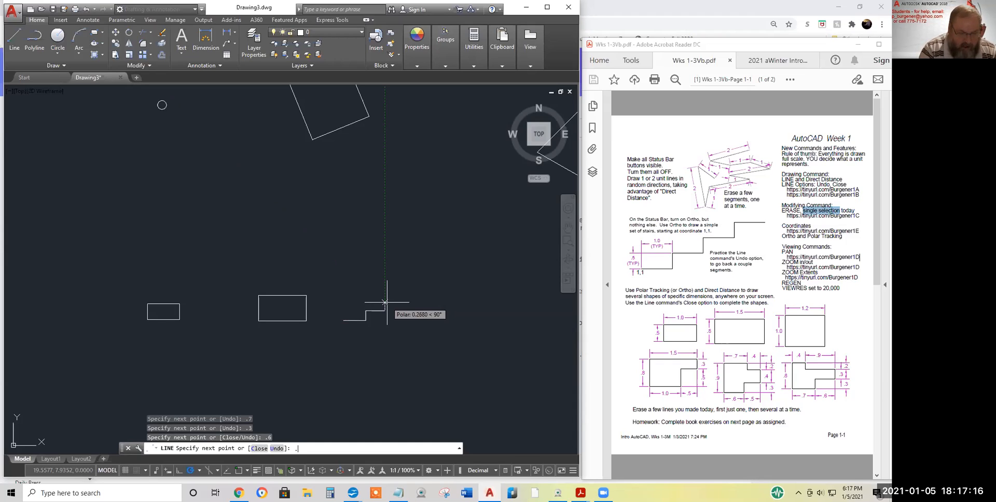
{"action": "type", "text": "3"}
{"action": "key", "text": "Return"}
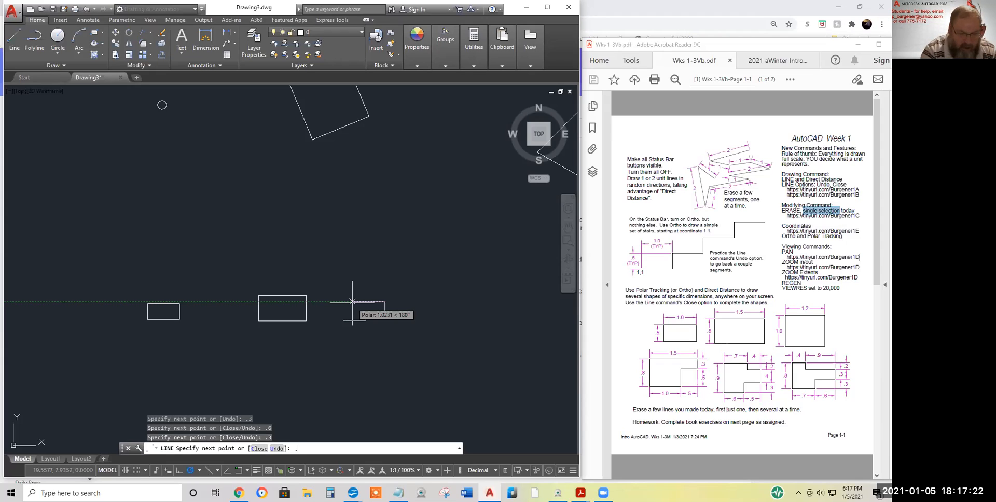
Add the 0.9 left, 0.2 up and 0.4 segments, then close the outline to its start
{"action": "type", "text": ".9"}
{"action": "key", "text": "Return"}
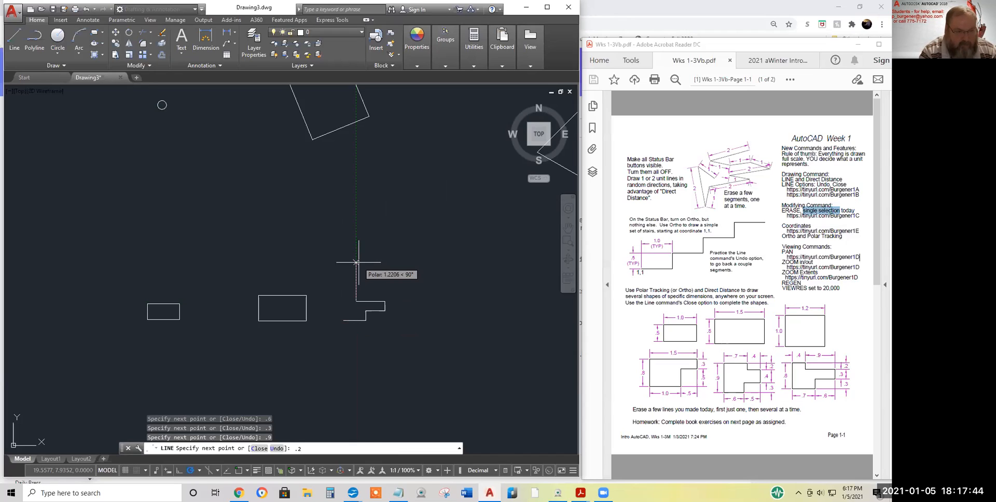
{"action": "key", "text": "Return"}
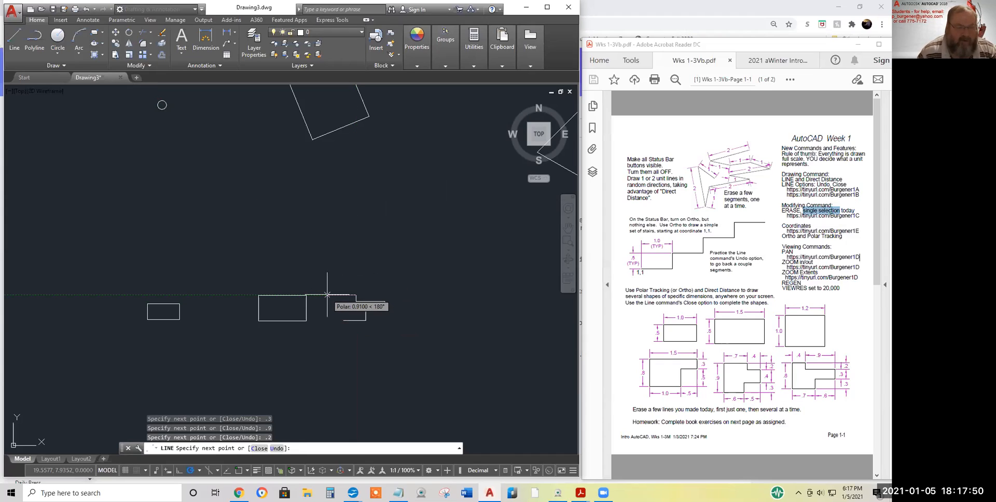
{"action": "type", "text": "."}
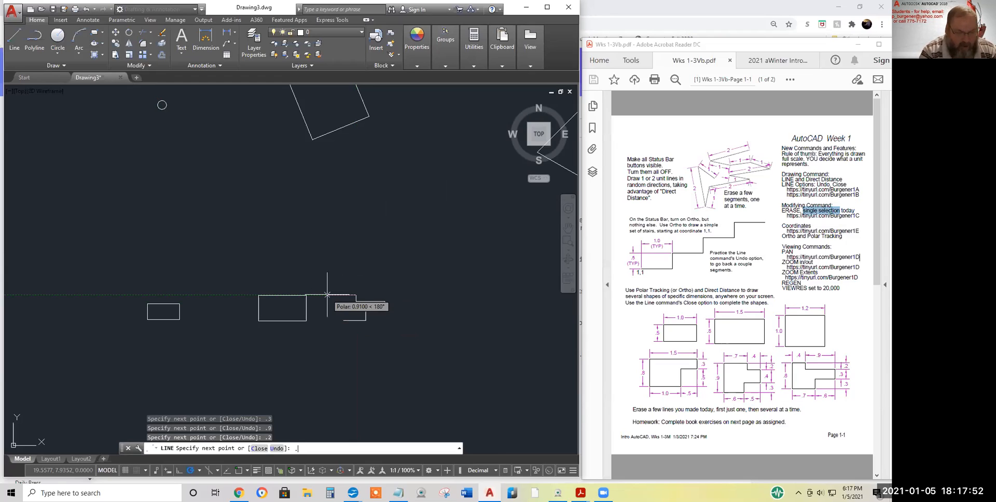
{"action": "type", "text": "4"}
{"action": "key", "text": "Return"}
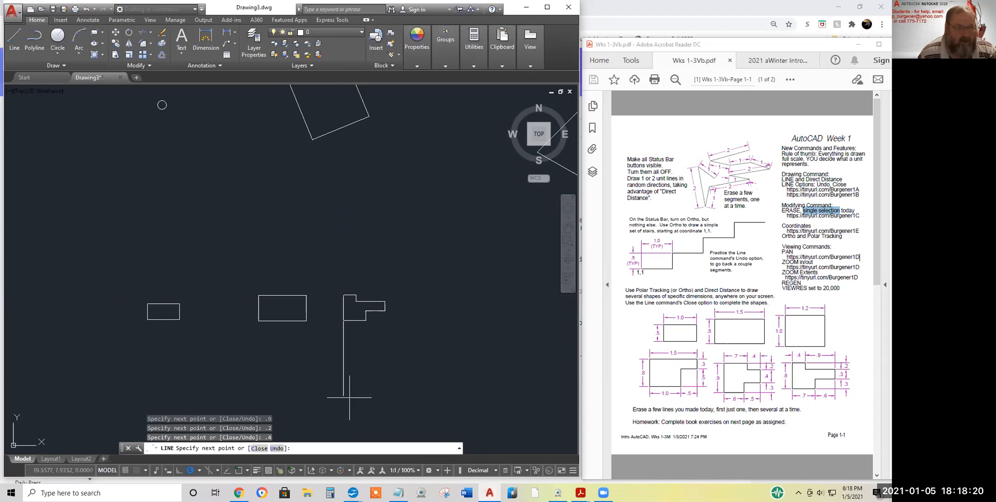
{"action": "right_click", "coordinate": [395, 255]}
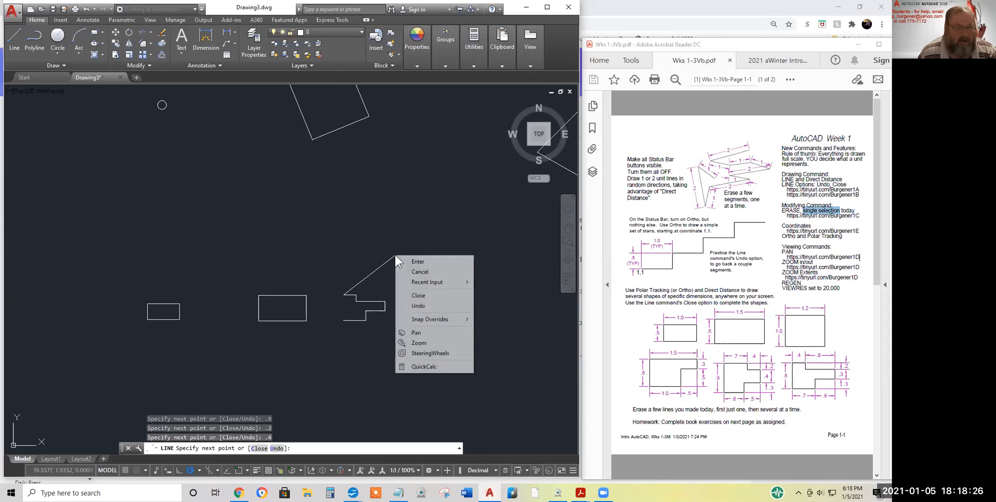
{"action": "left_click", "coordinate": [422, 295]}
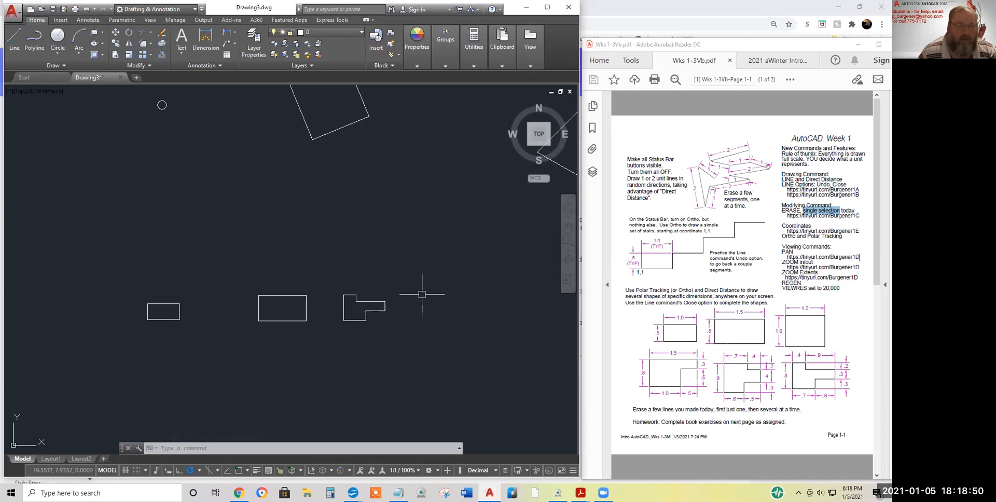
Zoom out to show the new shapes together with the earlier practice lines above them
{"action": "scroll", "coordinate": [370, 205], "scroll_direction": "down", "scroll_amount": 5}
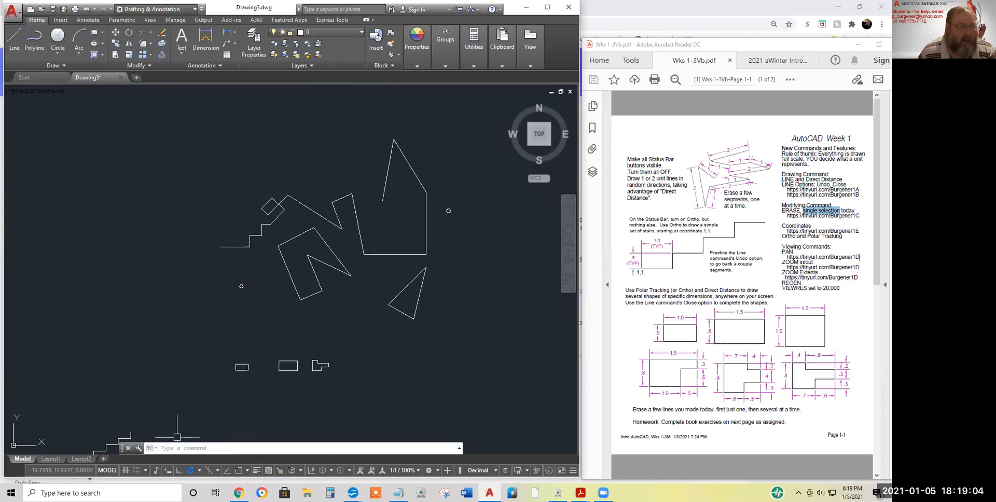
Erase one diagonal practice line in the middle of the drawing
{"action": "left_click", "coordinate": [162, 30]}
{"action": "left_click", "coordinate": [299, 202]}
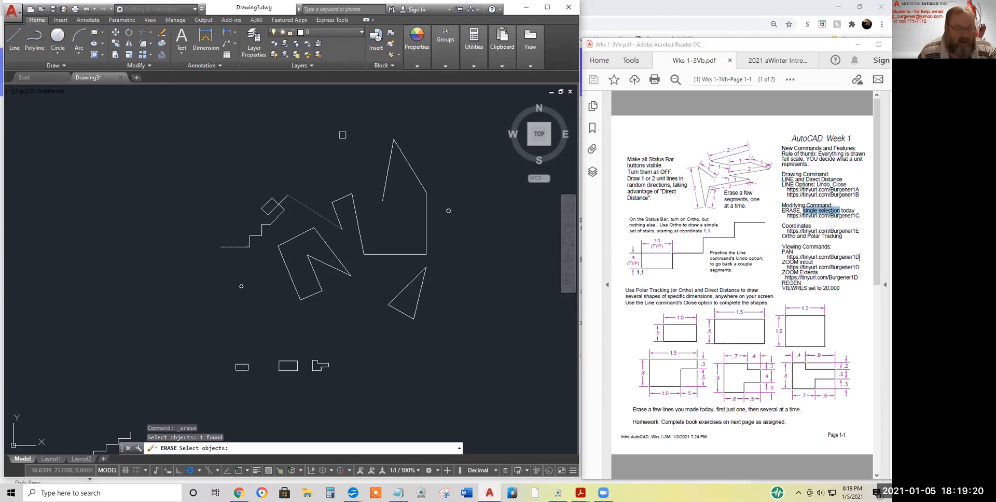
{"action": "key", "text": "Return"}
{"action": "key", "text": "Return"}
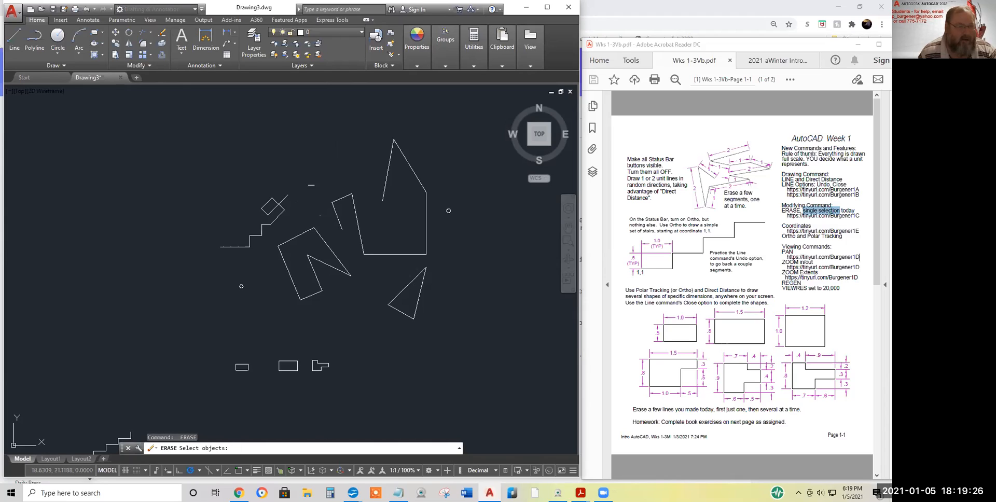
Erase the stray lines, the triangle's right edge and several polygon edges
{"action": "left_click", "coordinate": [295, 235]}
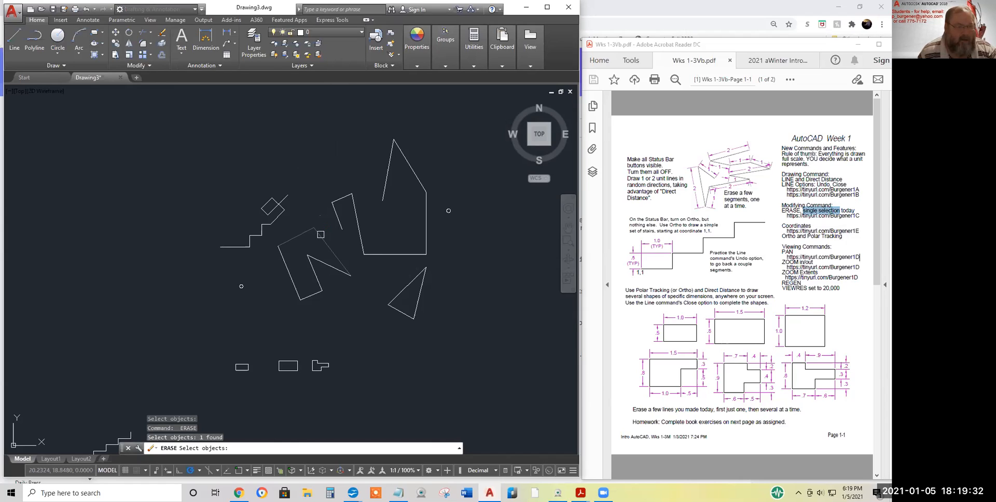
{"action": "left_click", "coordinate": [321, 235]}
{"action": "left_click", "coordinate": [341, 220]}
{"action": "left_click", "coordinate": [343, 198]}
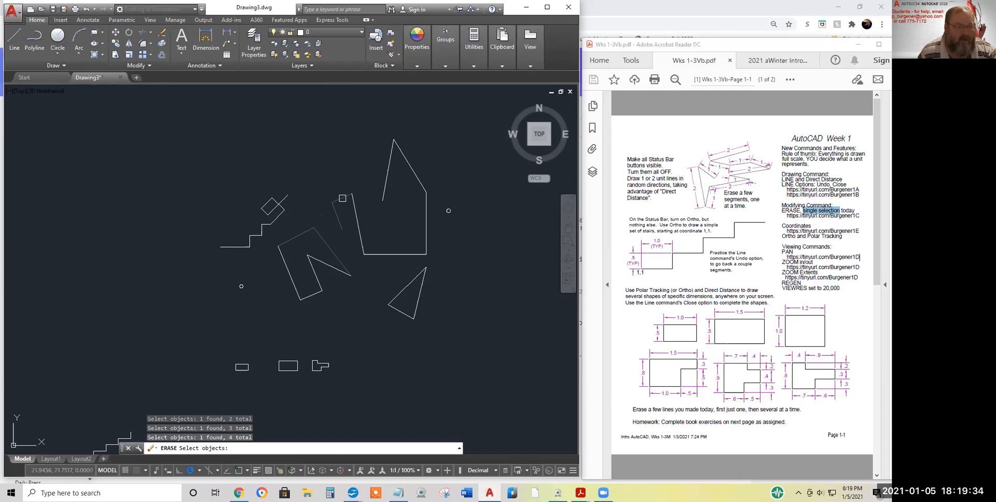
{"action": "left_click", "coordinate": [350, 203]}
{"action": "left_click", "coordinate": [388, 176]}
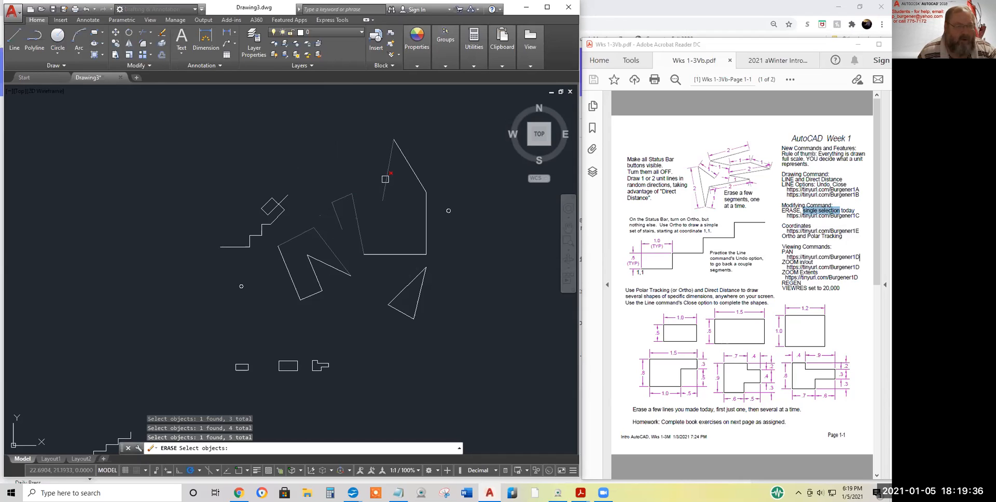
{"action": "left_click", "coordinate": [405, 165]}
{"action": "left_click", "coordinate": [420, 296]}
{"action": "left_click", "coordinate": [408, 254]}
{"action": "left_click", "coordinate": [410, 172]}
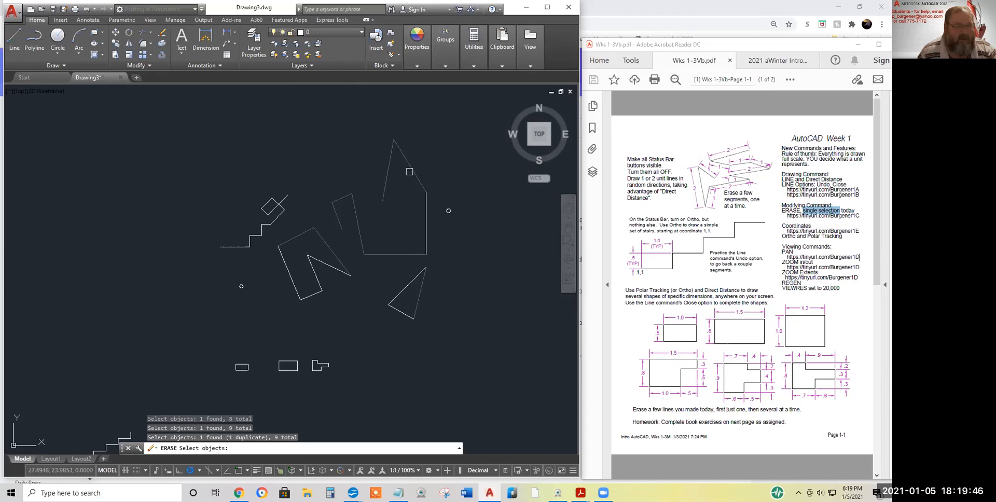
{"action": "left_click", "coordinate": [410, 168]}
{"action": "left_click", "coordinate": [409, 170]}
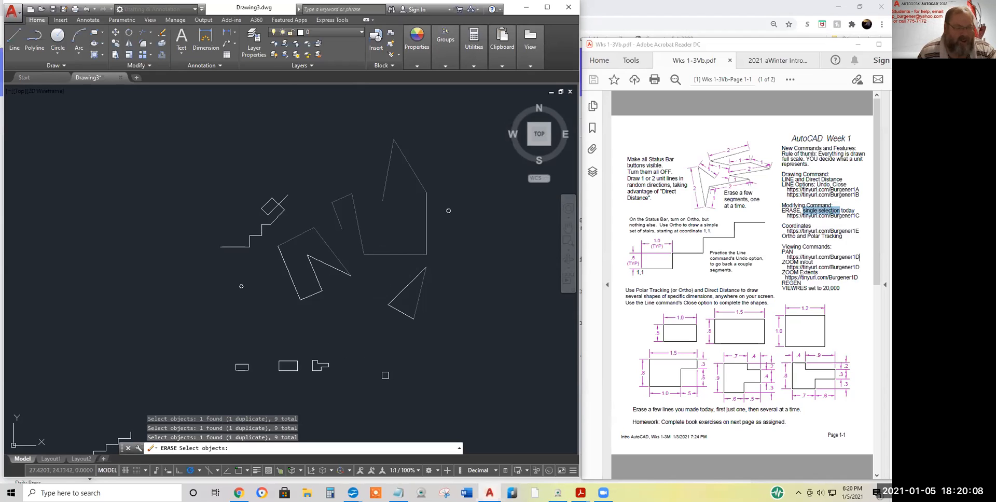
{"action": "key", "text": "Return"}
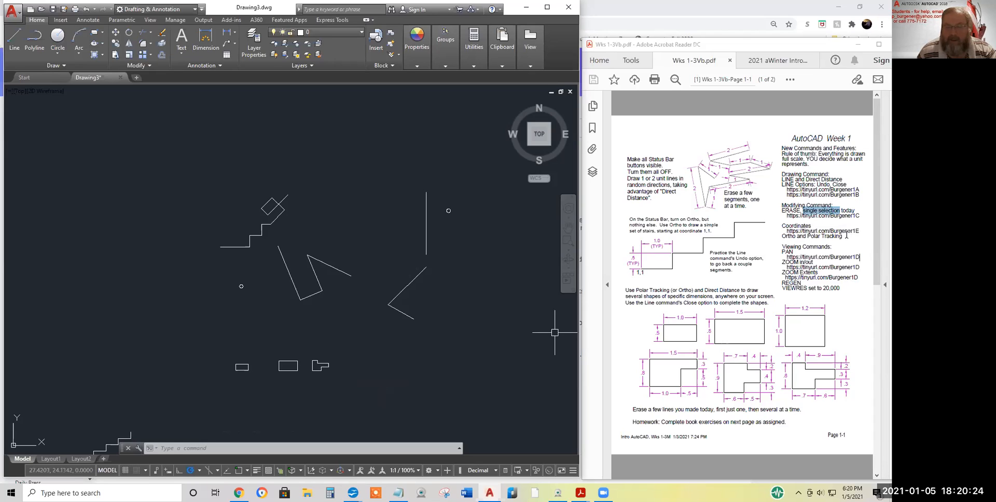
{"action": "left_click_drag", "start_coordinate": [843, 236], "coordinate": [808, 238]}
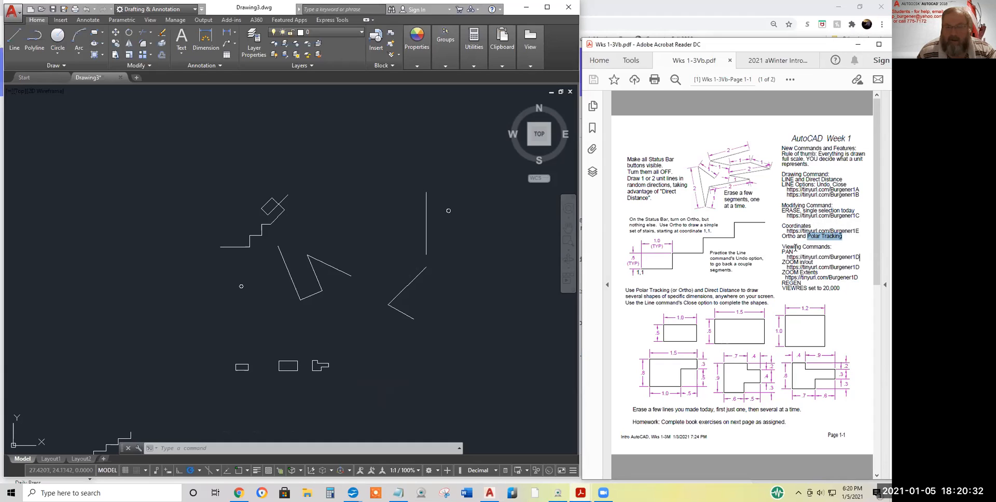
{"action": "left_click_drag", "start_coordinate": [783, 246], "coordinate": [782, 272]}
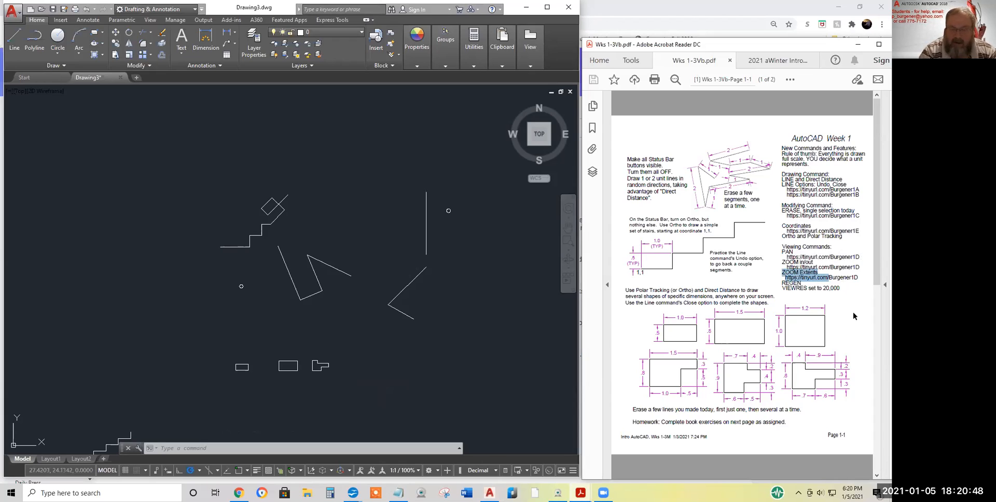
{"action": "left_click_drag", "start_coordinate": [840, 289], "coordinate": [783, 283]}
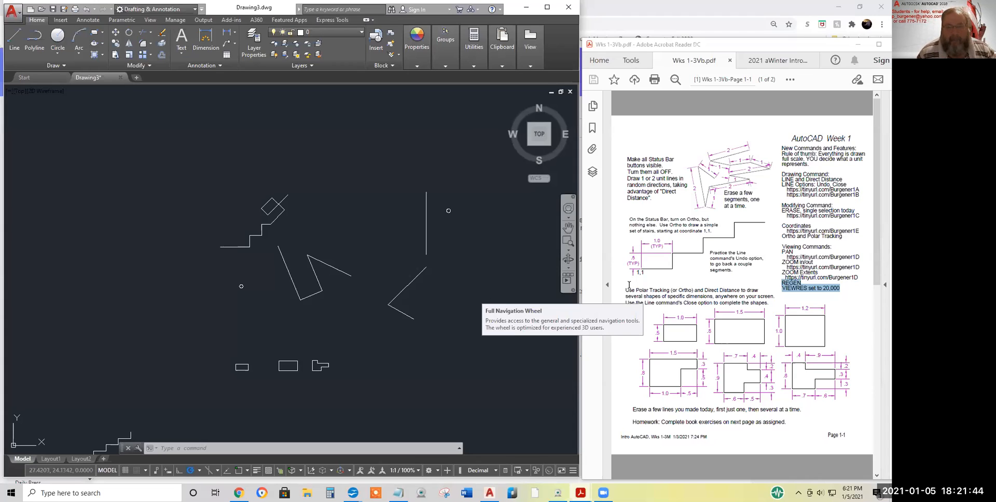
{"action": "left_click", "coordinate": [645, 281]}
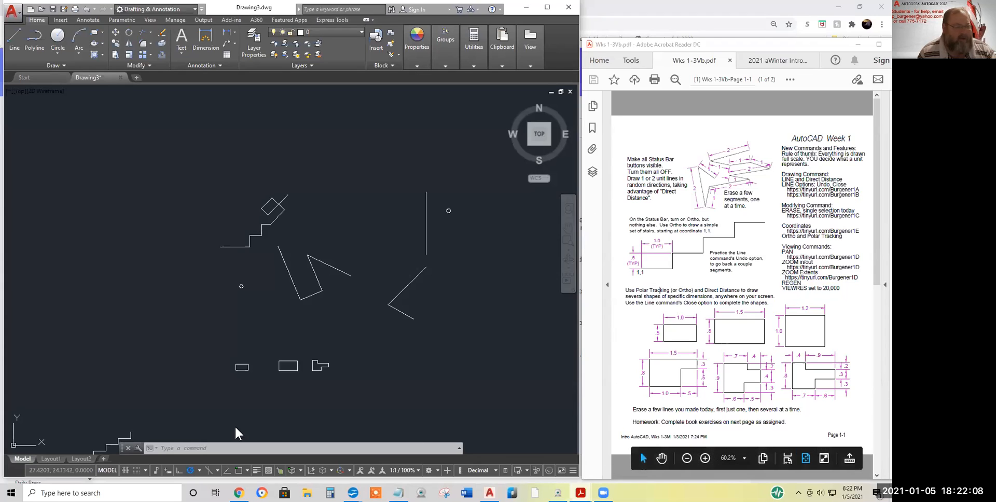
{"action": "left_click", "coordinate": [210, 448]}
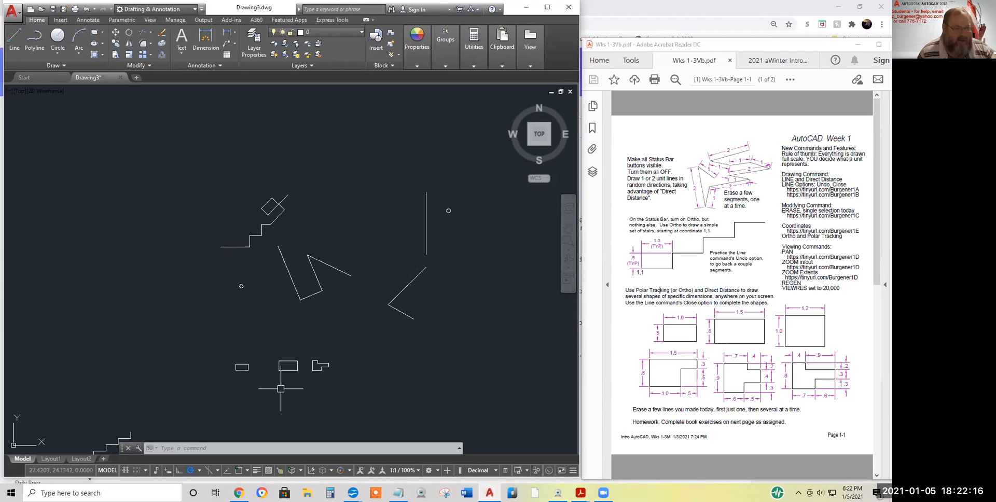
{"action": "left_click", "coordinate": [343, 298]}
{"action": "left_click", "coordinate": [307, 253]}
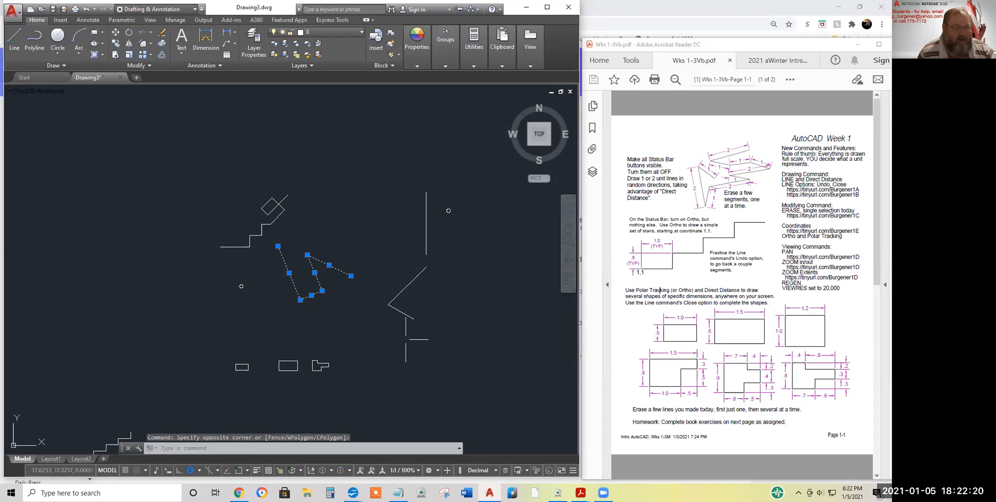
{"action": "left_click", "coordinate": [396, 310]}
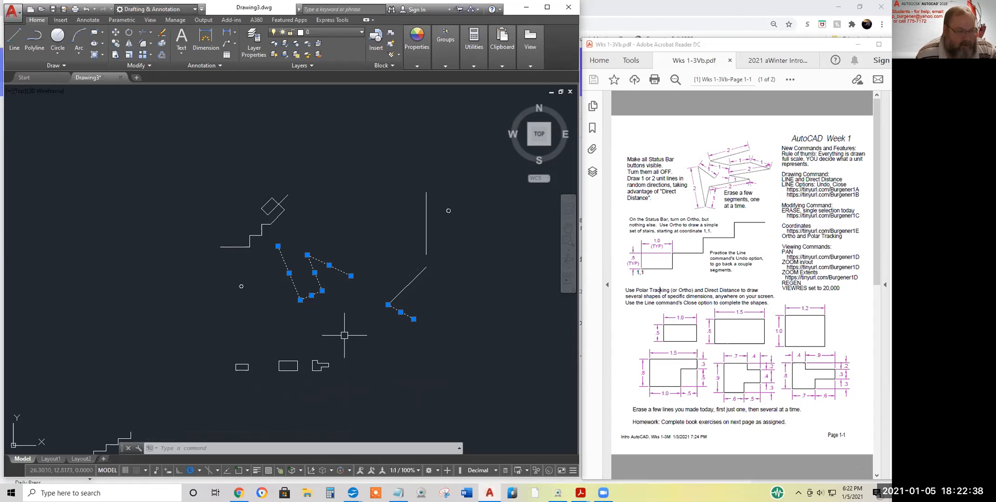
{"action": "key", "text": "Escape"}
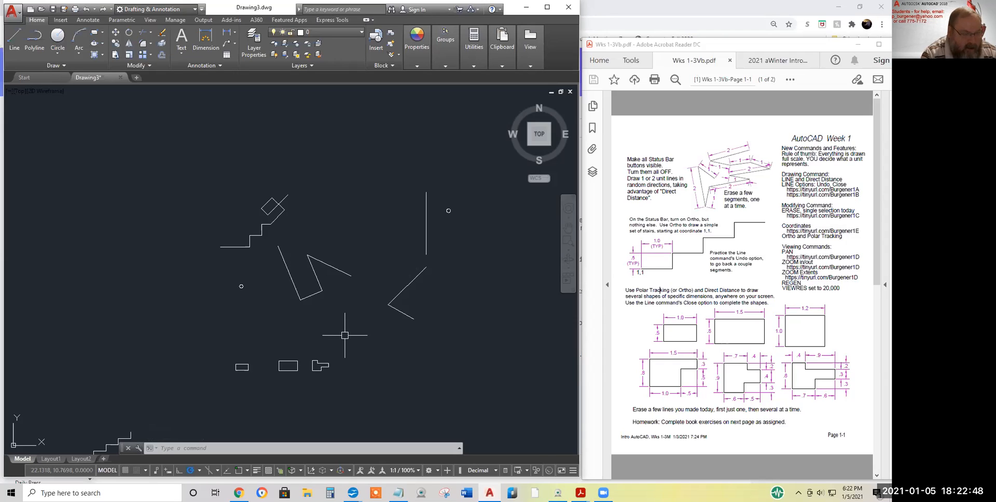
{"action": "left_click", "coordinate": [315, 272]}
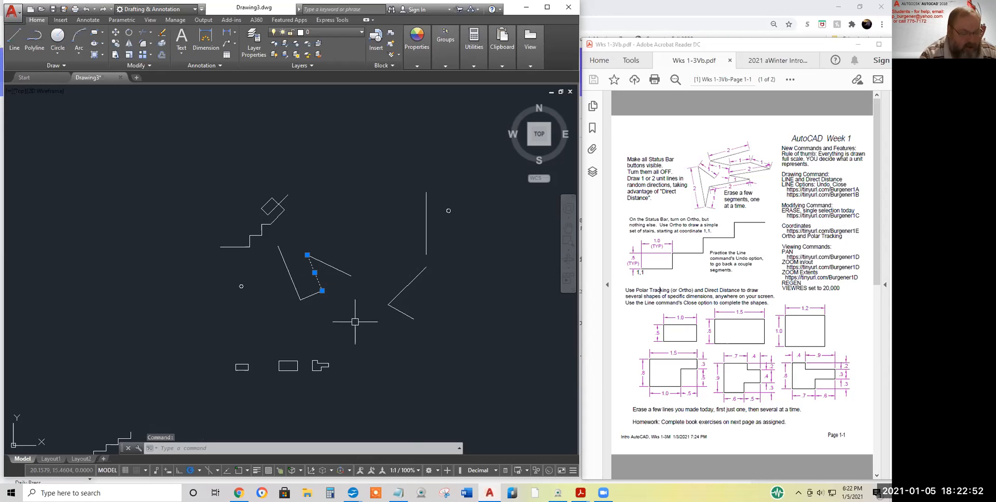
{"action": "key", "text": "Escape"}
{"action": "key", "text": "Escape"}
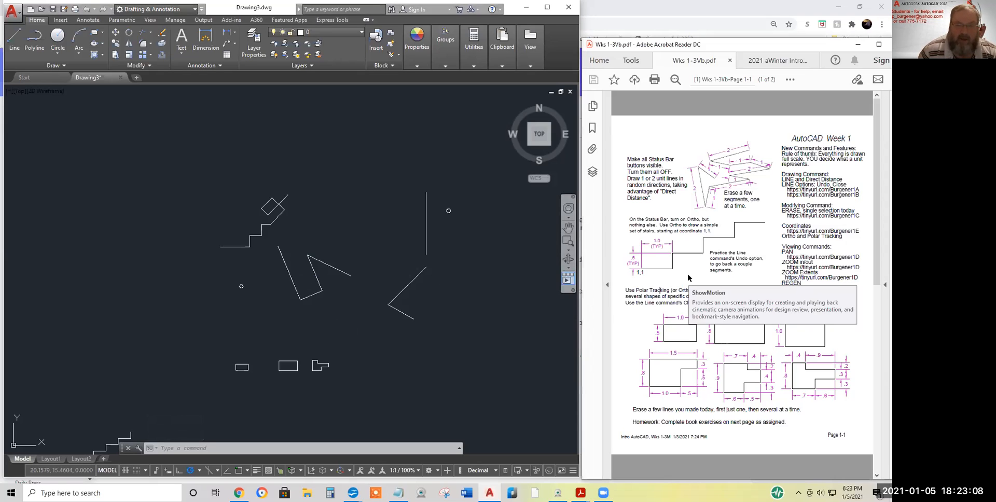
Scroll Wks 1-3Vb.pdf to page 2, showing dimensioned exercise shapes 1, 2, 7, 8 and 9
{"action": "scroll", "coordinate": [690, 279], "scroll_direction": "down", "scroll_amount": 1}
{"action": "scroll", "coordinate": [708, 277], "scroll_direction": "up", "scroll_amount": 1}
{"action": "scroll", "coordinate": [701, 265], "scroll_direction": "down", "scroll_amount": 1}
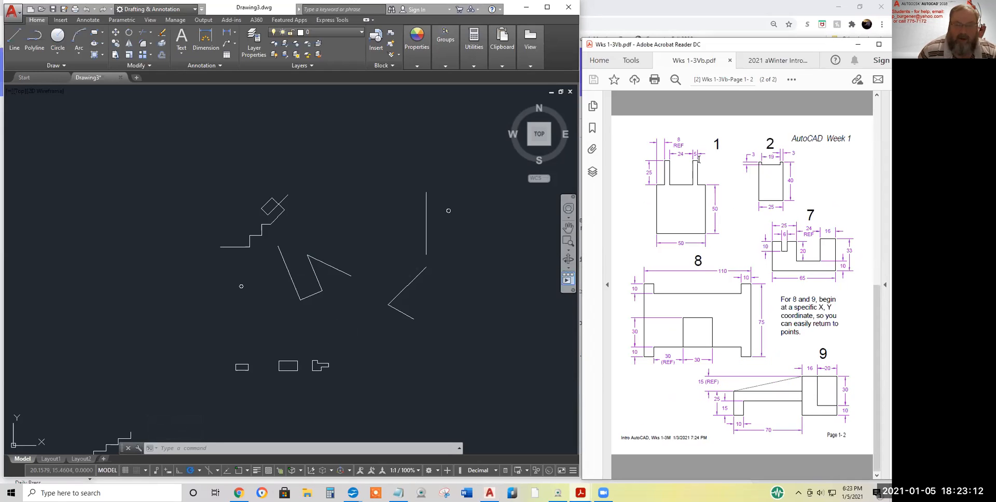
{"action": "scroll", "coordinate": [698, 162], "scroll_direction": "up", "scroll_amount": 1}
{"action": "scroll", "coordinate": [701, 169], "scroll_direction": "down", "scroll_amount": 1}
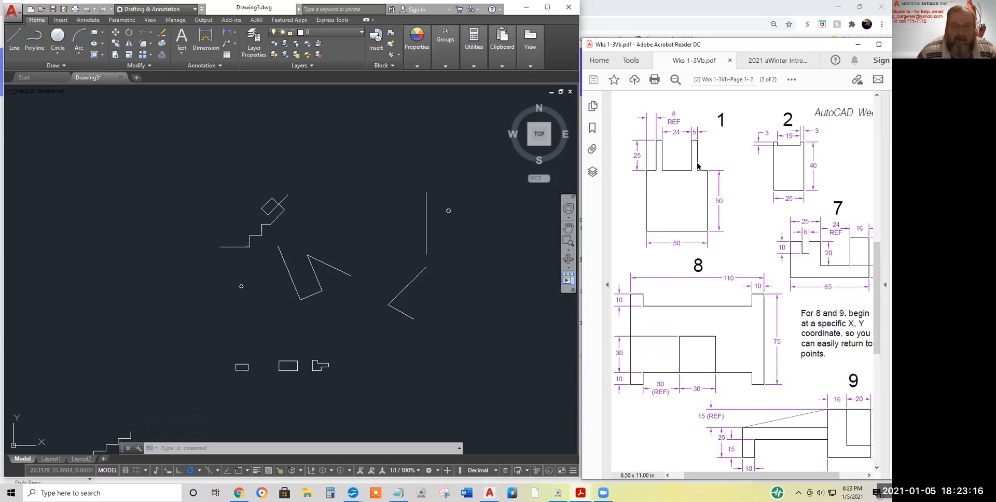
{"action": "scroll", "coordinate": [698, 165], "scroll_direction": "up", "scroll_amount": 3, "text": "ctrl"}
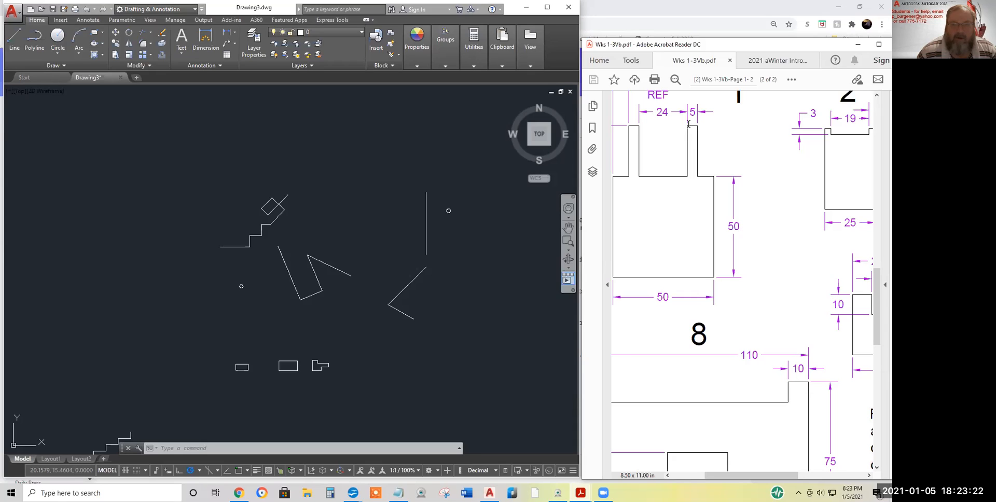
{"action": "scroll", "coordinate": [732, 159], "scroll_direction": "down", "scroll_amount": 3, "text": "ctrl"}
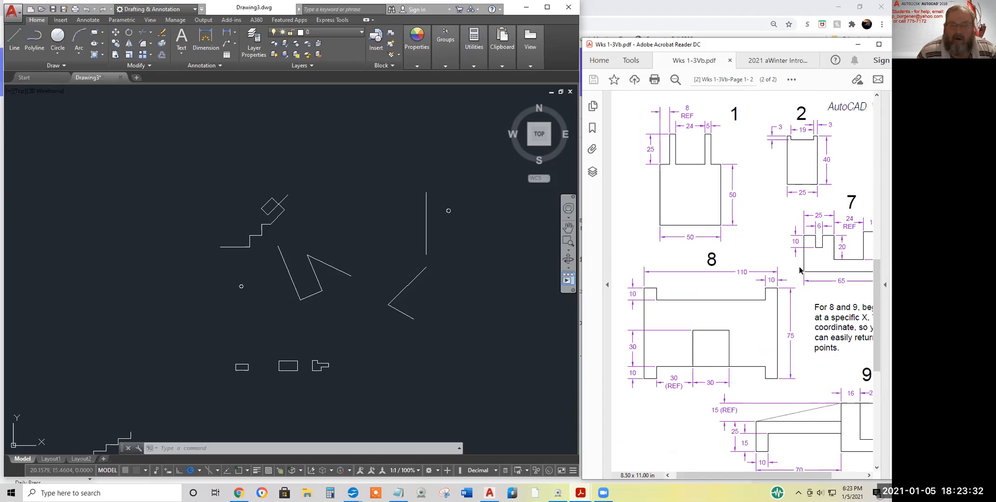
{"action": "scroll", "coordinate": [777, 255], "scroll_direction": "down", "scroll_amount": 1}
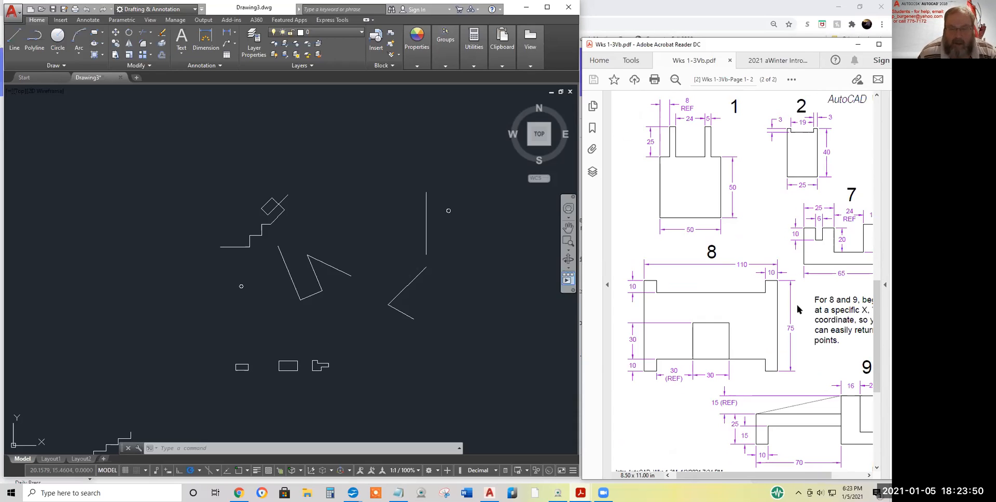
{"action": "scroll", "coordinate": [799, 308], "scroll_direction": "down", "scroll_amount": 1}
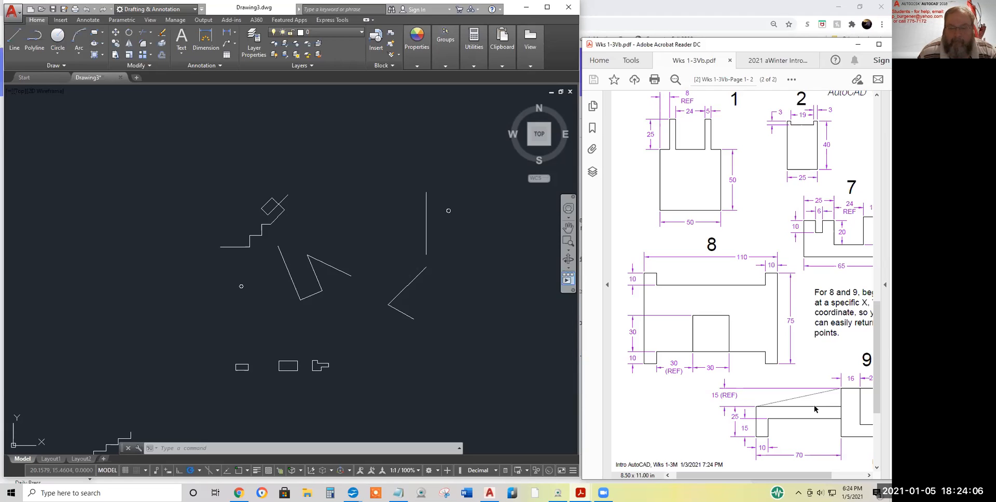
Scroll the worksheet PDF until figures 1 and 2 are fully visible, then switch back to AutoCAD
{"action": "mouse_move", "coordinate": [789, 475]}
{"action": "left_mouse_down"}
{"action": "mouse_move", "coordinate": [825, 476]}
{"action": "mouse_move", "coordinate": [792, 471]}
{"action": "left_mouse_up"}
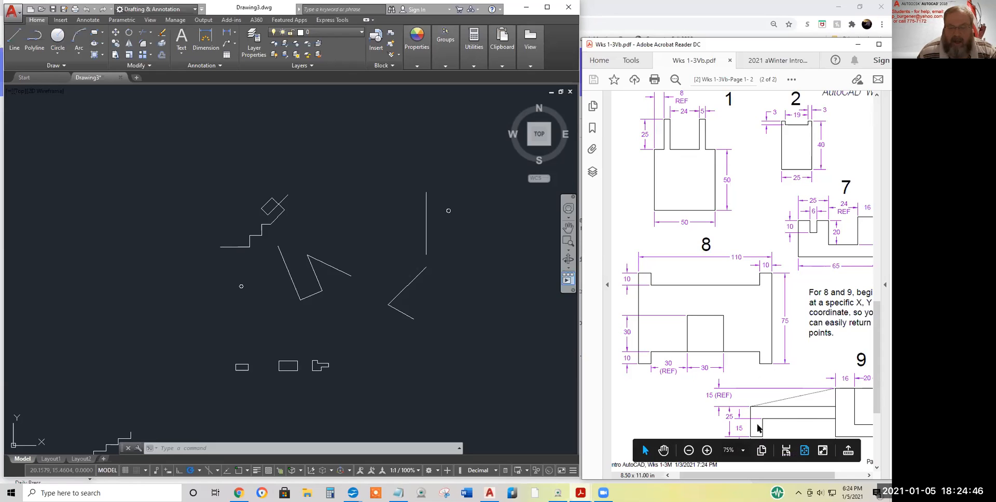
{"action": "scroll", "coordinate": [758, 427], "scroll_direction": "down", "scroll_amount": 1}
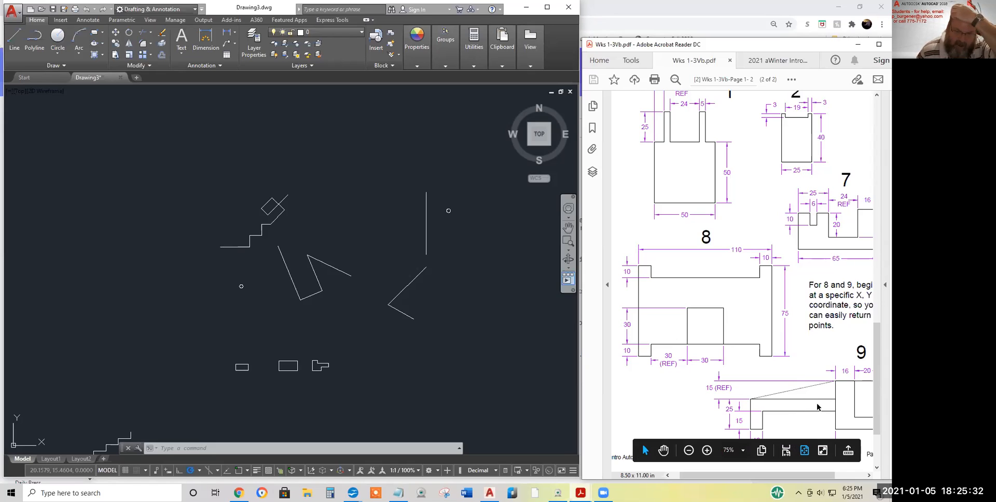
{"action": "scroll", "coordinate": [826, 328], "scroll_direction": "down", "scroll_amount": 1}
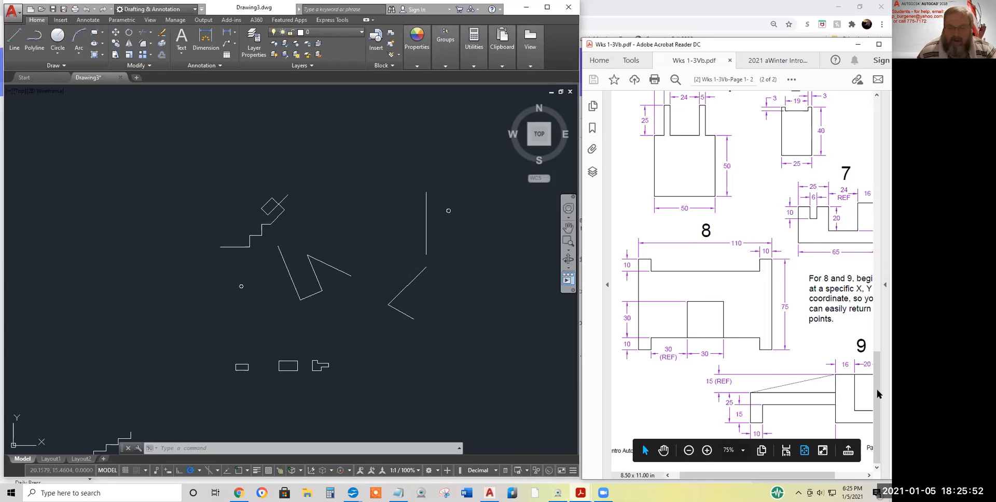
{"action": "scroll", "coordinate": [721, 181], "scroll_direction": "up", "scroll_amount": 2}
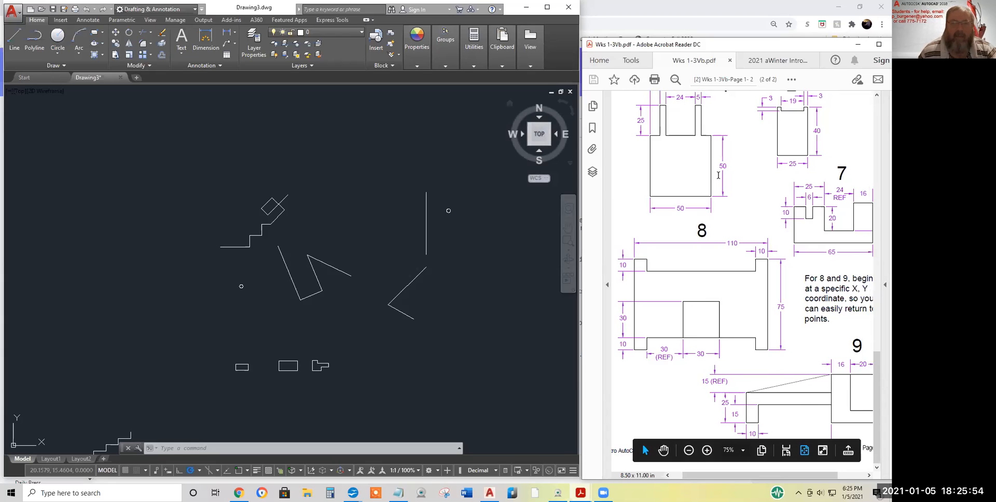
{"action": "scroll", "coordinate": [722, 178], "scroll_direction": "up", "scroll_amount": 2}
{"action": "left_click", "coordinate": [461, 265]}
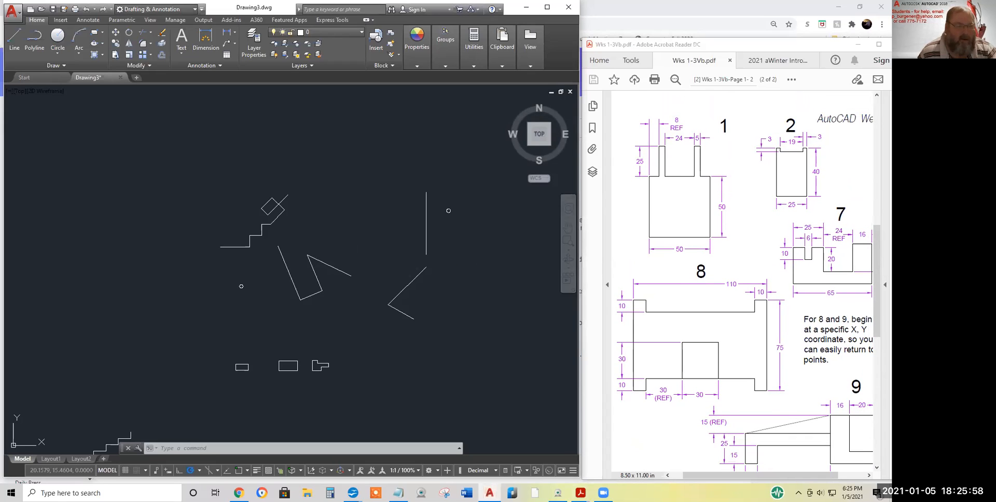
Close Drawing3, discarding its changes, and create a new blank Drawing4
{"action": "left_click", "coordinate": [120, 77]}
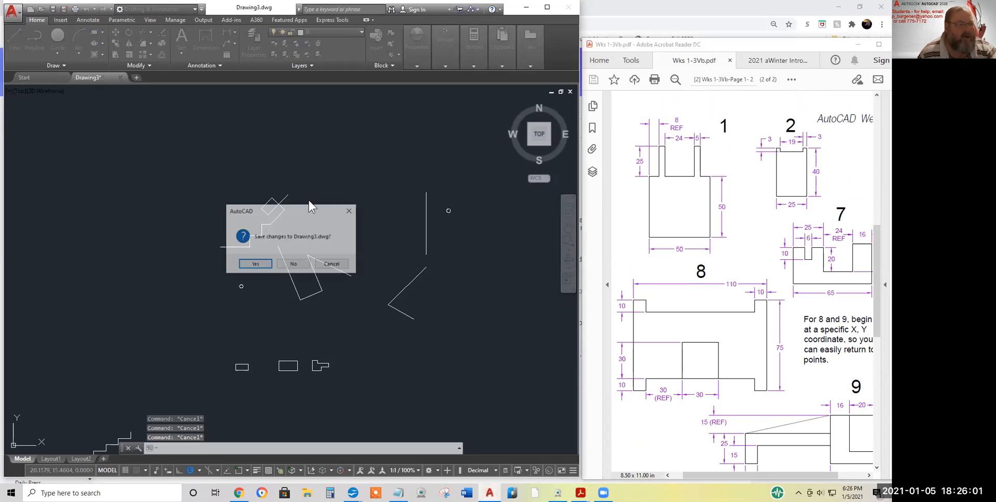
{"action": "left_click", "coordinate": [293, 264]}
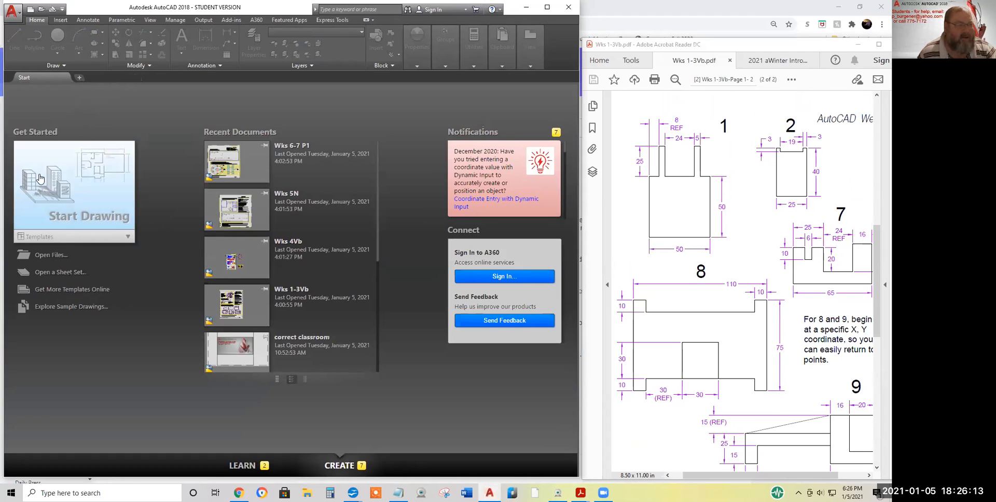
{"action": "left_click", "coordinate": [79, 77]}
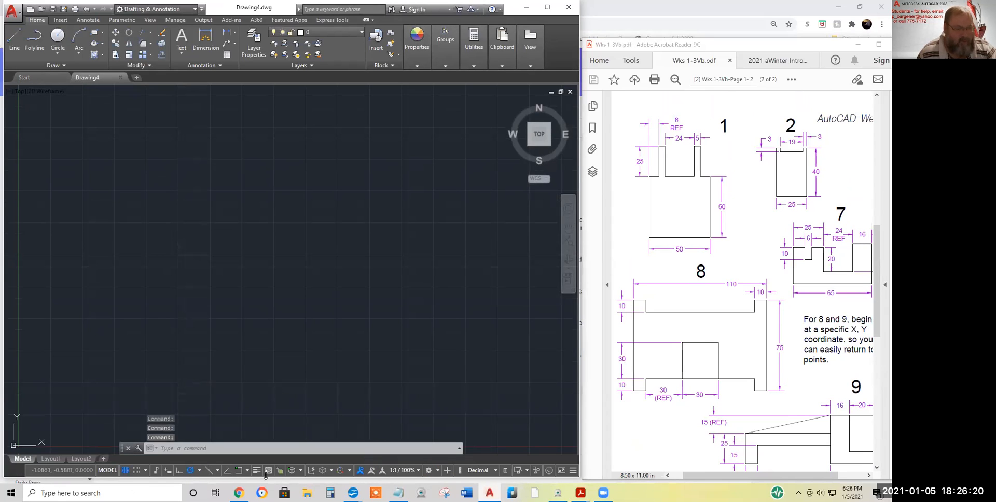
Switch off the grid in Drawing4 and toggle annotation visibility off and back on
{"action": "left_click", "coordinate": [124, 469]}
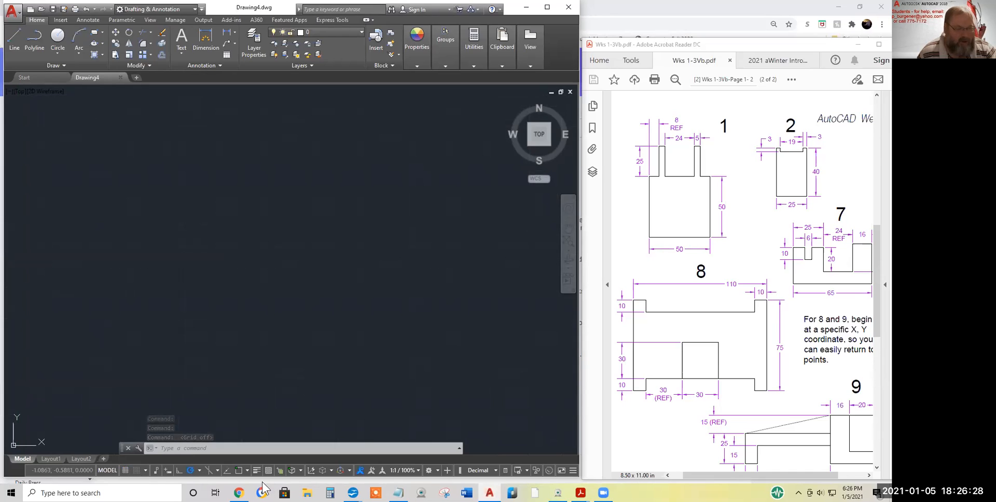
{"action": "left_click", "coordinate": [360, 471]}
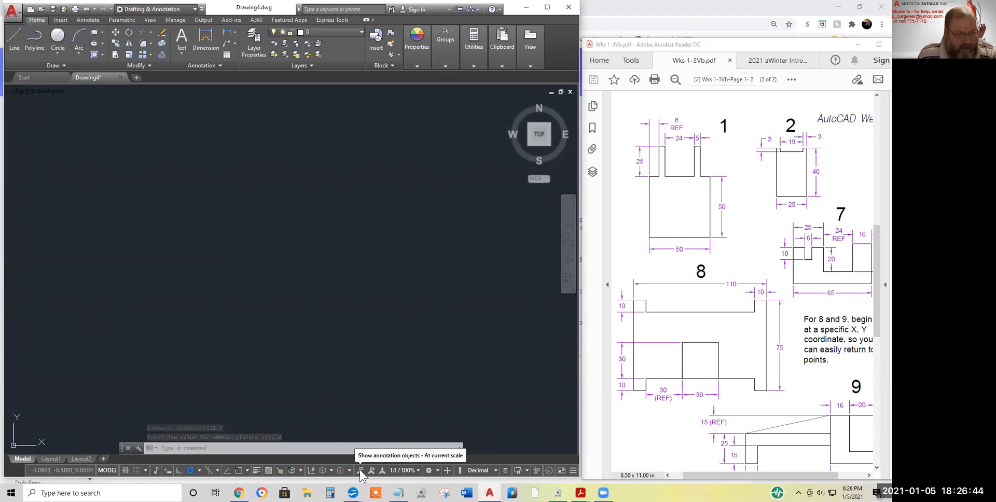
{"action": "left_click", "coordinate": [360, 471]}
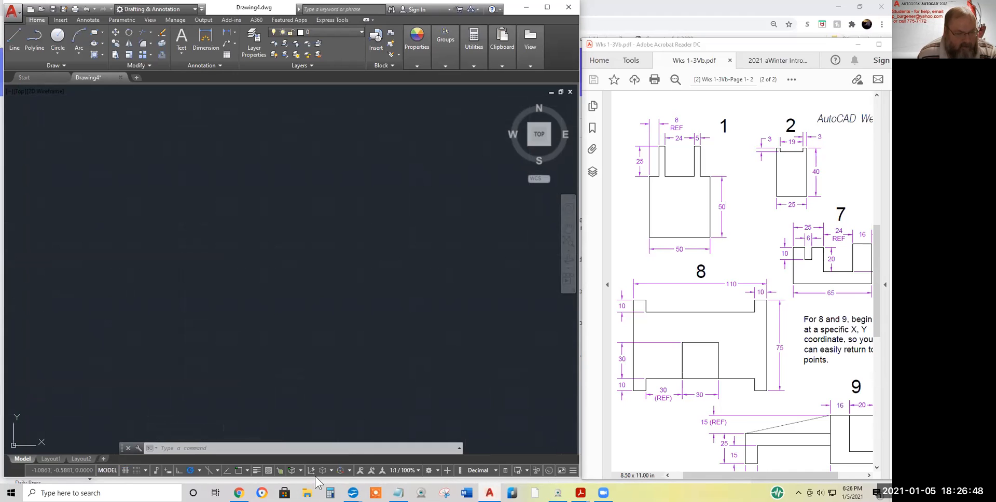
Check the polar tracking angles in Drafting Settings without changes and start the Line command
{"action": "left_click", "coordinate": [198, 470]}
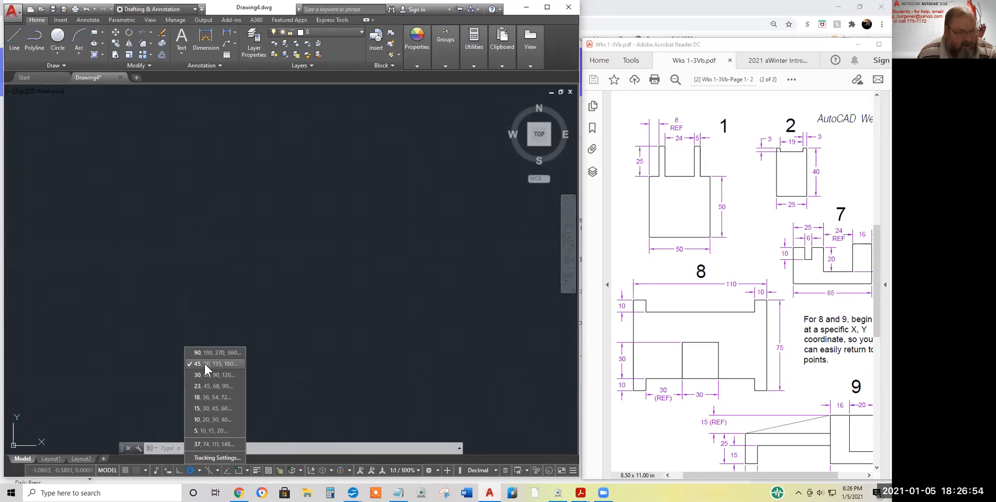
{"action": "left_click", "coordinate": [217, 457]}
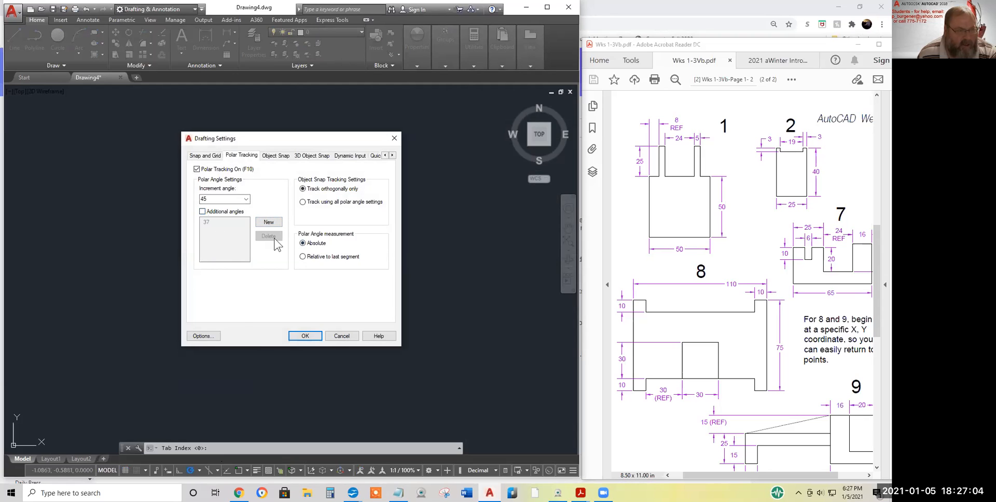
{"action": "left_click", "coordinate": [342, 337]}
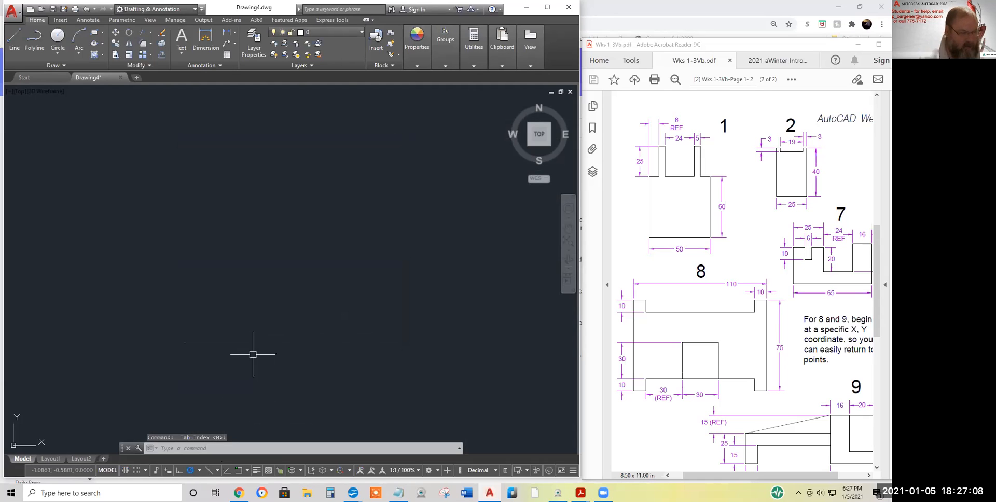
{"action": "left_click", "coordinate": [14, 39]}
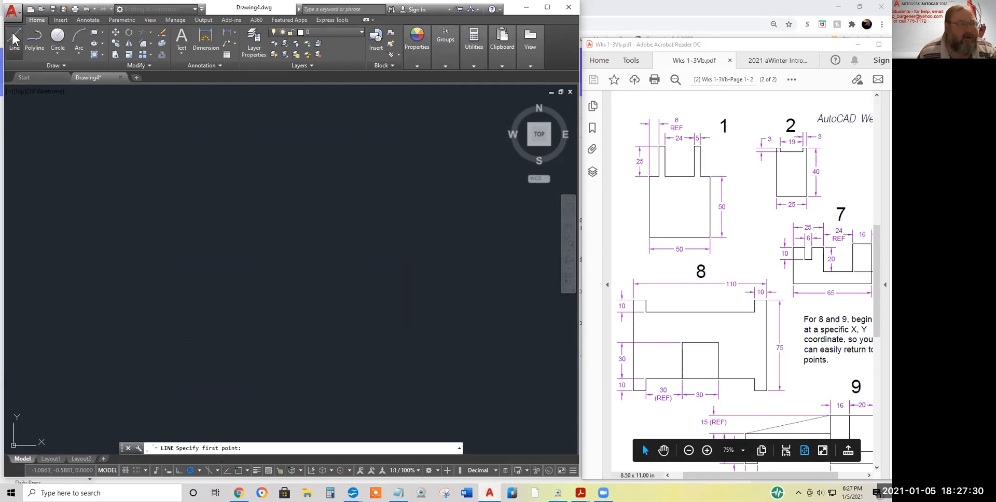
Draw a 50-unit horizontal line along the 0° polar track from a picked start point
{"action": "left_click", "coordinate": [200, 230]}
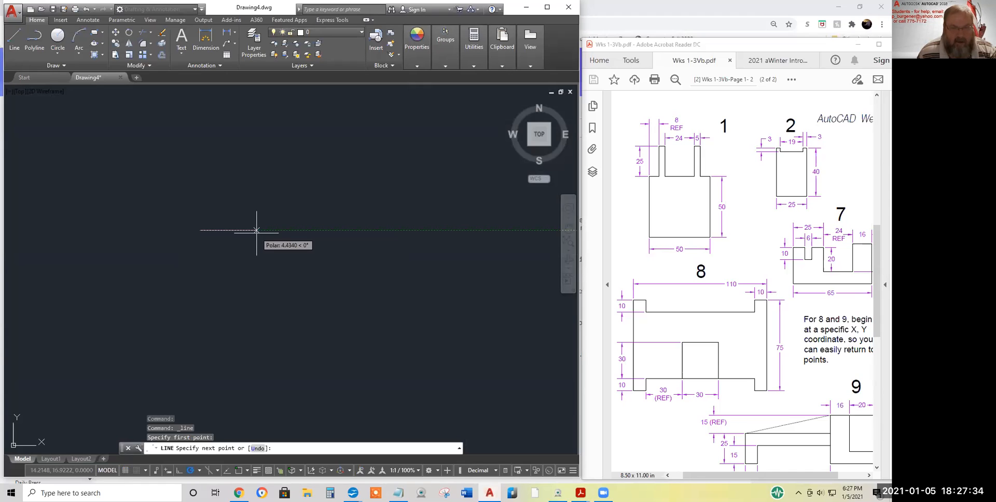
{"action": "type", "text": "50"}
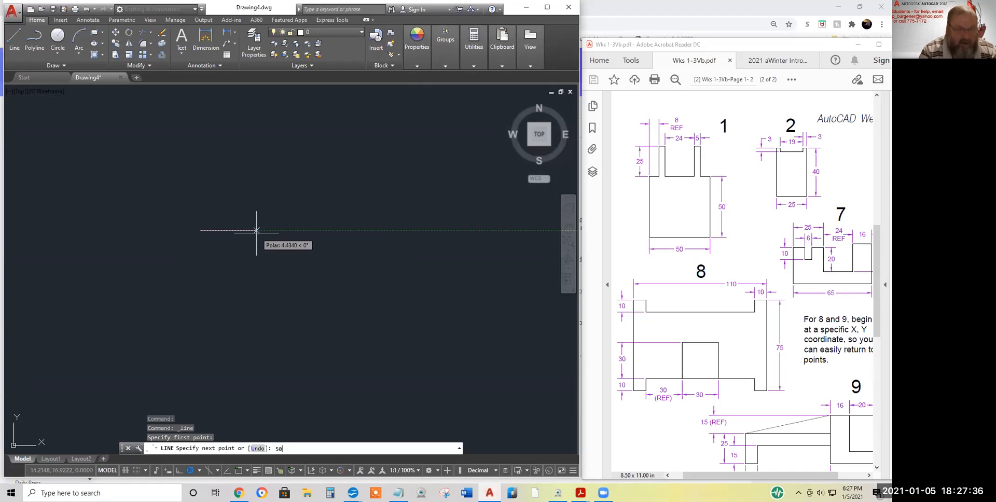
{"action": "key", "text": "Return"}
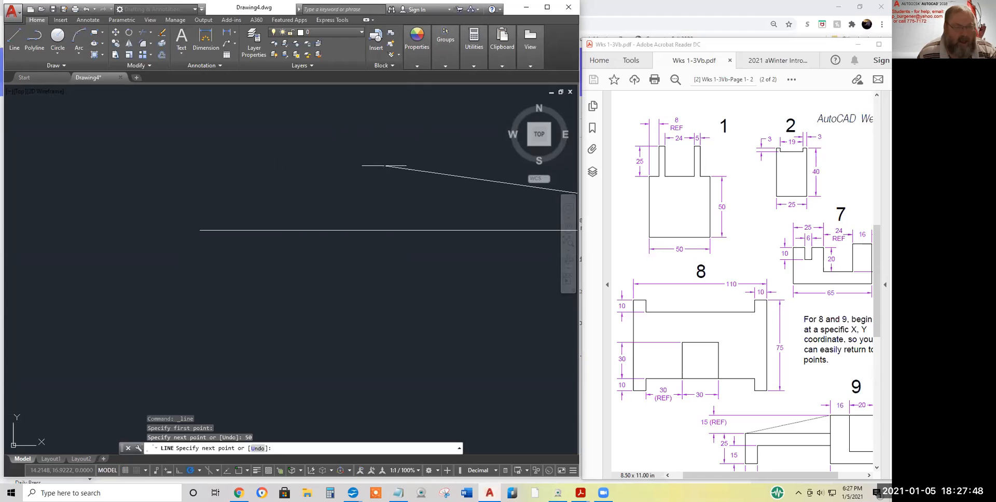
{"action": "scroll", "coordinate": [385, 165], "scroll_direction": "down", "scroll_amount": 2}
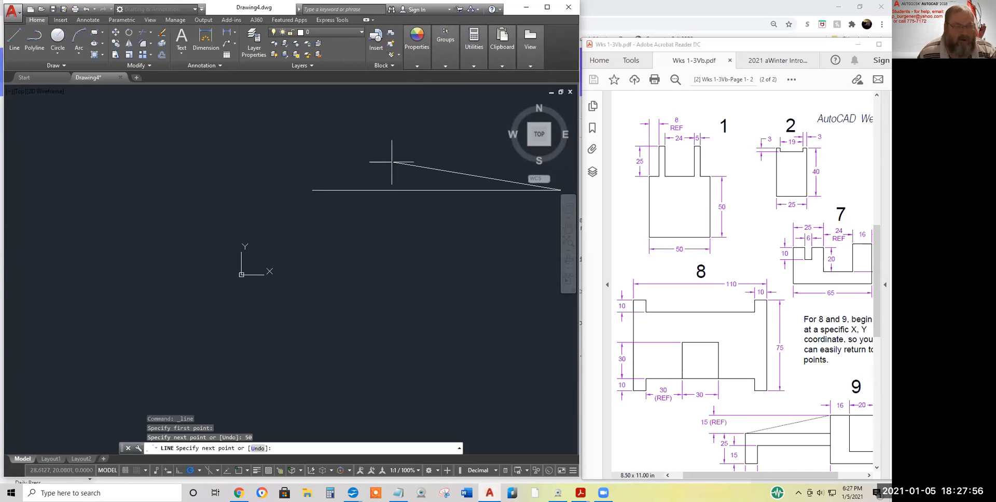
{"action": "middle_click_drag", "start_coordinate": [428, 147], "coordinate": [294, 234]}
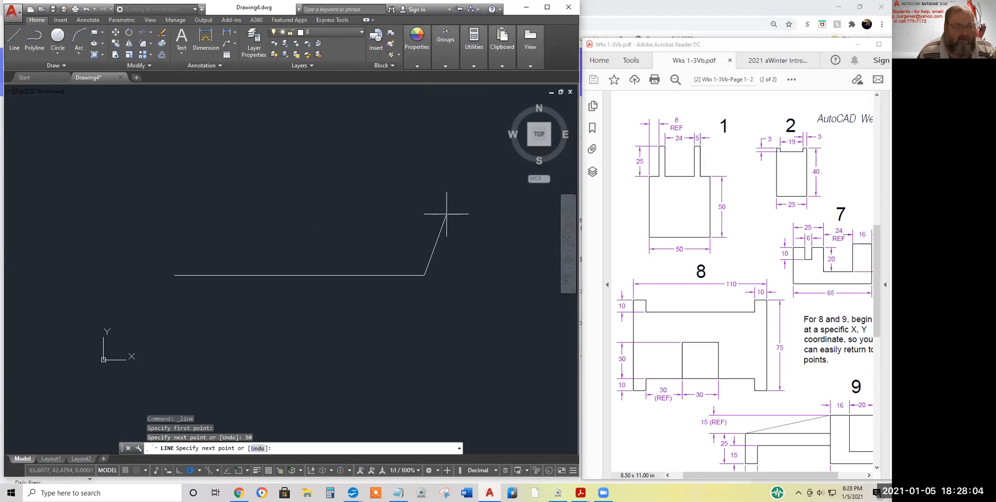
{"action": "key", "text": "Return"}
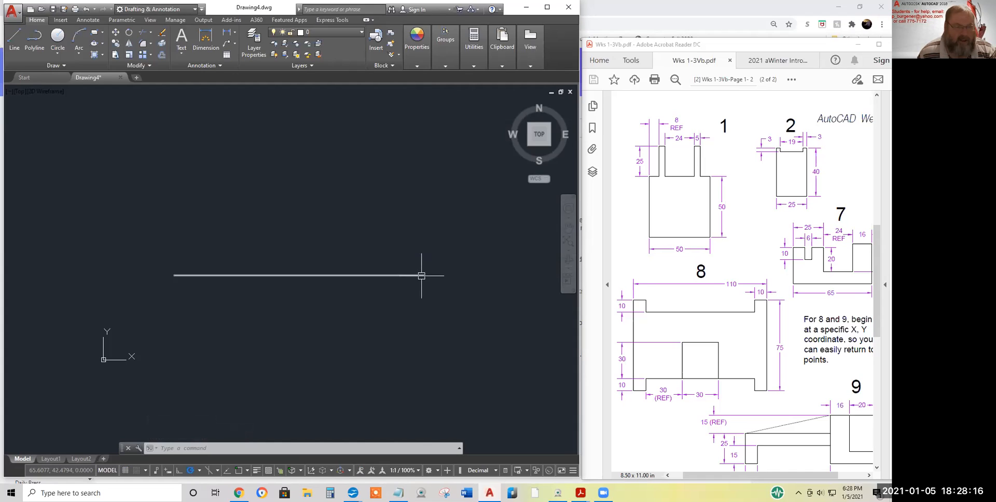
Erase the earlier 50-unit horizontal line
{"action": "left_click", "coordinate": [162, 37]}
{"action": "left_click", "coordinate": [308, 276]}
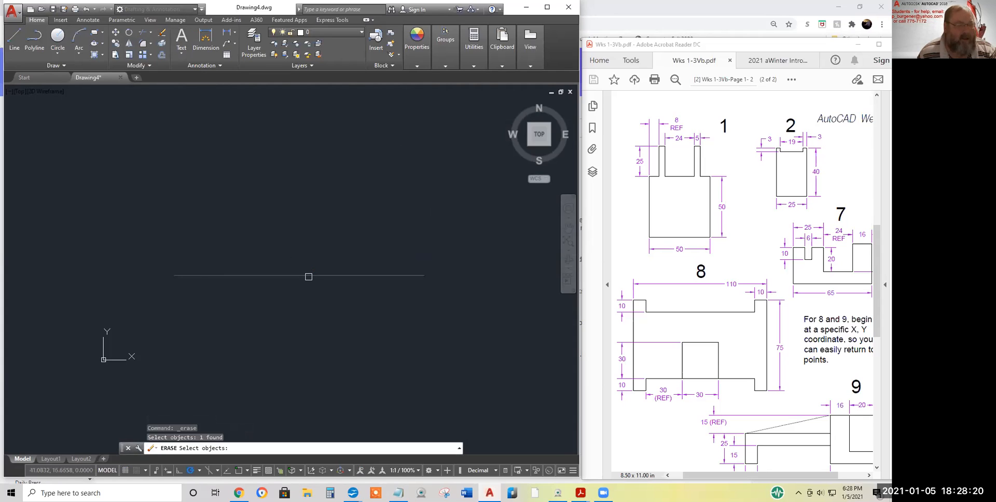
{"action": "key", "text": "Return"}
Start a new outline with a 50-unit horizontal base and a 50-unit vertical side
{"action": "left_click", "coordinate": [15, 45]}
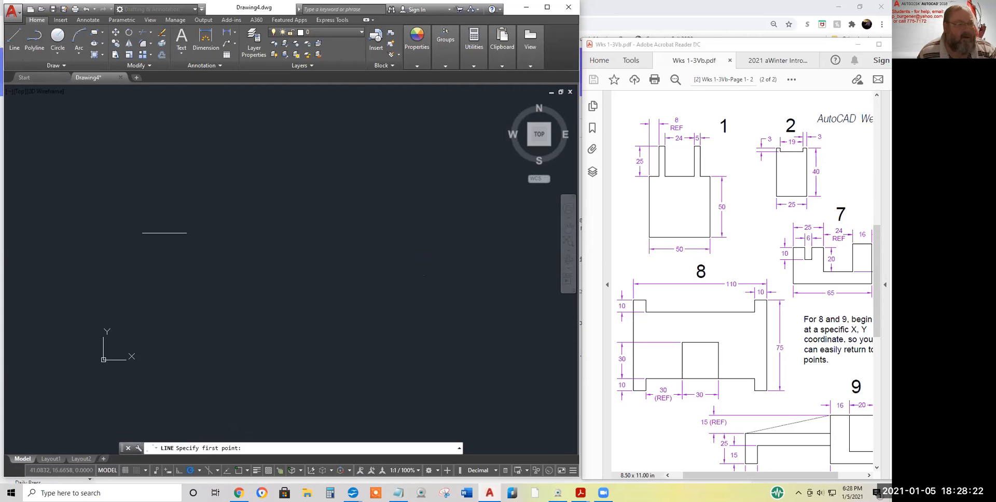
{"action": "left_click", "coordinate": [161, 255]}
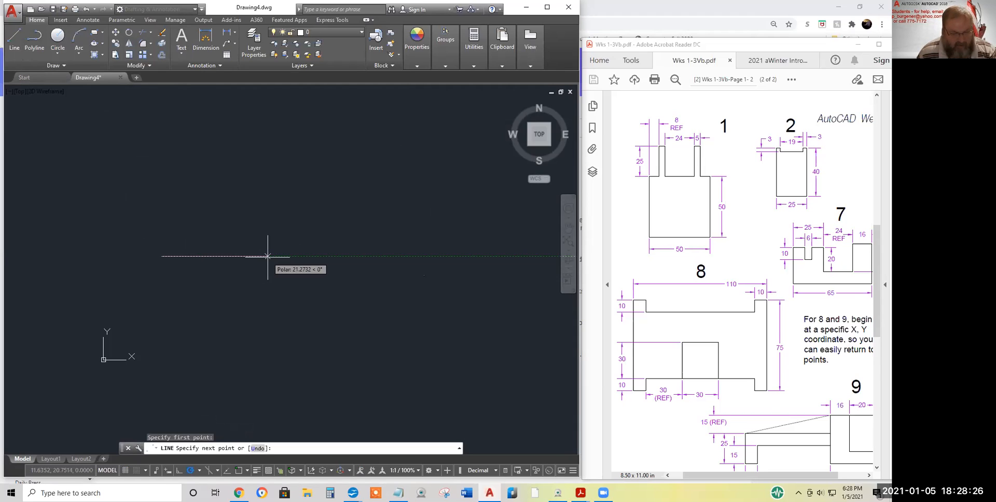
{"action": "type", "text": "50"}
{"action": "key", "text": "Return"}
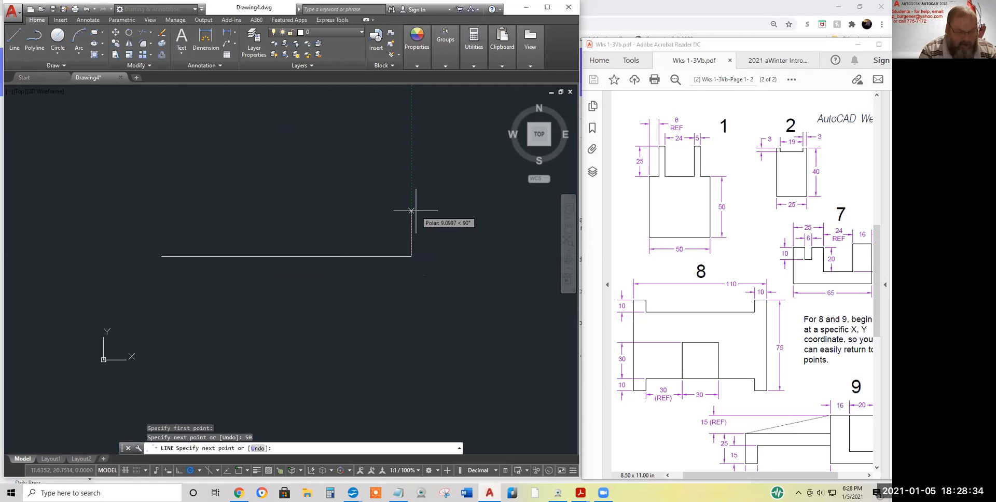
{"action": "type", "text": "0"}
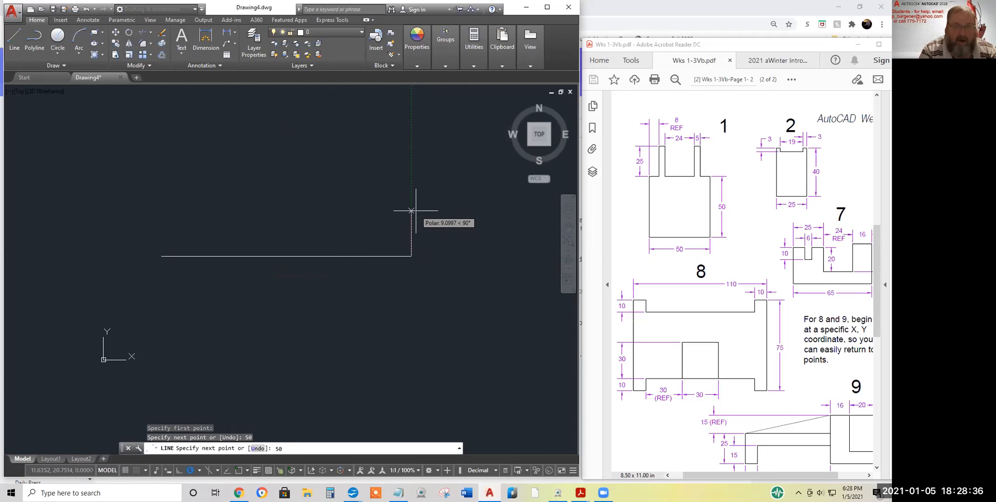
{"action": "key", "text": "Return"}
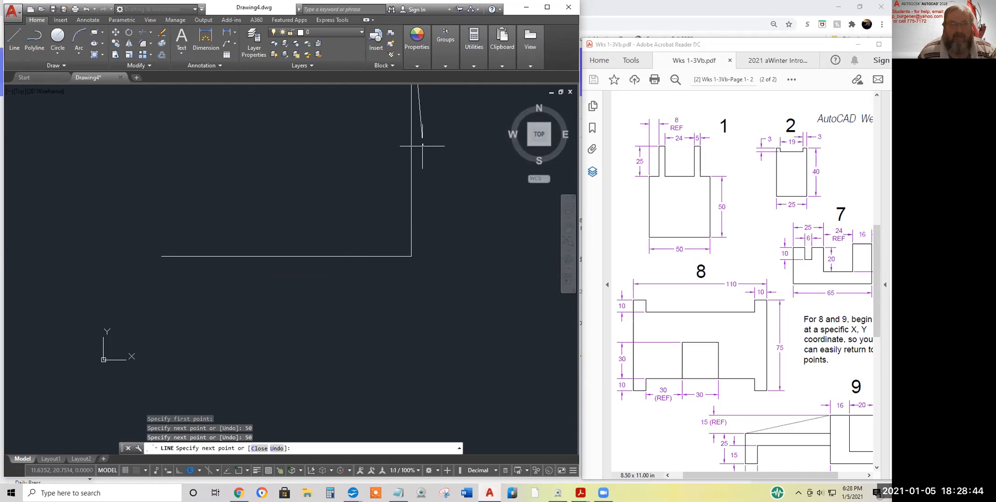
{"action": "scroll", "coordinate": [402, 147], "scroll_direction": "down", "scroll_amount": 1}
{"action": "middle_click_drag", "start_coordinate": [402, 147], "coordinate": [396, 274]}
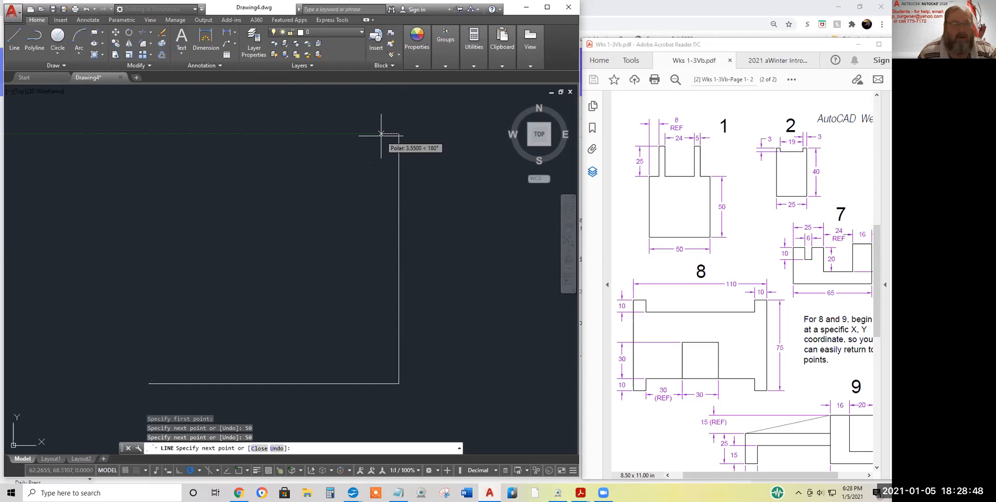
Continue the outline with a 9-unit segment left and a 25-unit segment up
{"action": "type", "text": "9"}
{"action": "key", "text": "Return"}
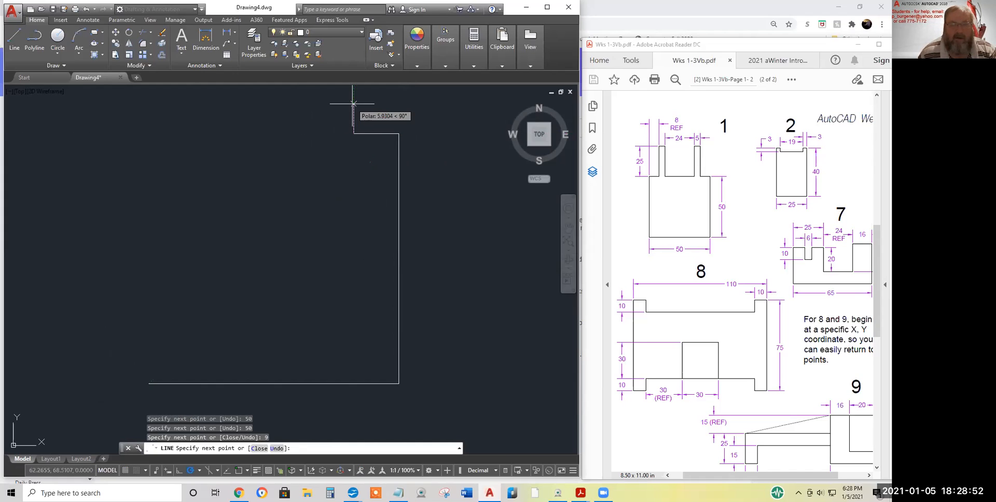
{"action": "type", "text": "25"}
{"action": "key", "text": "Return"}
{"action": "scroll", "coordinate": [354, 107], "scroll_direction": "down", "scroll_amount": 2}
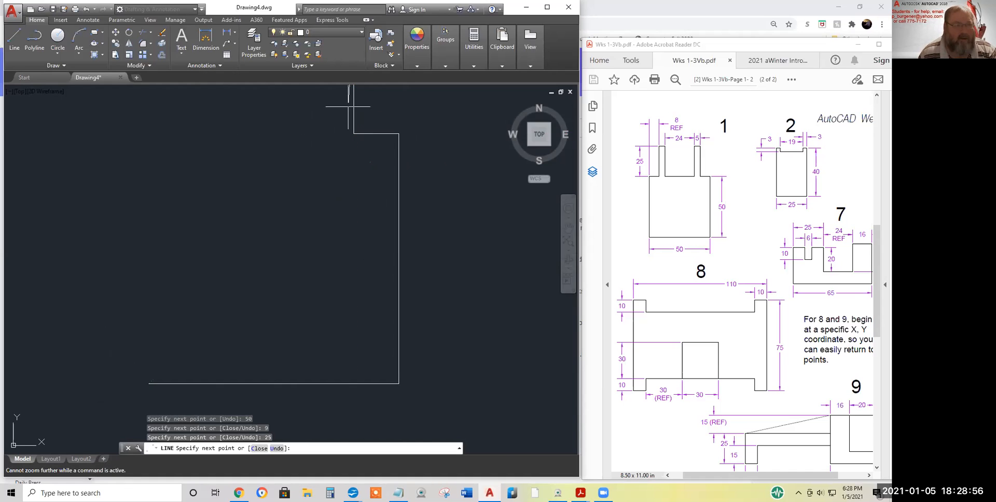
{"action": "mouse_move", "coordinate": [353, 109]}
{"action": "middle_mouse_down"}
{"action": "mouse_move", "coordinate": [396, 196]}
{"action": "mouse_move", "coordinate": [407, 282]}
{"action": "middle_mouse_up"}
{"action": "mouse_move", "coordinate": [407, 173]}
{"action": "middle_mouse_down"}
{"action": "mouse_move", "coordinate": [311, 199]}
{"action": "mouse_move", "coordinate": [271, 273]}
{"action": "mouse_move", "coordinate": [431, 222]}
{"action": "mouse_move", "coordinate": [451, 130]}
{"action": "mouse_move", "coordinate": [362, 324]}
{"action": "mouse_move", "coordinate": [402, 369]}
{"action": "mouse_move", "coordinate": [422, 241]}
{"action": "mouse_move", "coordinate": [412, 98]}
{"action": "mouse_move", "coordinate": [422, 181]}
{"action": "mouse_move", "coordinate": [414, 297]}
{"action": "mouse_move", "coordinate": [400, 316]}
{"action": "mouse_move", "coordinate": [331, 291]}
{"action": "mouse_move", "coordinate": [435, 257]}
{"action": "mouse_move", "coordinate": [445, 100]}
{"action": "mouse_move", "coordinate": [420, 201]}
{"action": "middle_mouse_up"}
{"action": "scroll", "coordinate": [421, 200], "scroll_direction": "down", "scroll_amount": 1}
{"action": "middle_click_drag", "start_coordinate": [355, 220], "coordinate": [369, 240]}
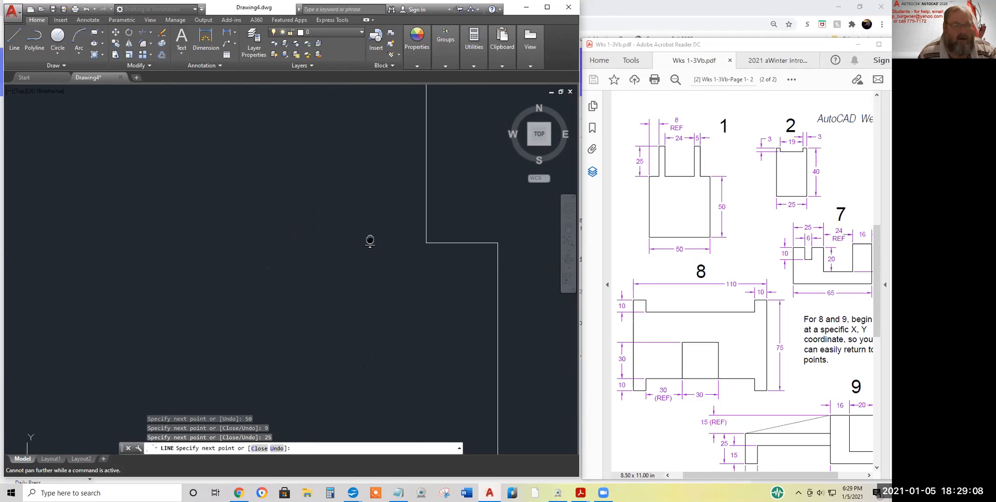
End LINE and erase all four lines of the unfinished outline with E
{"action": "key", "text": "Return"}
{"action": "scroll", "coordinate": [434, 228], "scroll_direction": "down", "scroll_amount": 10}
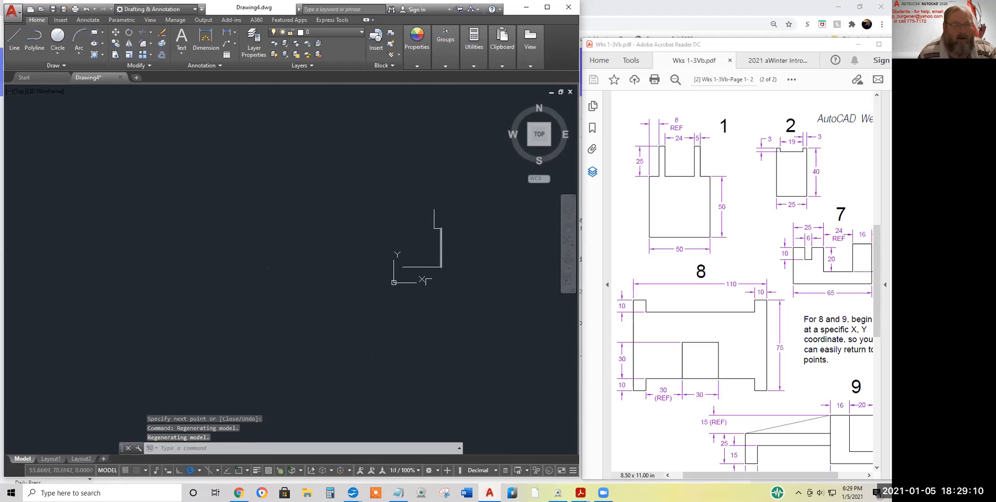
{"action": "type", "text": "e"}
{"action": "key", "text": "Return"}
{"action": "left_click", "coordinate": [415, 267]}
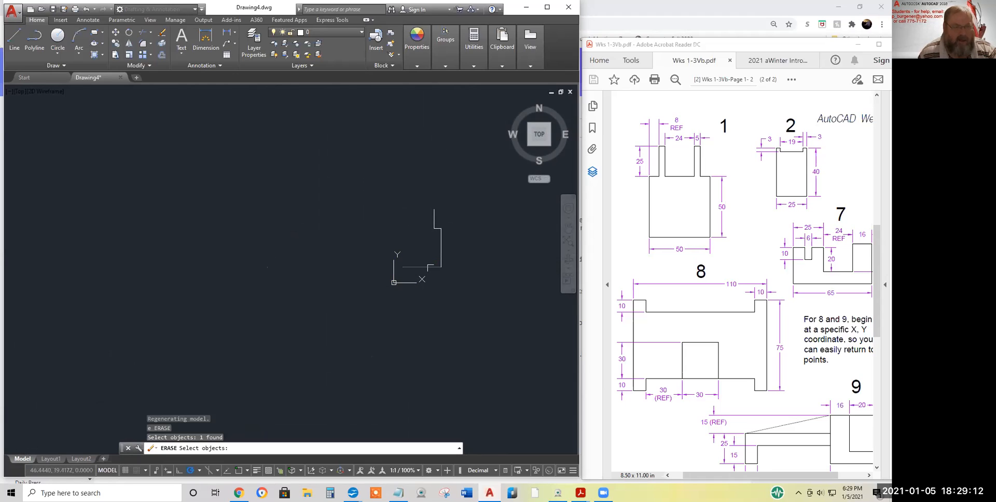
{"action": "left_click", "coordinate": [442, 259]}
{"action": "left_click", "coordinate": [441, 229]}
{"action": "left_click", "coordinate": [435, 221]}
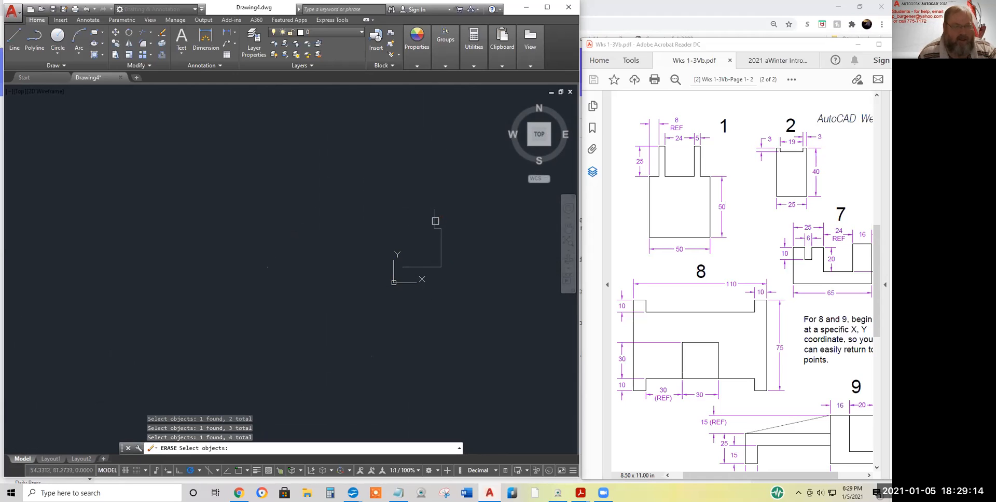
{"action": "key", "text": "Return"}
{"action": "mouse_move", "coordinate": [434, 271]}
{"action": "middle_mouse_down"}
{"action": "mouse_move", "coordinate": [309, 294]}
{"action": "mouse_move", "coordinate": [306, 311]}
{"action": "middle_mouse_up"}
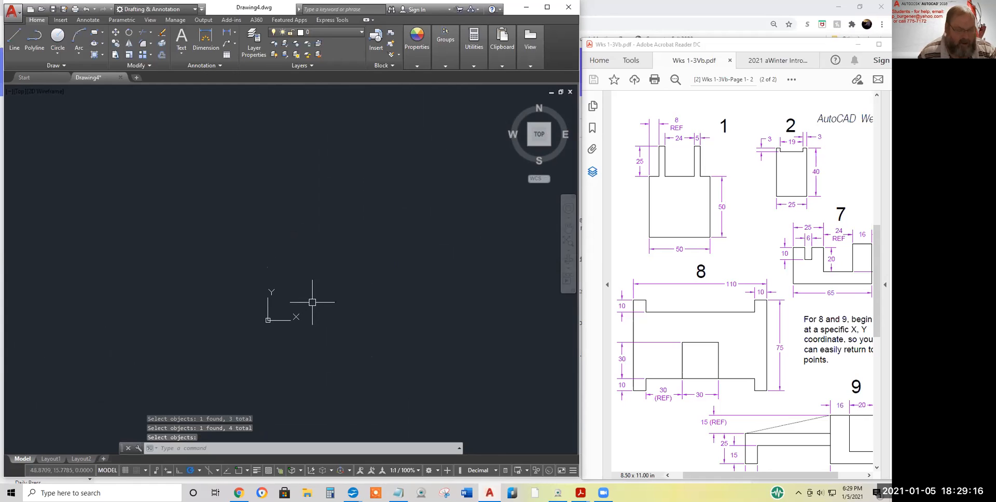
Set VIEWRES to 20000, accepting fast zooms
{"action": "type", "text": "vi"}
{"action": "type", "text": "es"}
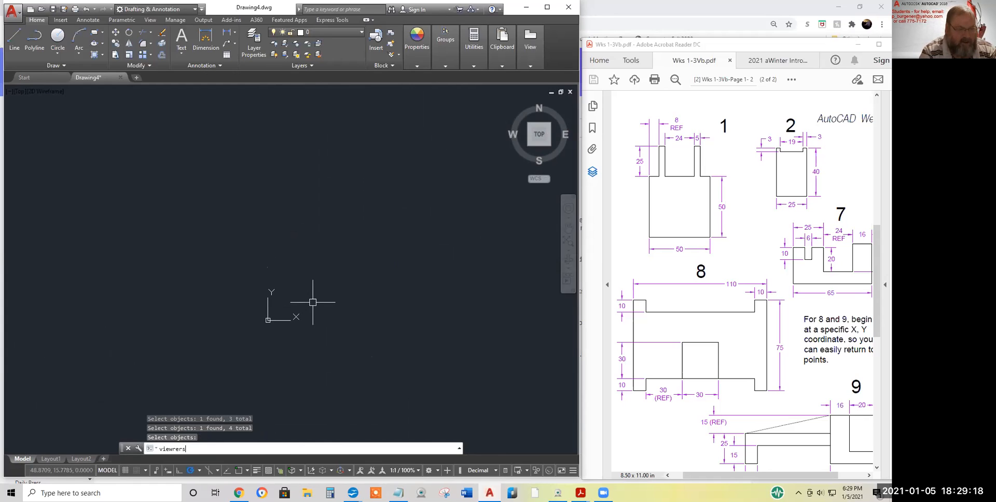
{"action": "key", "text": "Return"}
{"action": "key", "text": "Return"}
{"action": "type", "text": "2000"}
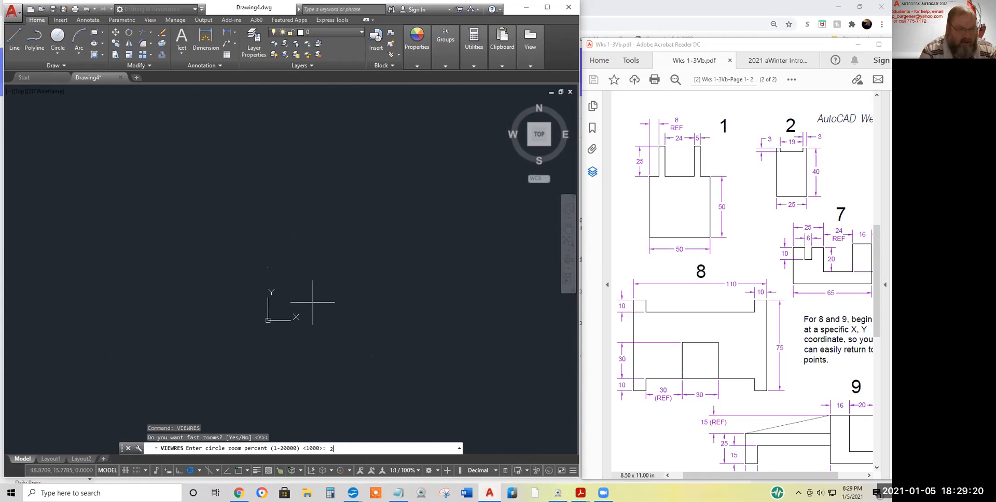
{"action": "key", "text": "Return"}
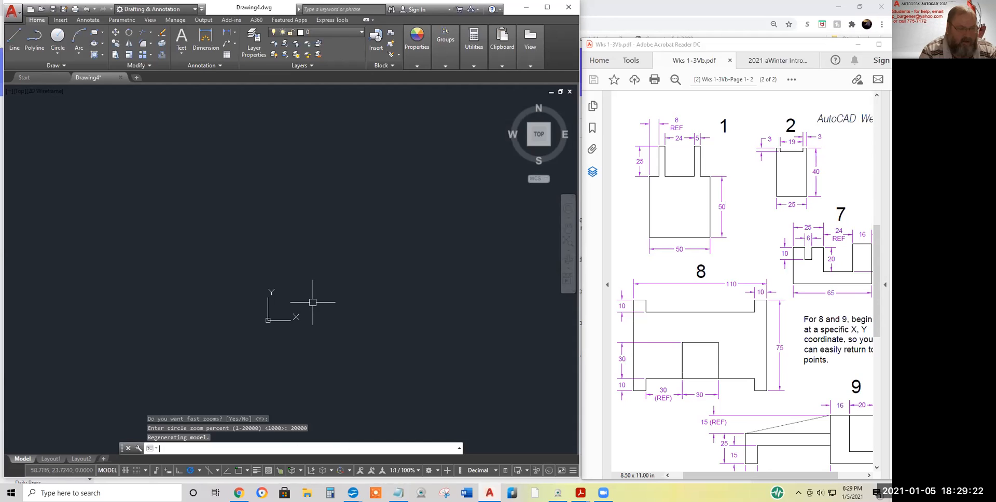
{"action": "middle_click_drag", "start_coordinate": [278, 249], "coordinate": [225, 249]}
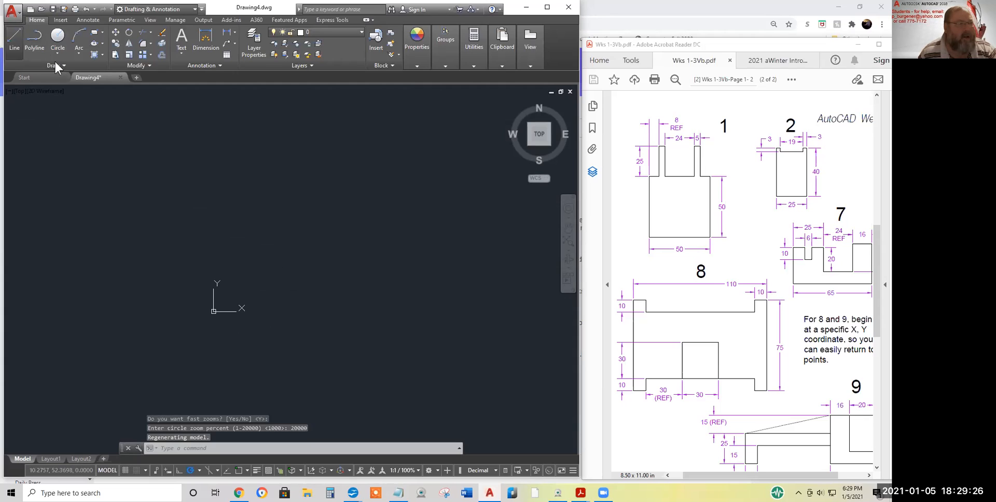
Draw shape 1's 50-unit bottom edge and 50-unit right side going up with LINE
{"action": "left_click", "coordinate": [14, 39]}
{"action": "left_click", "coordinate": [256, 244]}
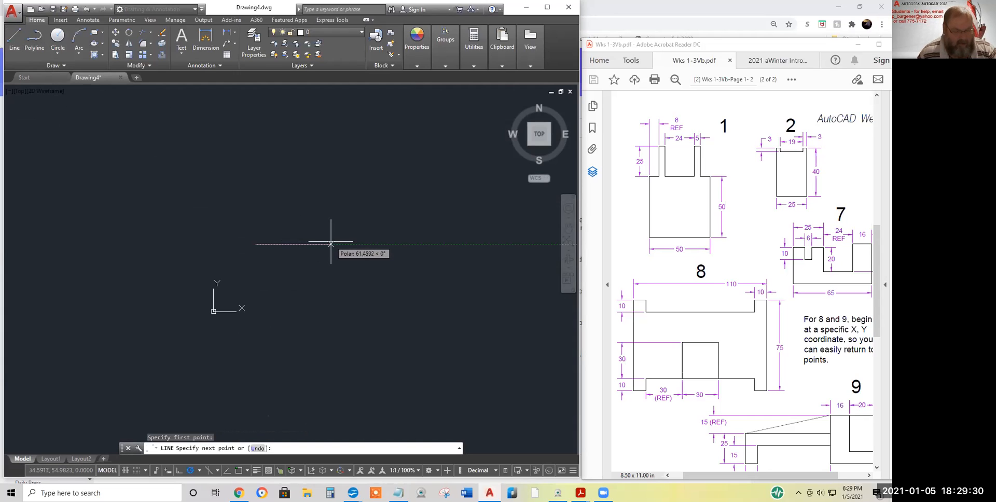
{"action": "type", "text": "509"}
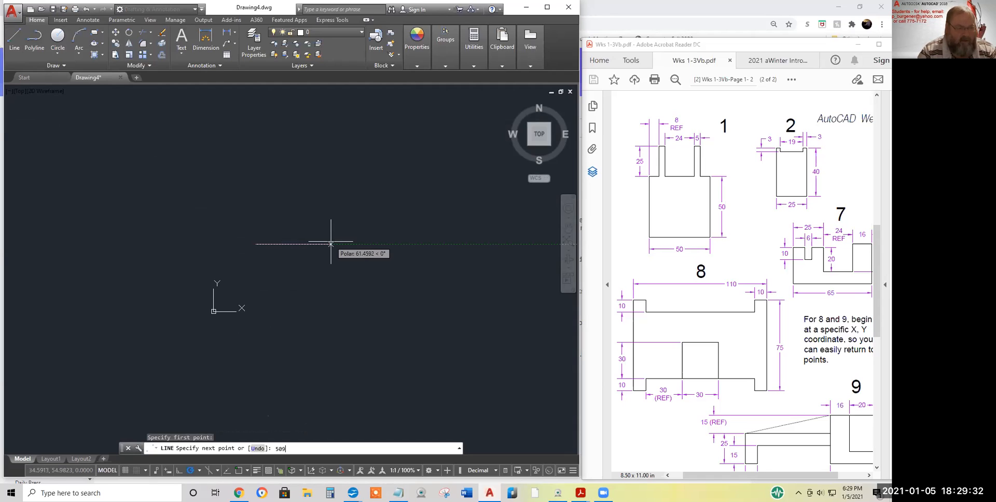
{"action": "key", "text": "Return"}
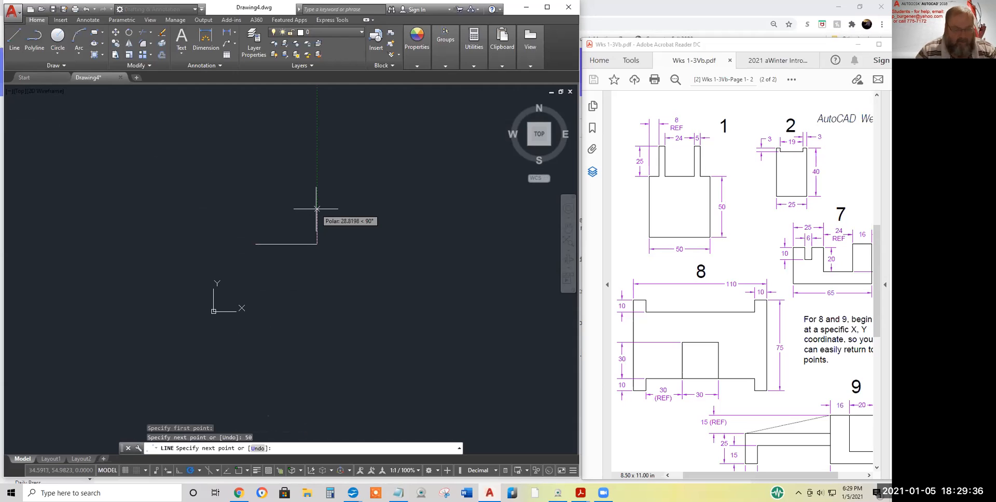
{"action": "type", "text": "50"}
{"action": "key", "text": "Return"}
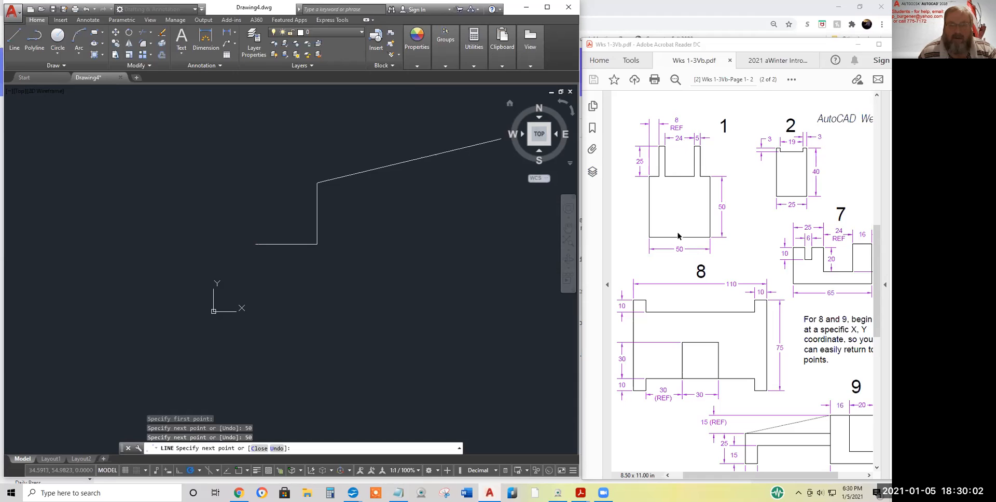
Highlight the 24 and 5 dimension text at the top of figure 1 in the PDF
{"action": "left_click", "coordinate": [672, 135]}
{"action": "left_click_drag", "start_coordinate": [672, 135], "coordinate": [701, 138]}
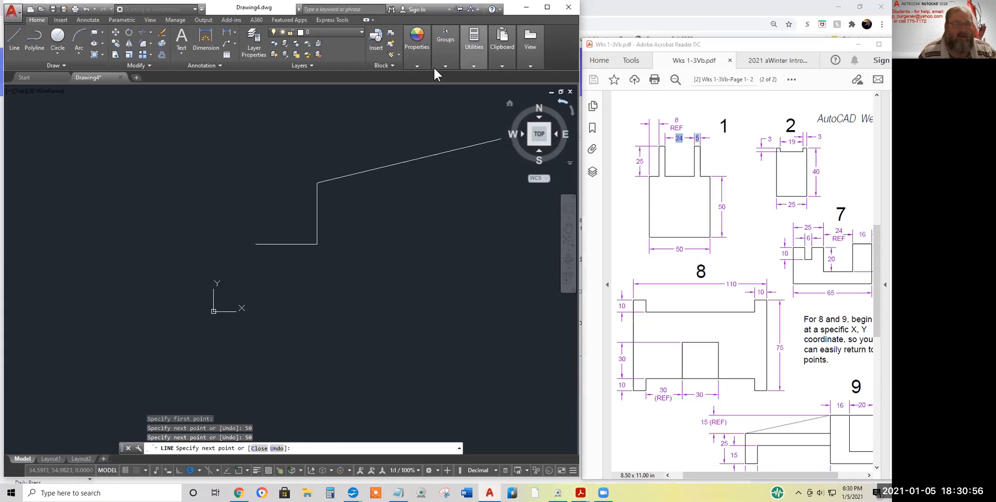
Draw the 8-unit top segment and the right prong: 25 up, 5 across, 25 down
{"action": "left_click", "coordinate": [417, 52]}
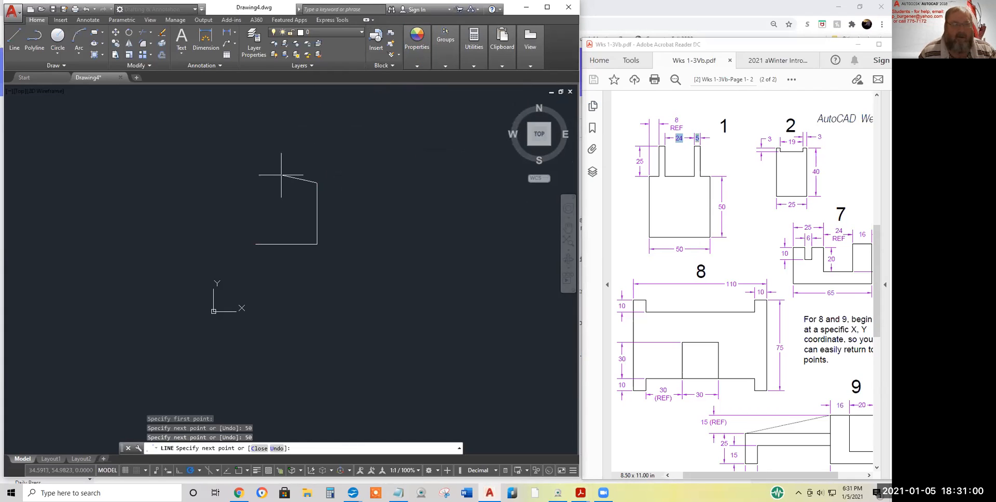
{"action": "type", "text": "8"}
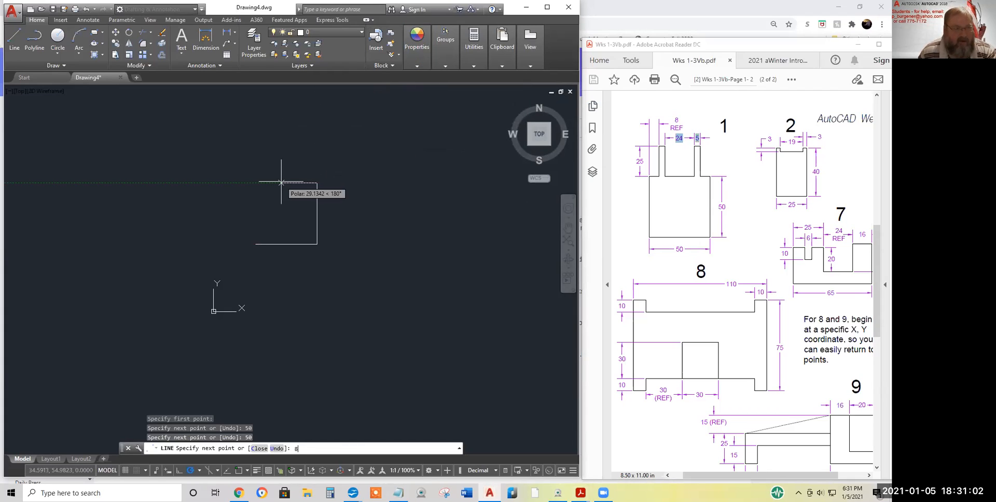
{"action": "key", "text": "Return"}
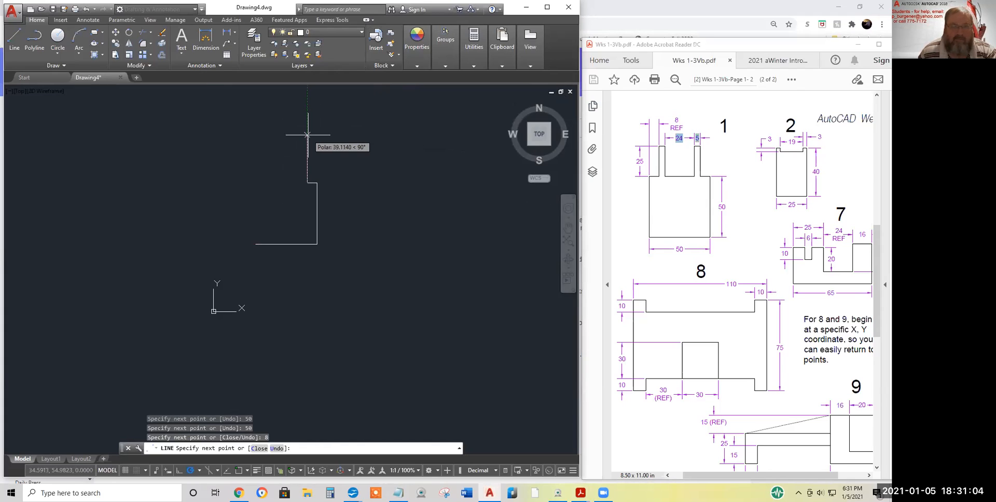
{"action": "type", "text": "25"}
{"action": "key", "text": "Return"}
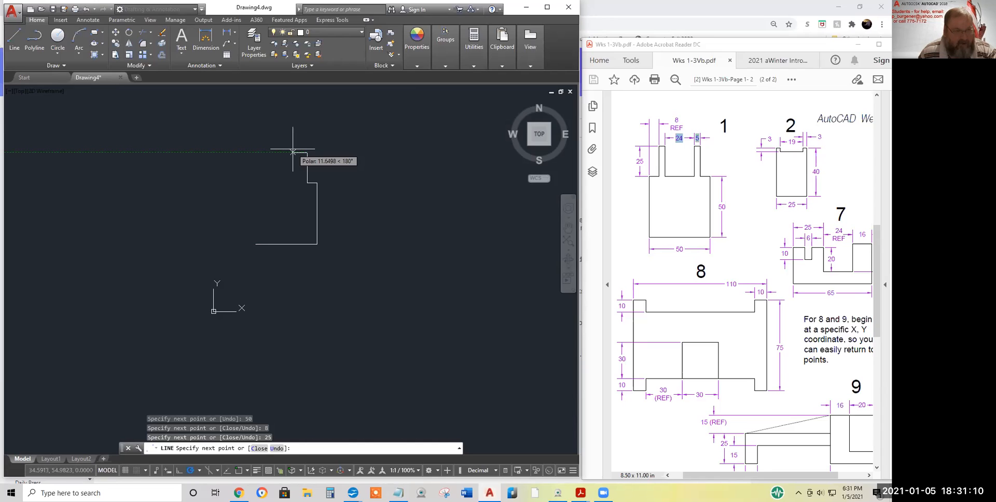
{"action": "type", "text": "5"}
{"action": "key", "text": "Return"}
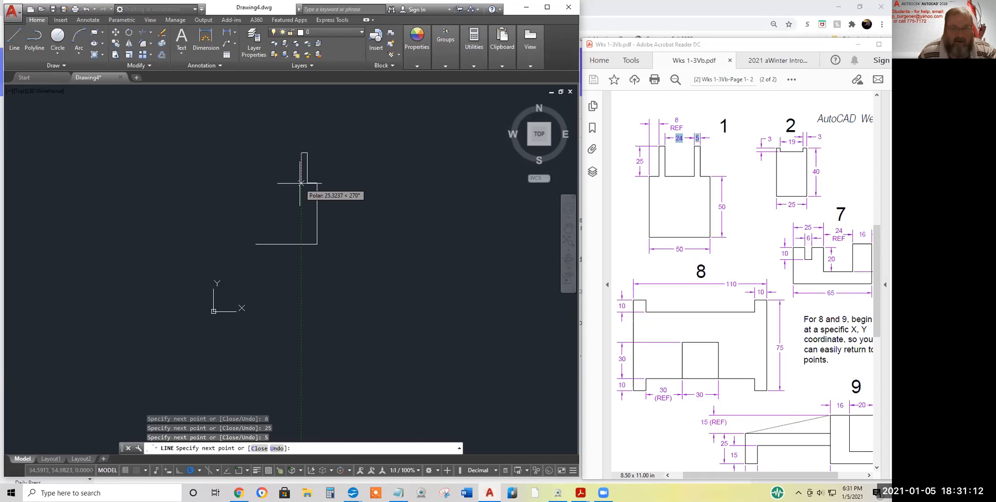
{"action": "type", "text": "25"}
{"action": "key", "text": "Return"}
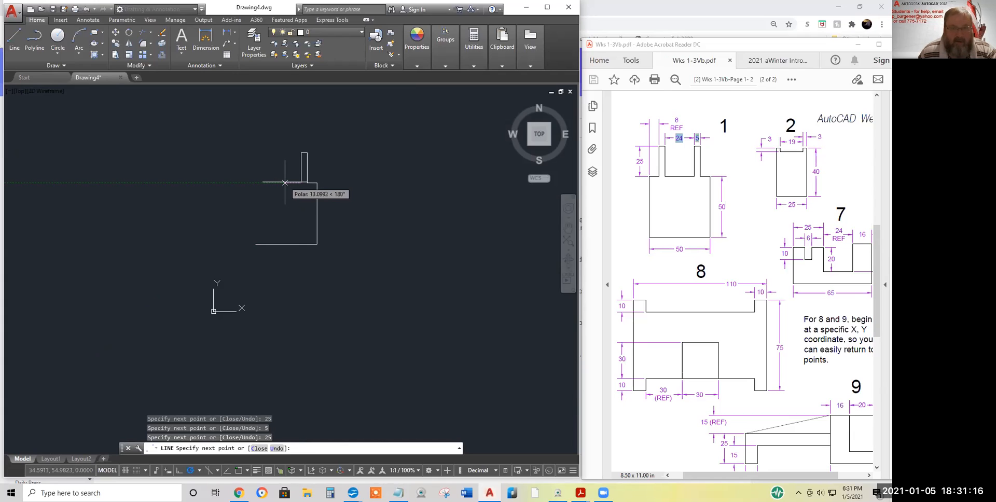
Draw the 24-unit gap, the 25-tall left prong with 5-unit top, the final 8, and close
{"action": "type", "text": "24"}
{"action": "key", "text": "Return"}
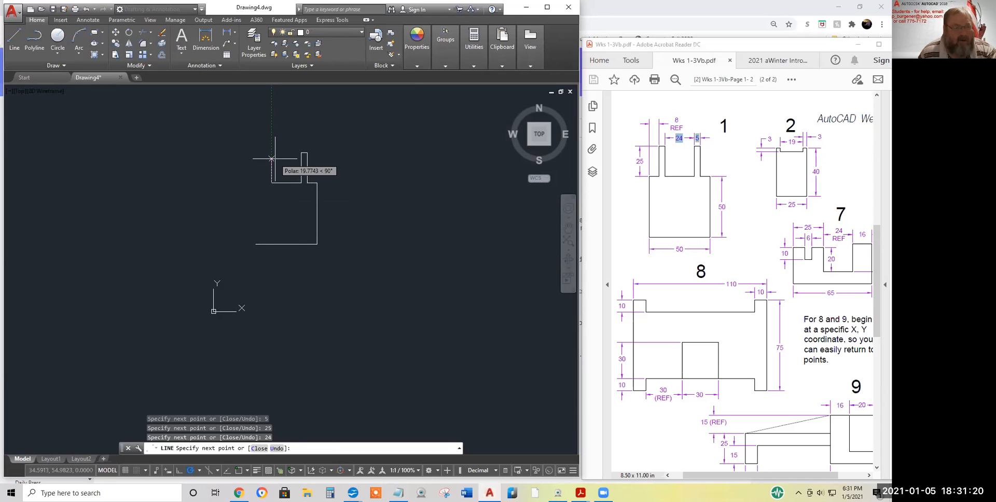
{"action": "type", "text": "2"}
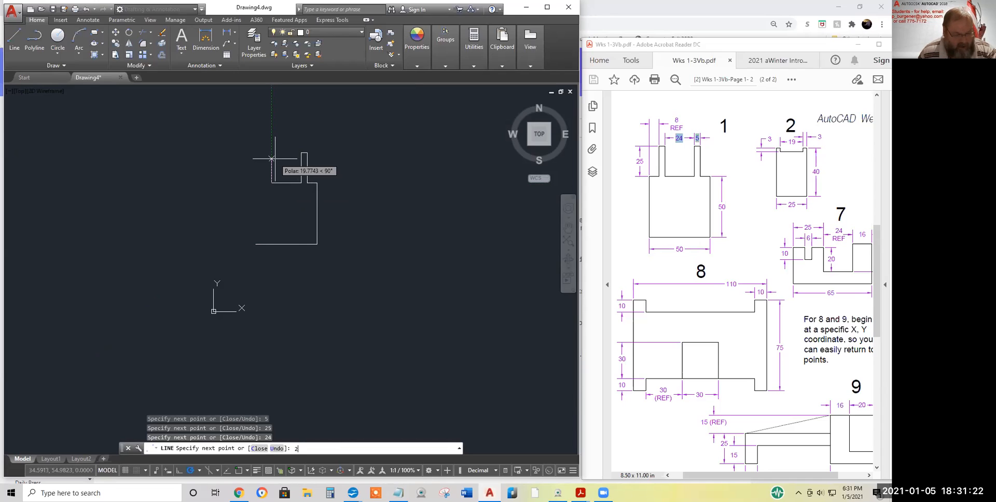
{"action": "type", "text": "5"}
{"action": "key", "text": "Return"}
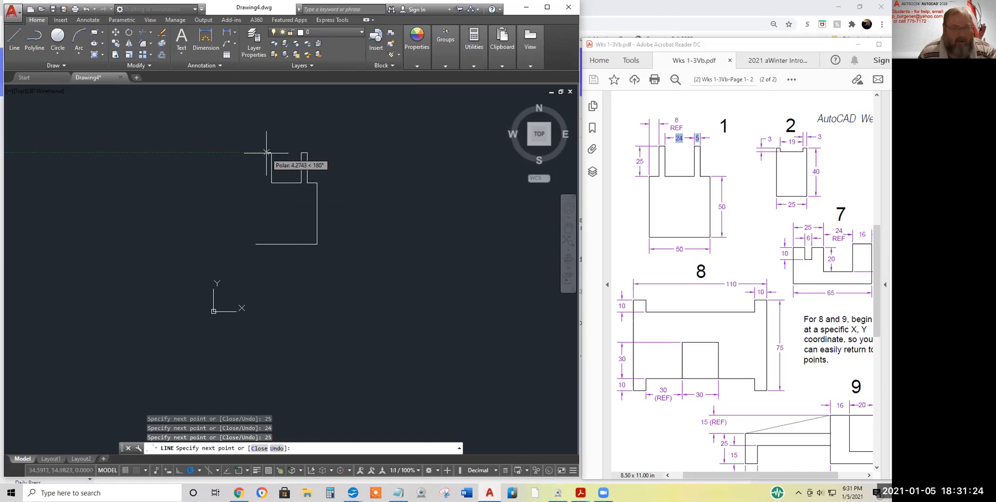
{"action": "type", "text": "5"}
{"action": "key", "text": "Return"}
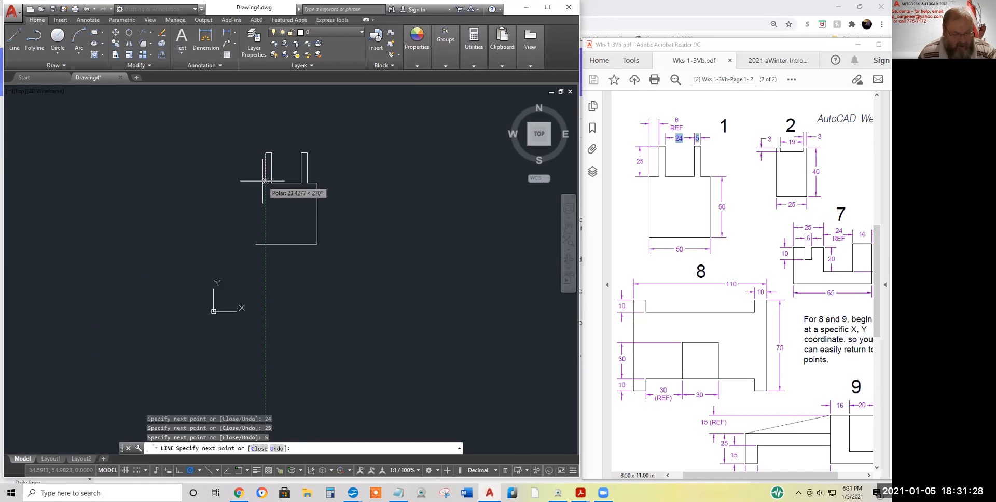
{"action": "type", "text": "25"}
{"action": "key", "text": "Return"}
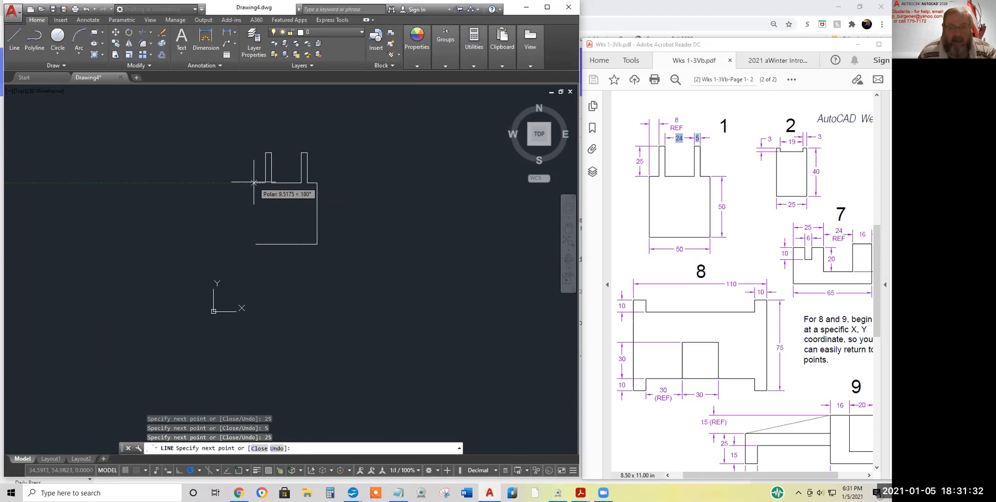
{"action": "type", "text": "8"}
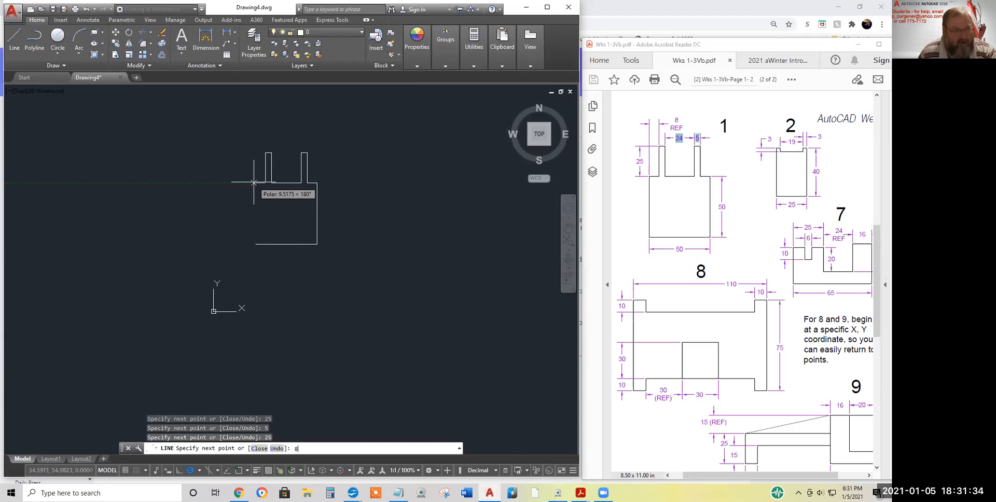
{"action": "key", "text": "Return"}
{"action": "right_click", "coordinate": [255, 195]}
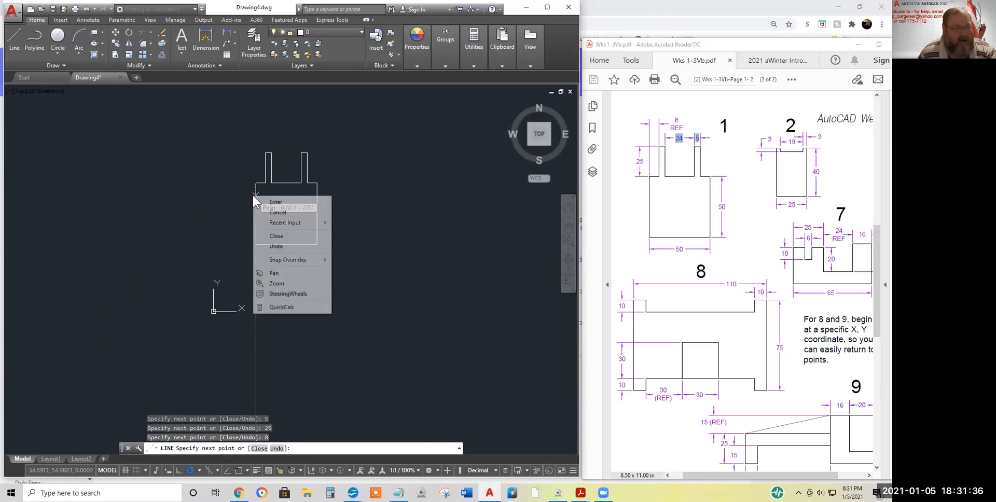
{"action": "left_click", "coordinate": [276, 236]}
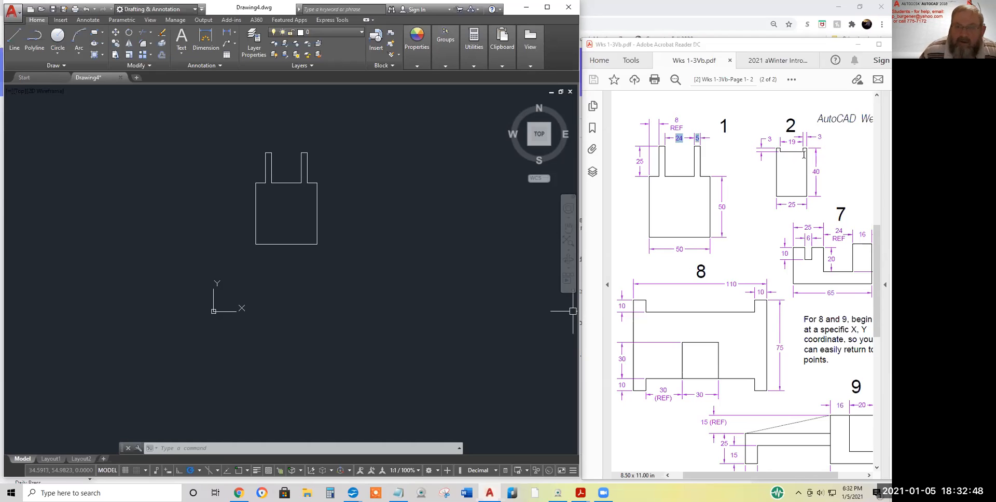
Start shape 2's line beside shape 1 with a 25-unit bottom, 40-unit right side and 3-unit top ledge
{"action": "left_click", "coordinate": [15, 31]}
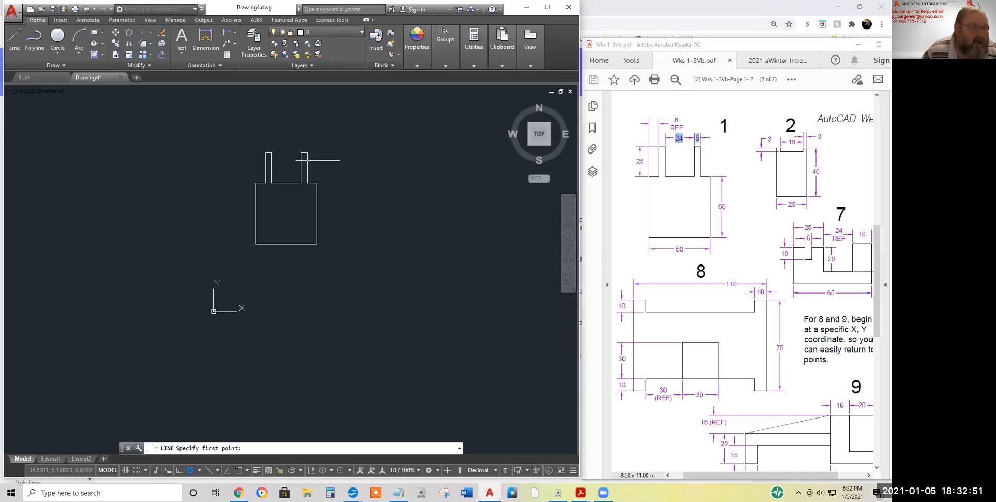
{"action": "left_click", "coordinate": [341, 227]}
{"action": "type", "text": "25"}
{"action": "key", "text": "Return"}
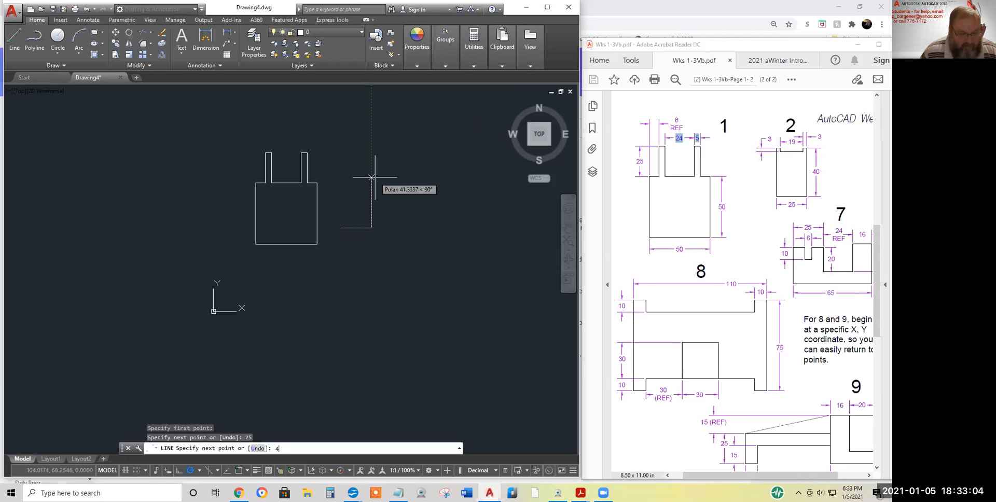
{"action": "type", "text": "40"}
{"action": "key", "text": "Return"}
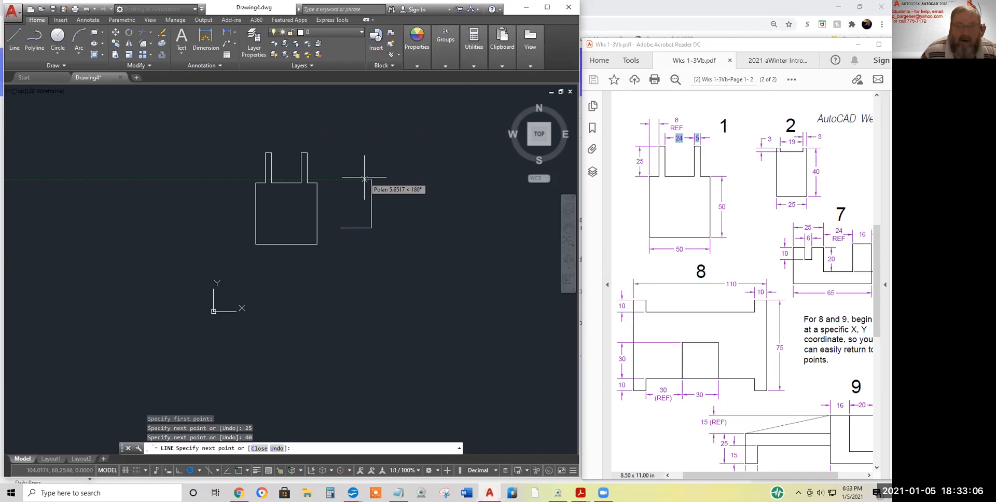
{"action": "type", "text": "3"}
{"action": "key", "text": "Return"}
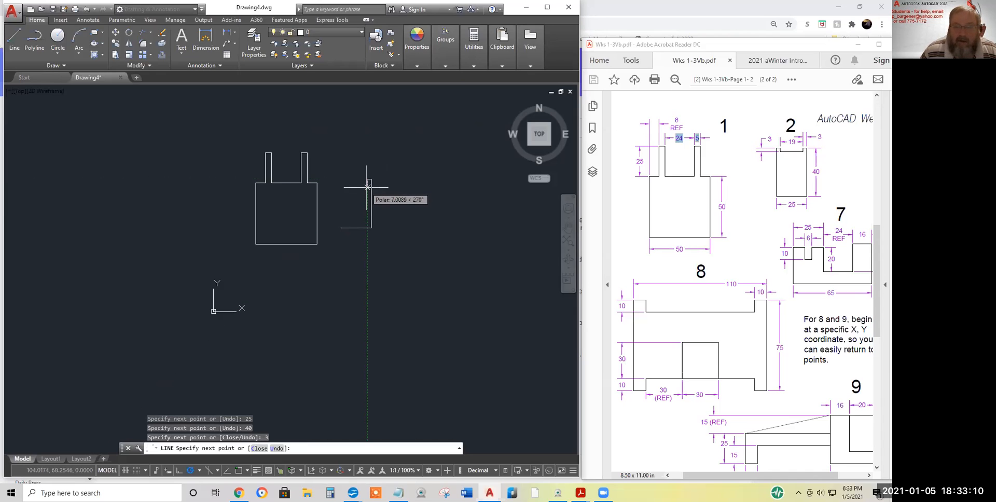
Draw the top notch (3 down, 19 across, 3 up), the last 3-unit ledge, and close the outline
{"action": "type", "text": "3"}
{"action": "key", "text": "Return"}
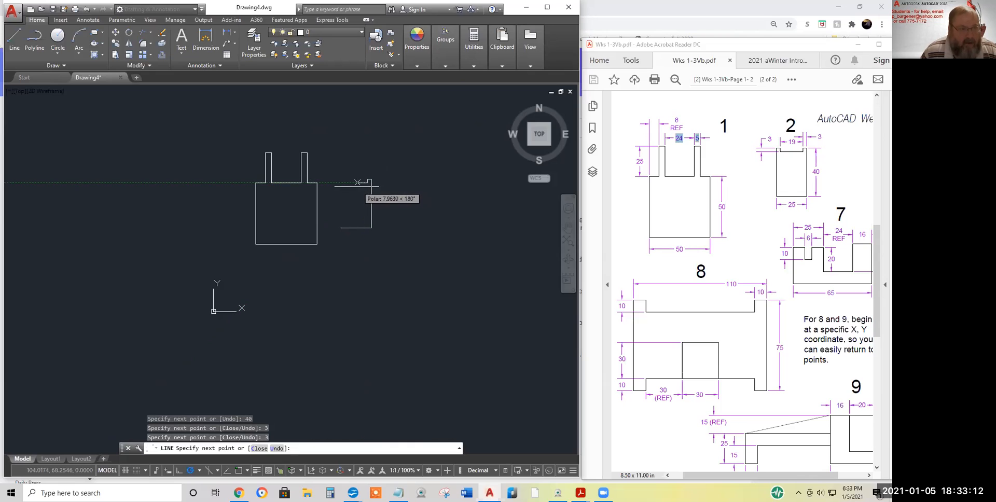
{"action": "type", "text": "1"}
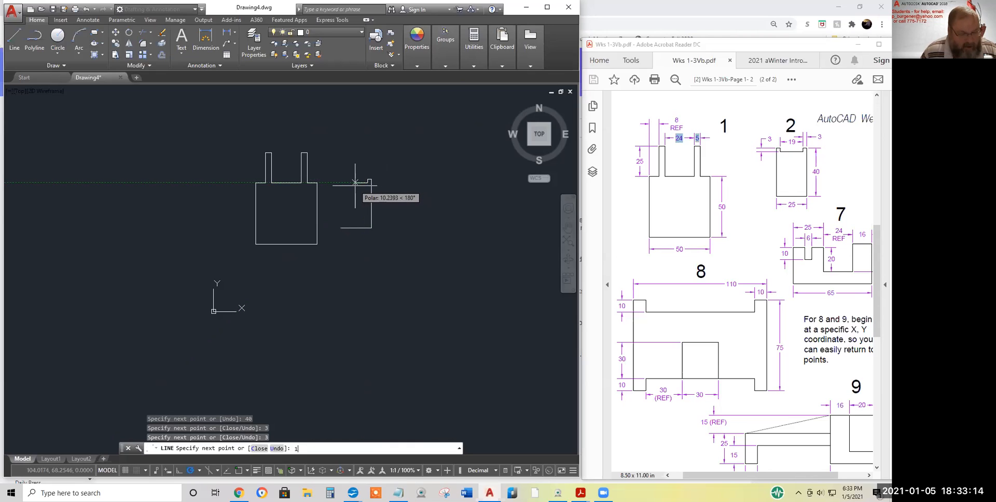
{"action": "type", "text": "9"}
{"action": "key", "text": "Return"}
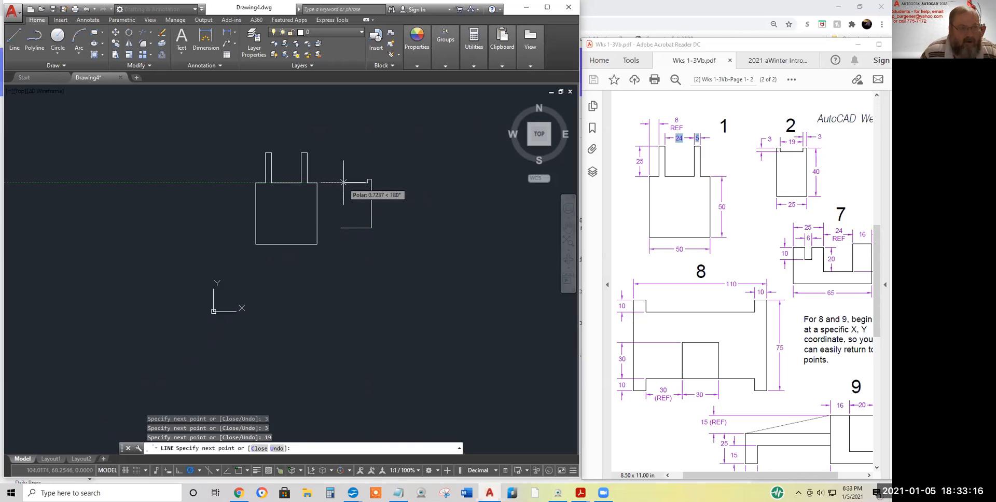
{"action": "key", "text": "Return"}
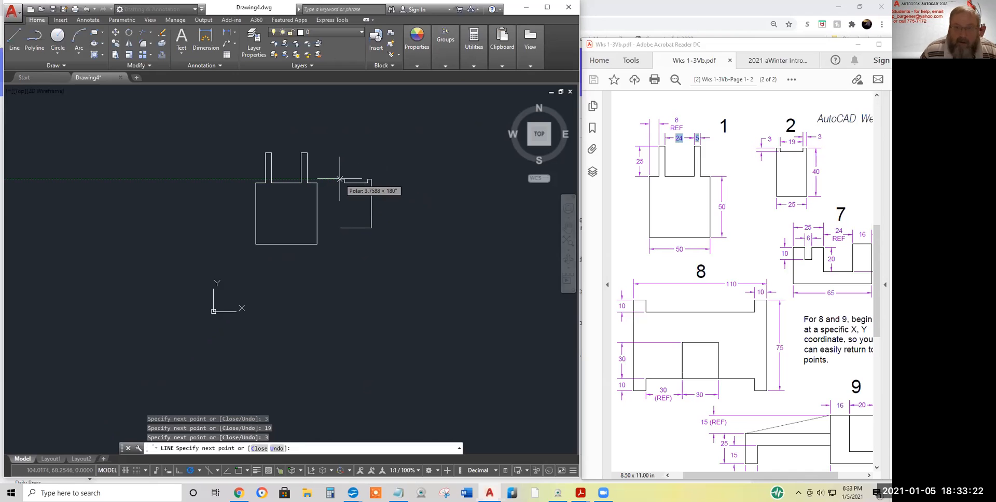
{"action": "key", "text": "Return"}
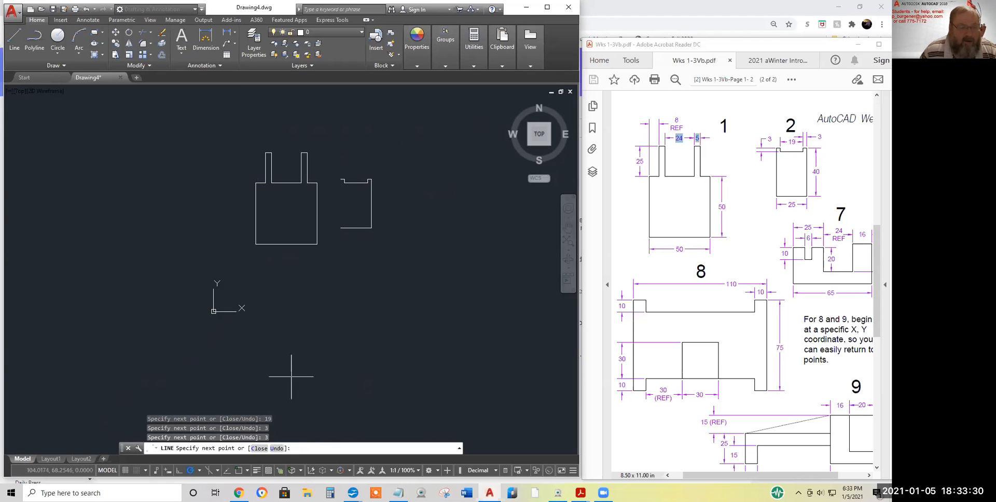
{"action": "right_click", "coordinate": [422, 146]}
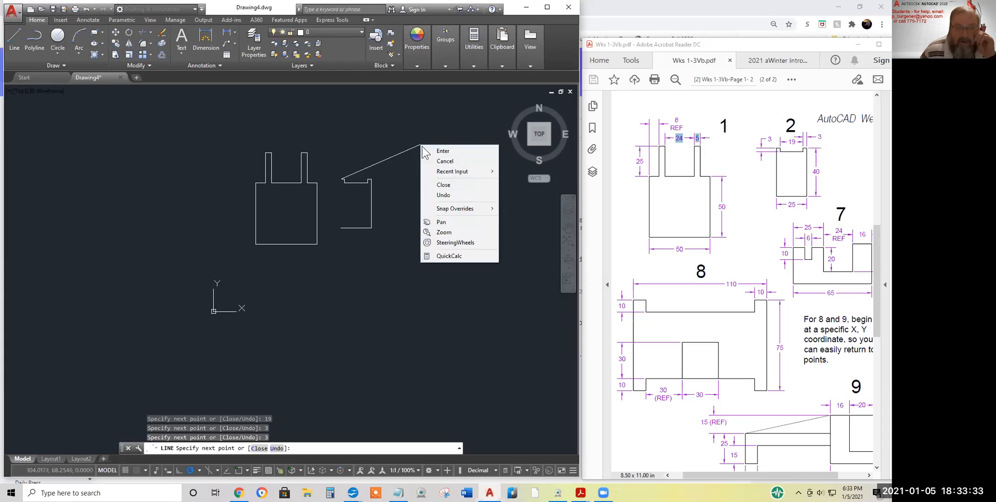
{"action": "left_click", "coordinate": [443, 186]}
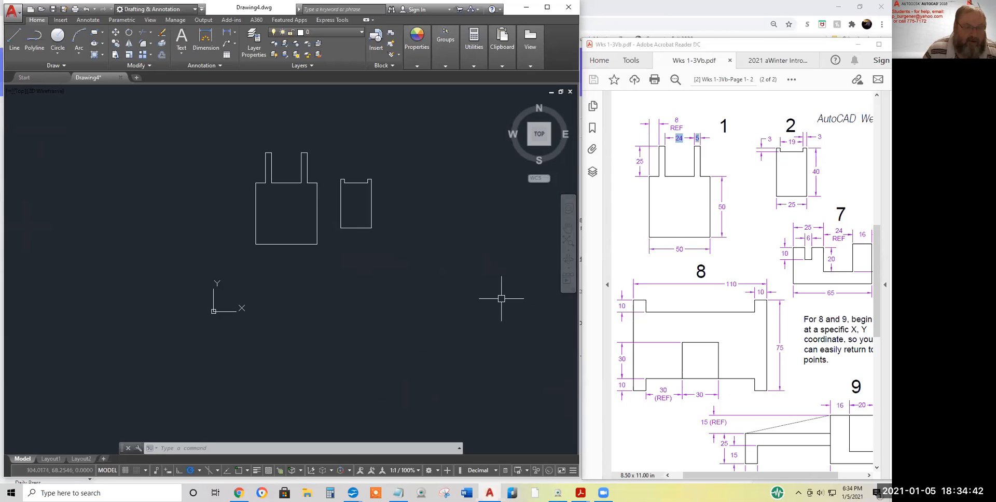
Pan the drawing so shapes 1 and 2 sit higher, leaving free space below
{"action": "middle_click_drag", "start_coordinate": [462, 198], "coordinate": [305, 352]}
{"action": "scroll", "coordinate": [350, 261], "scroll_direction": "down", "scroll_amount": 5}
{"action": "scroll", "coordinate": [323, 298], "scroll_direction": "up", "scroll_amount": 4}
{"action": "middle_click_drag", "start_coordinate": [327, 298], "coordinate": [358, 295]}
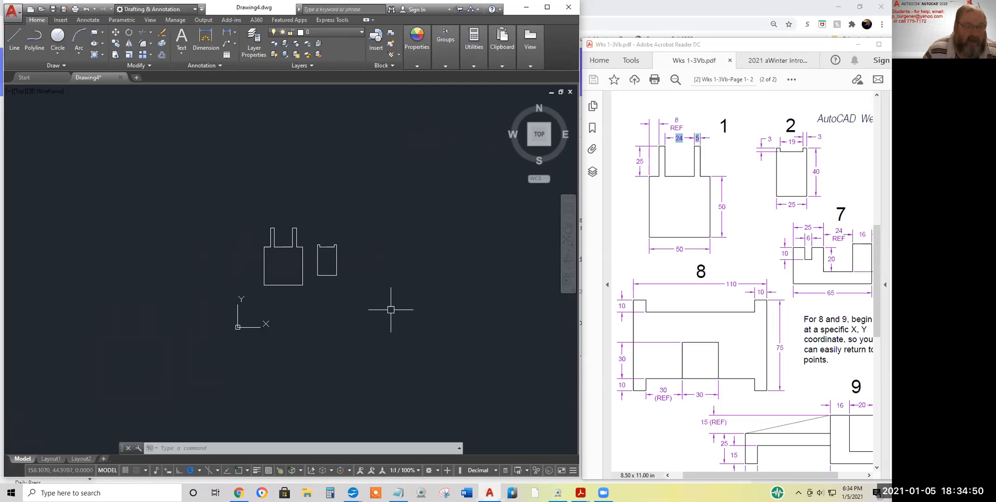
{"action": "middle_click_drag", "start_coordinate": [337, 303], "coordinate": [367, 274]}
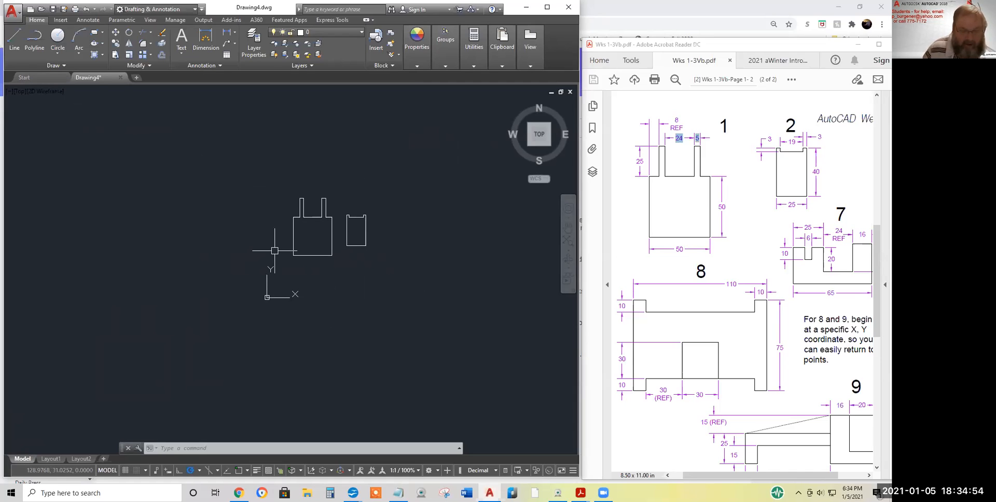
Start a new LINE and scroll the PDF right until shape 7's dimensions show
{"action": "type", "text": "line"}
{"action": "key", "text": "Return"}
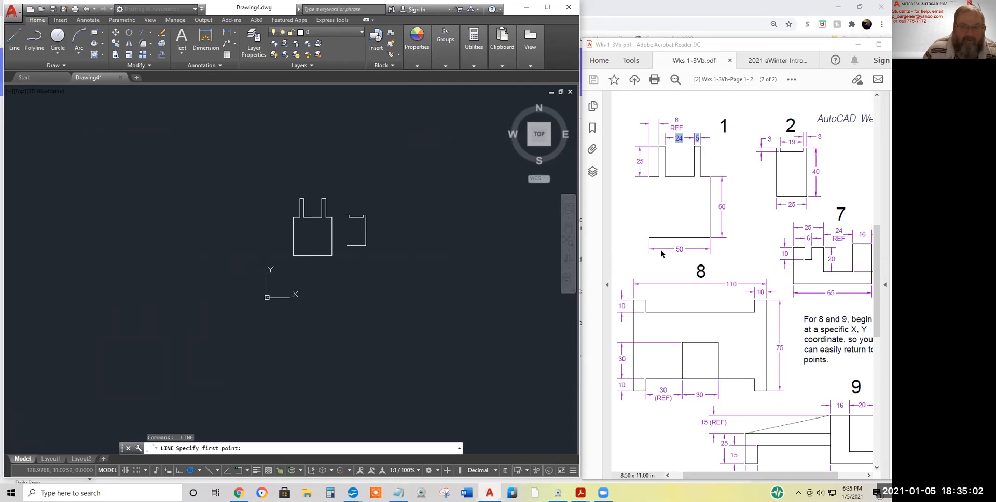
{"action": "left_click", "coordinate": [759, 474]}
{"action": "left_click_drag", "start_coordinate": [759, 474], "coordinate": [792, 474]}
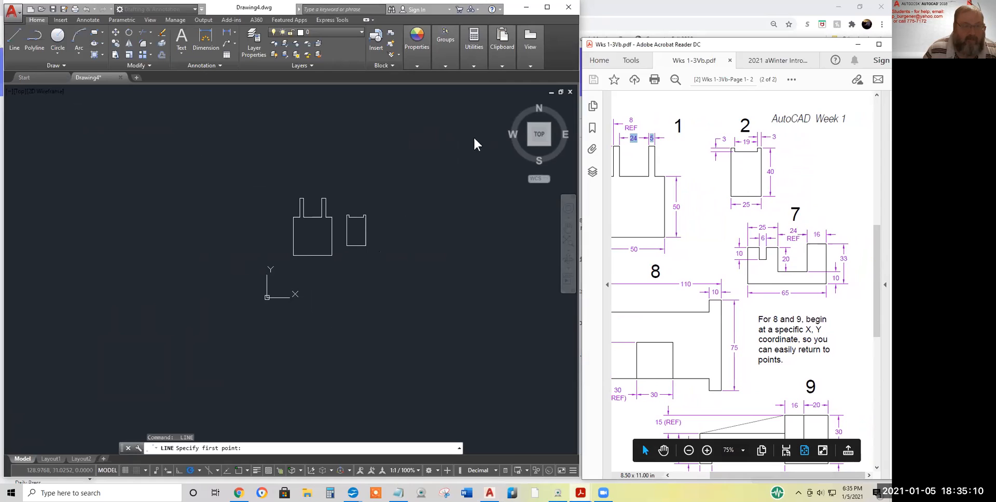
{"action": "left_click", "coordinate": [431, 142]}
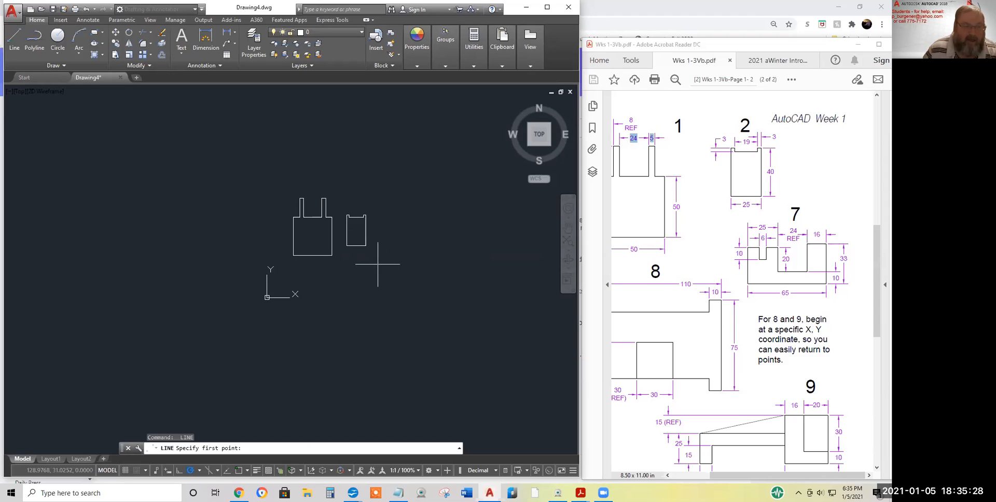
Start shape 7 below the others: 9.5-unit top segment, 10-unit drop into the notch, 6-unit notch bottom
{"action": "left_click", "coordinate": [344, 260]}
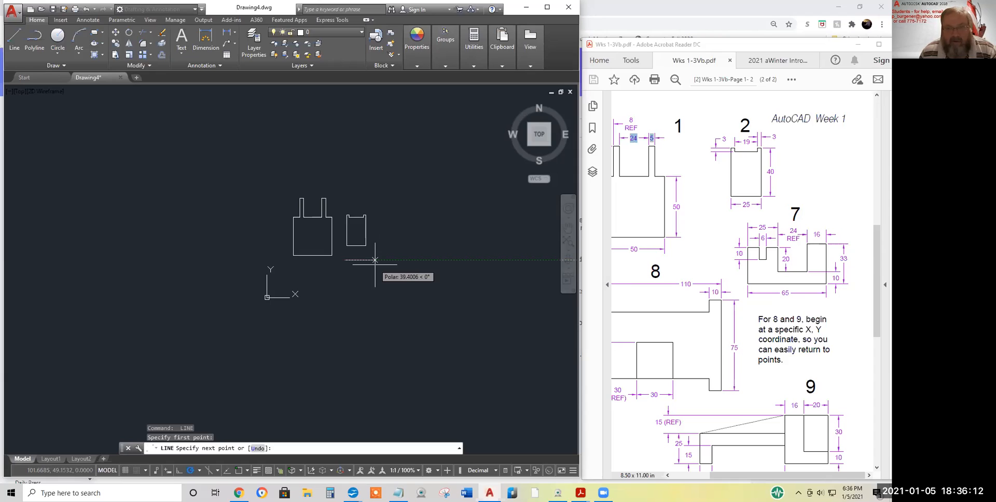
{"action": "type", "text": "9"}
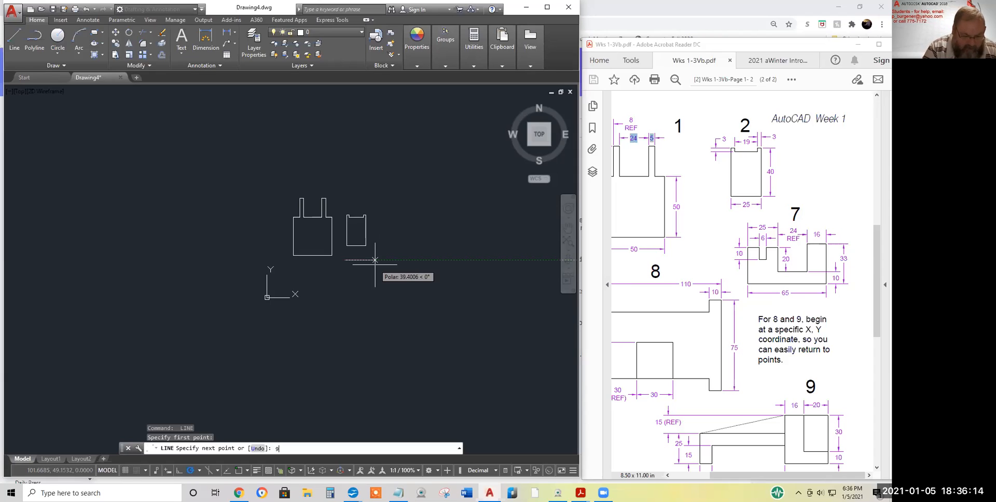
{"action": "type", "text": ".5"}
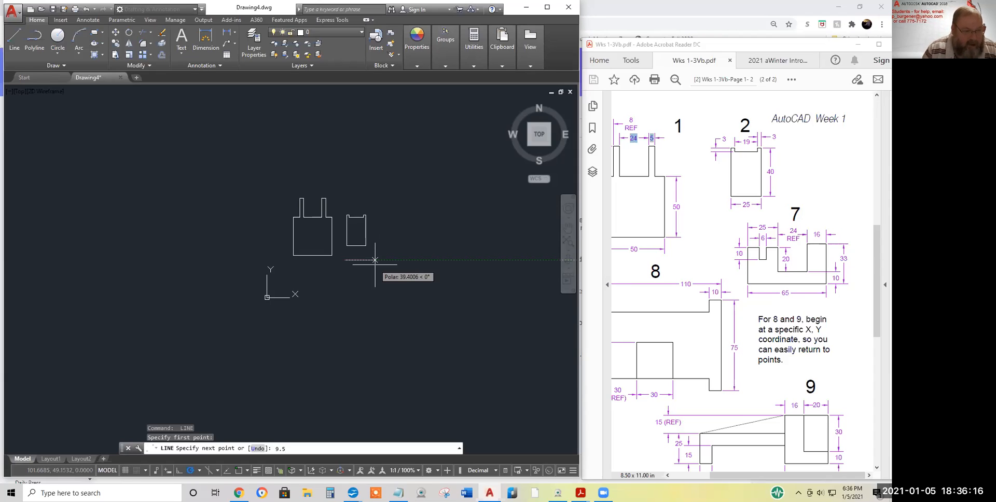
{"action": "key", "text": "Return"}
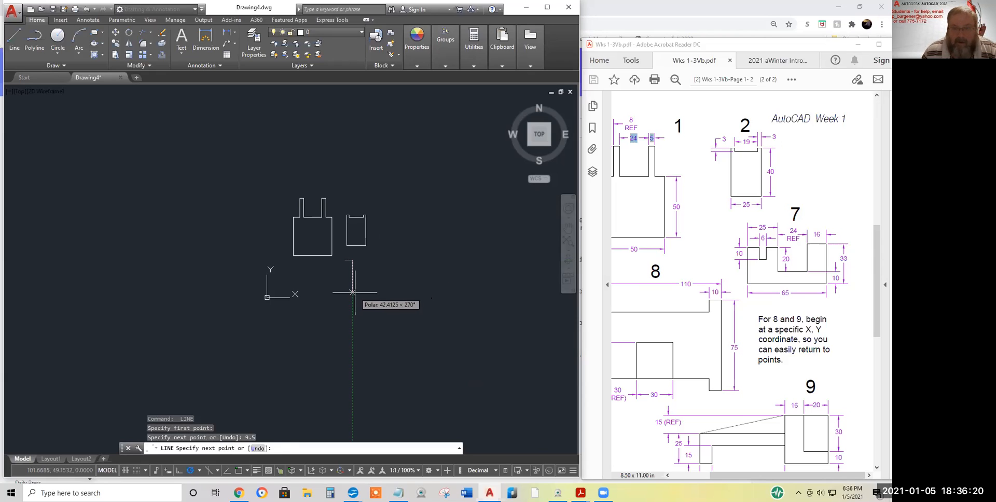
{"action": "type", "text": "10"}
{"action": "key", "text": "Return"}
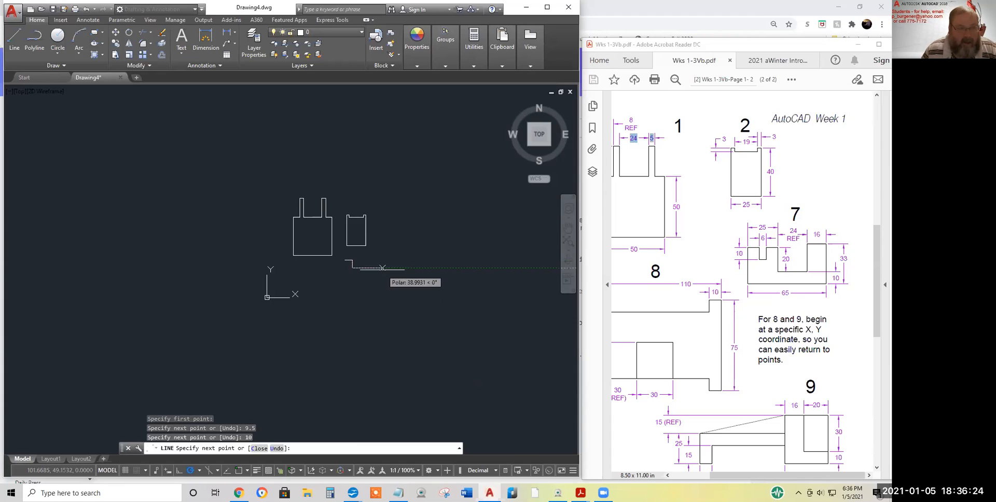
{"action": "type", "text": "6"}
{"action": "key", "text": "Return"}
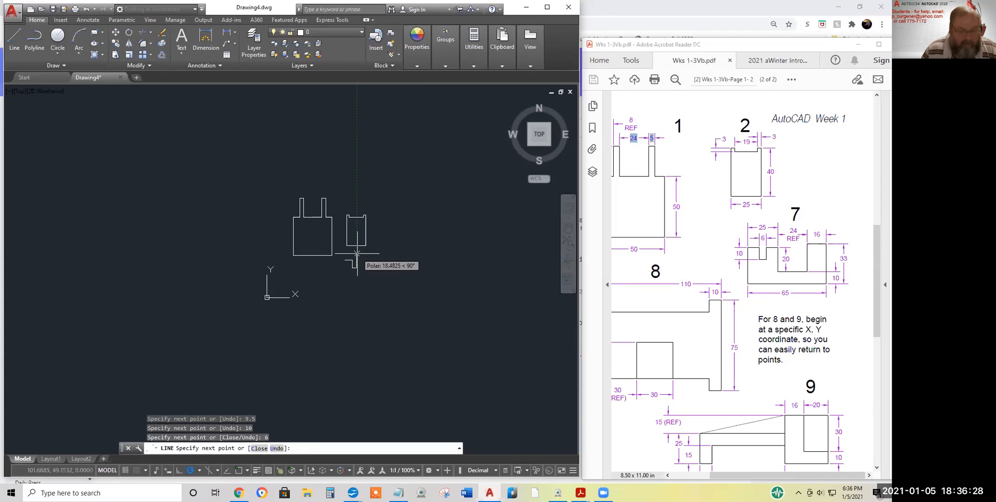
Rise 10 out of the notch, continue the top edge 9.5 right, then drop 20 units
{"action": "type", "text": "10"}
{"action": "key", "text": "Return"}
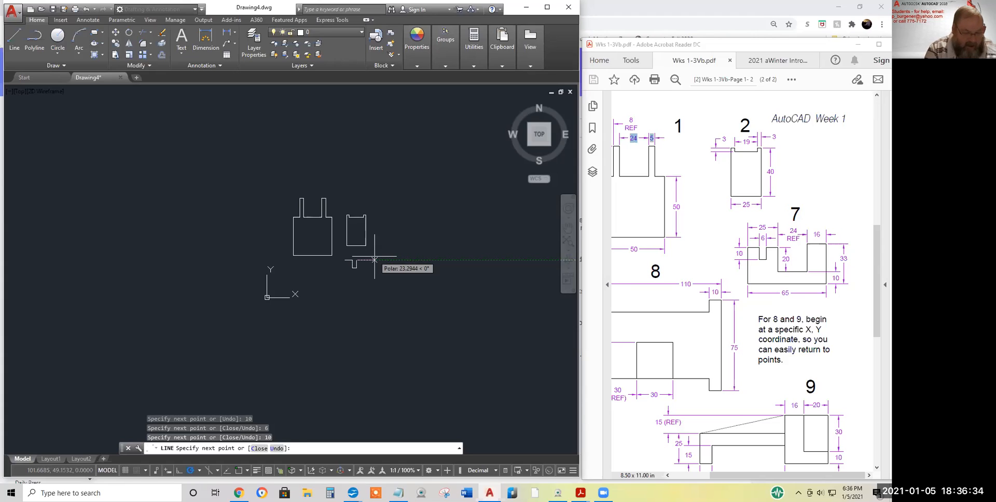
{"action": "type", "text": "9.5"}
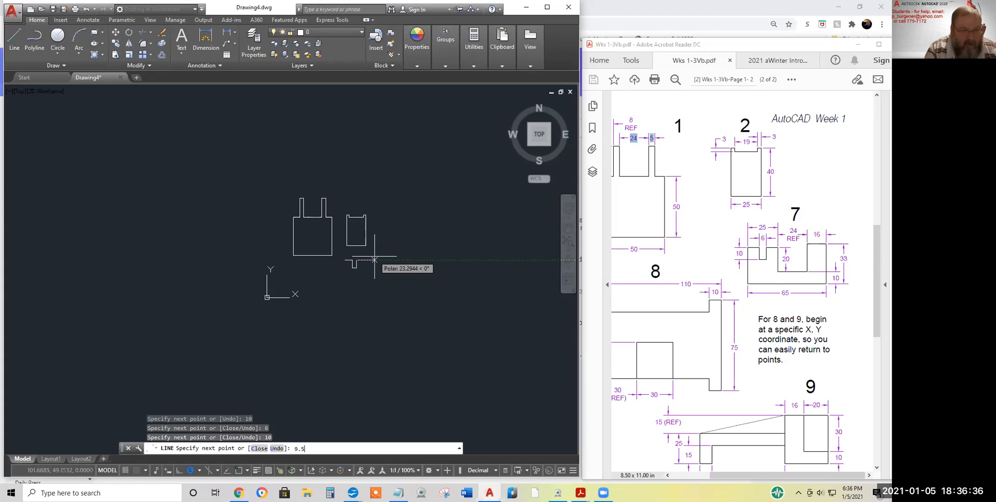
{"action": "key", "text": "Return"}
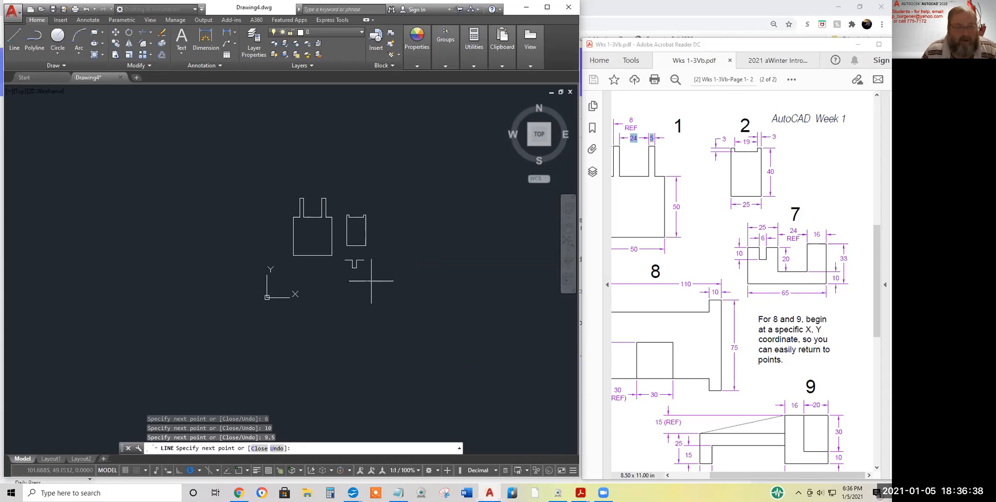
{"action": "type", "text": "20"}
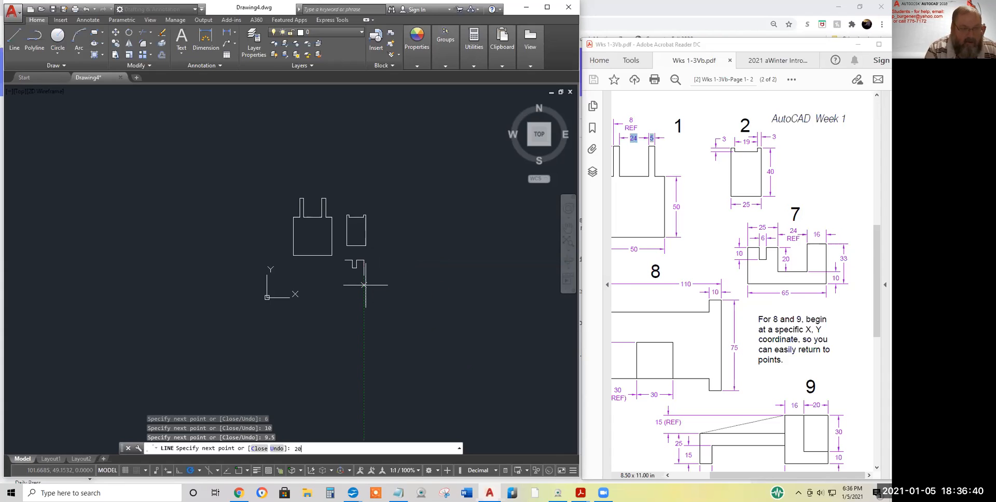
{"action": "key", "text": "Return"}
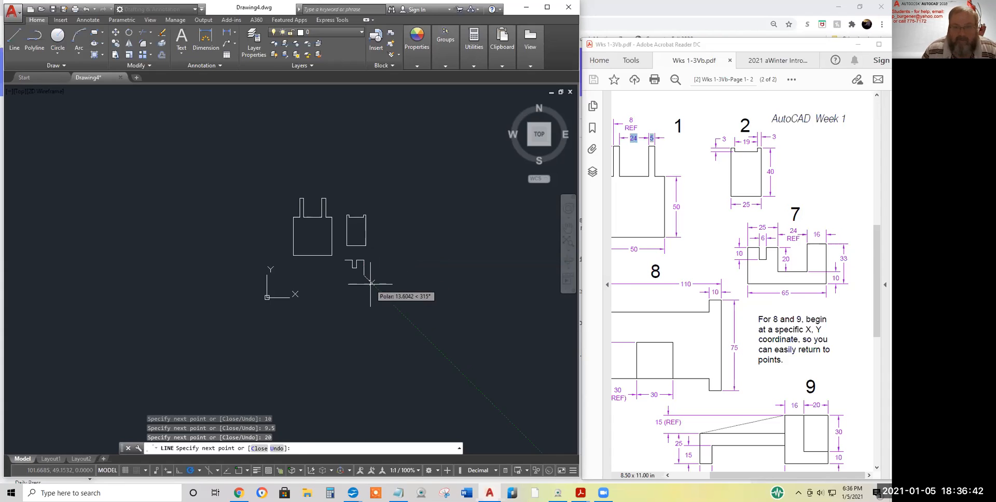
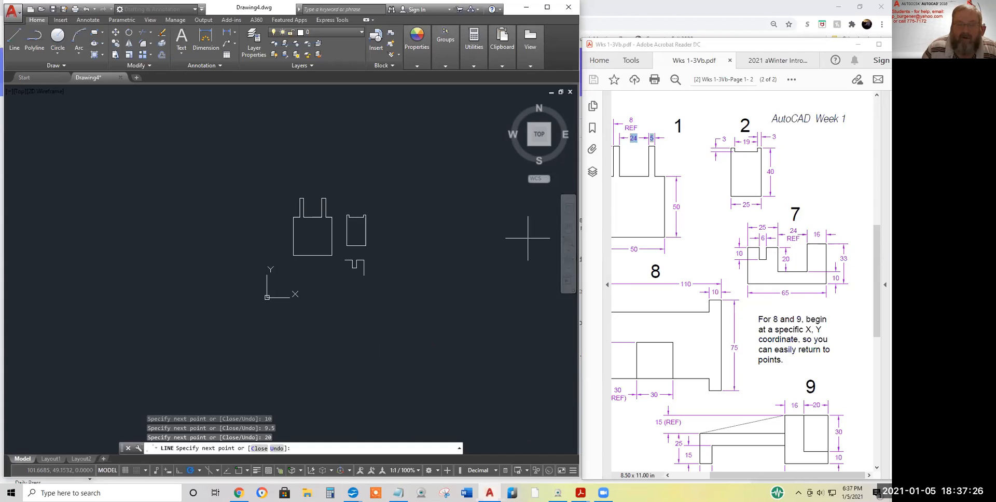
Extend shape 7 with the 24, 23, 16 and 33-unit segments
{"action": "type", "text": "24"}
{"action": "key", "text": "Return"}
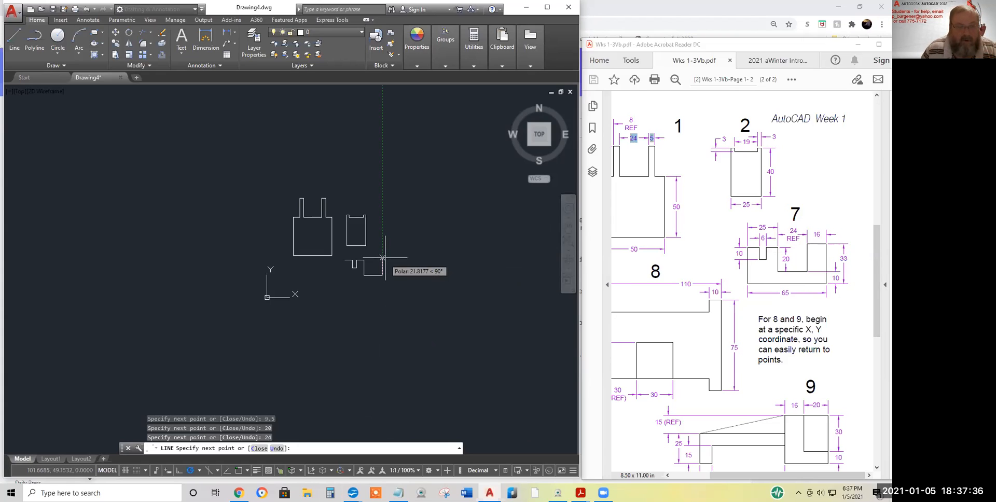
{"action": "type", "text": "23"}
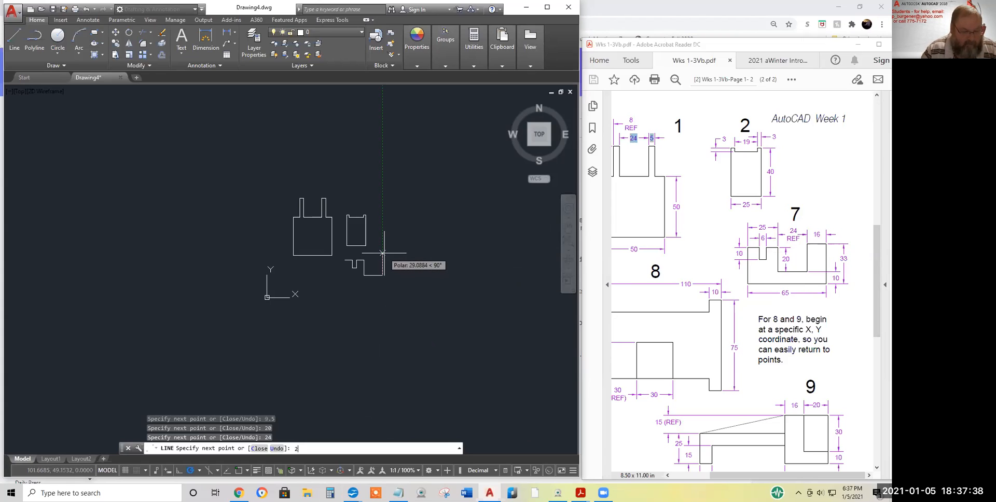
{"action": "key", "text": "Return"}
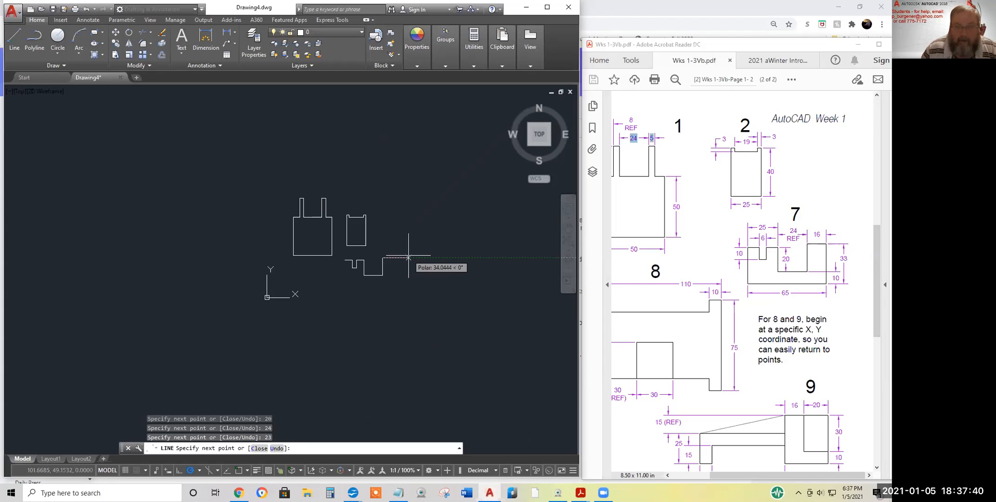
{"action": "type", "text": "16"}
{"action": "key", "text": "Return"}
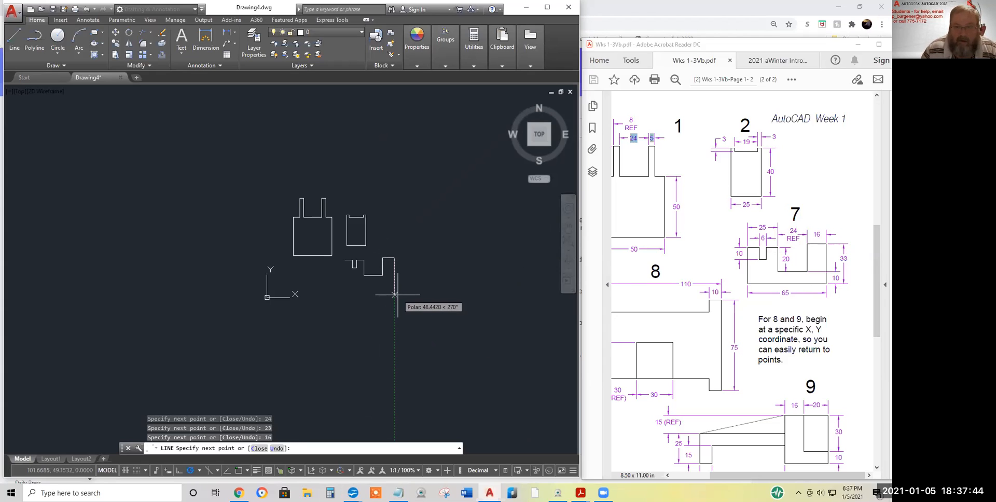
{"action": "type", "text": "33"}
{"action": "key", "text": "Return"}
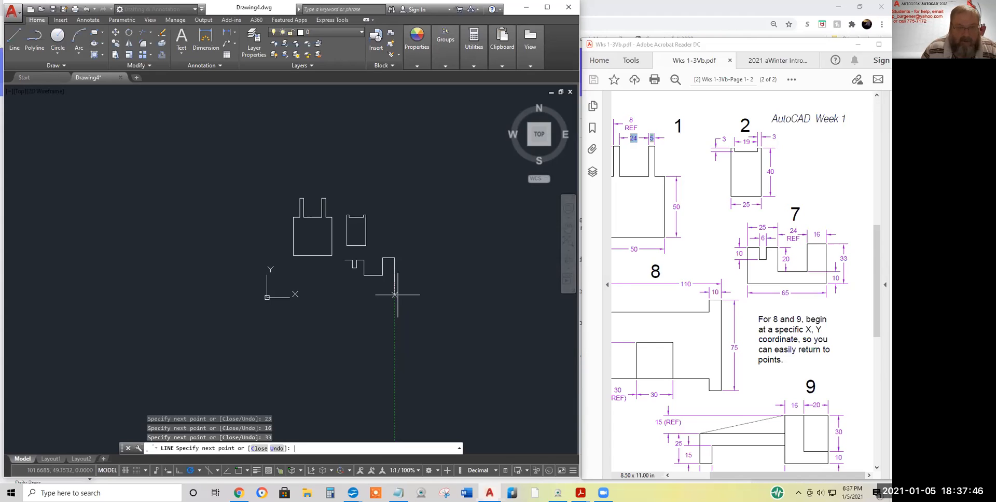
Undo the mistyped 655 segment, draw the 65-unit bottom edge, and close shape 7
{"action": "type", "text": "6"}
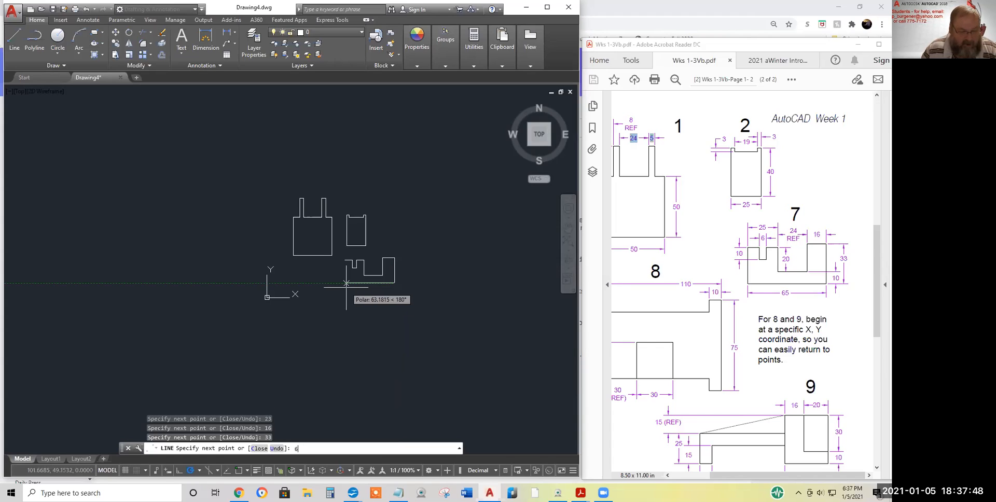
{"action": "type", "text": "55"}
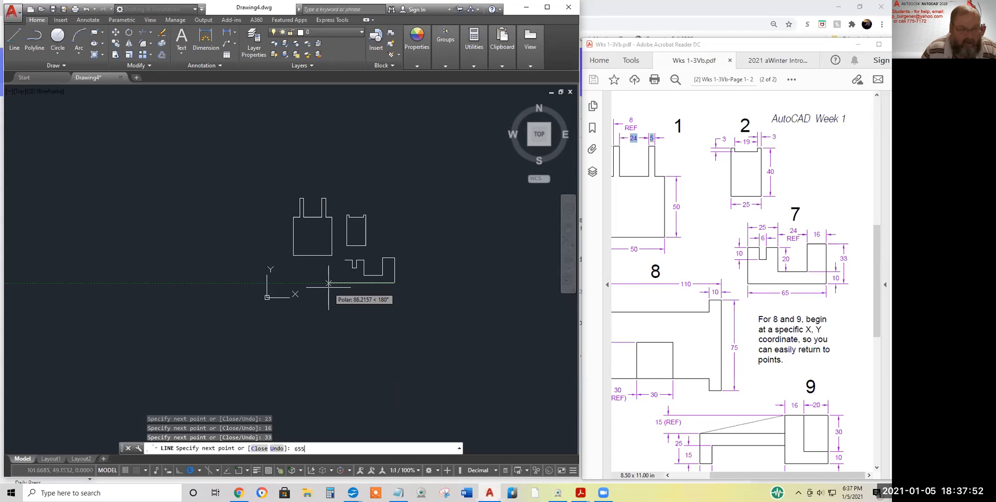
{"action": "key", "text": "Return"}
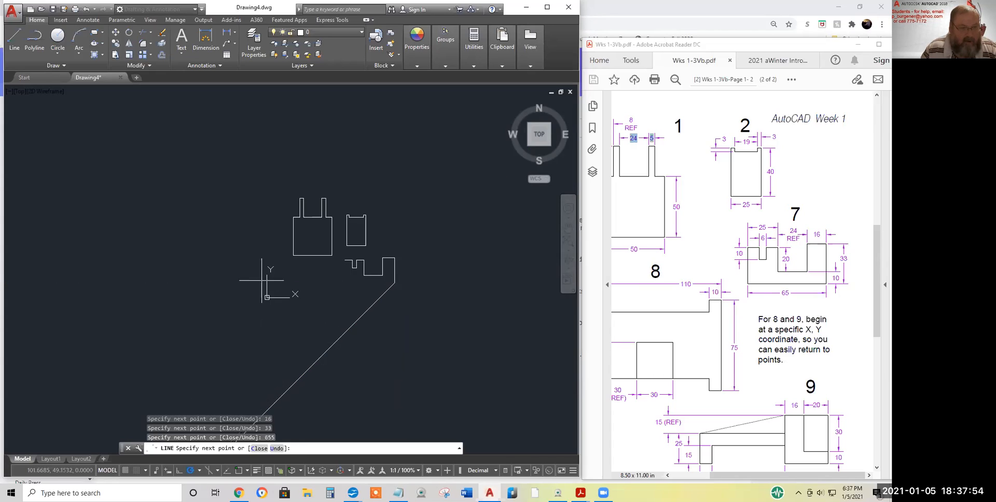
{"action": "right_click", "coordinate": [321, 296]}
{"action": "left_click", "coordinate": [348, 347]}
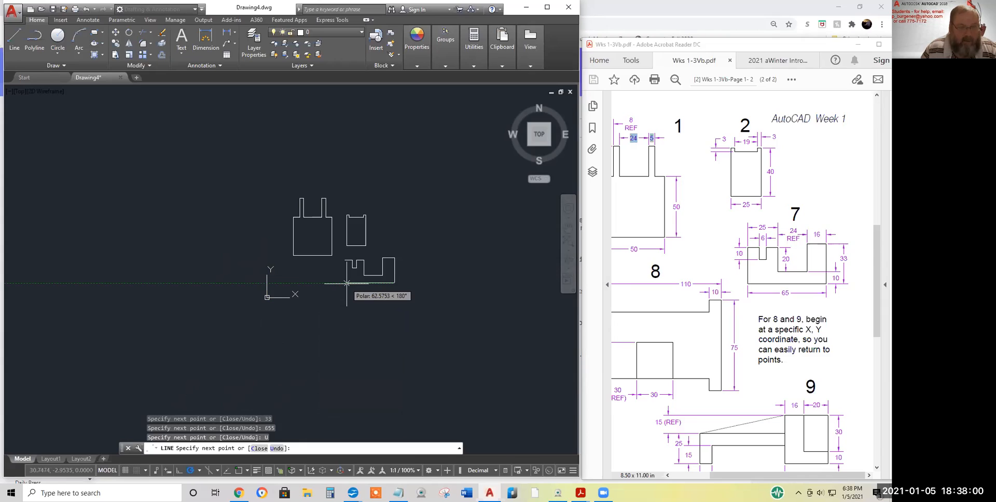
{"action": "type", "text": "65"}
{"action": "key", "text": "Return"}
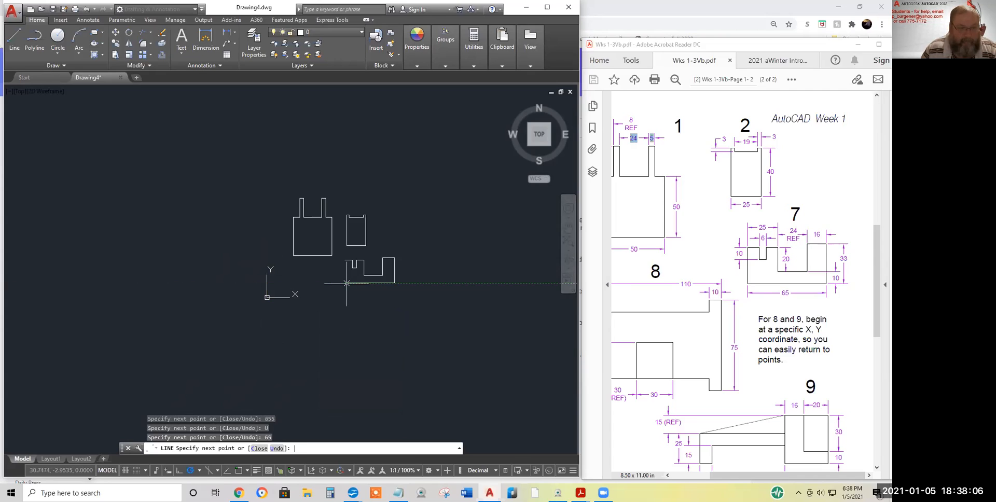
{"action": "right_click", "coordinate": [423, 235]}
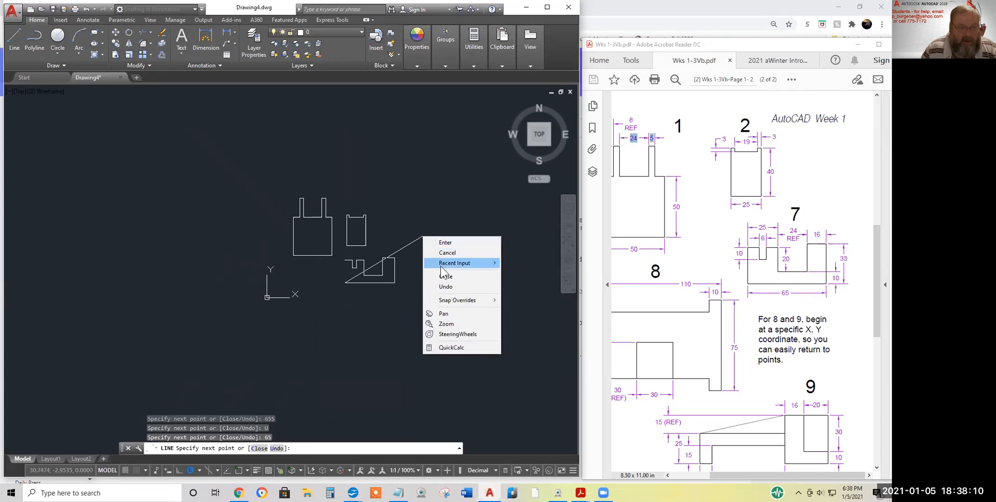
{"action": "left_click", "coordinate": [438, 276]}
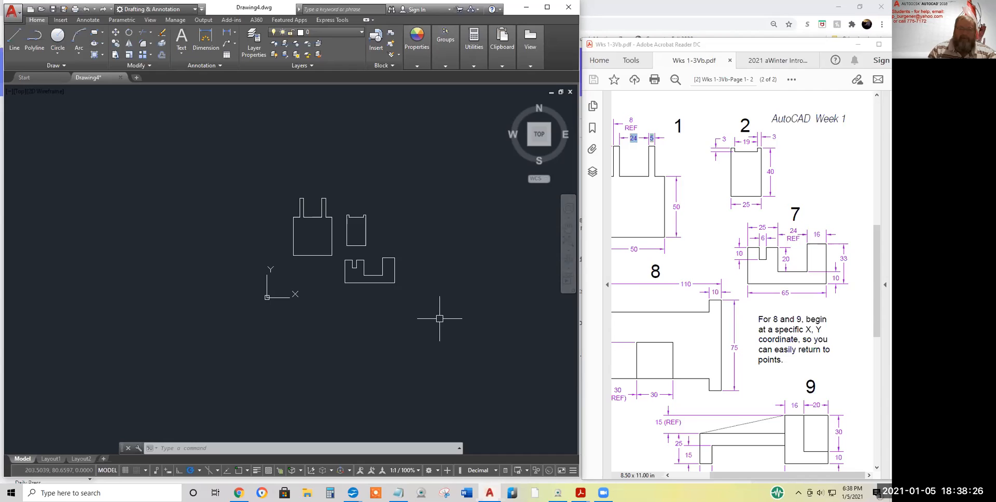
Frame the three finished shapes, switch on the live coordinate readout, and start LINE
{"action": "middle_click_drag", "start_coordinate": [347, 312], "coordinate": [356, 325]}
{"action": "scroll", "coordinate": [356, 325], "scroll_direction": "down", "scroll_amount": 2}
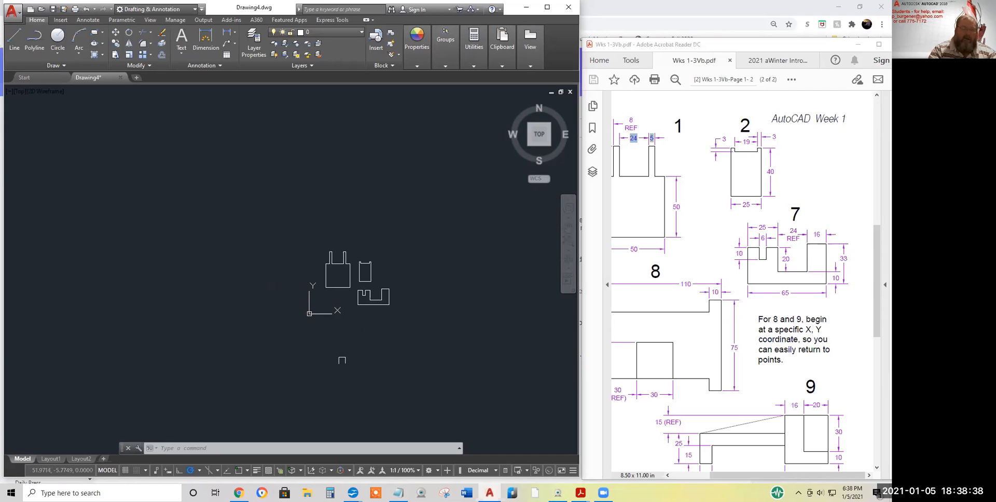
{"action": "scroll", "coordinate": [338, 309], "scroll_direction": "up", "scroll_amount": 3}
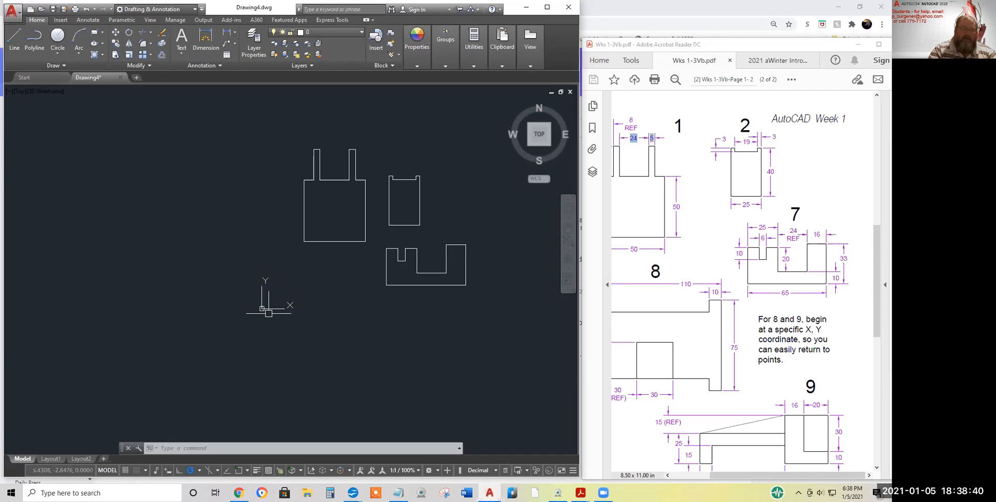
{"action": "middle_click_drag", "start_coordinate": [311, 301], "coordinate": [213, 352]}
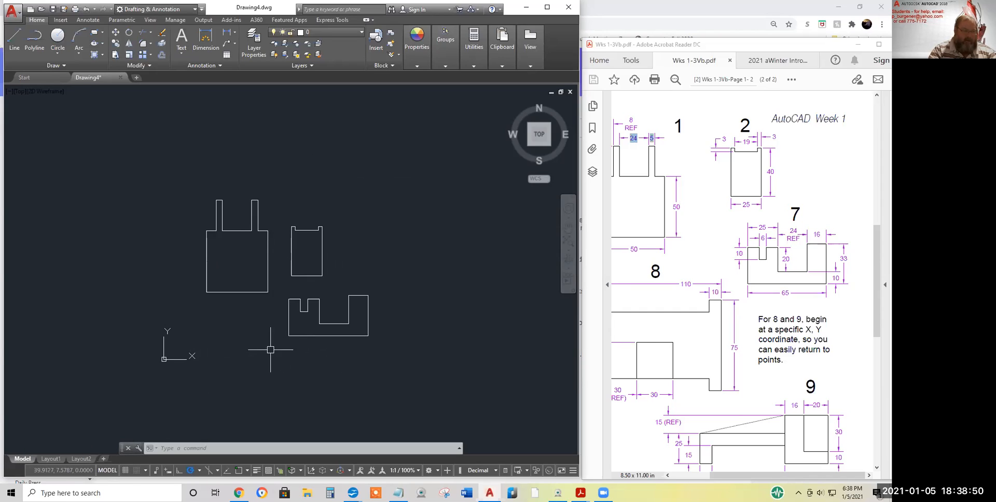
{"action": "left_click", "coordinate": [65, 472]}
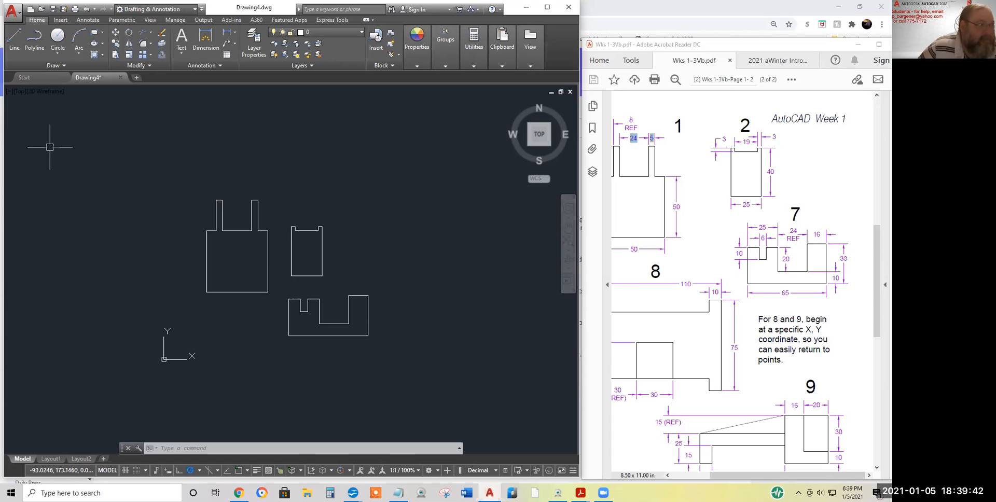
{"action": "left_click", "coordinate": [15, 39]}
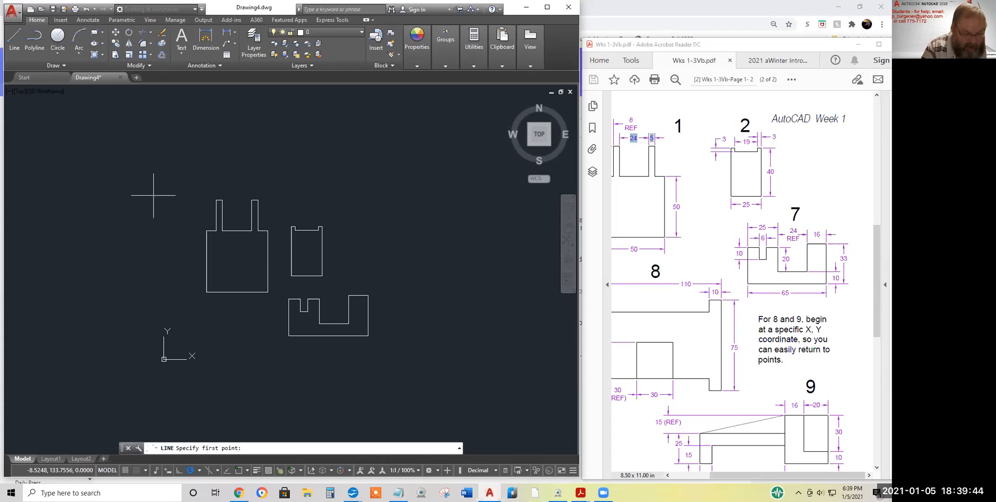
Start exercise 8 at 80,30, drawing 75 units straight down, then 10 units across
{"action": "type", "text": "80,30"}
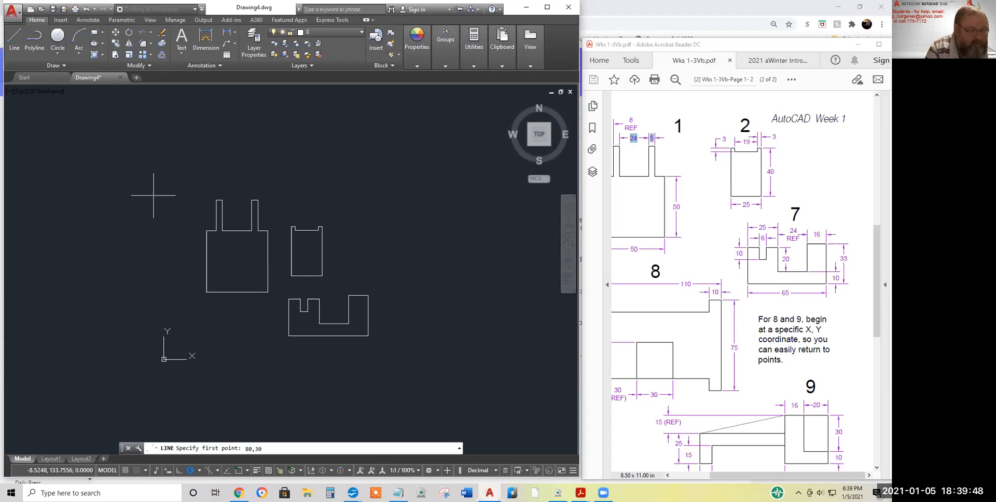
{"action": "key", "text": "Return"}
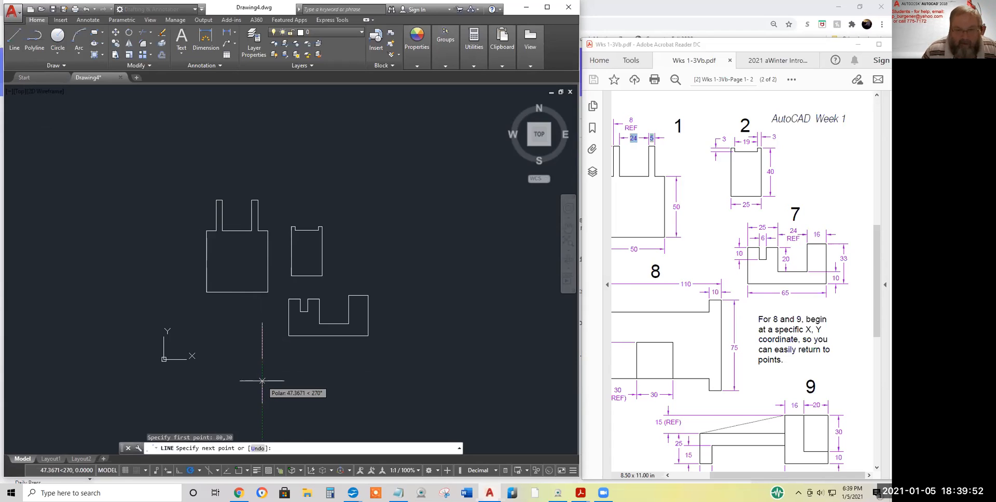
{"action": "type", "text": "75"}
{"action": "key", "text": "Return"}
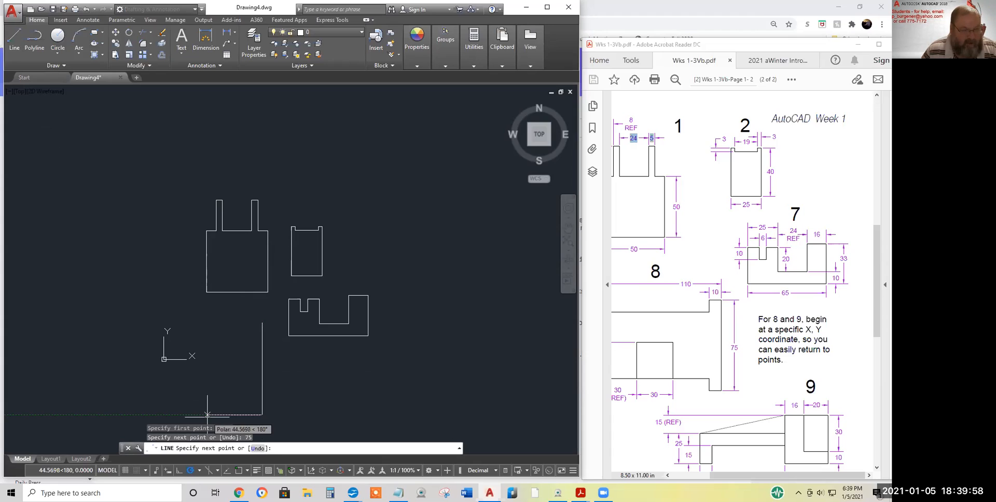
{"action": "middle_click_drag", "start_coordinate": [213, 422], "coordinate": [273, 410]}
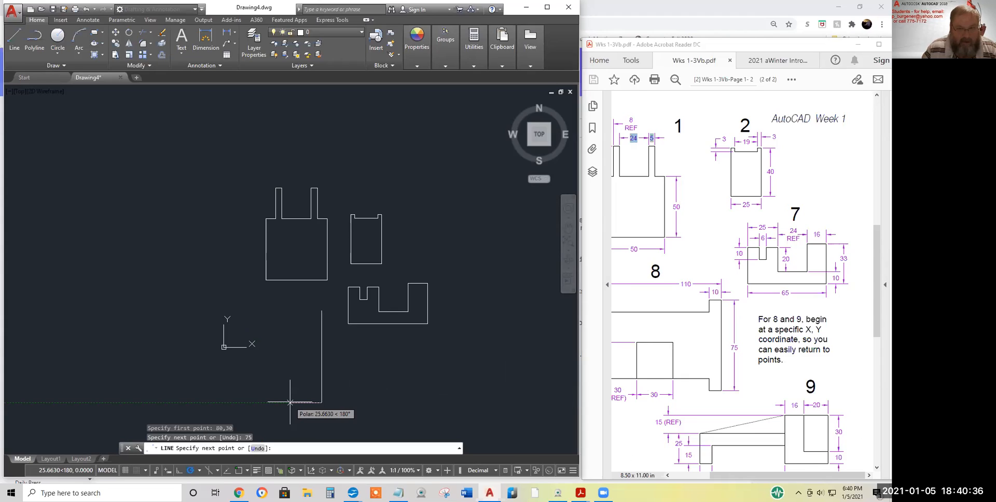
{"action": "type", "text": "10"}
{"action": "key", "text": "Return"}
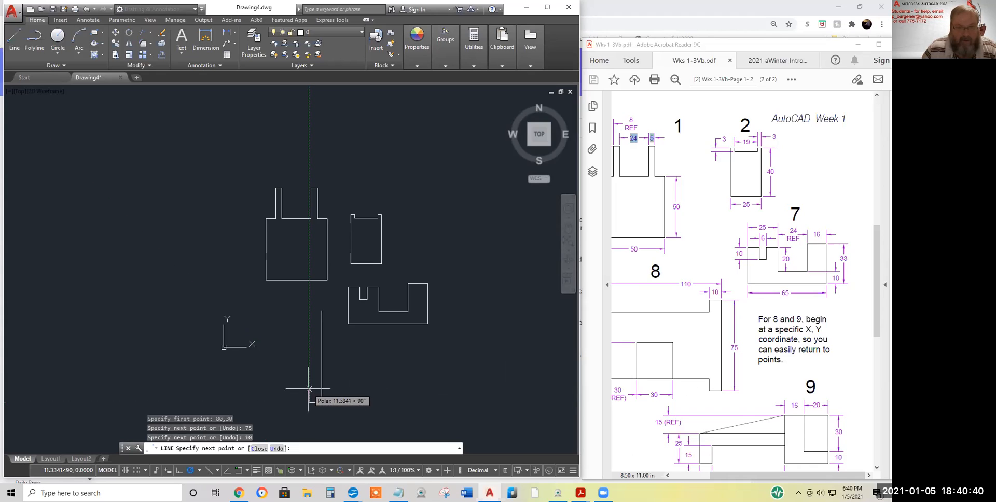
Check the worksheet dimensions, then draw 10 units up, 90 across and a 10-unit step
{"action": "left_click", "coordinate": [672, 364]}
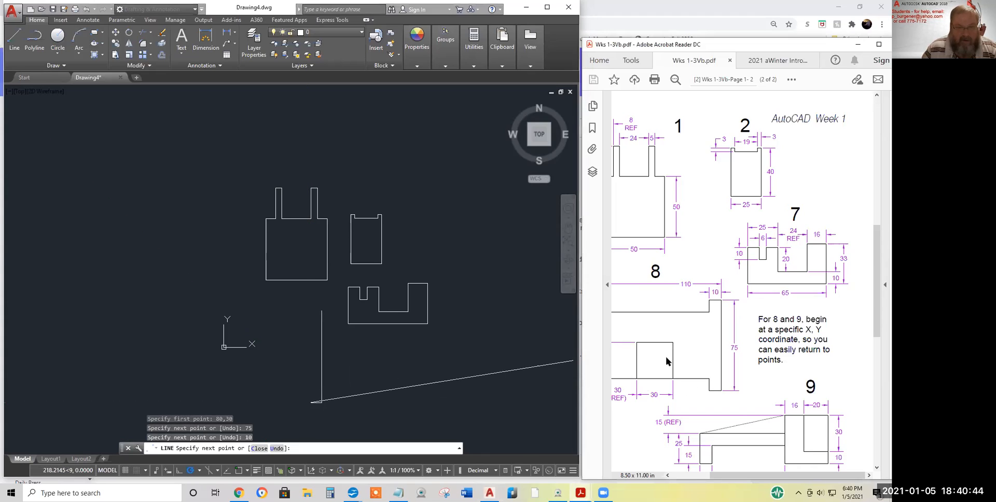
{"action": "scroll", "coordinate": [691, 359], "scroll_direction": "down", "scroll_amount": 1}
{"action": "left_click_drag", "start_coordinate": [737, 478], "coordinate": [692, 477]}
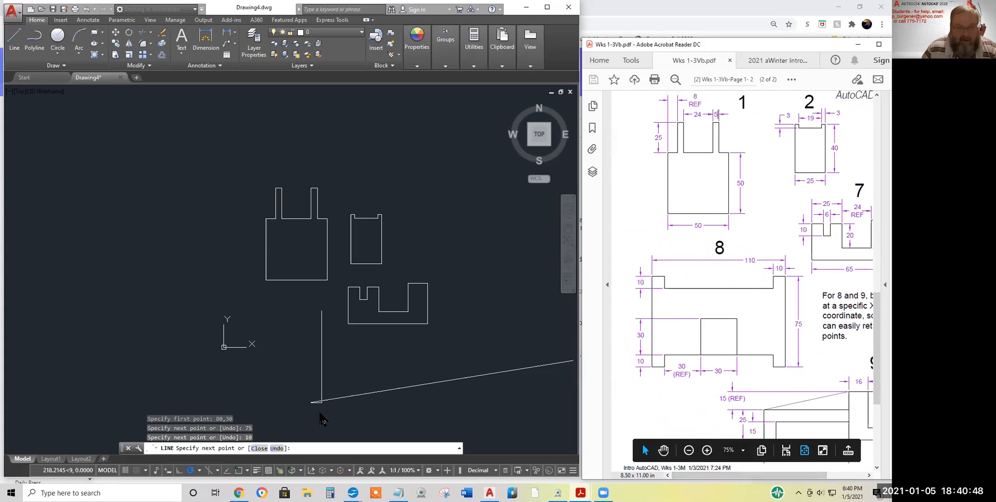
{"action": "left_click", "coordinate": [418, 361]}
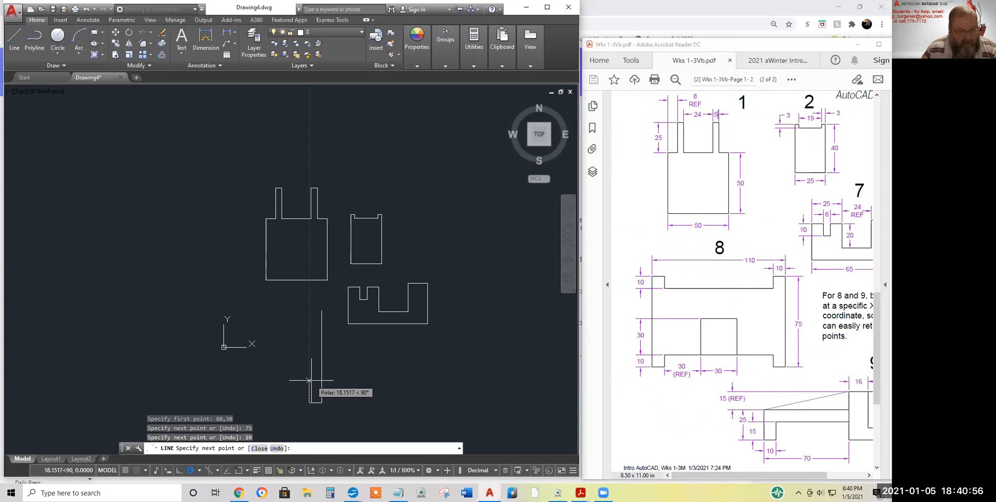
{"action": "type", "text": "10"}
{"action": "key", "text": "Return"}
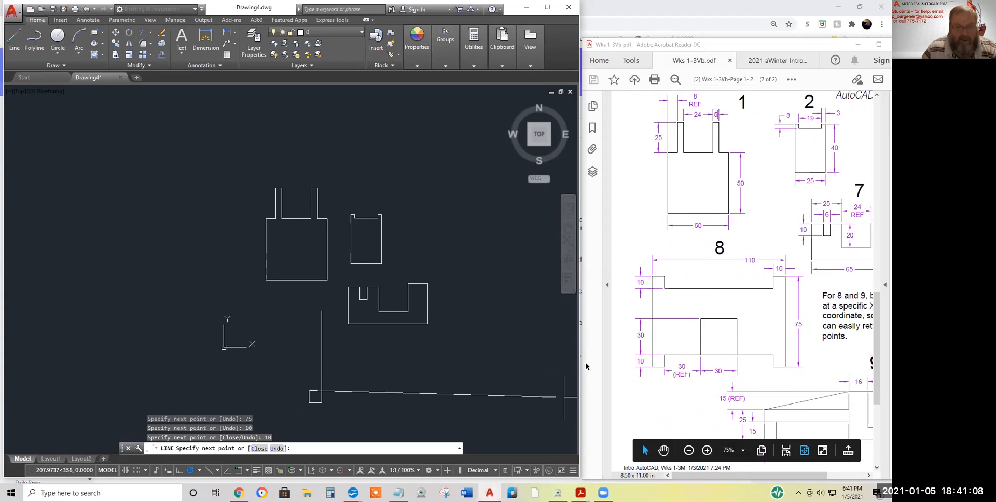
{"action": "type", "text": "90"}
{"action": "key", "text": "Return"}
{"action": "left_click", "coordinate": [200, 391]}
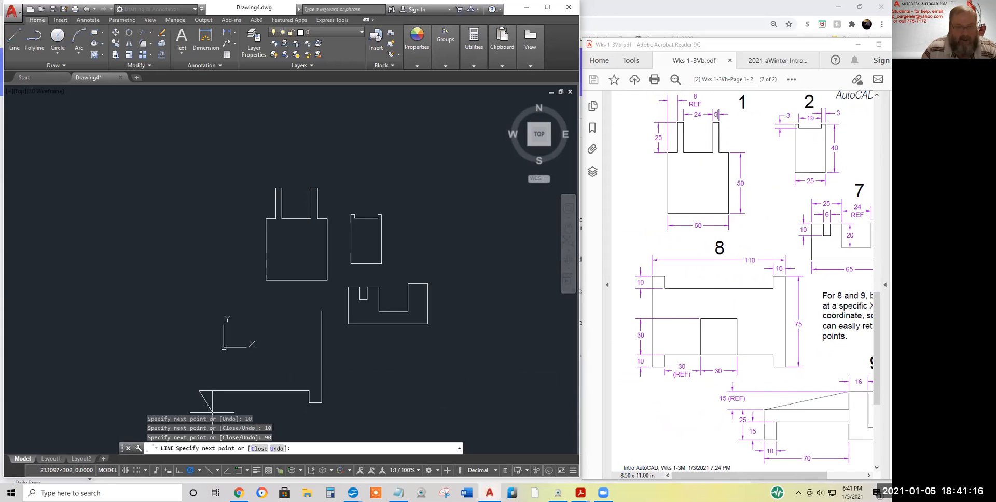
{"action": "type", "text": "10"}
{"action": "key", "text": "Return"}
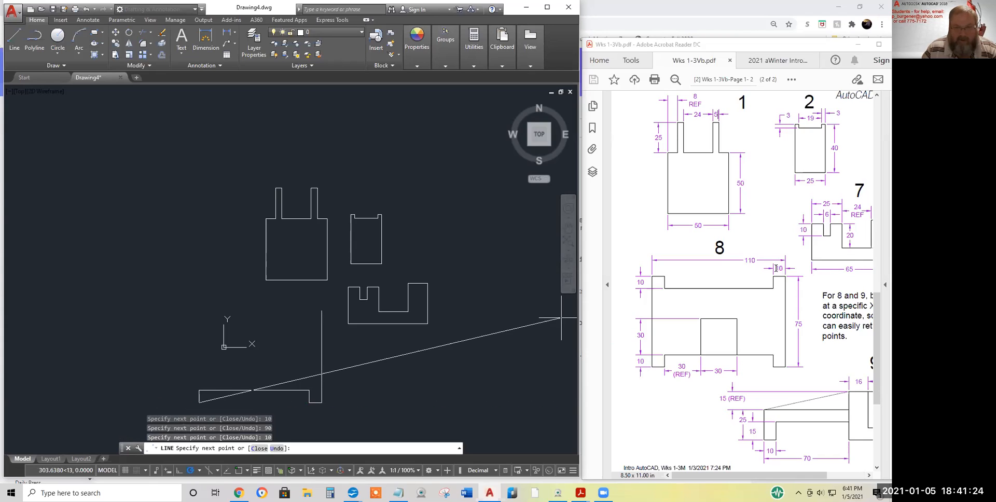
Add the next 10-unit segment, the 75-unit left side and the 19-unit top-left edge
{"action": "left_click_drag", "start_coordinate": [772, 268], "coordinate": [785, 268]}
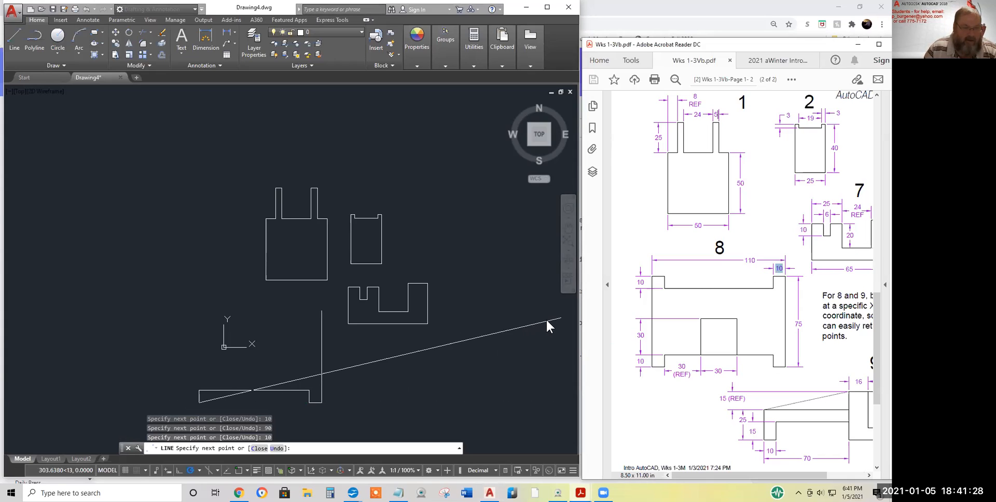
{"action": "left_click", "coordinate": [489, 332]}
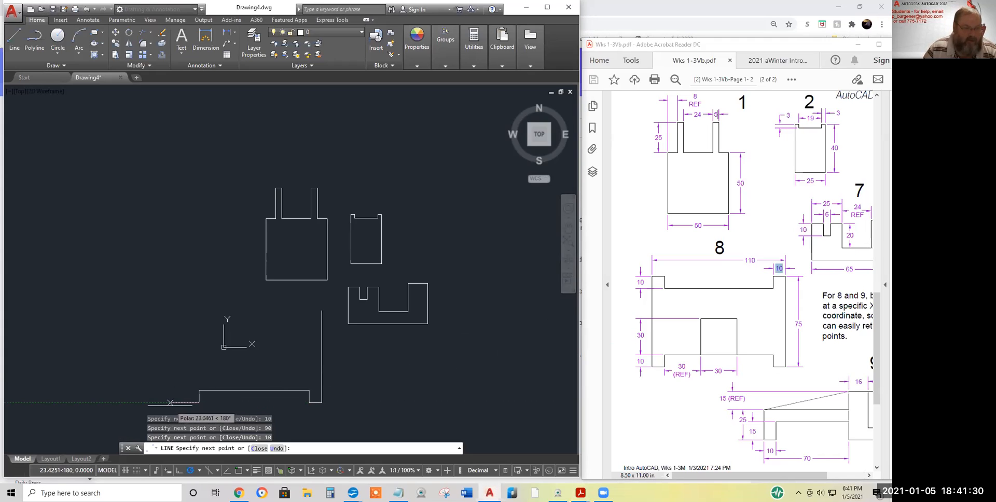
{"action": "type", "text": "1"}
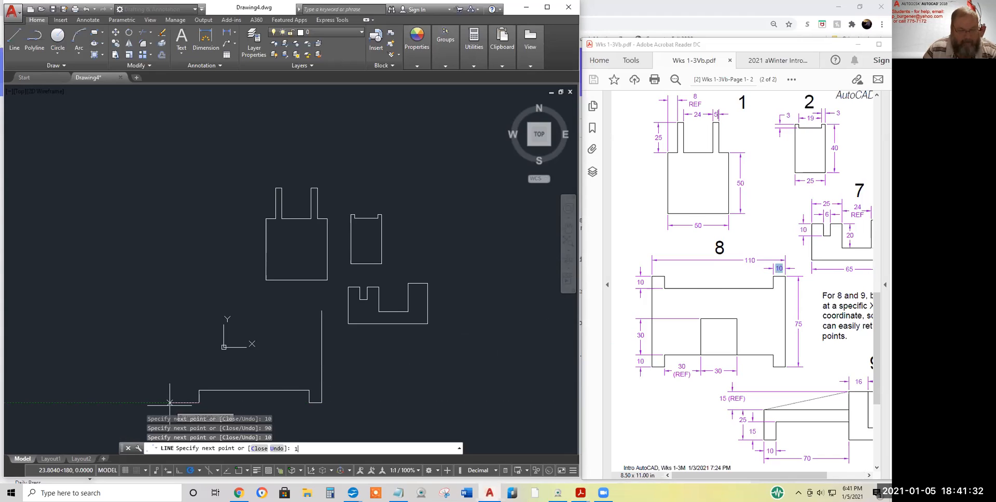
{"action": "type", "text": "0"}
{"action": "key", "text": "Return"}
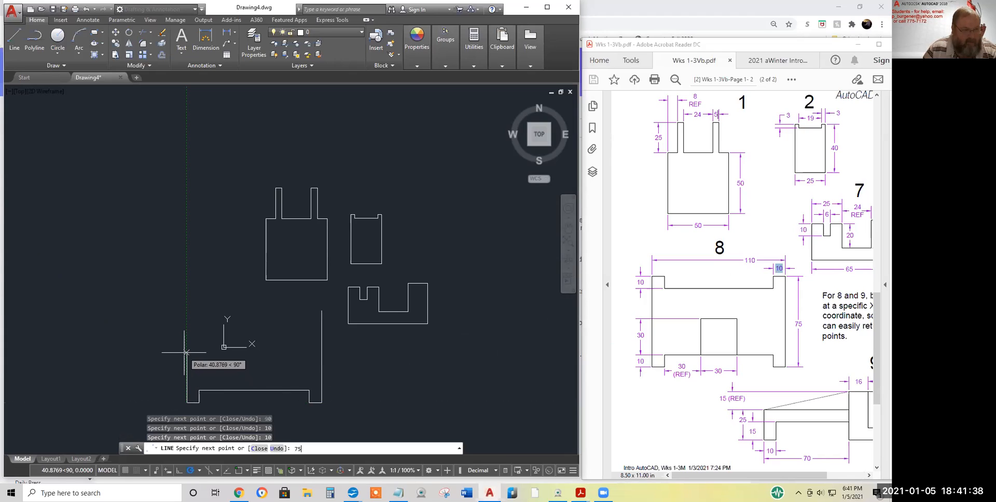
{"action": "key", "text": "Return"}
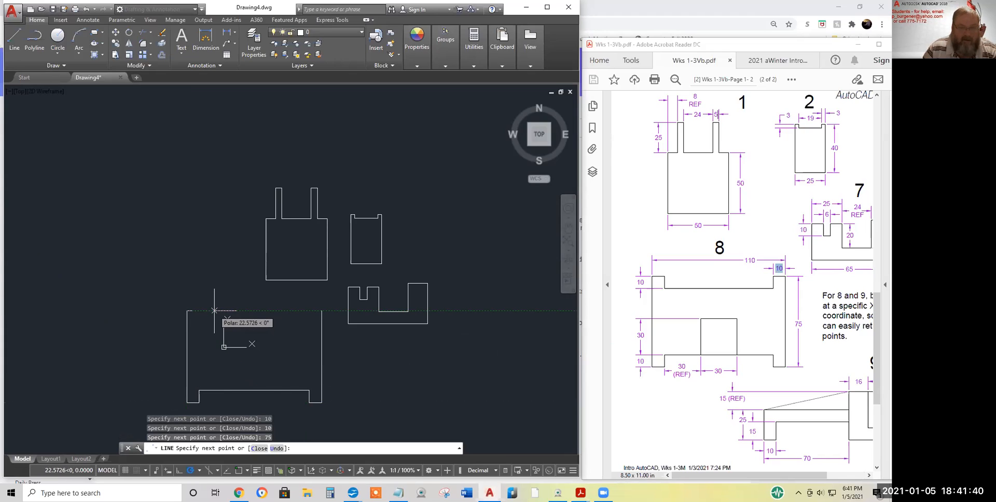
{"action": "type", "text": "19"}
{"action": "key", "text": "Return"}
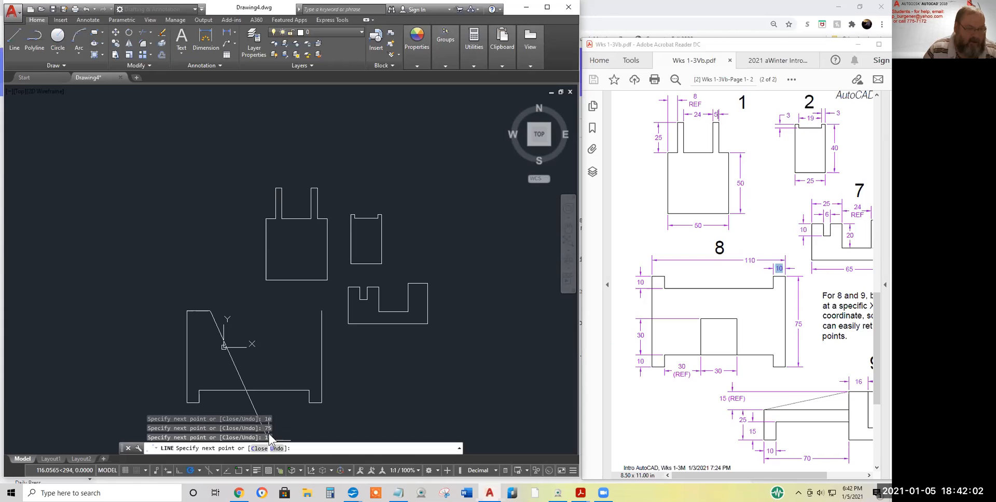
Undo the last segment, add 10, 10, 90 and 10-unit segments, and close the outline
{"action": "right_click", "coordinate": [274, 326]}
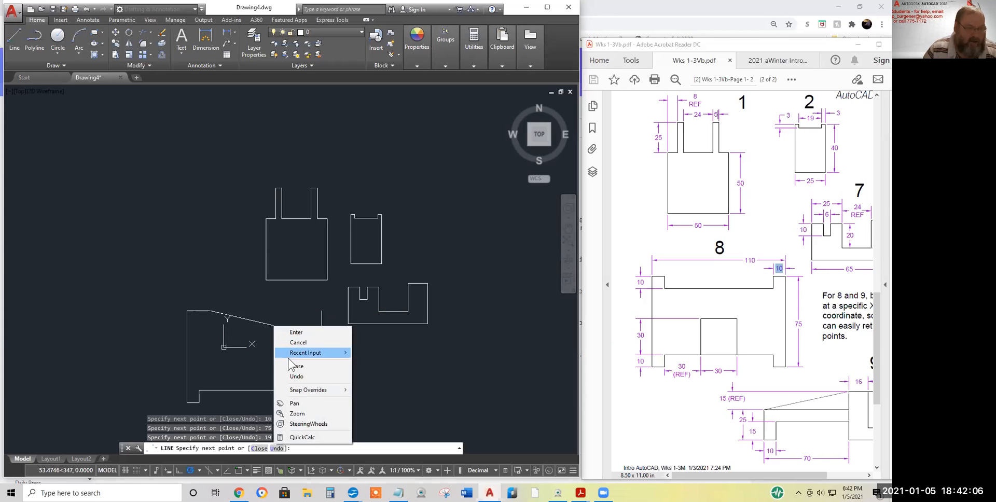
{"action": "left_click", "coordinate": [297, 376]}
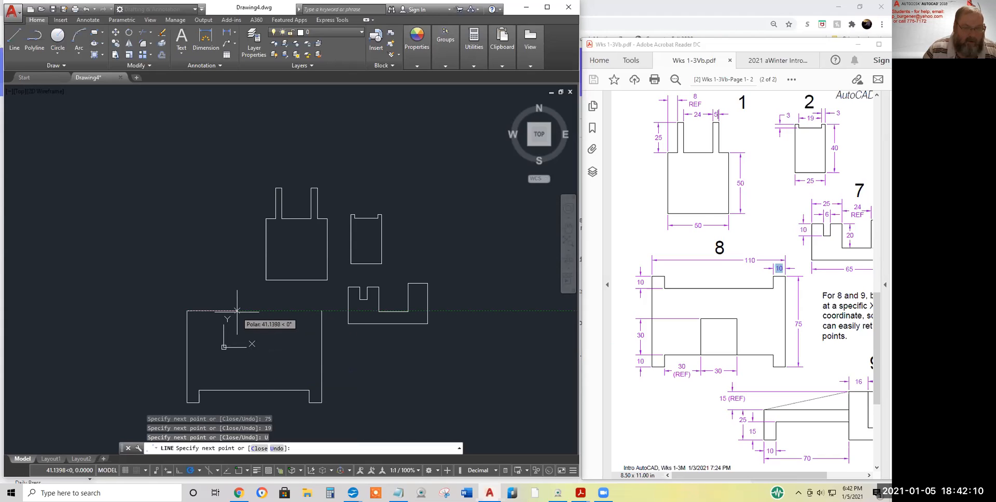
{"action": "type", "text": "10"}
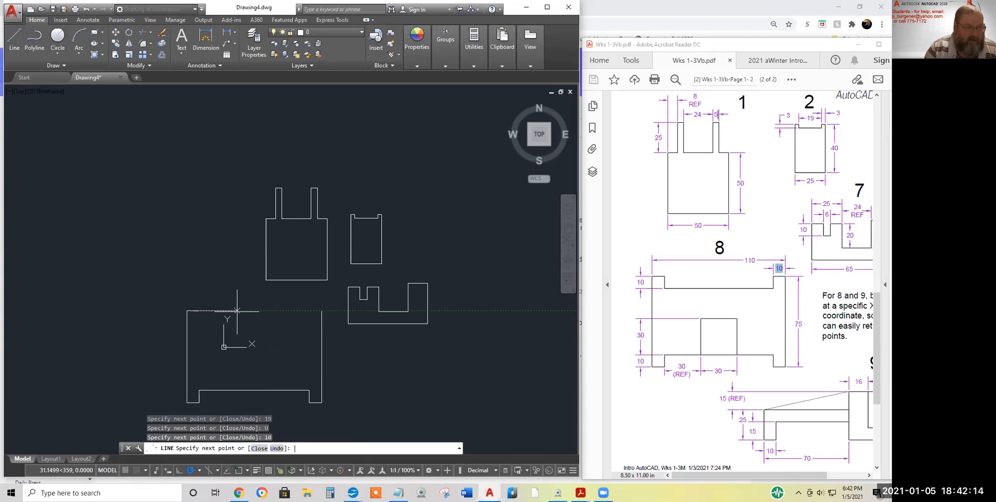
{"action": "key", "text": "Return"}
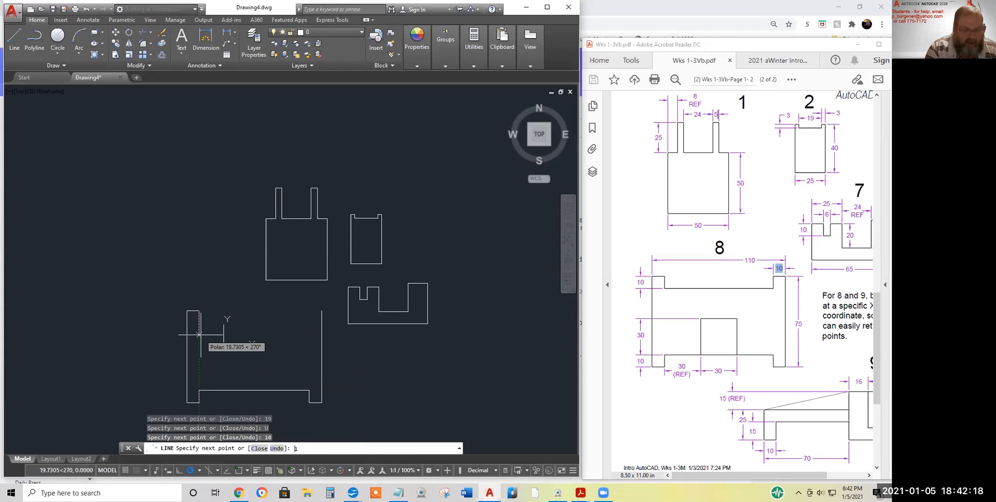
{"action": "type", "text": "10"}
{"action": "key", "text": "Return"}
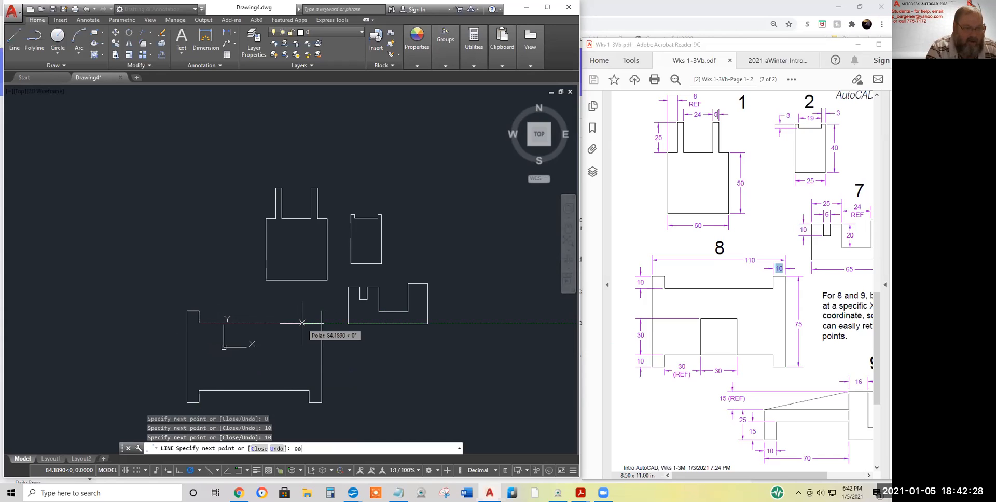
{"action": "key", "text": "Return"}
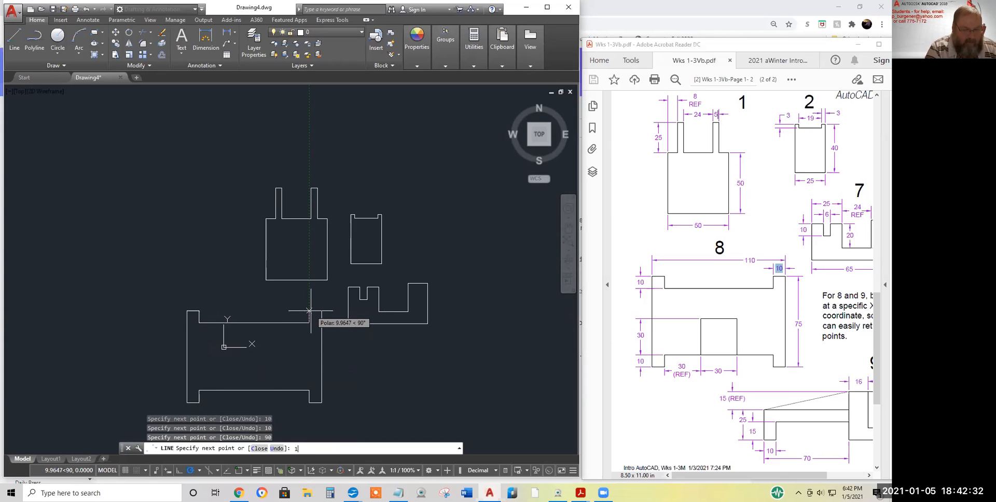
{"action": "type", "text": "10"}
{"action": "key", "text": "Return"}
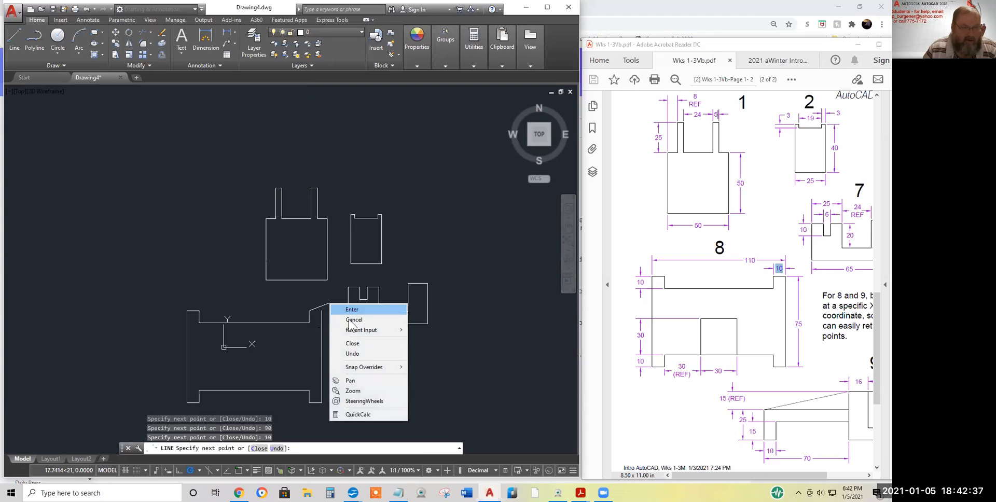
{"action": "left_click", "coordinate": [353, 343]}
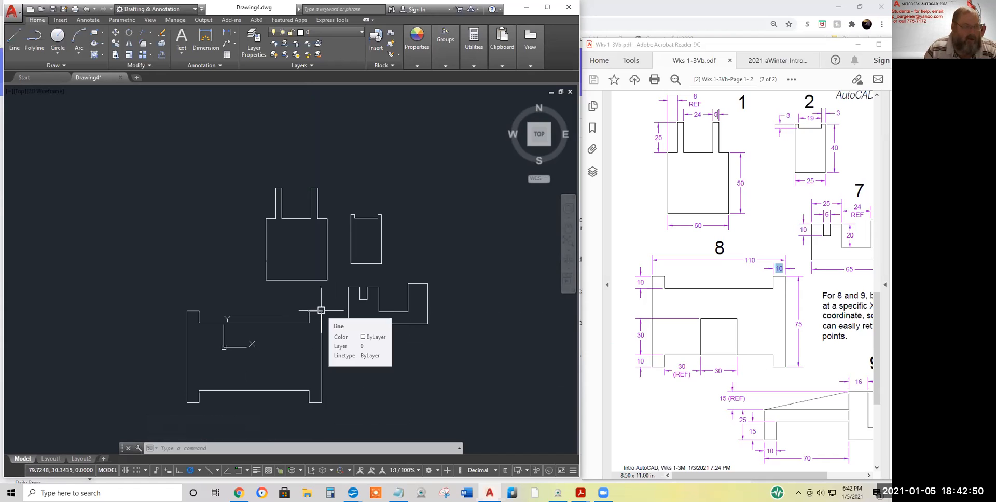
{"action": "left_click", "coordinate": [61, 472]}
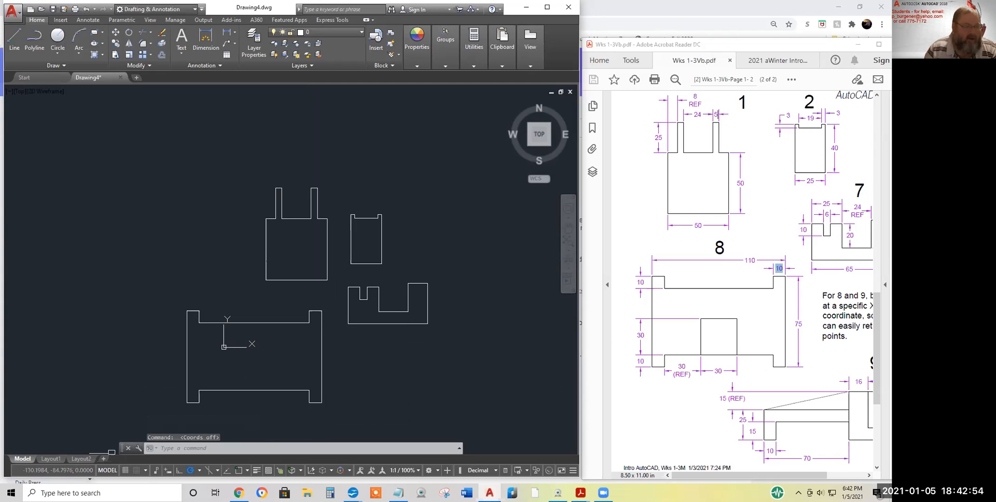
{"action": "left_click", "coordinate": [58, 472]}
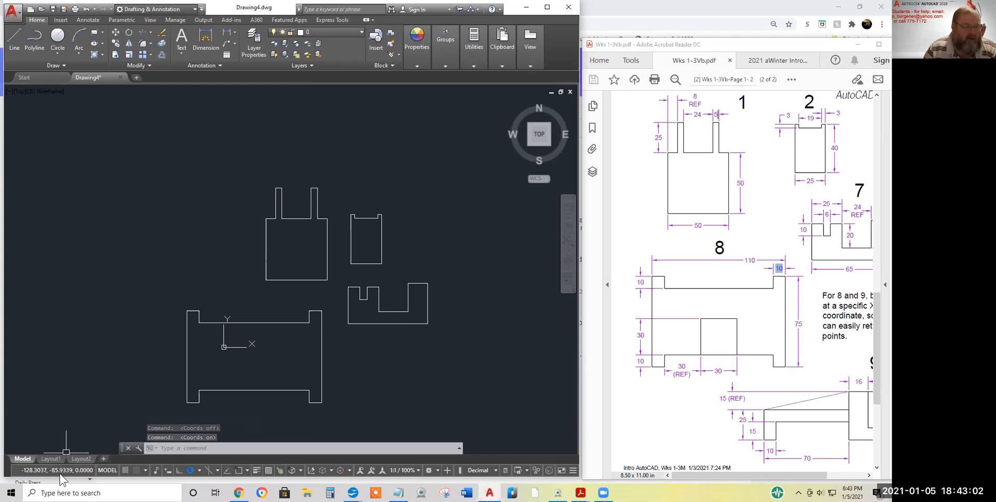
{"action": "left_click", "coordinate": [60, 472]}
{"action": "left_click", "coordinate": [64, 470]}
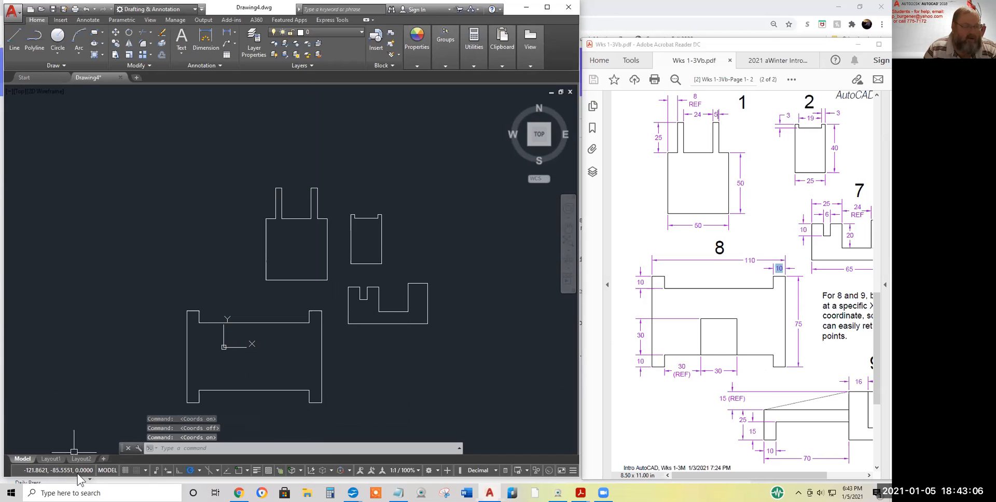
{"action": "left_click", "coordinate": [54, 470]}
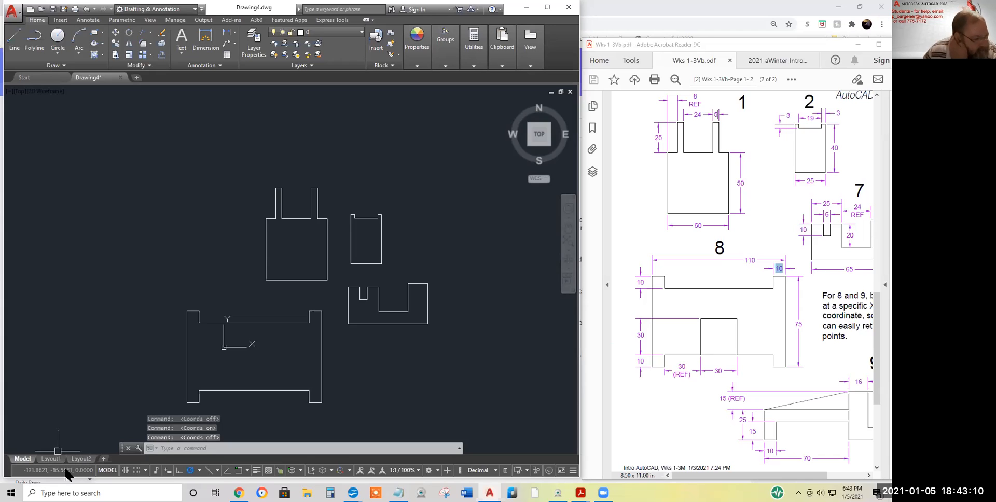
{"action": "left_click", "coordinate": [61, 472]}
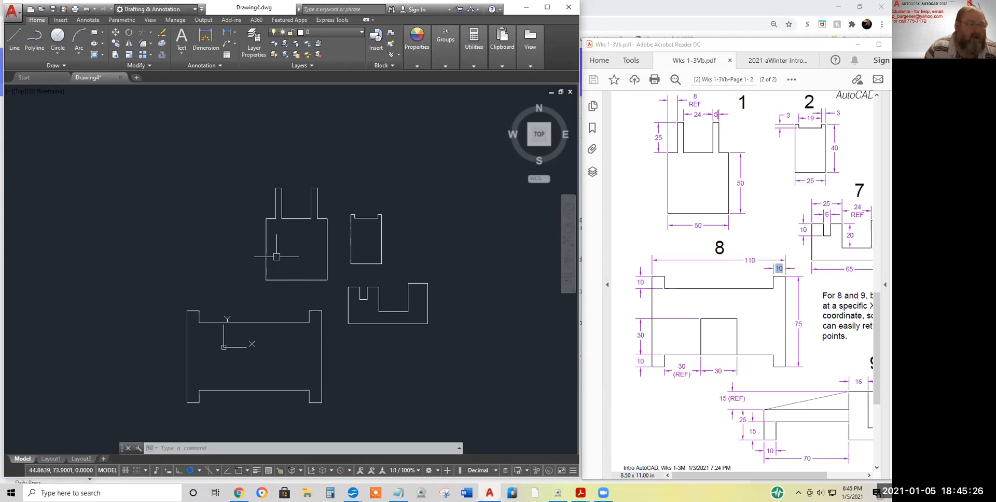
Draw shape 8's inner 30-unit square starting at 40,-35, then end the LINE command
{"action": "key", "text": "Return"}
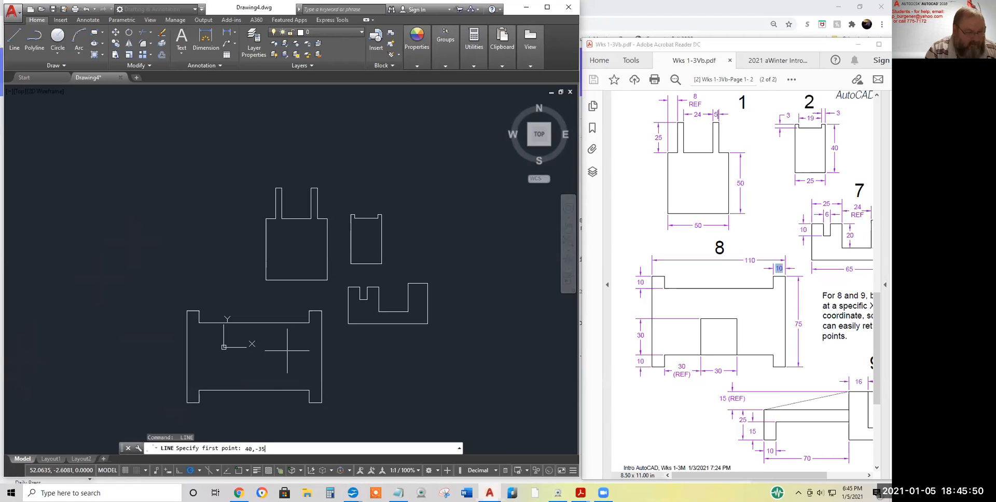
{"action": "key", "text": "Return"}
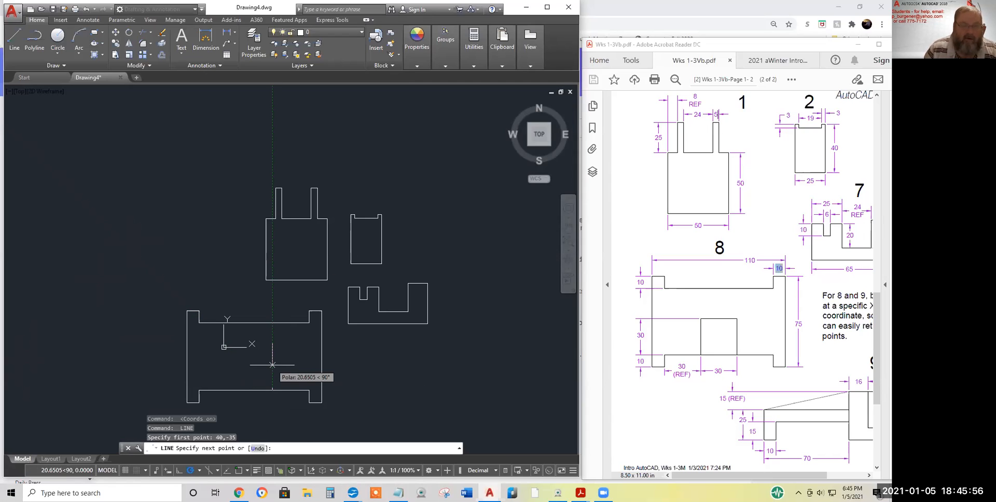
{"action": "key", "text": "Return"}
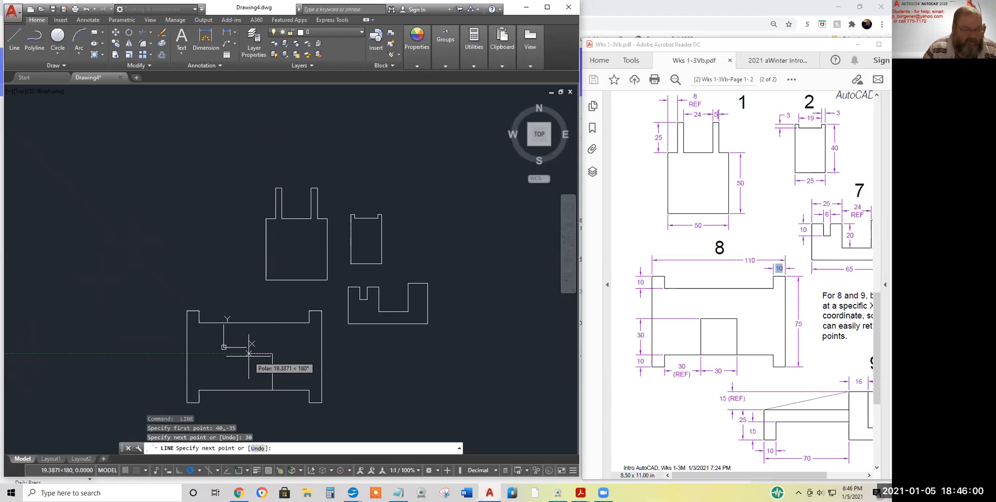
{"action": "type", "text": "30"}
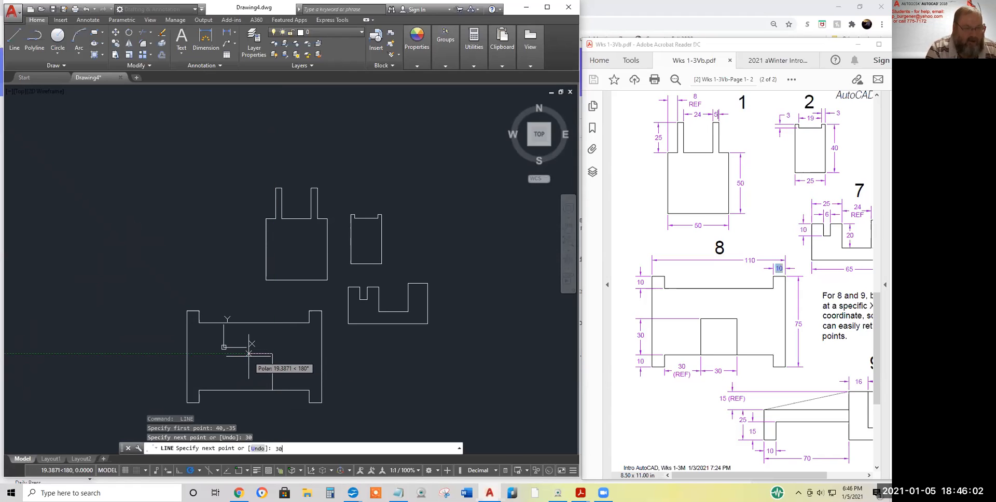
{"action": "key", "text": "Return"}
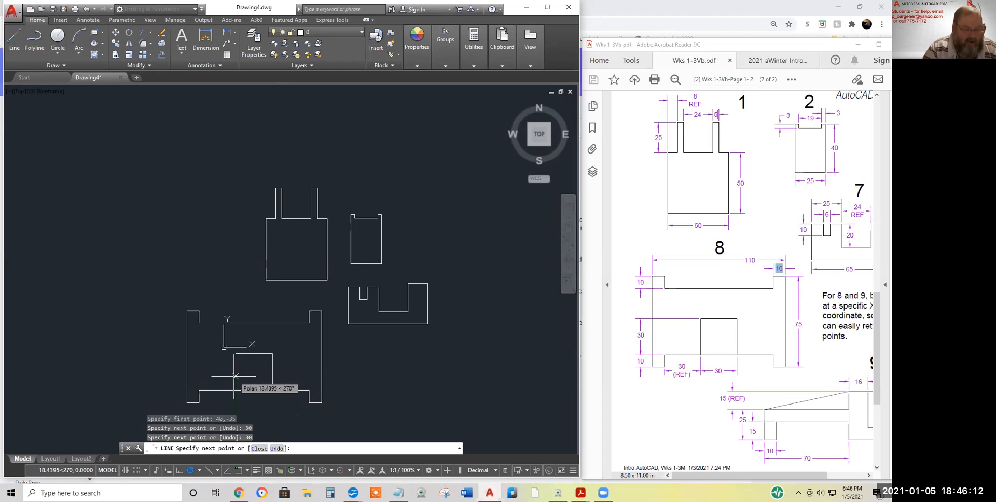
{"action": "type", "text": "30"}
{"action": "key", "text": "Return"}
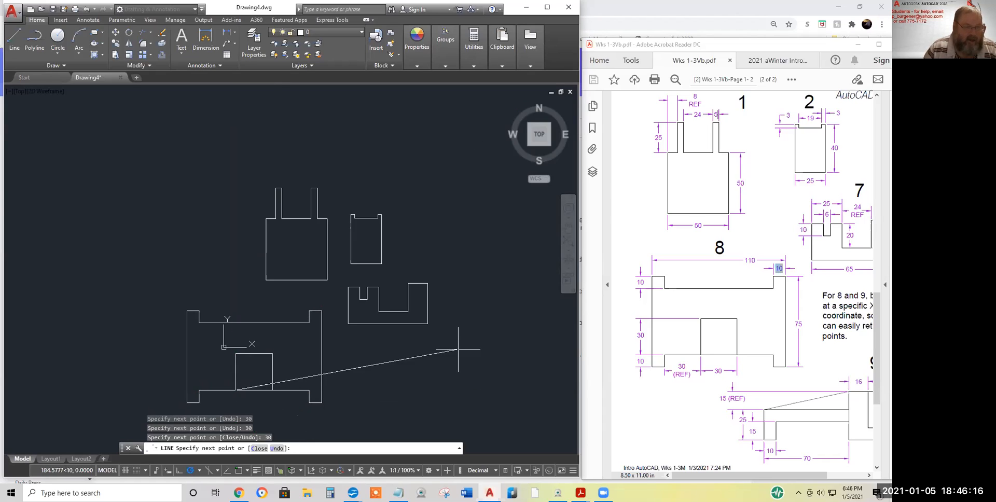
{"action": "key", "text": "Return"}
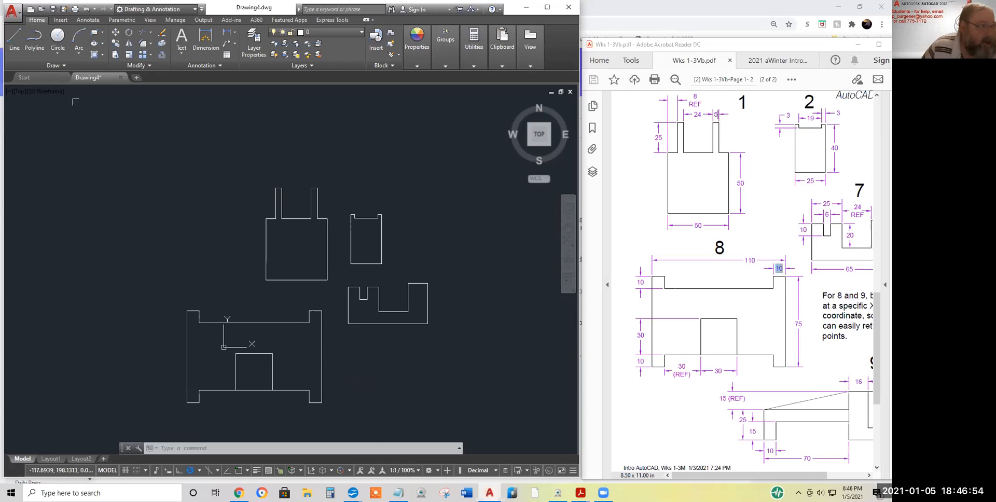
Scroll the worksheet PDF to show drawing 9 and its starting-coordinate note
{"action": "left_click", "coordinate": [813, 401]}
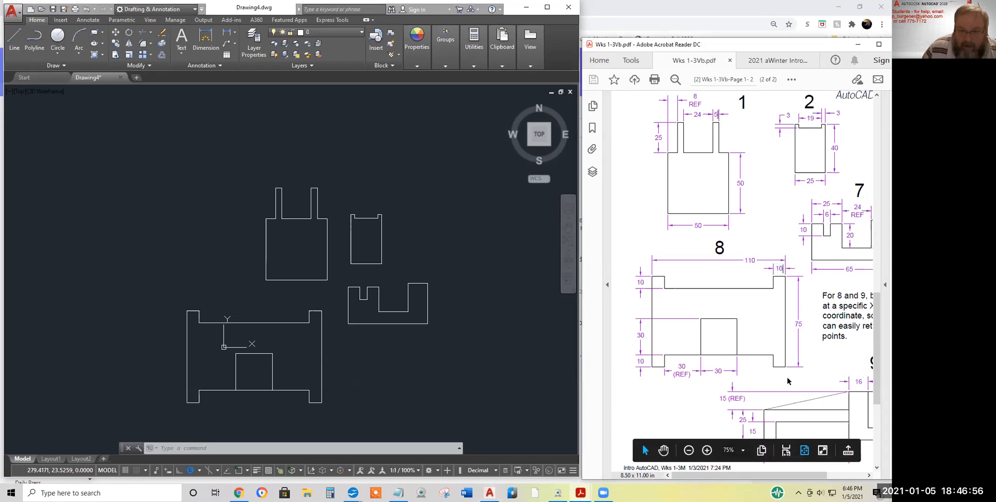
{"action": "scroll", "coordinate": [789, 415], "scroll_direction": "down", "scroll_amount": 1}
{"action": "left_click_drag", "start_coordinate": [756, 475], "coordinate": [796, 476]}
{"action": "scroll", "coordinate": [783, 401], "scroll_direction": "down", "scroll_amount": 1}
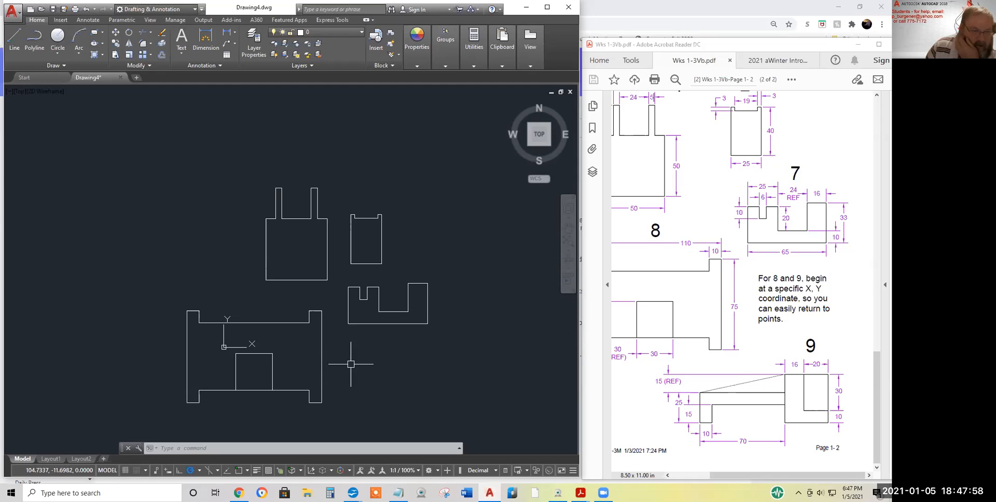
{"action": "left_click", "coordinate": [16, 39]}
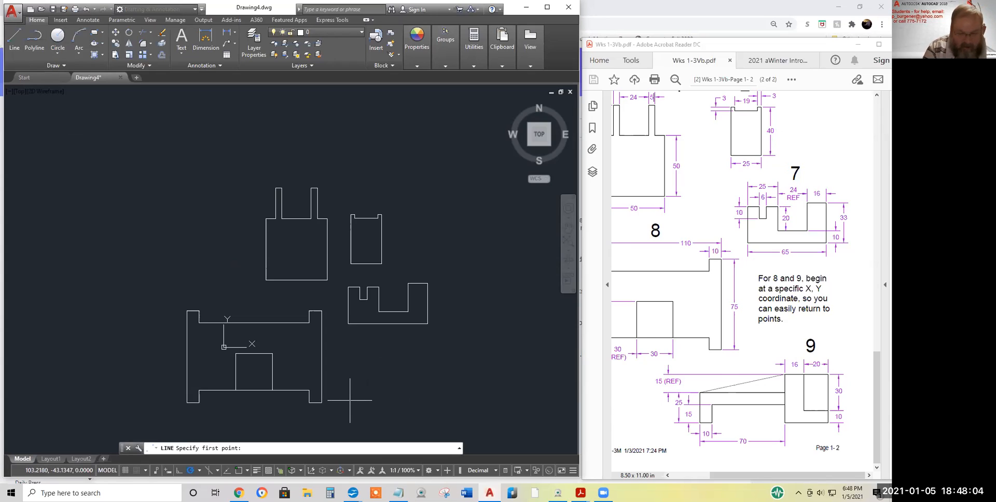
Start drawing 9 at 100,-45 with 10, 15, 60 and 15-unit base segments
{"action": "type", "text": "100,"}
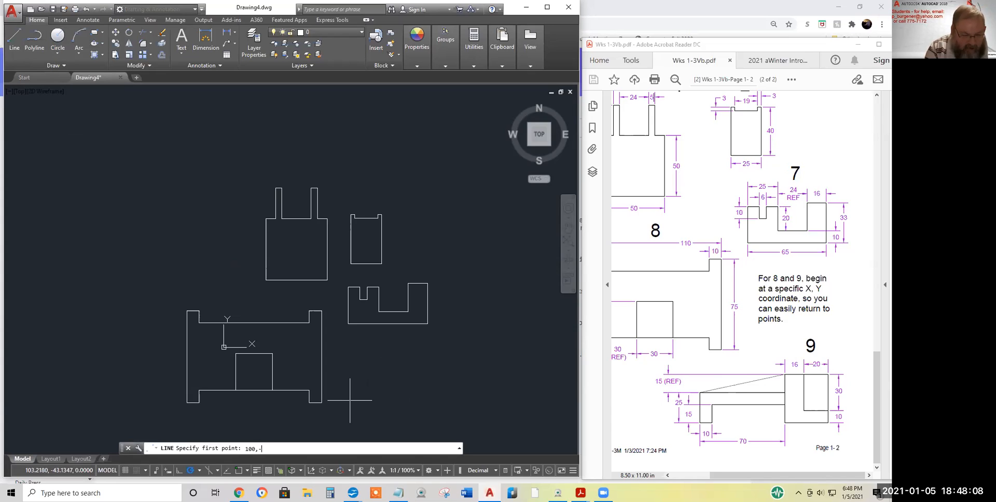
{"action": "type", "text": "-45"}
{"action": "key", "text": "Return"}
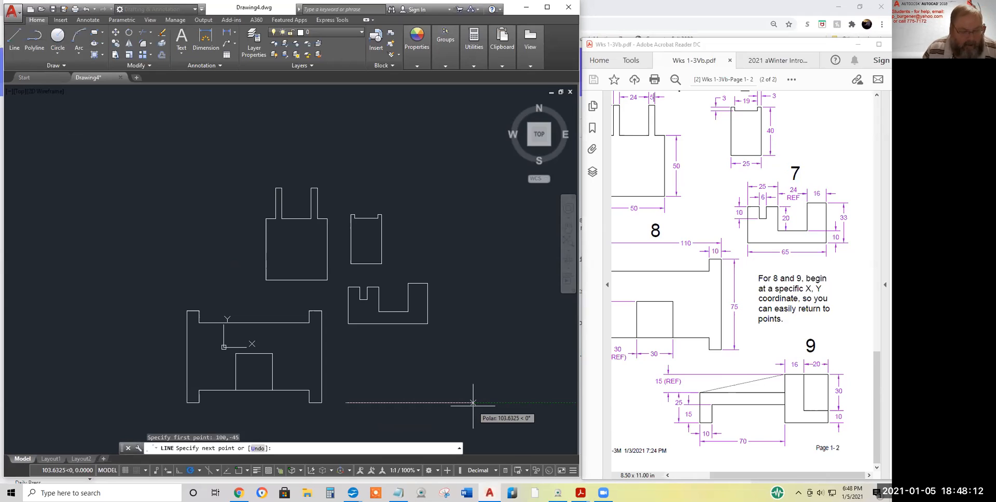
{"action": "type", "text": "10"}
{"action": "key", "text": "Return"}
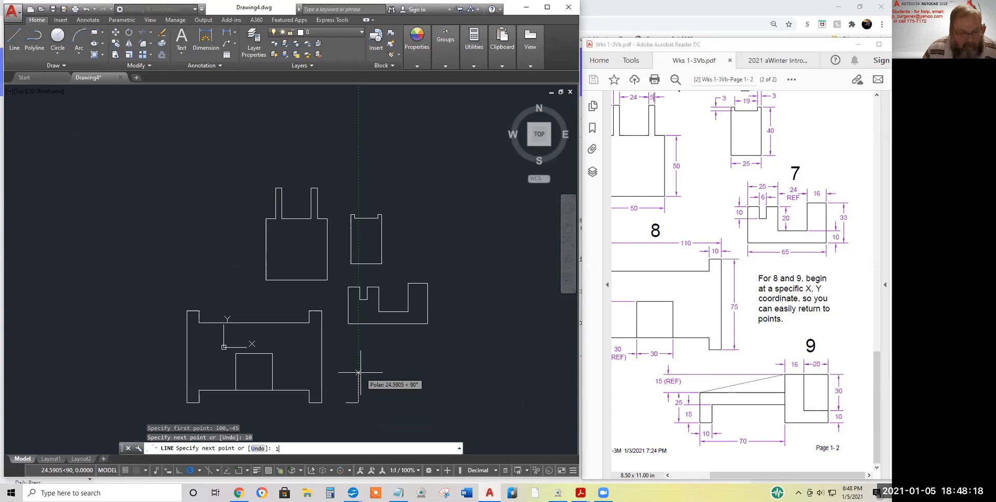
{"action": "key", "text": "Return"}
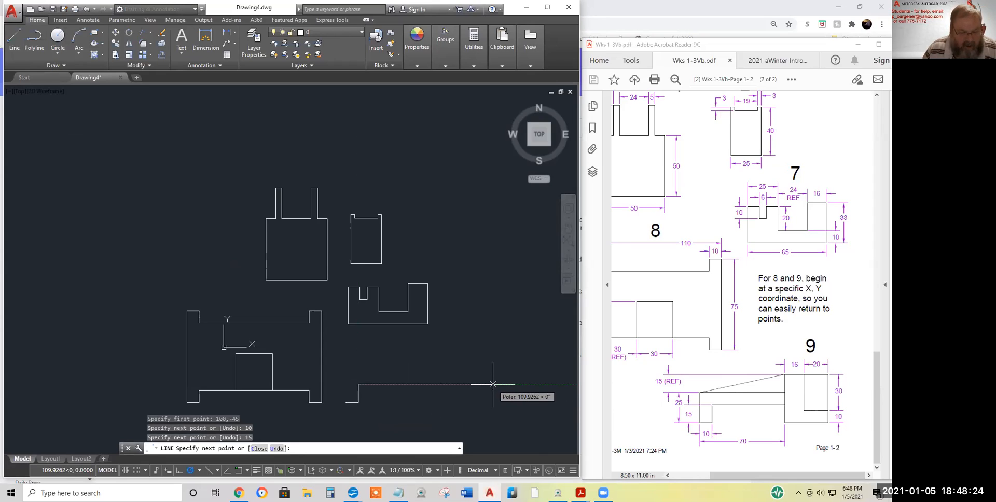
{"action": "type", "text": "60"}
{"action": "key", "text": "Return"}
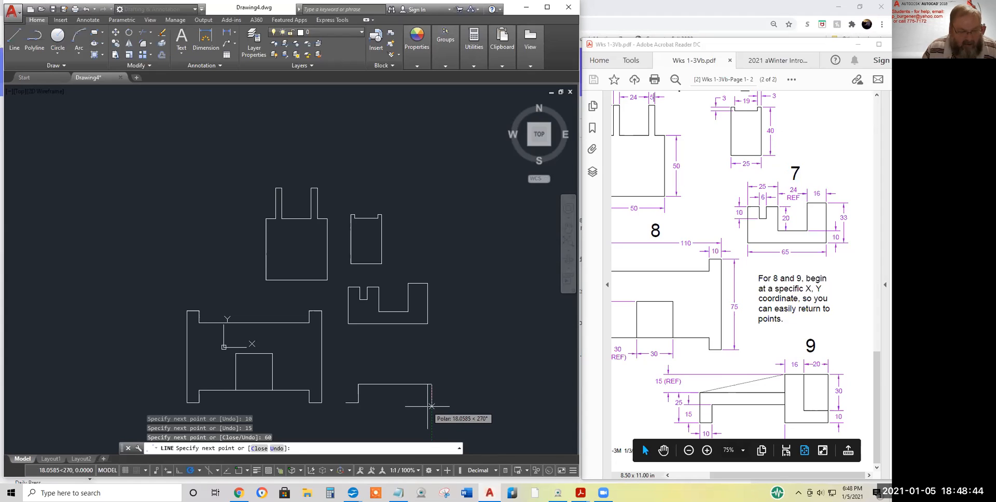
{"action": "type", "text": "5"}
{"action": "key", "text": "Return"}
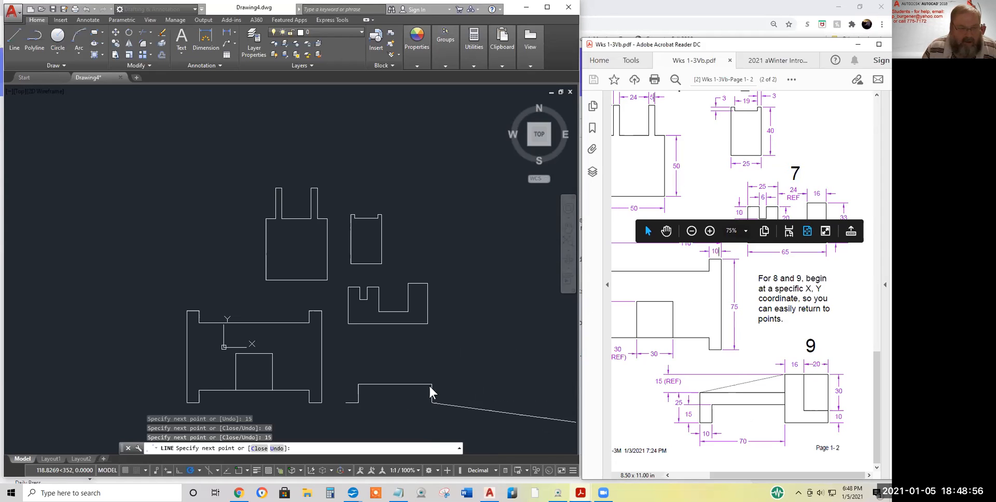
Continue with a 36-unit base segment, 10 and 30 units up, and 16 units left
{"action": "left_click", "coordinate": [478, 403]}
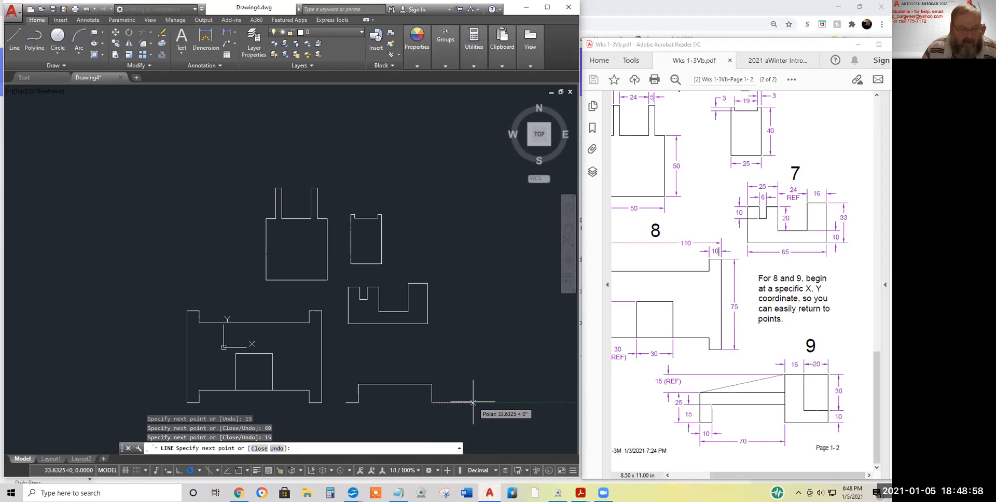
{"action": "type", "text": "36"}
{"action": "key", "text": "Return"}
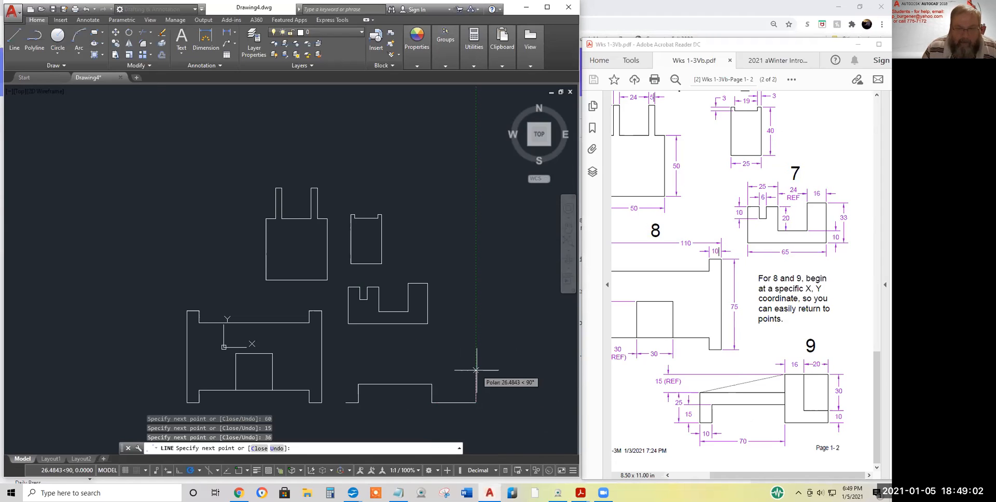
{"action": "type", "text": "1"}
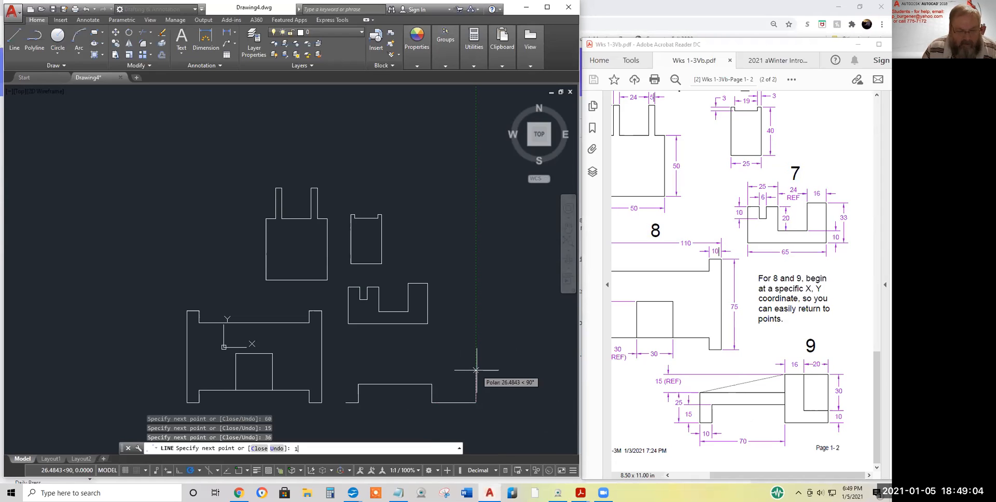
{"action": "type", "text": "0"}
{"action": "key", "text": "Return"}
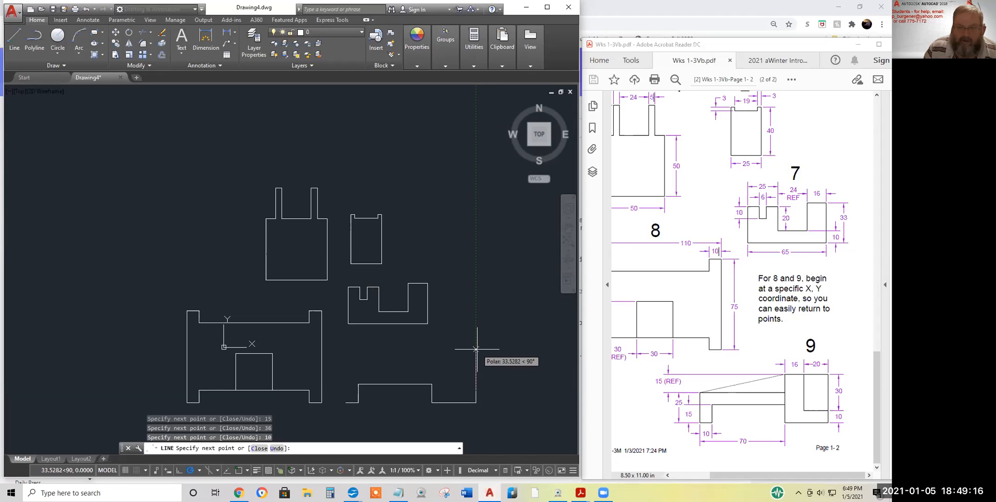
{"action": "type", "text": "0"}
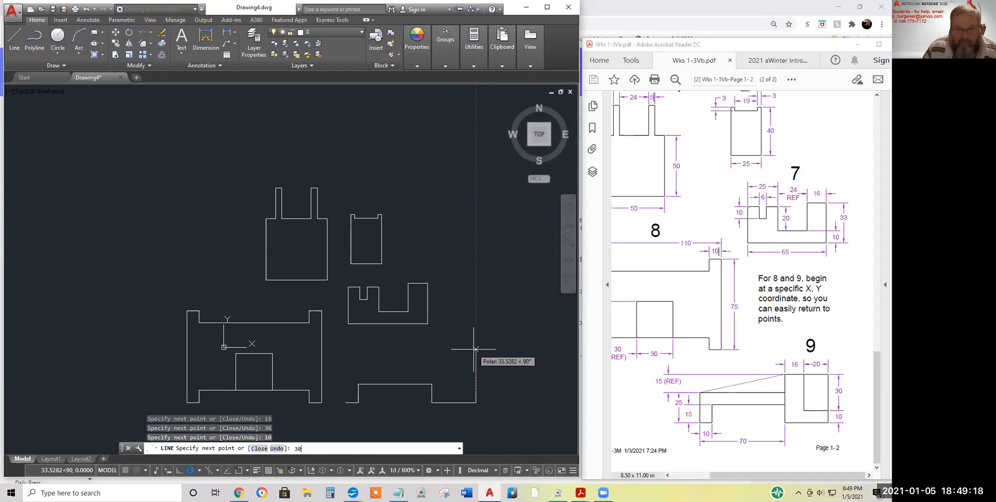
{"action": "key", "text": "Return"}
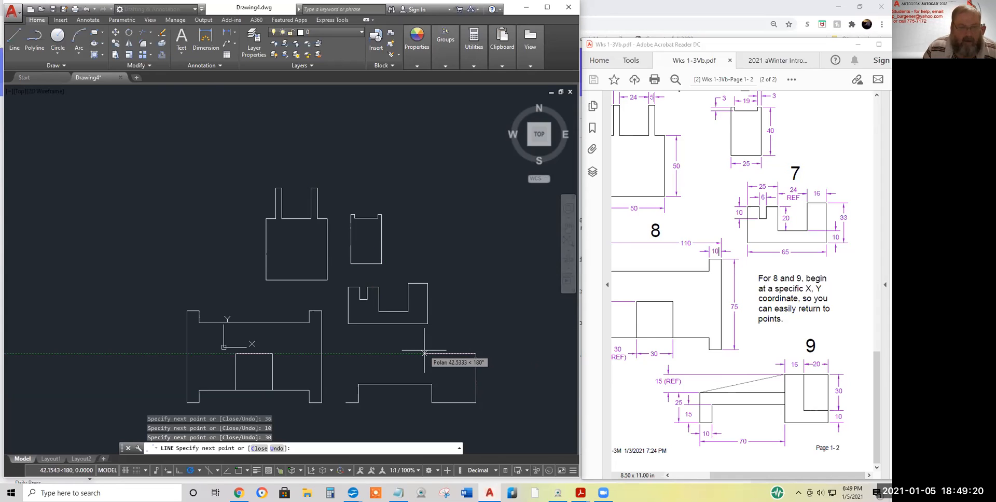
{"action": "type", "text": "16"}
{"action": "key", "text": "Return"}
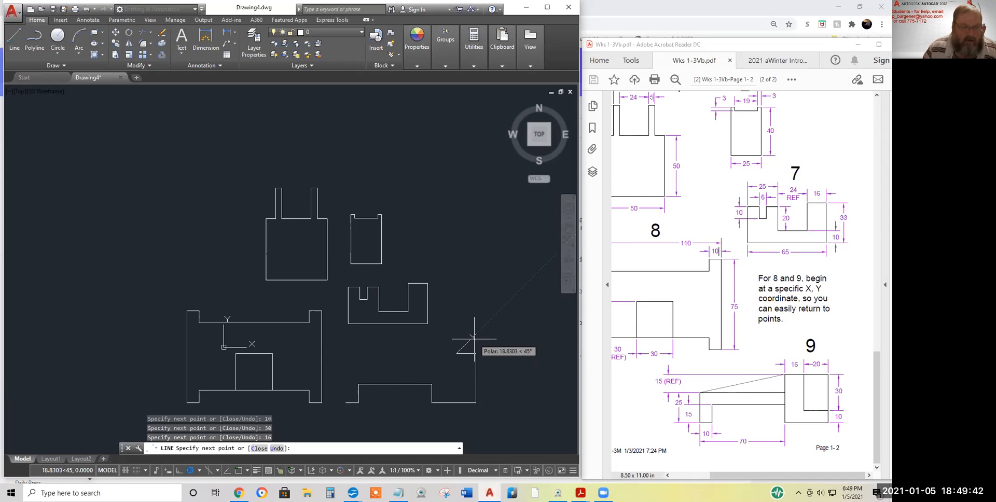
Undo the stray diagonal, add 20- and 16-unit segments, and show absolute X,Y coordinates
{"action": "right_click", "coordinate": [494, 302]}
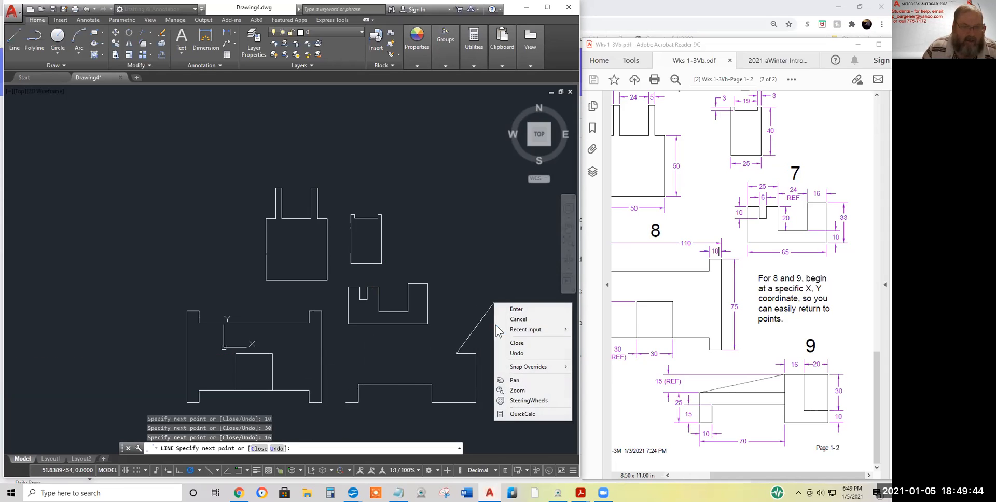
{"action": "left_click", "coordinate": [517, 354]}
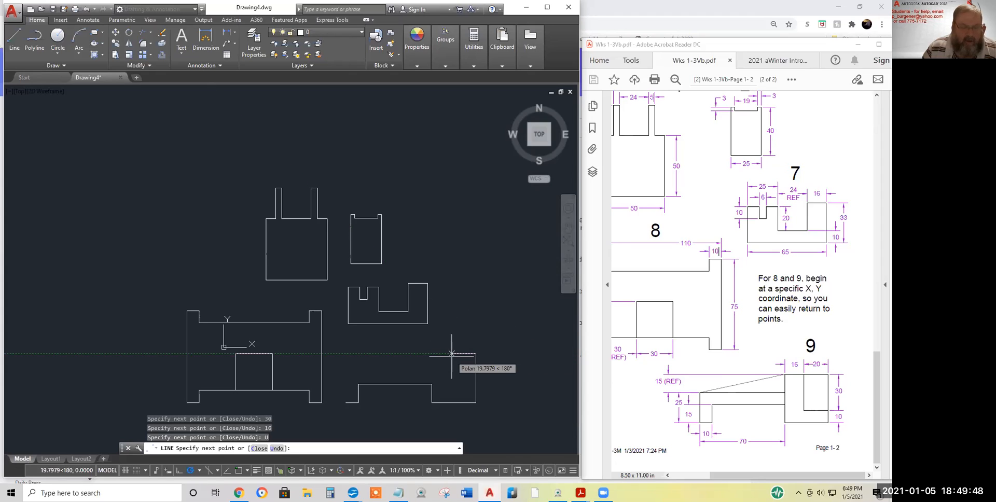
{"action": "type", "text": "20"}
{"action": "key", "text": "Return"}
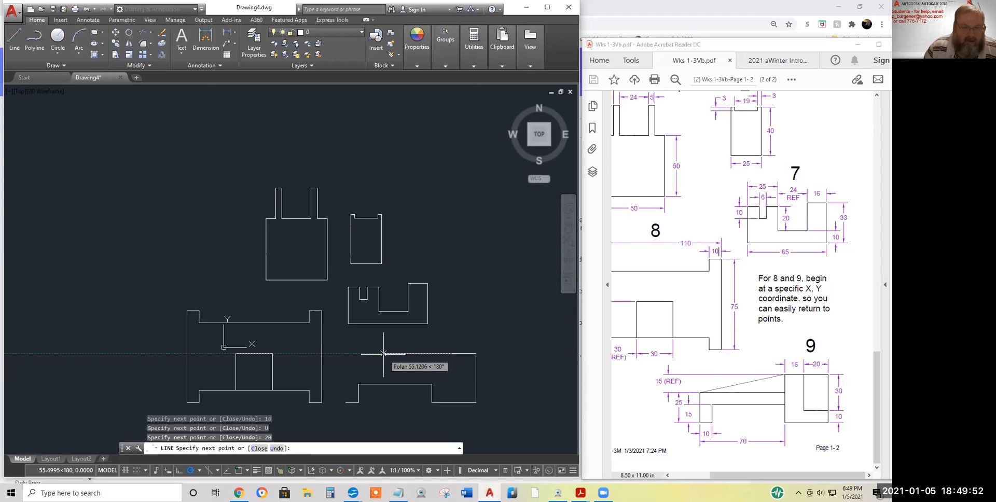
{"action": "type", "text": "16"}
{"action": "key", "text": "Return"}
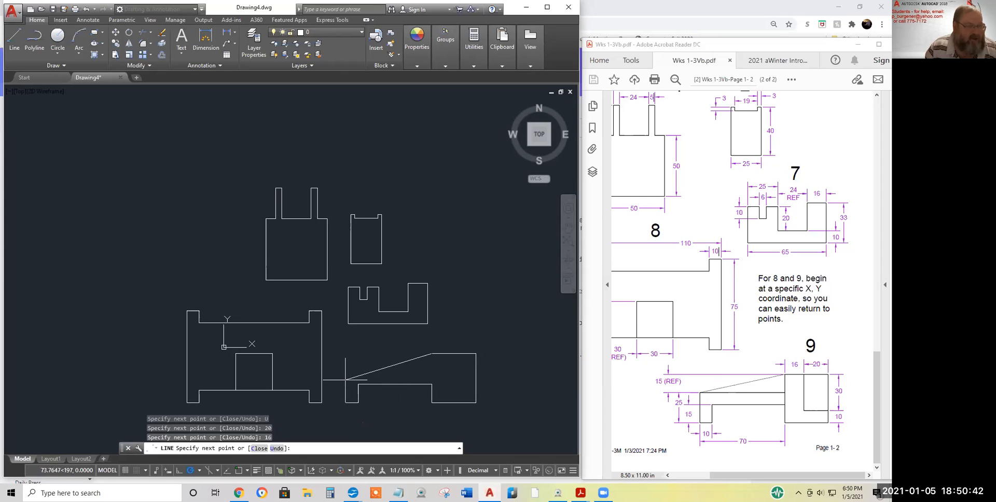
{"action": "left_click", "coordinate": [65, 470]}
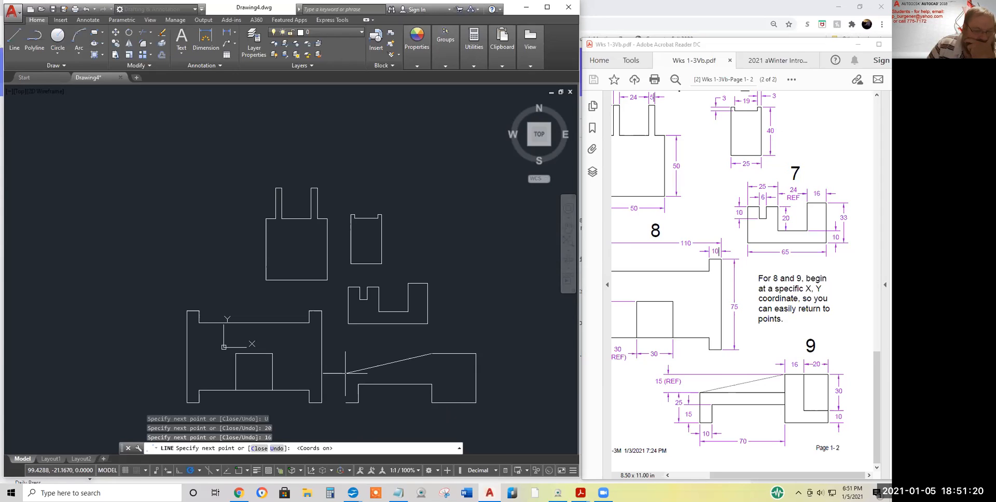
Replace the segment ending at 100,-15 with one ending at 100,-20
{"action": "type", "text": "100"}
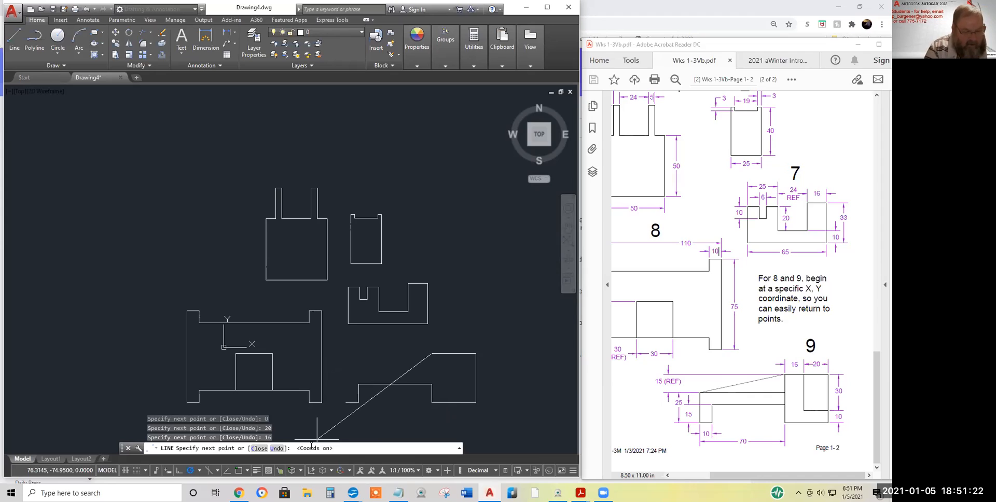
{"action": "type", "text": ","}
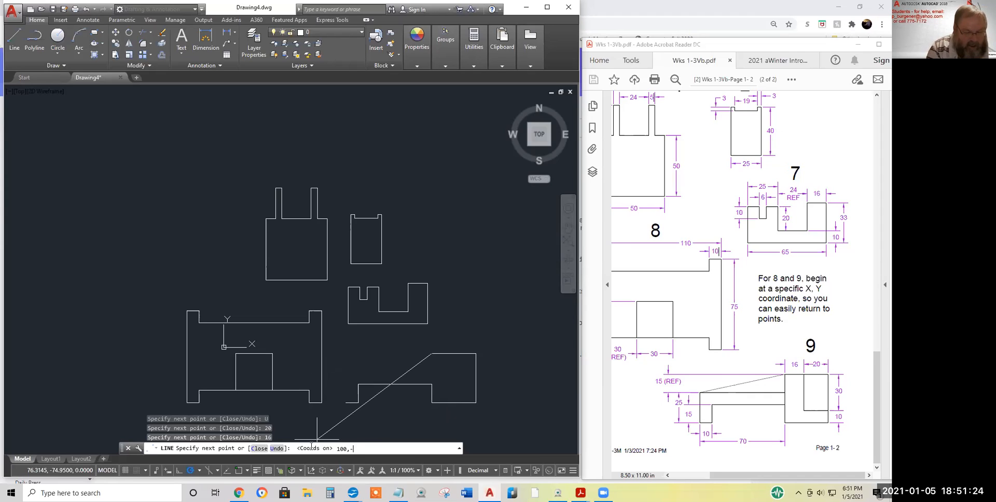
{"action": "type", "text": "-15"}
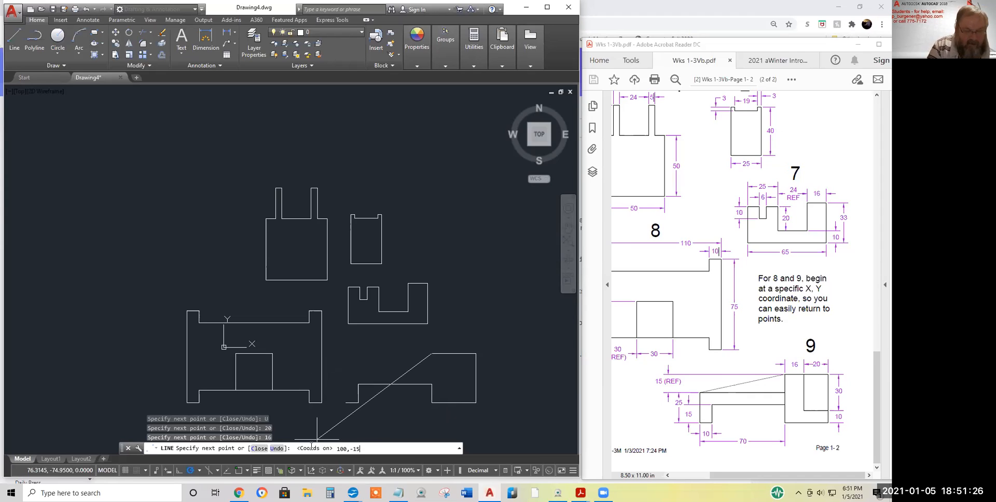
{"action": "key", "text": "Return"}
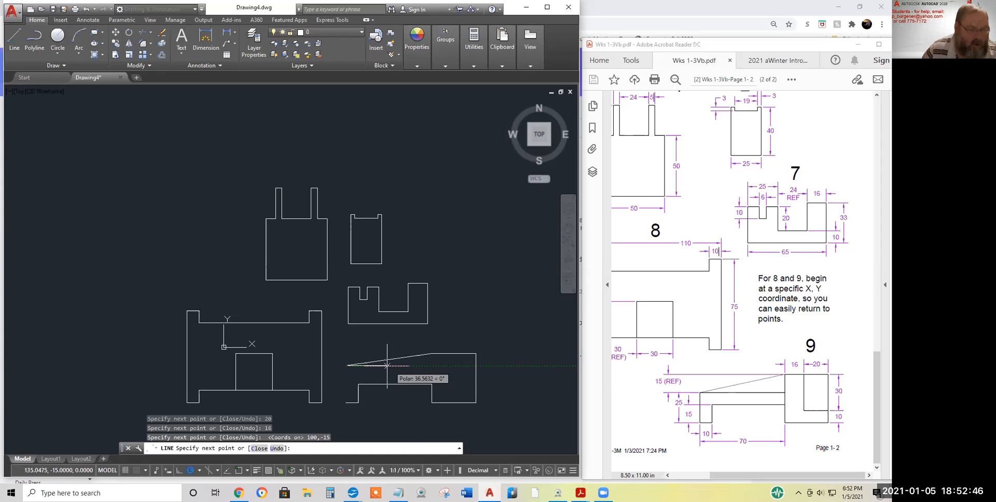
{"action": "right_click", "coordinate": [394, 341]}
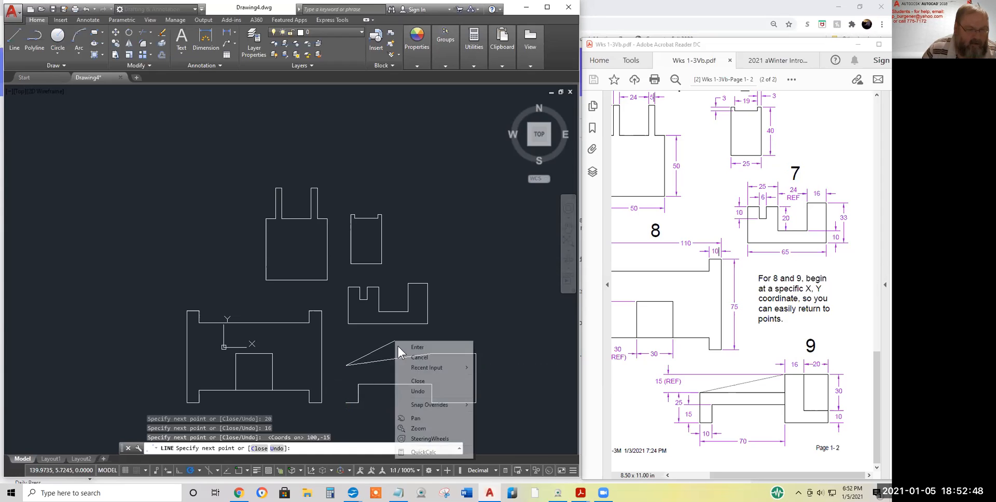
{"action": "left_click", "coordinate": [427, 391]}
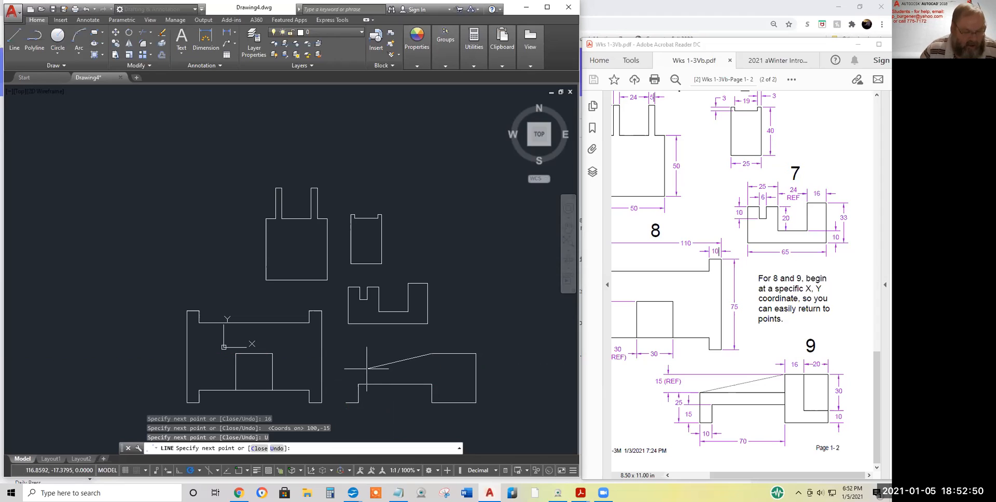
{"action": "type", "text": "100,-20"}
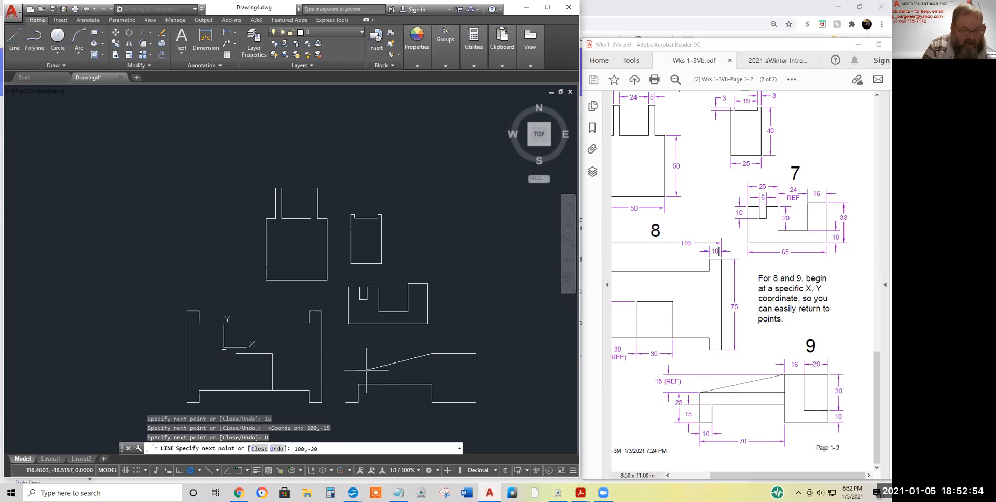
{"action": "key", "text": "Return"}
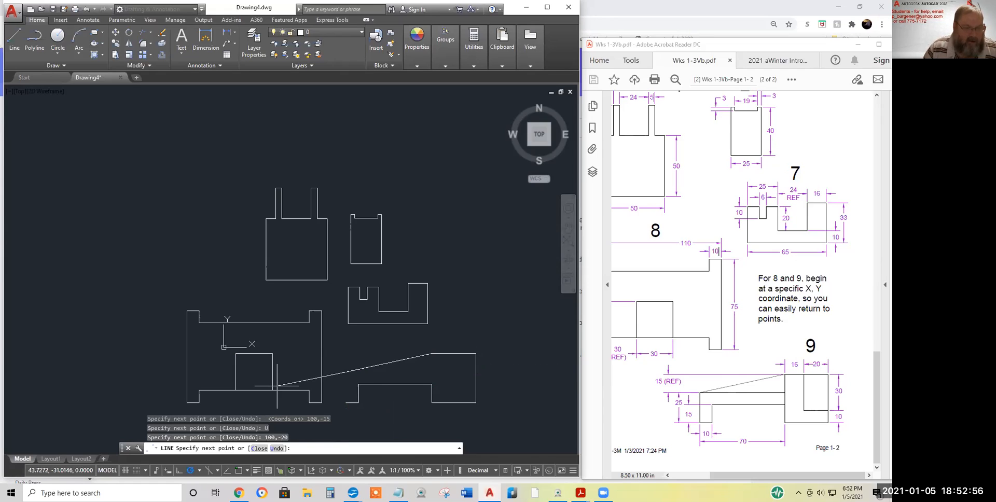
Close shape 9's outline back to its start point at 100,-45
{"action": "right_click", "coordinate": [385, 413]}
{"action": "left_click", "coordinate": [413, 334]}
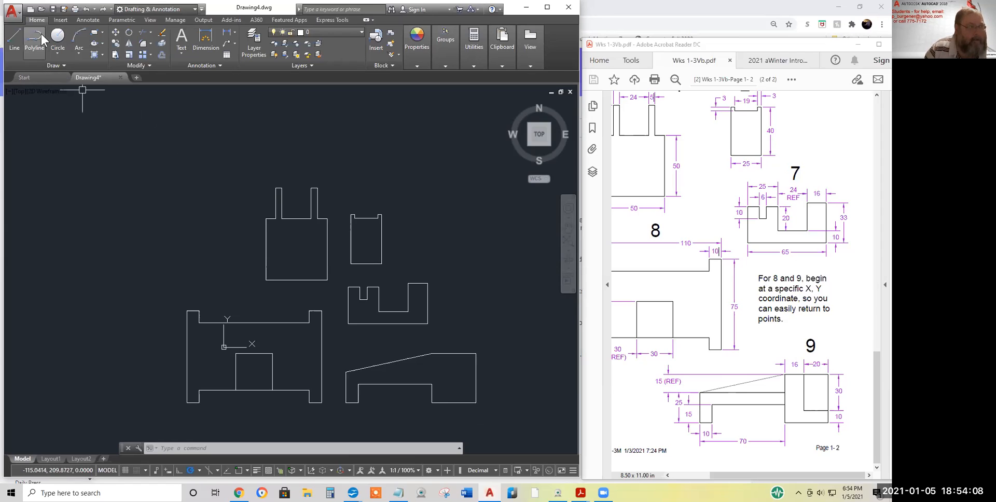
{"action": "left_click", "coordinate": [17, 33]}
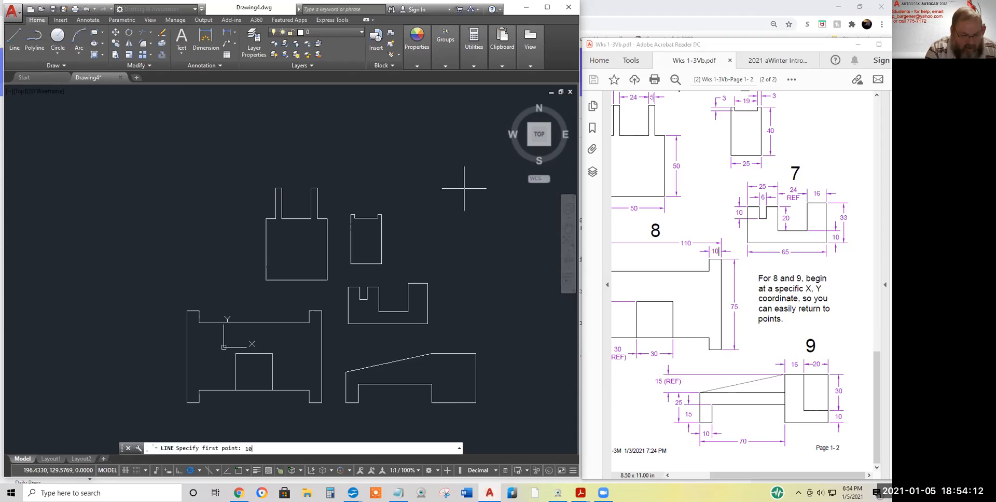
{"action": "type", "text": "105,-35"}
{"action": "key", "text": "Return"}
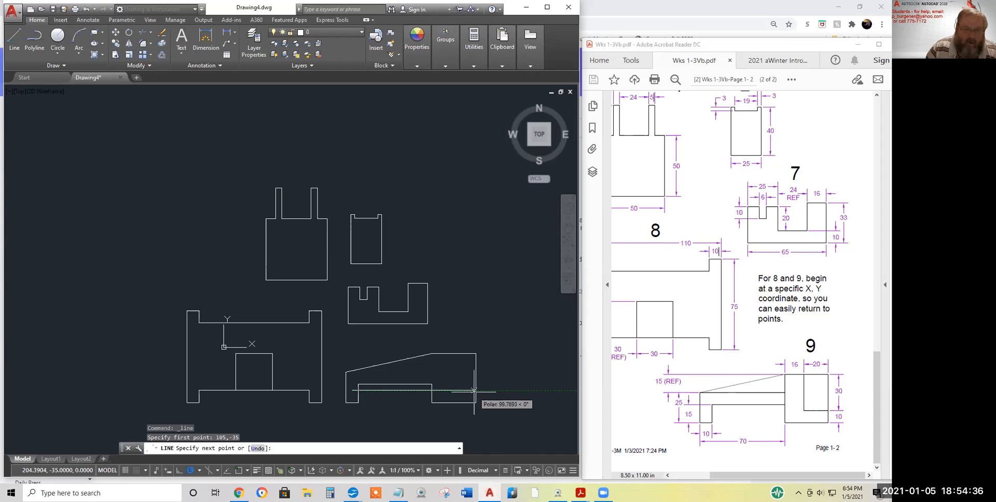
{"action": "key", "text": "Escape"}
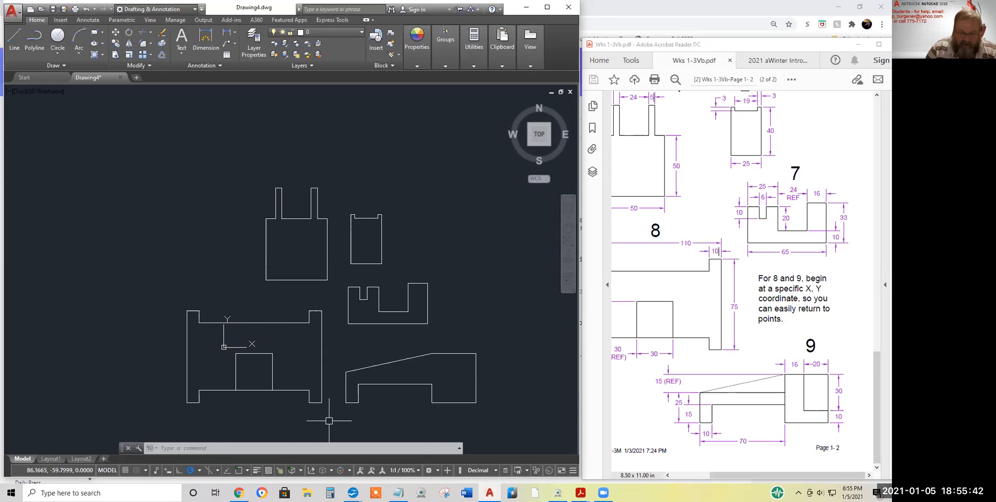
Draw a 20-unit line leftward from 206,-35, then a 30-unit line straight up
{"action": "left_click", "coordinate": [19, 45]}
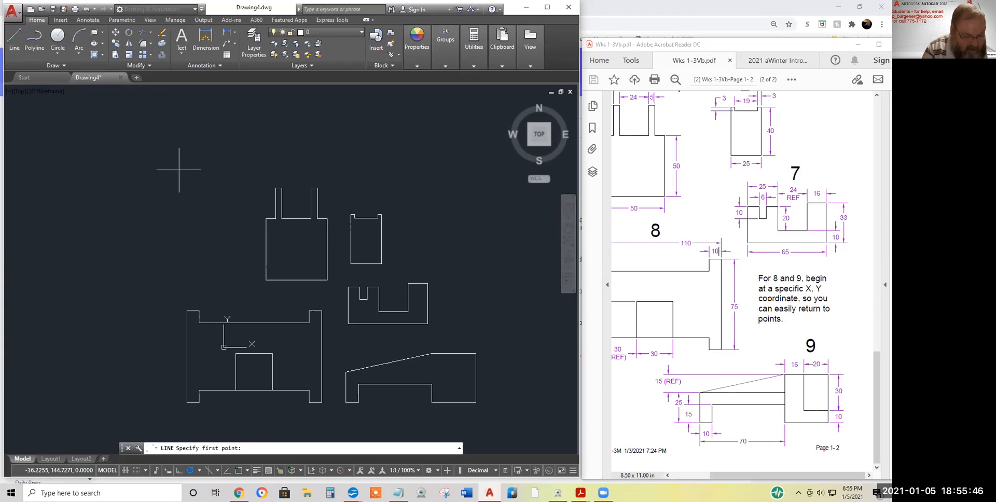
{"action": "type", "text": "206,-35"}
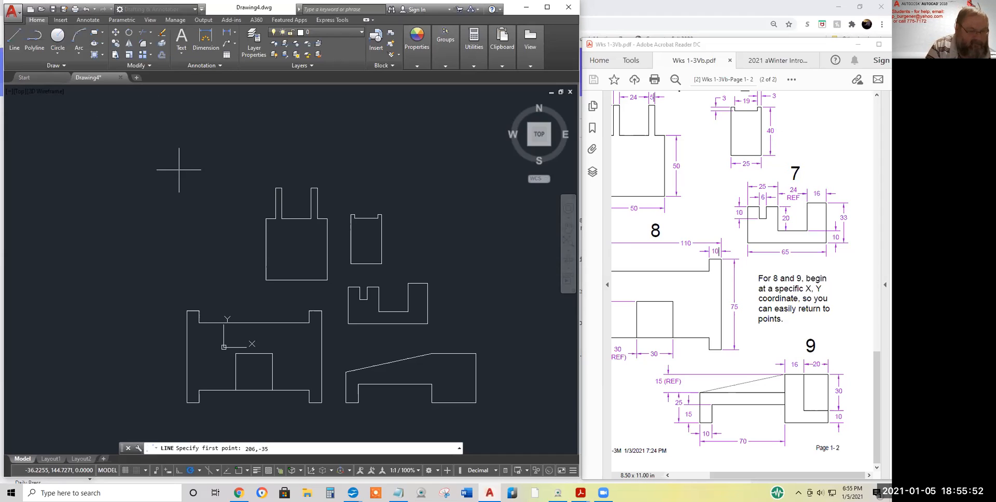
{"action": "key", "text": "Return"}
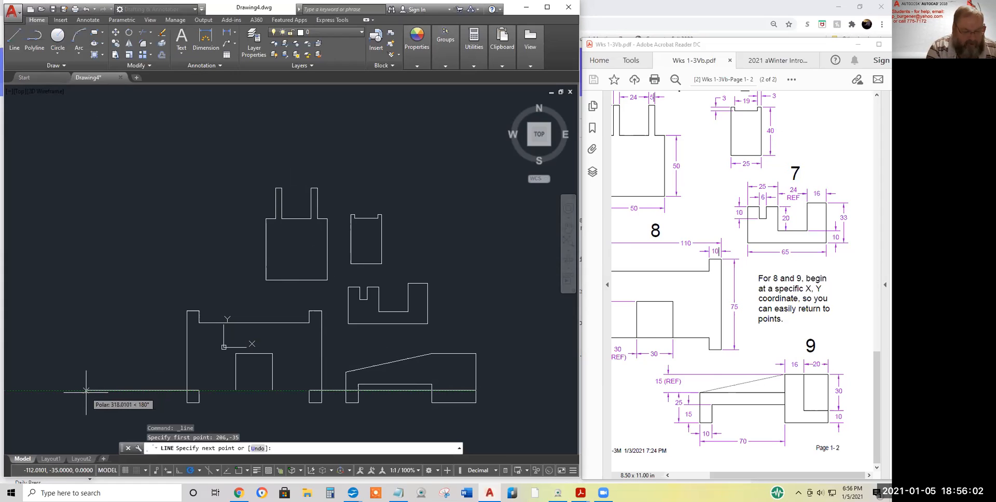
{"action": "type", "text": "20"}
{"action": "key", "text": "Return"}
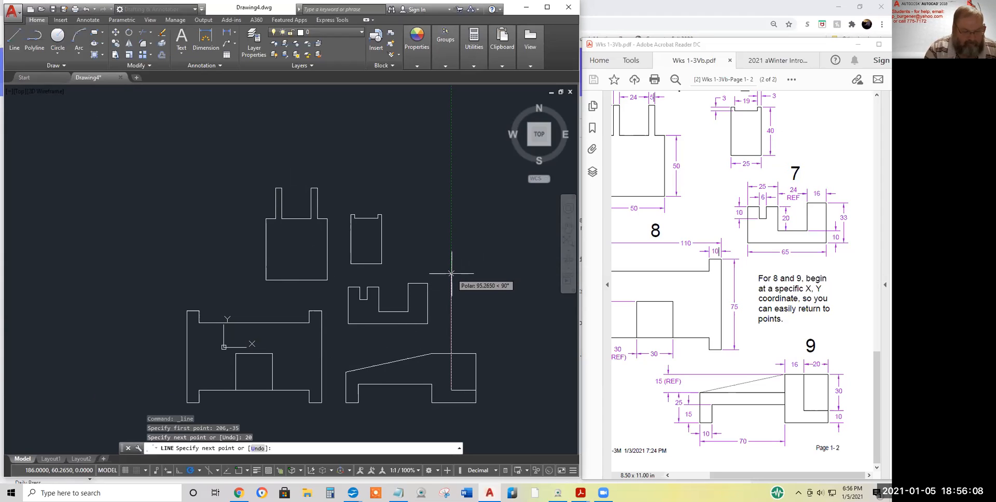
{"action": "type", "text": "30"}
{"action": "key", "text": "Return"}
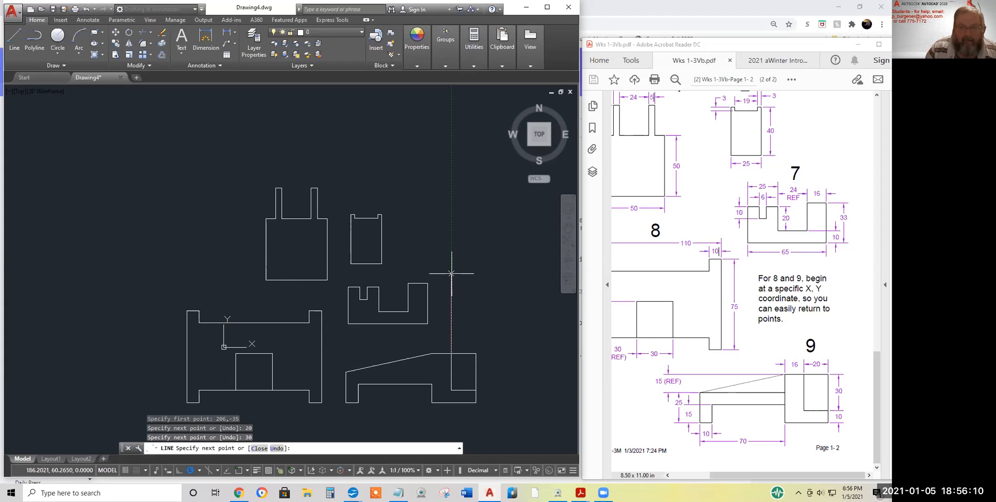
{"action": "key", "text": "Return"}
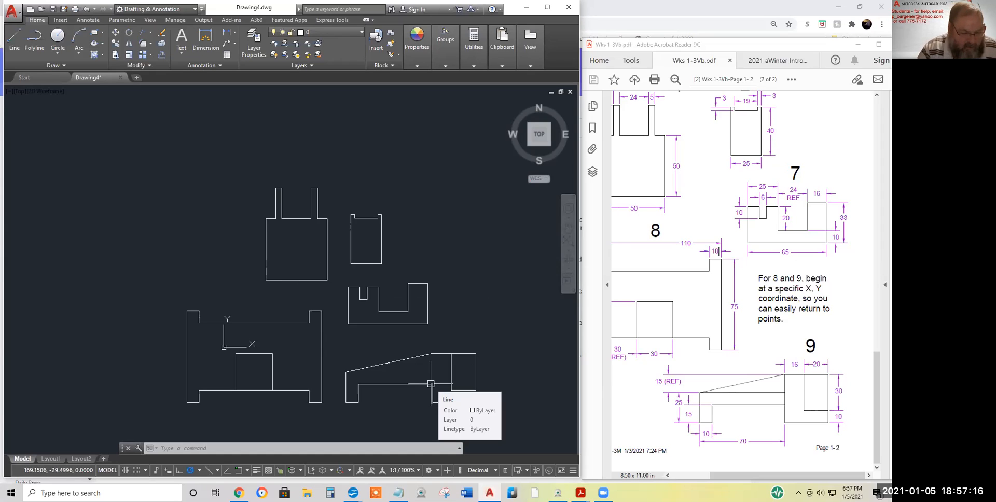
{"action": "type", "text": "l"}
{"action": "key", "text": "Return"}
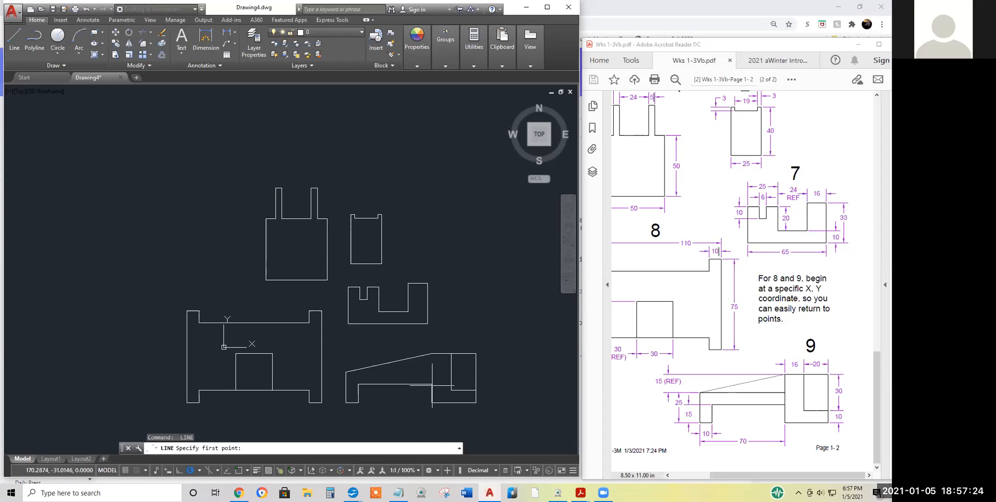
From 170,-30 draw a 10-unit segment, then a 70-unit segment left, undoing a mistaken 60
{"action": "type", "text": "170,-30"}
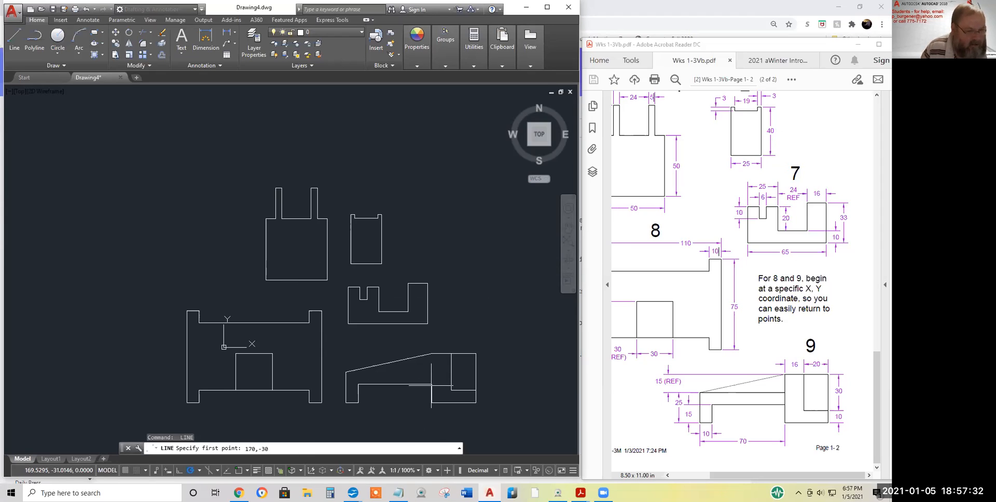
{"action": "key", "text": "Return"}
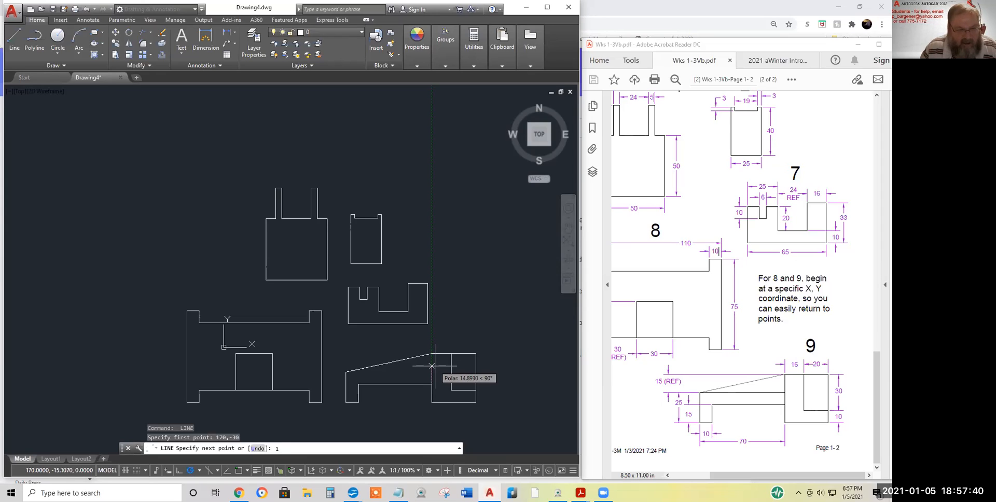
{"action": "type", "text": "10"}
{"action": "key", "text": "Return"}
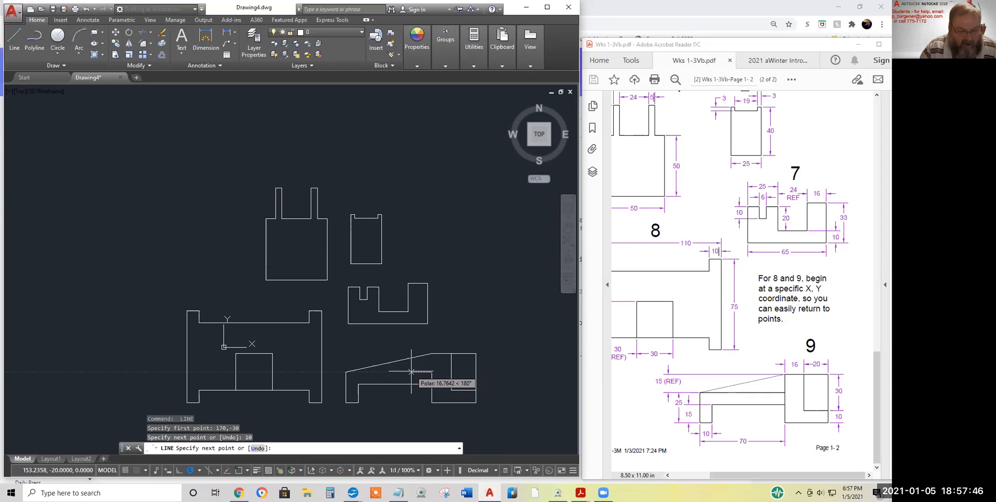
{"action": "type", "text": "60"}
{"action": "key", "text": "Return"}
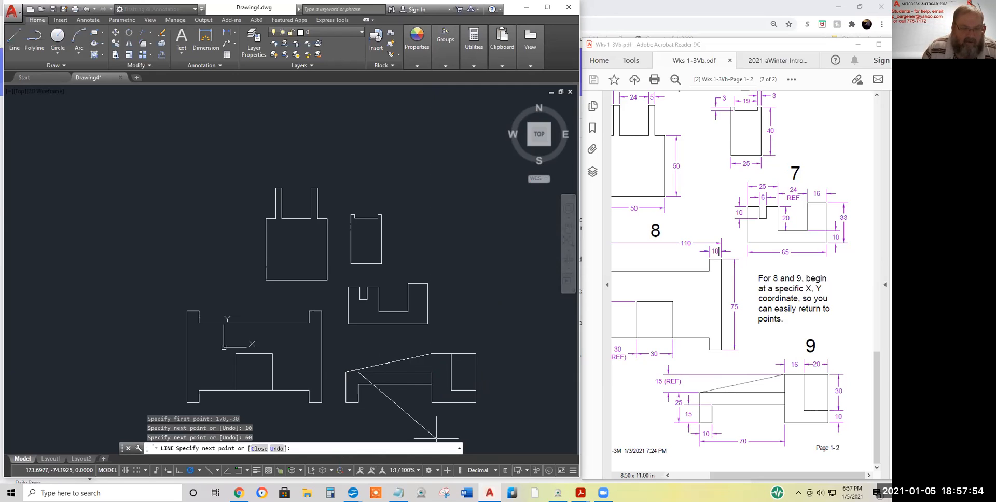
{"action": "right_click", "coordinate": [440, 332]}
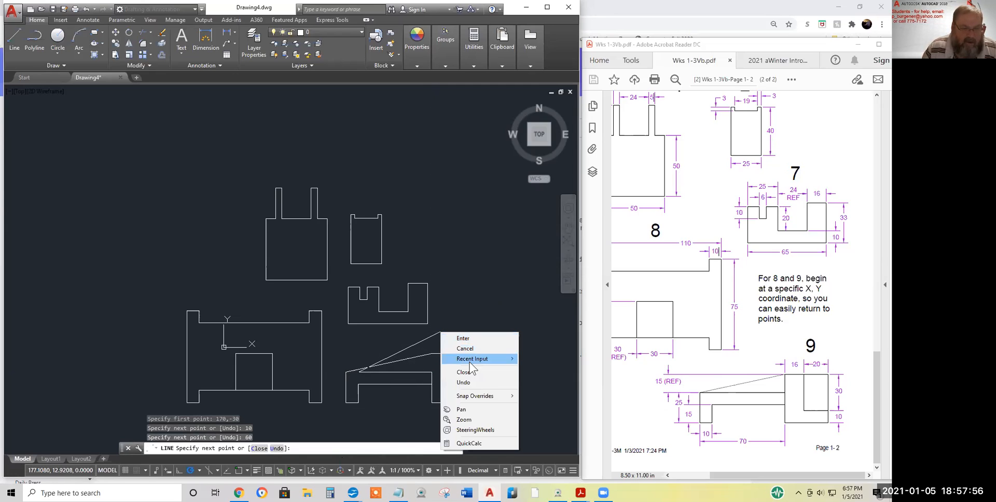
{"action": "left_click", "coordinate": [467, 382]}
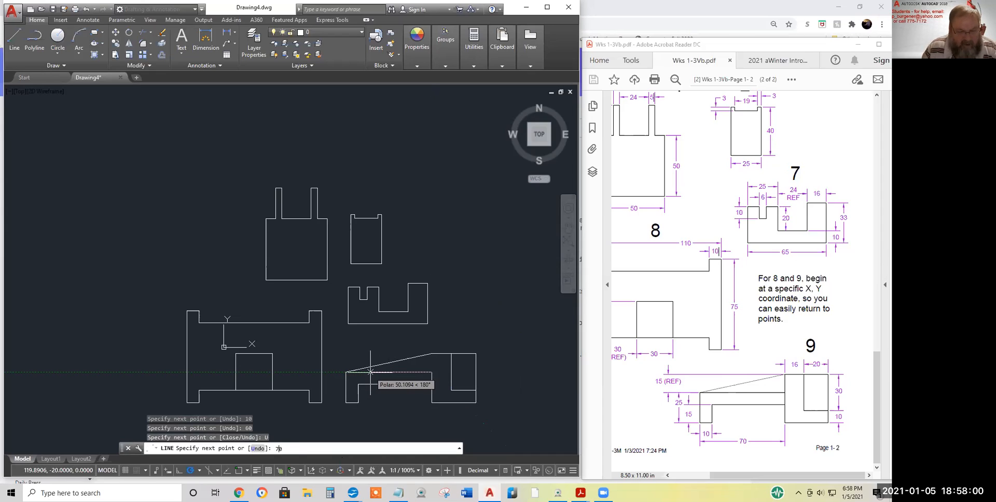
{"action": "type", "text": "70"}
{"action": "key", "text": "Return"}
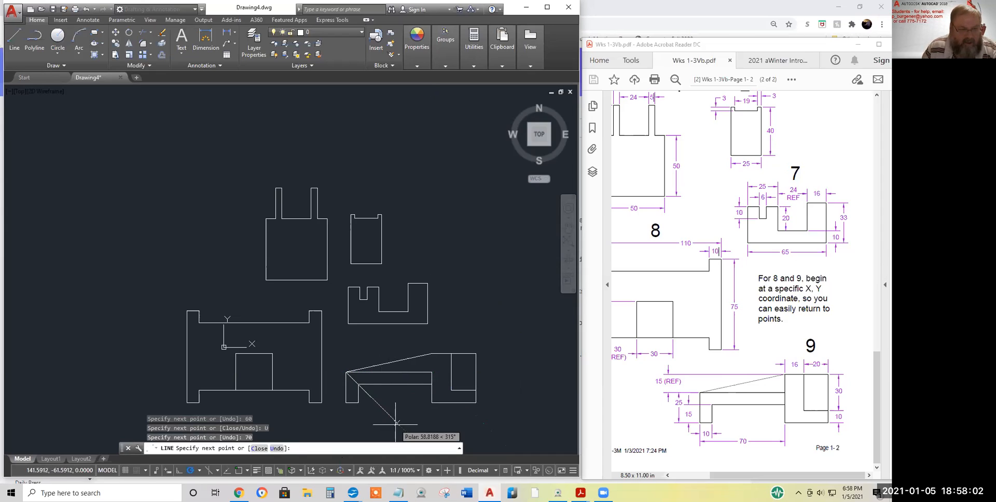
{"action": "key", "text": "Return"}
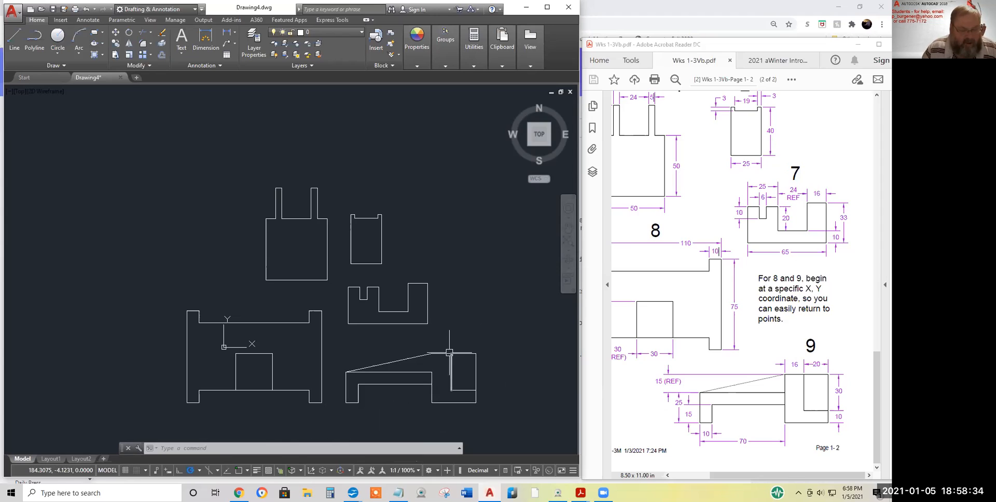
Draw a 15-unit line straight up from point 170,-20
{"action": "type", "text": "l"}
{"action": "key", "text": "Return"}
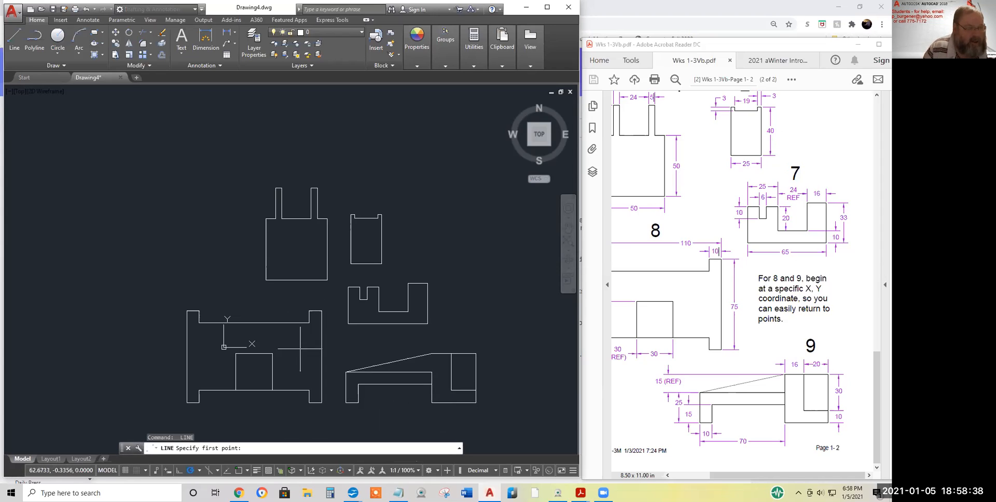
{"action": "type", "text": "170,-20"}
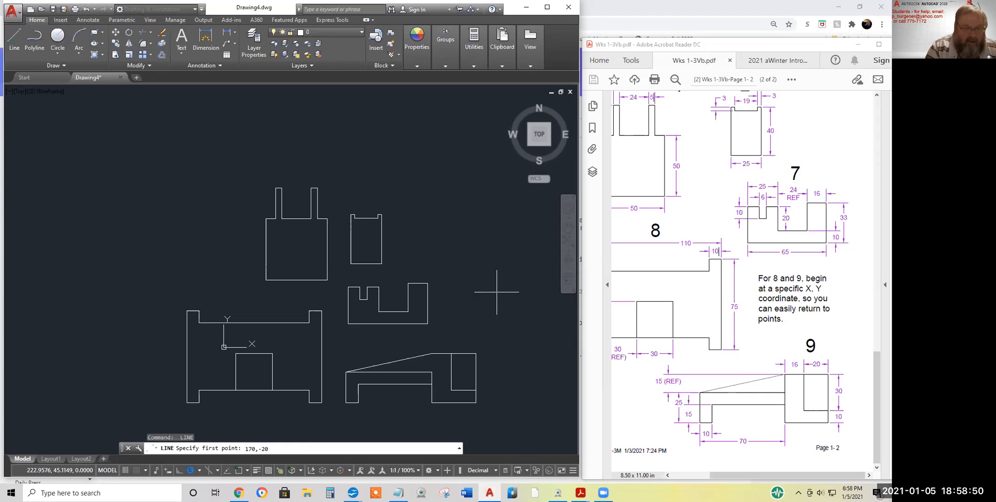
{"action": "key", "text": "Return"}
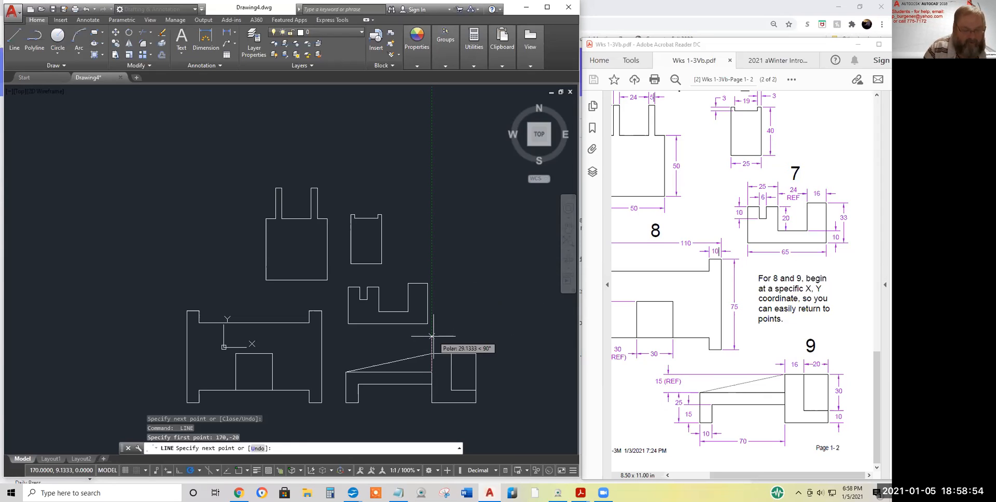
{"action": "key", "text": "Return"}
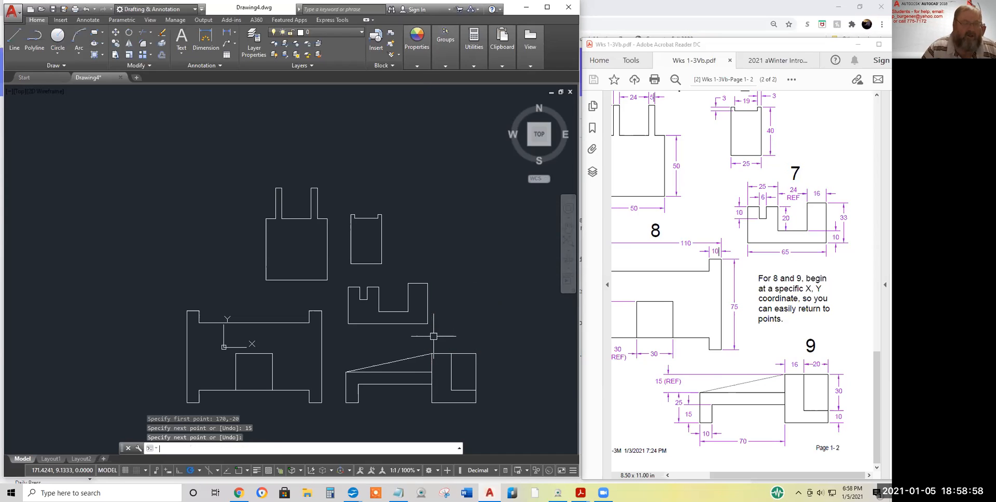
{"action": "key", "text": "Return"}
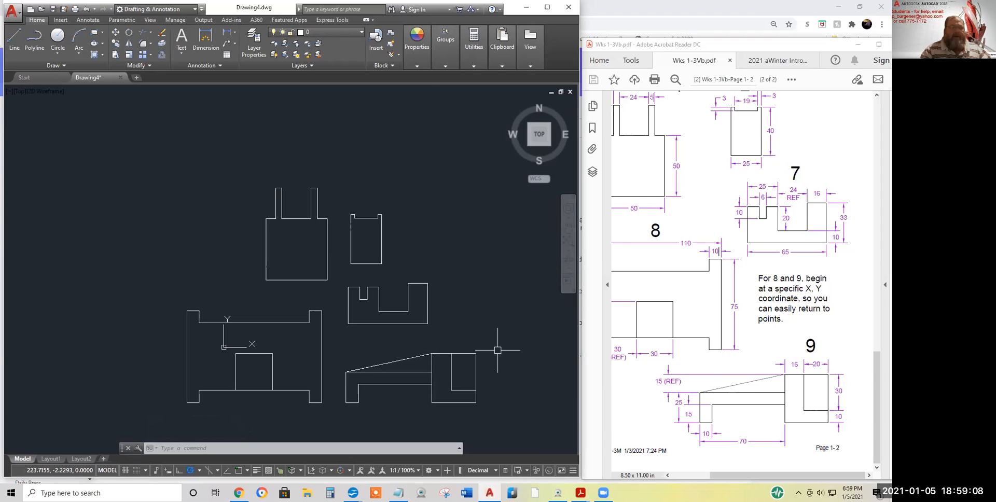
Open the Save Drawing As dialog via the Application menu's Save As > Drawing
{"action": "middle_click_drag", "start_coordinate": [343, 303], "coordinate": [307, 277]}
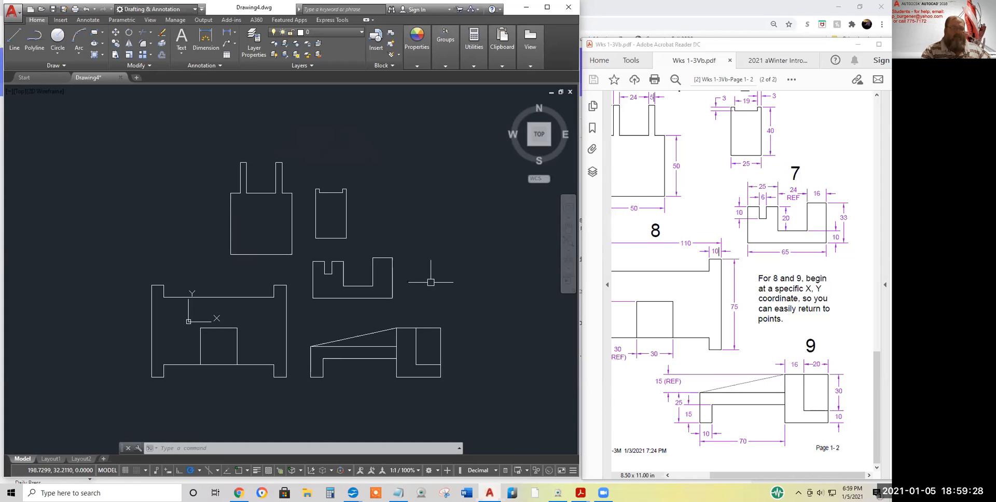
{"action": "left_click", "coordinate": [16, 19]}
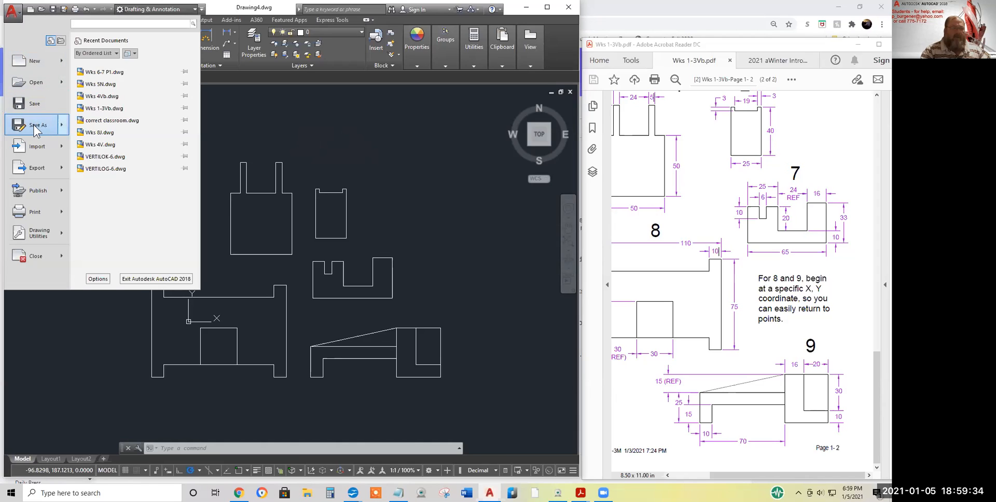
{"action": "mouse_move", "coordinate": [36, 127]}
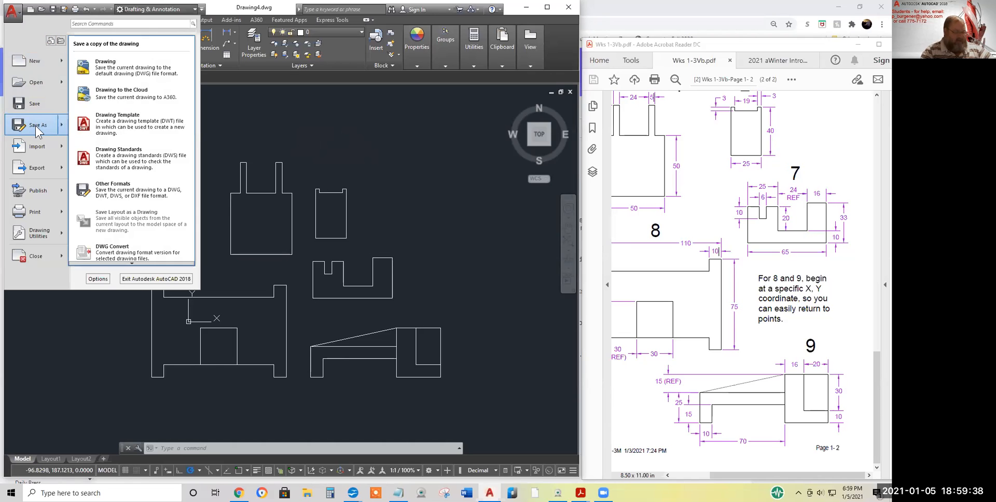
{"action": "left_click", "coordinate": [36, 125]}
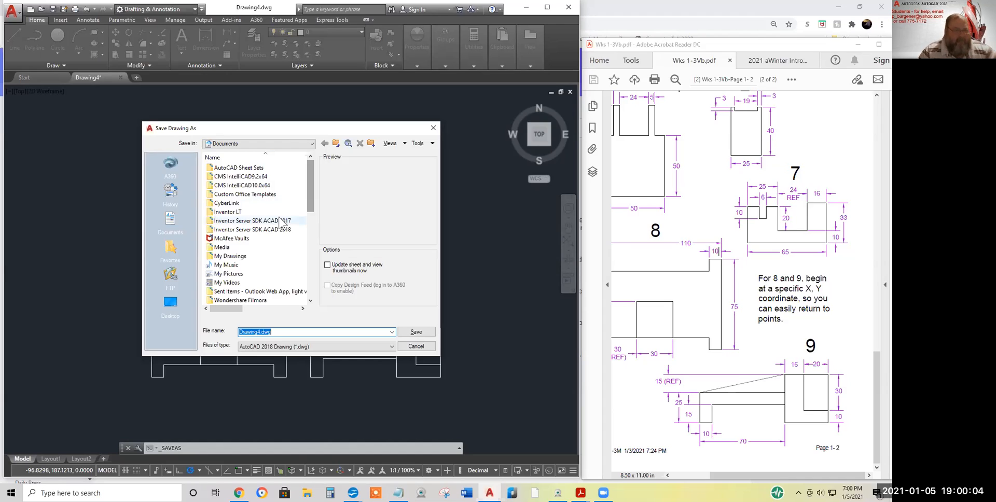
Navigate the save dialog to D:\AutoCAD Class\2021 aWin Intro
{"action": "left_click", "coordinate": [336, 143]}
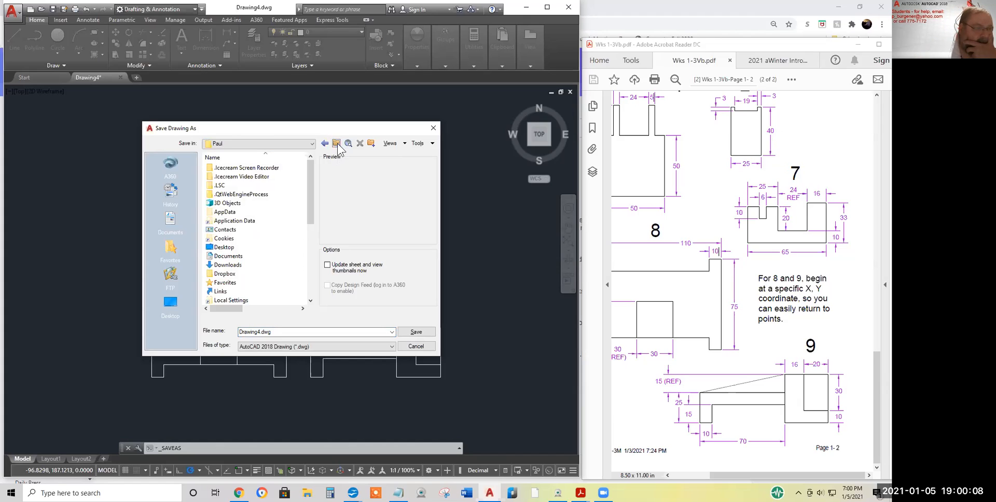
{"action": "left_click", "coordinate": [337, 143]}
{"action": "left_click", "coordinate": [336, 144]}
{"action": "left_click", "coordinate": [336, 144]}
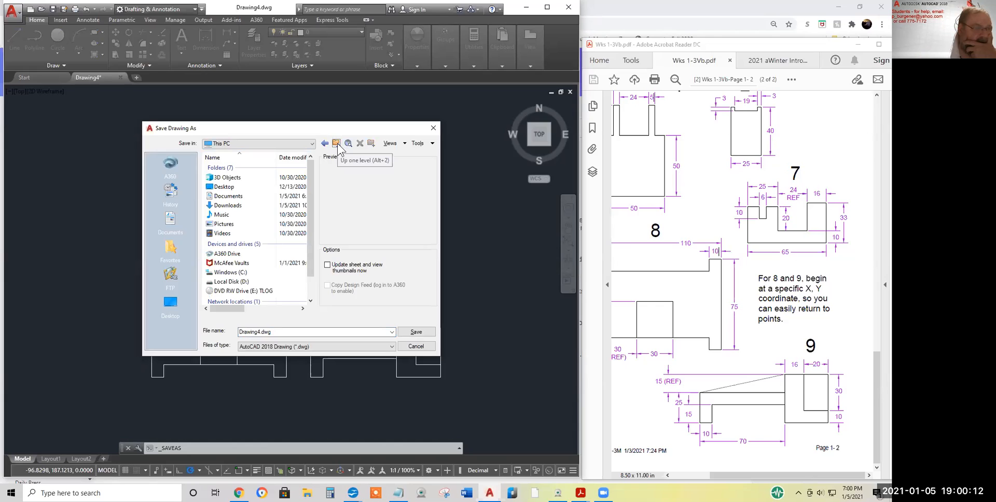
{"action": "double_click", "coordinate": [235, 282]}
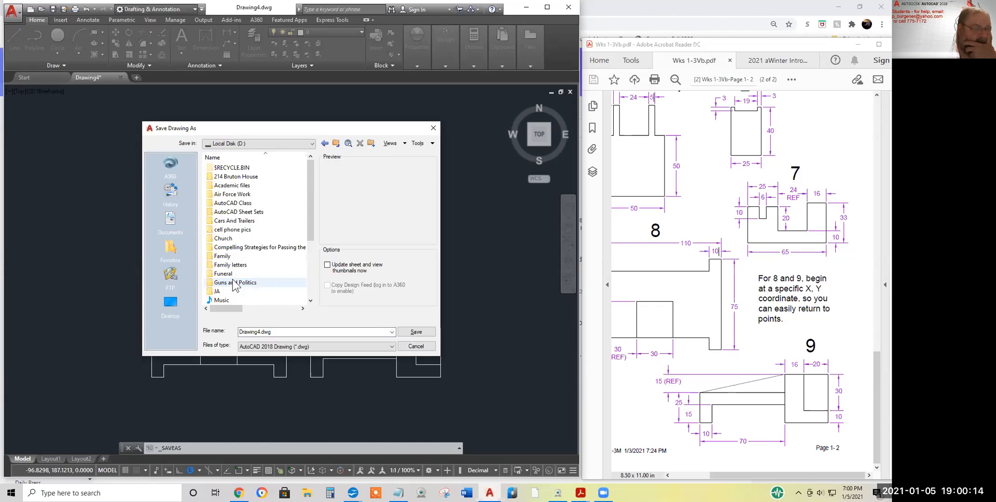
{"action": "double_click", "coordinate": [233, 203]}
{"action": "double_click", "coordinate": [232, 248]}
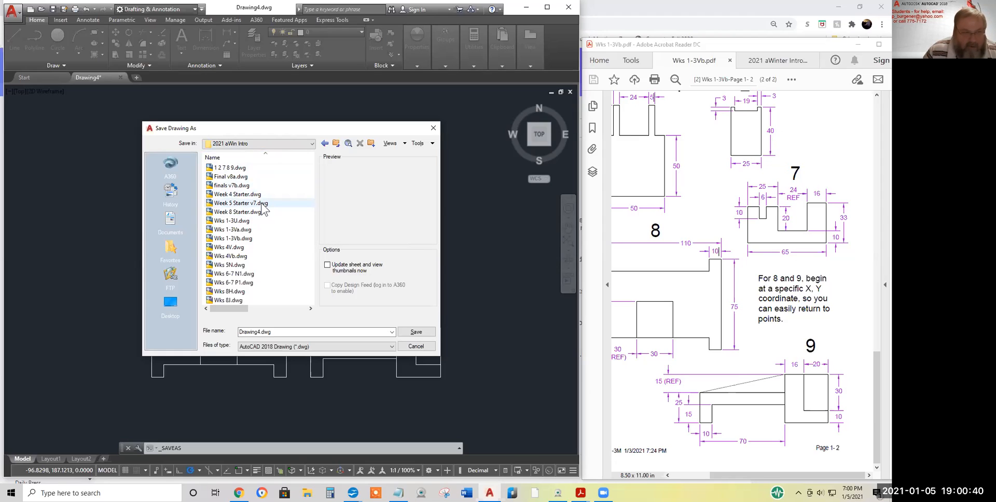
Create a 'Student work' folder in 2021 aWin Intro and open it
{"action": "right_click", "coordinate": [278, 188]}
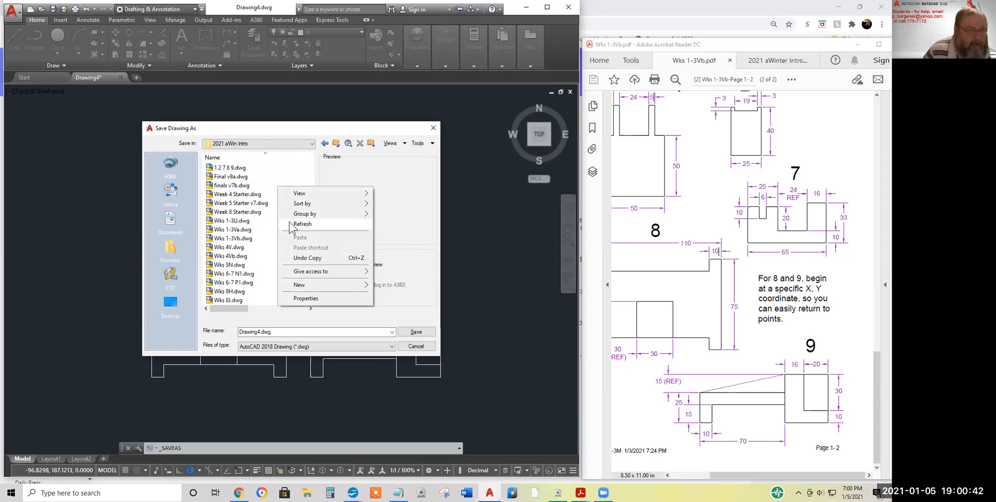
{"action": "mouse_move", "coordinate": [307, 286]}
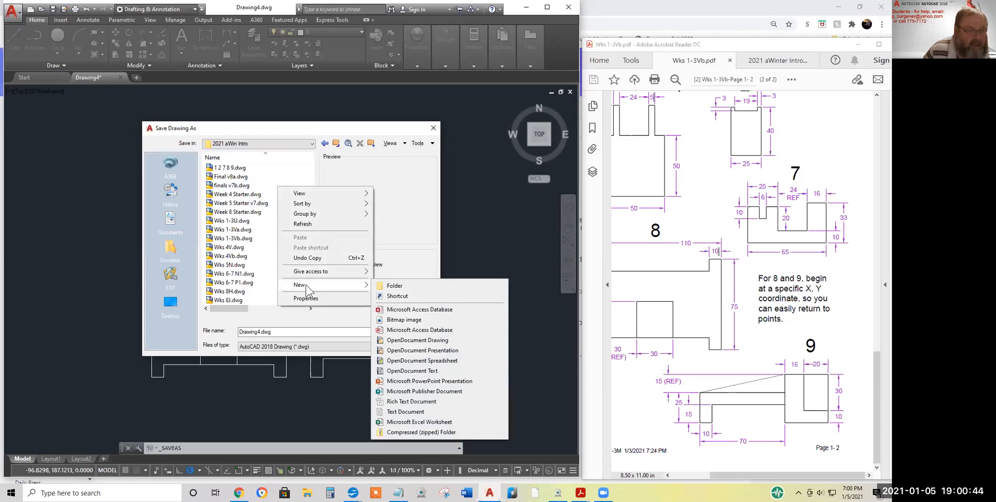
{"action": "left_click", "coordinate": [395, 286]}
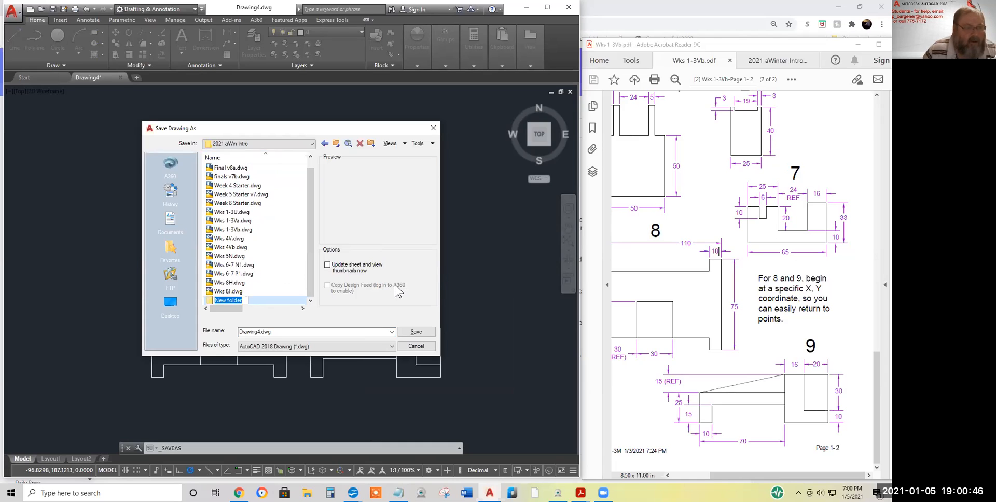
{"action": "type", "text": "Student"}
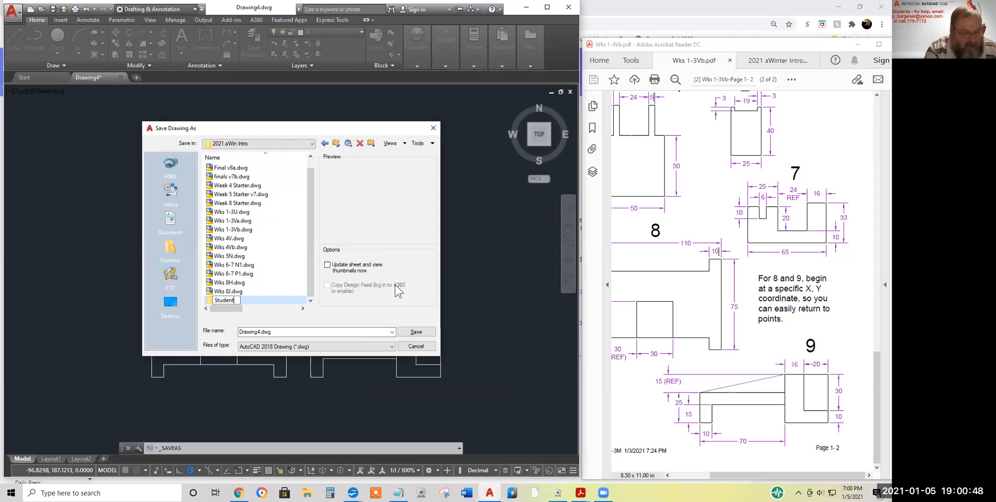
{"action": "type", "text": " work"}
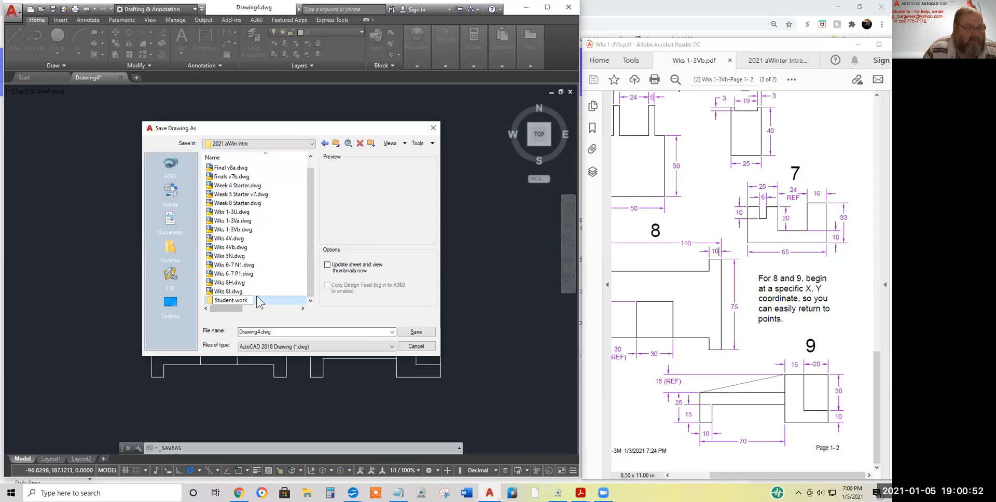
{"action": "double_click", "coordinate": [214, 300]}
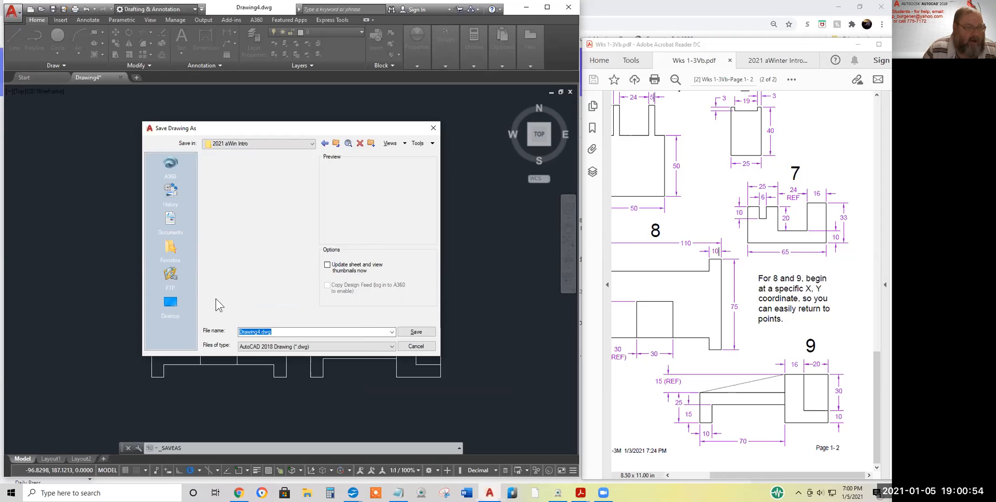
Create a 'Wk1' folder inside Student work and open it
{"action": "right_click", "coordinate": [242, 186]}
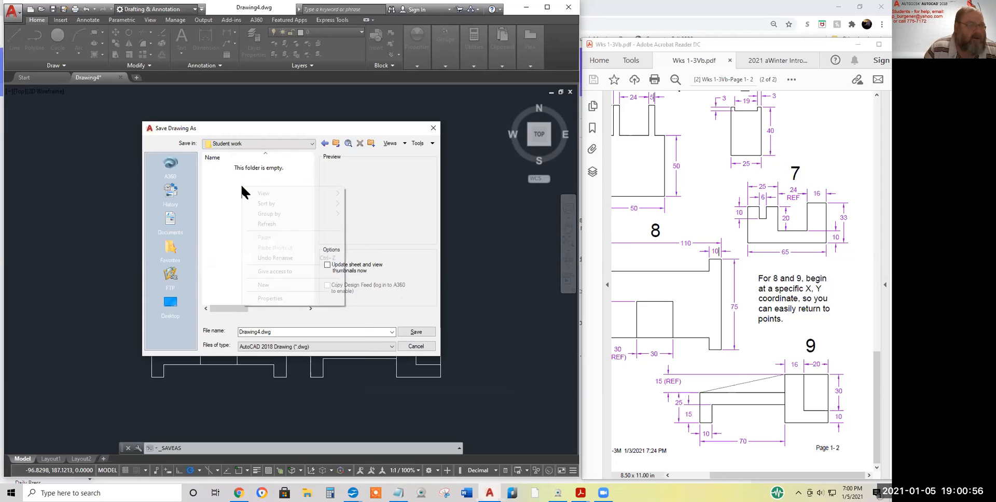
{"action": "mouse_move", "coordinate": [314, 281]}
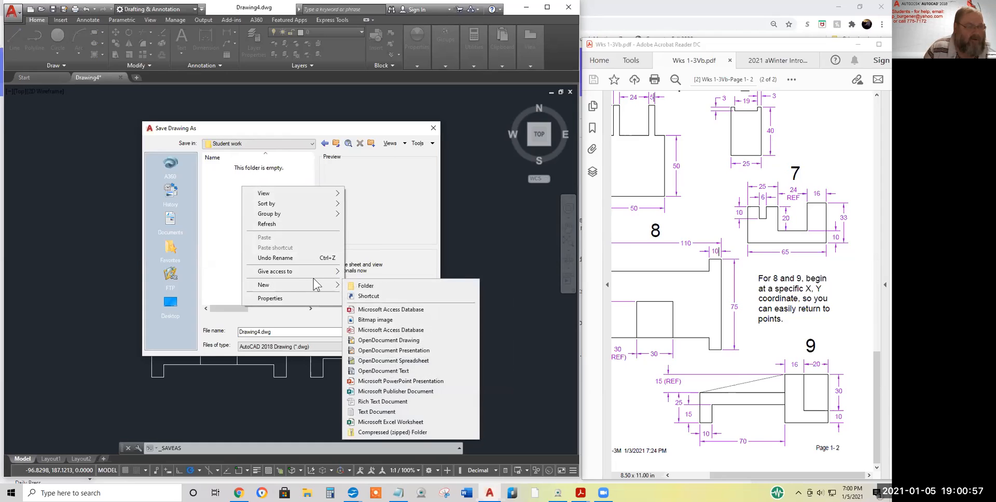
{"action": "left_click", "coordinate": [369, 286]}
{"action": "type", "text": "Paul"}
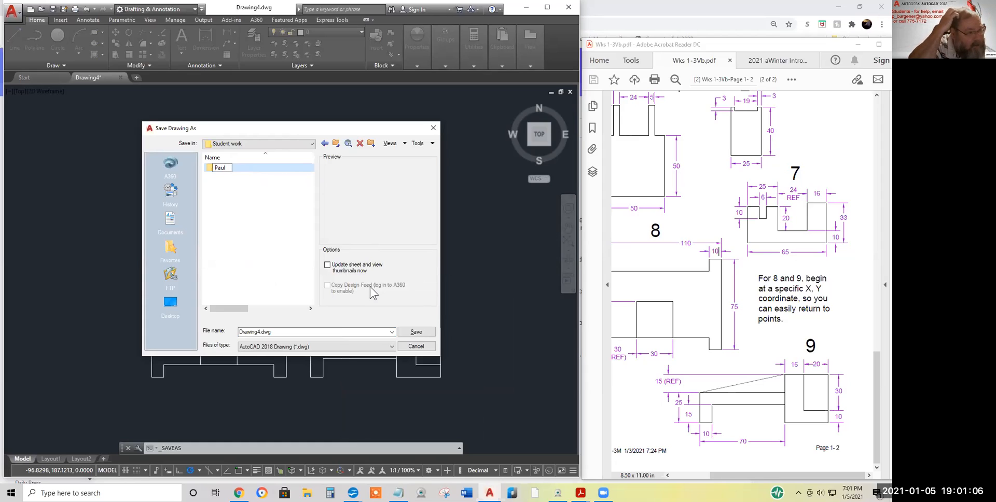
{"action": "key", "text": "BackSpace"}
{"action": "key", "text": "BackSpace"}
{"action": "key", "text": "BackSpace"}
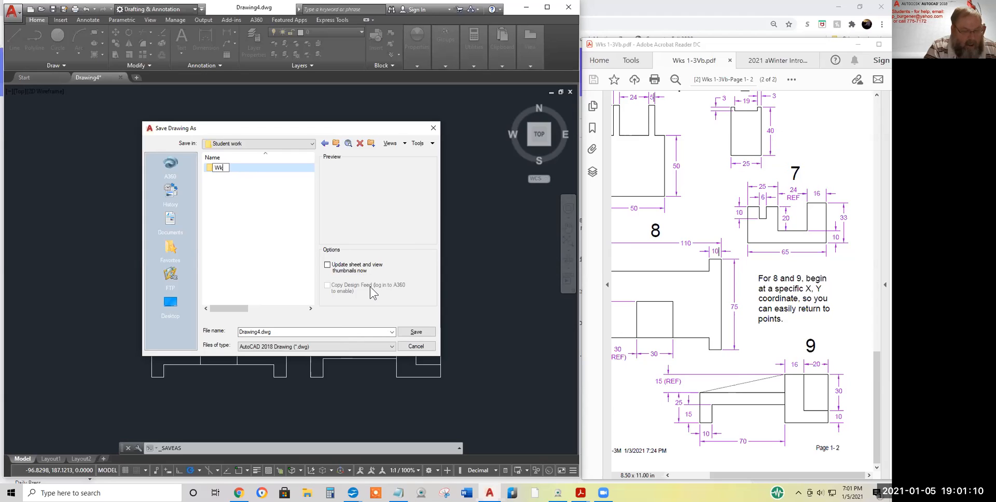
{"action": "key", "text": "Return"}
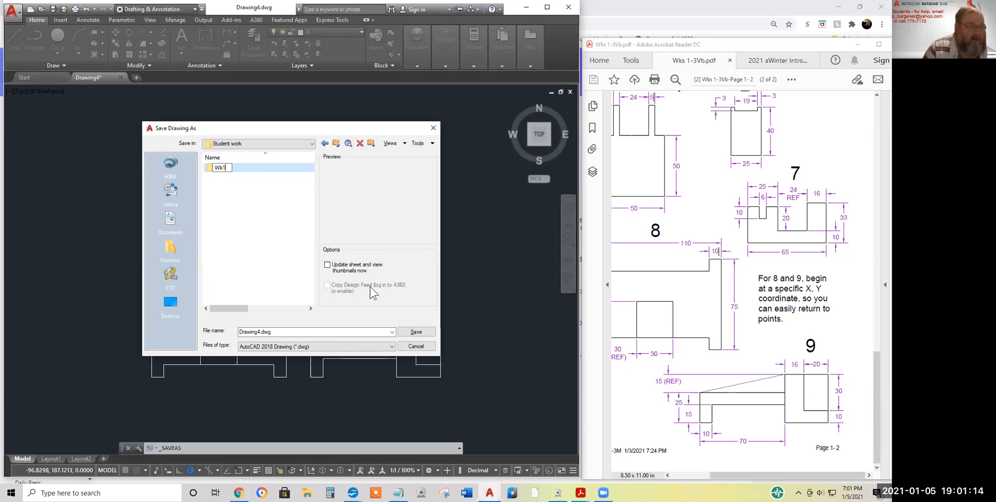
{"action": "double_click", "coordinate": [210, 167]}
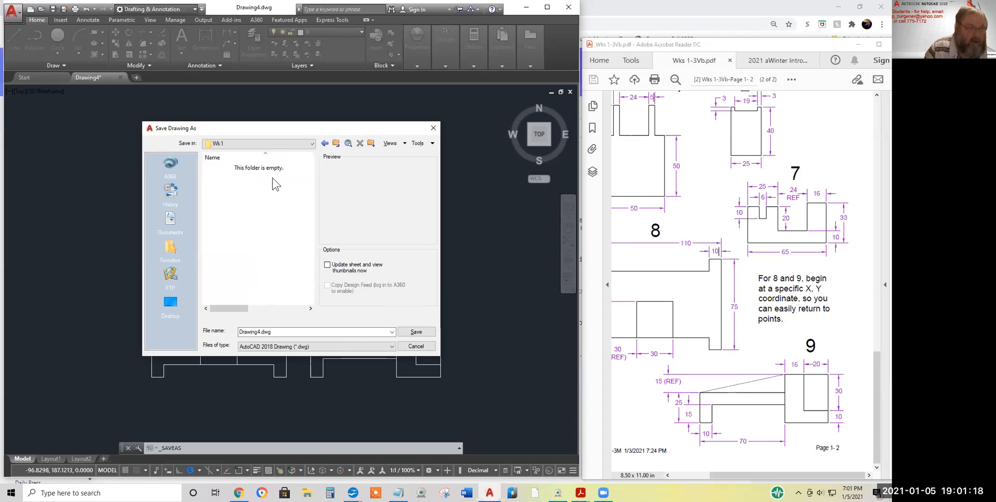
Create a new subfolder inside Wk1 named with the student's first name
{"action": "right_click", "coordinate": [250, 199]}
{"action": "mouse_move", "coordinate": [283, 297]}
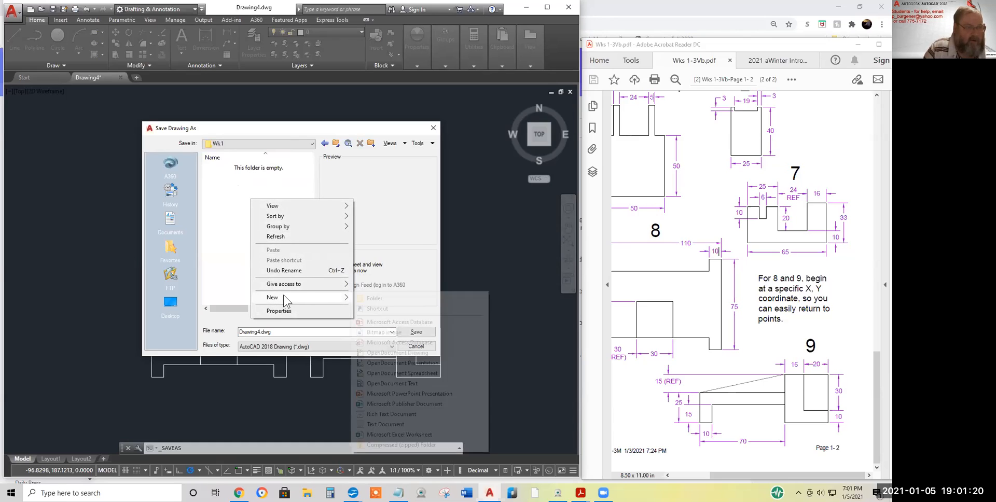
{"action": "left_click", "coordinate": [375, 299]}
{"action": "type", "text": "Paul"}
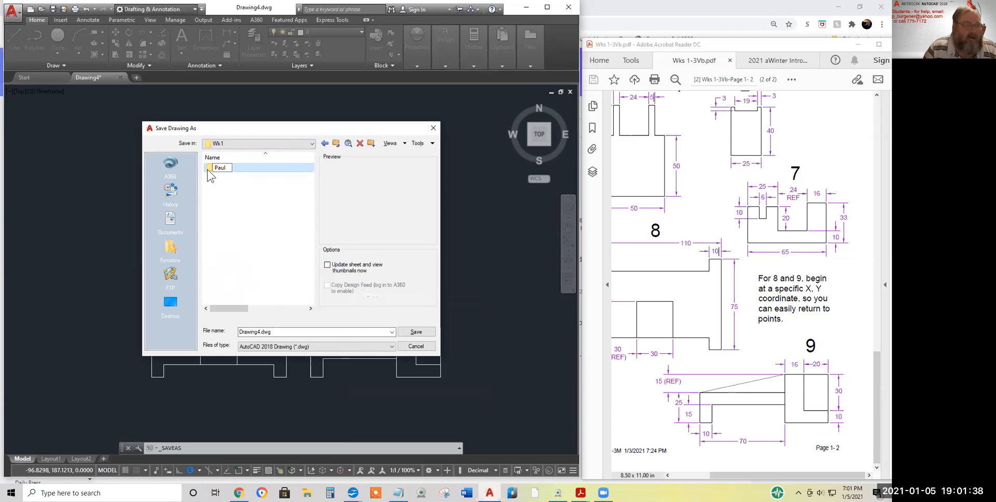
Save the drawing in Wk1 as a .dwg named the student's name followed by 'Wk1'
{"action": "left_click", "coordinate": [258, 333]}
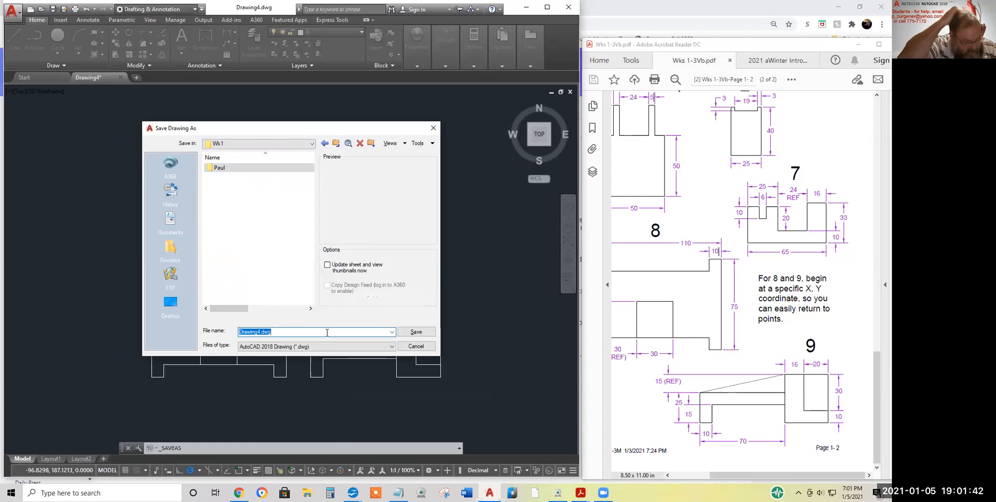
{"action": "type", "text": "Paul"}
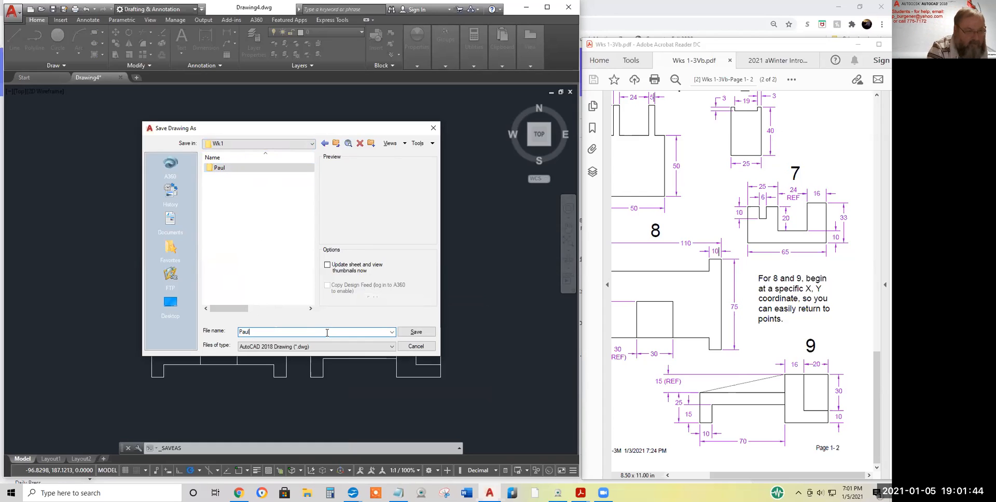
{"action": "type", "text": " Wk1"}
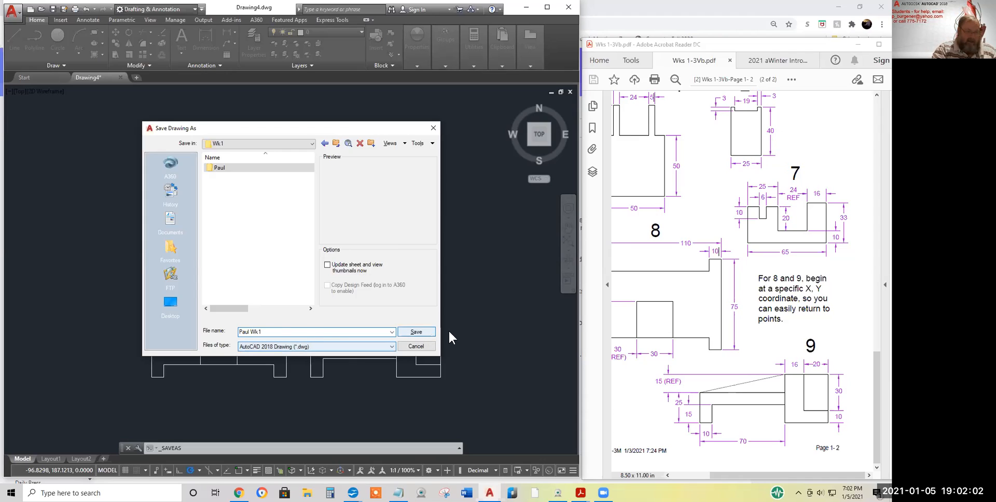
{"action": "left_click", "coordinate": [412, 332]}
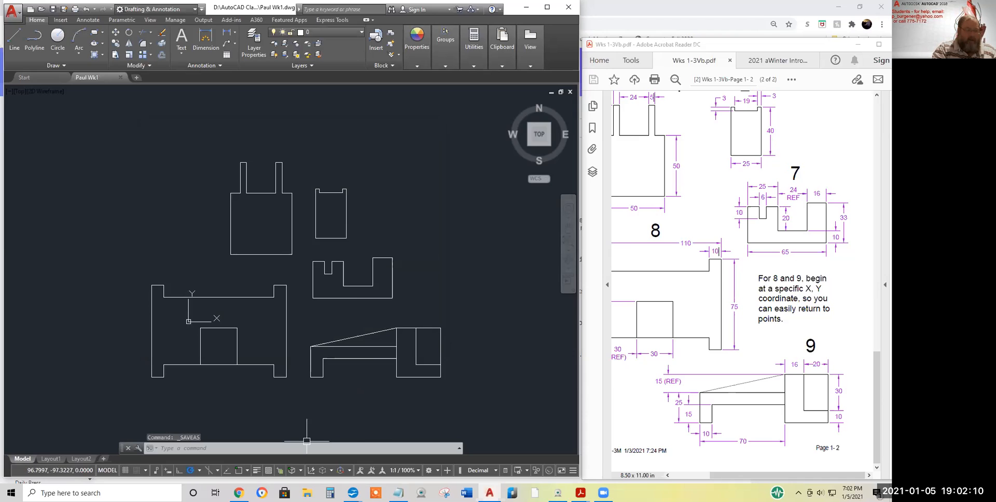
Compose a new message to the student's own e-mail address with a Wk1 Homework subject
{"action": "left_click", "coordinate": [238, 493]}
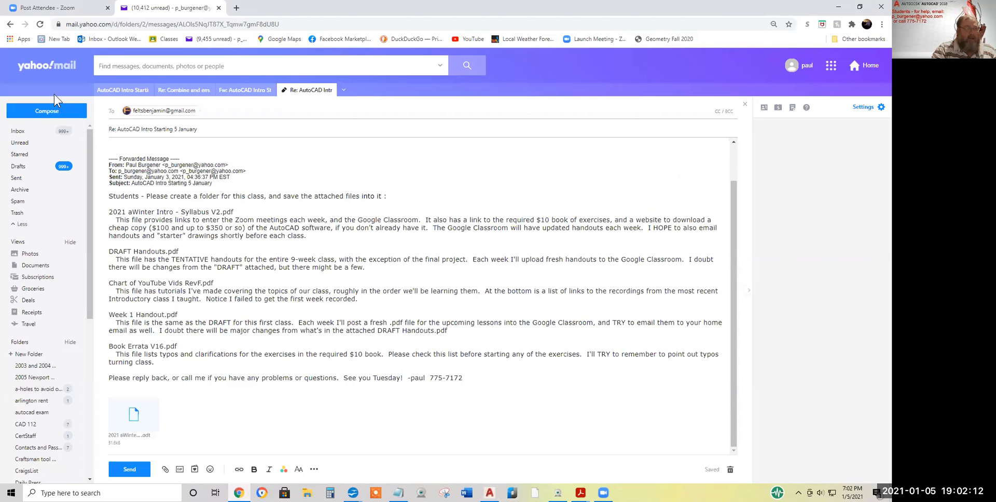
{"action": "left_click", "coordinate": [40, 112]}
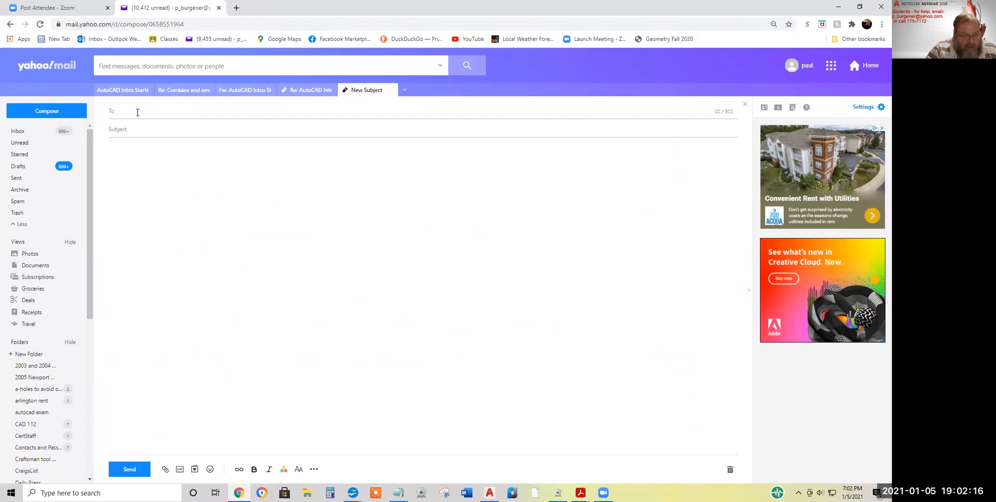
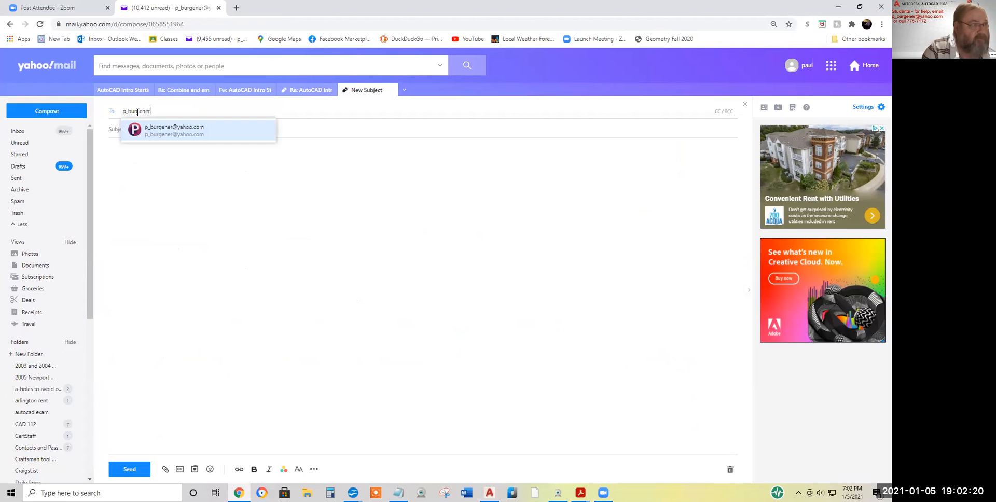
{"action": "left_click", "coordinate": [174, 129]}
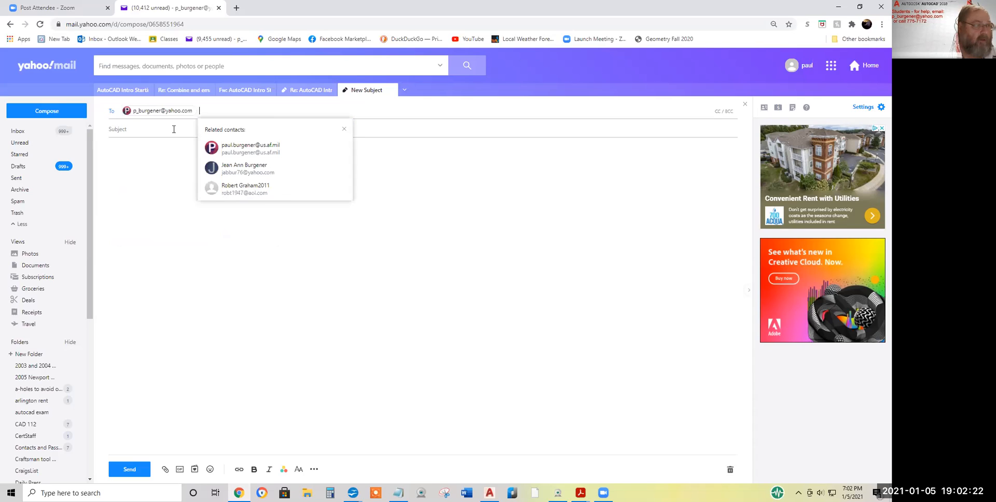
{"action": "left_click", "coordinate": [132, 131]}
{"action": "type", "text": "Pauyl's Wk"}
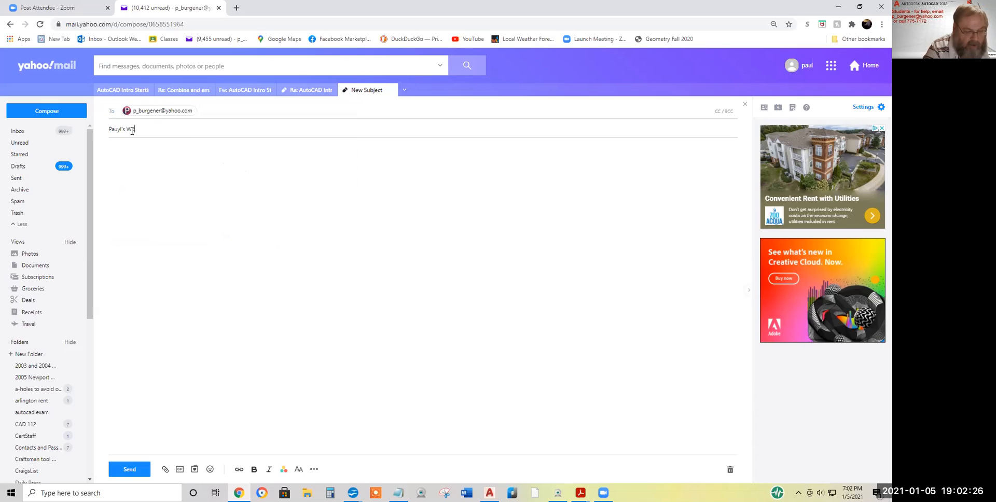
{"action": "type", "text": " WB1 Homework"}
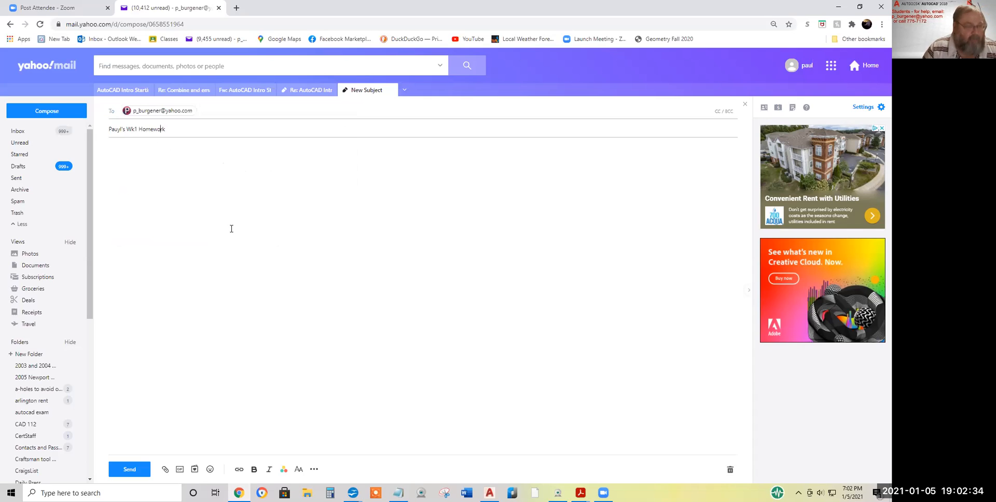
Attach the saved Wk1 .dwg file from Student work\Wk1 to the message
{"action": "left_click", "coordinate": [165, 470]}
{"action": "left_click", "coordinate": [198, 450]}
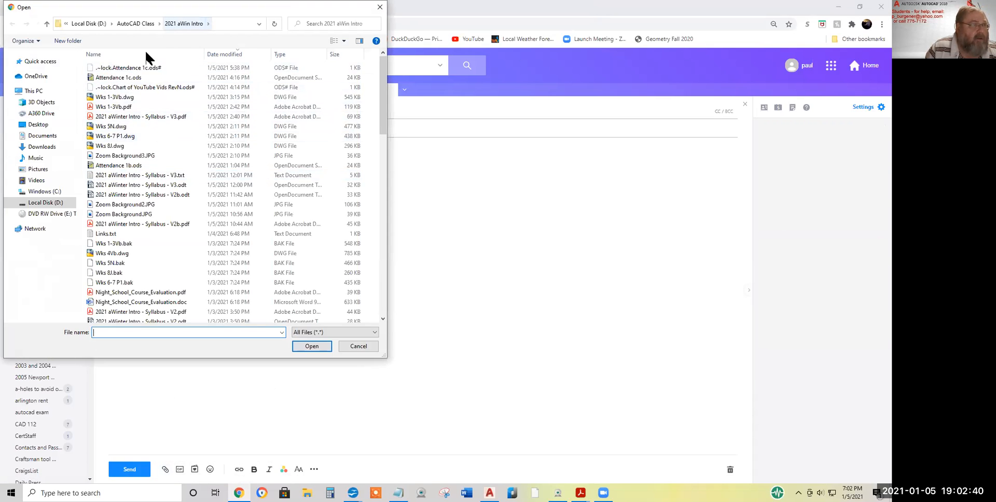
{"action": "scroll", "coordinate": [181, 210], "scroll_direction": "down", "scroll_amount": 7}
{"action": "scroll", "coordinate": [178, 239], "scroll_direction": "down", "scroll_amount": 15}
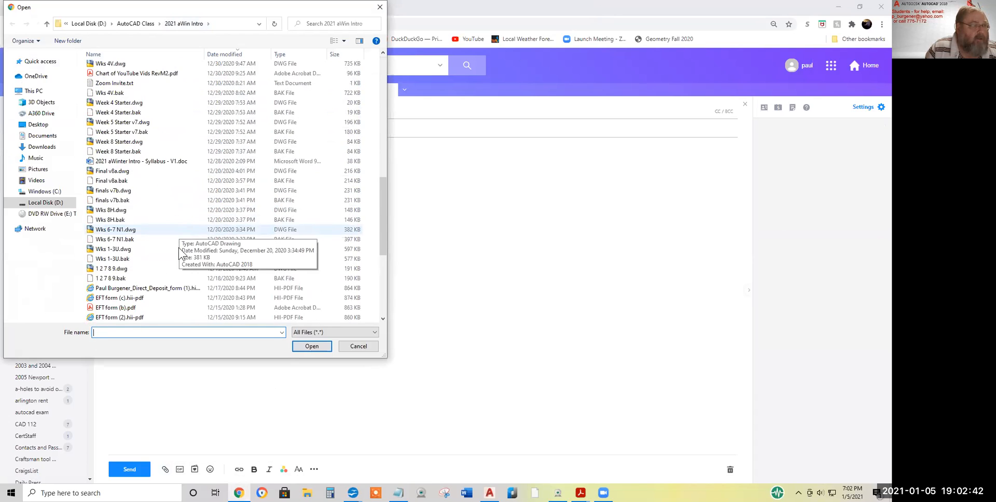
{"action": "double_click", "coordinate": [119, 317]}
{"action": "double_click", "coordinate": [101, 68]}
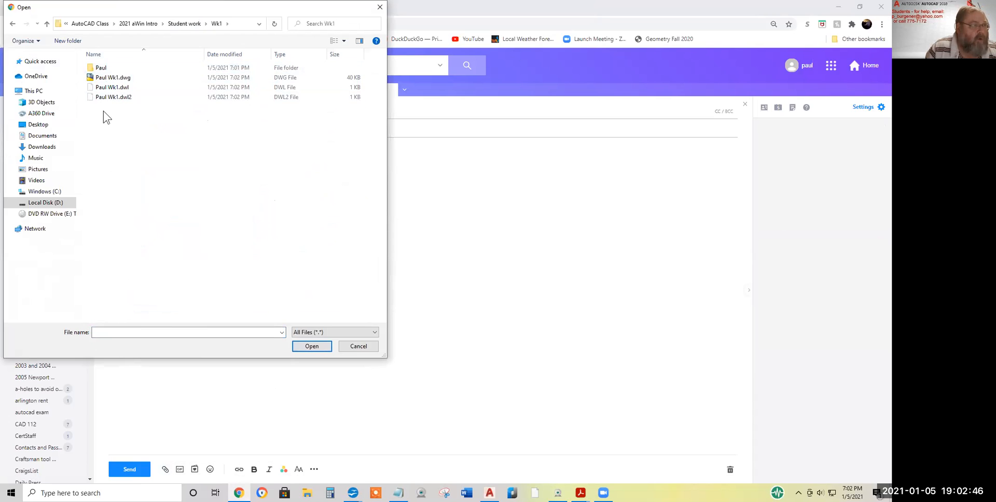
{"action": "left_click", "coordinate": [108, 79]}
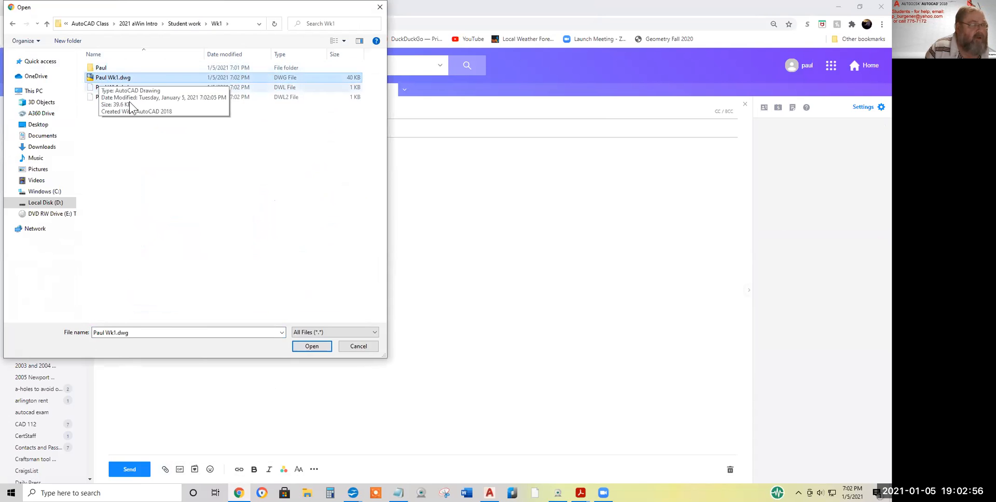
{"action": "left_click", "coordinate": [314, 347]}
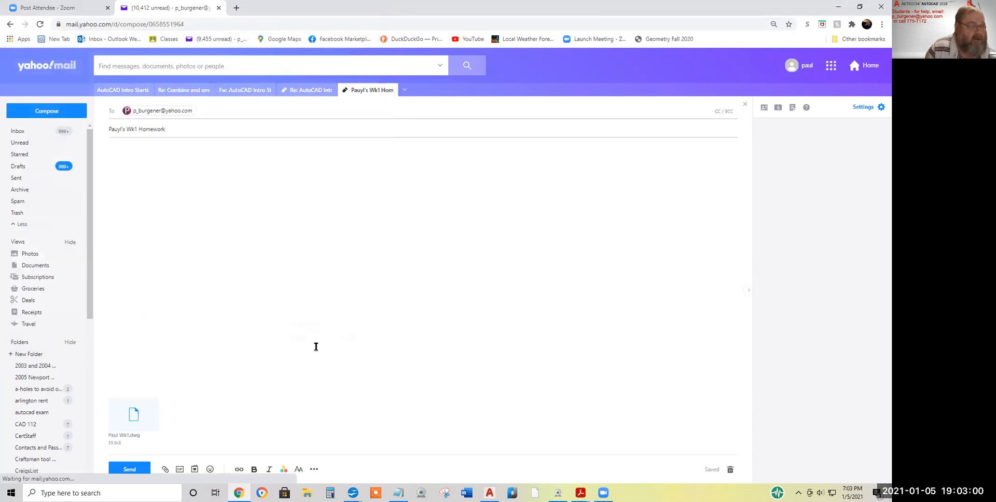
Write a one-line note saying here's my week 1 homework, then send the message
{"action": "left_click", "coordinate": [126, 148]}
{"action": "type", "text": "Paul, "}
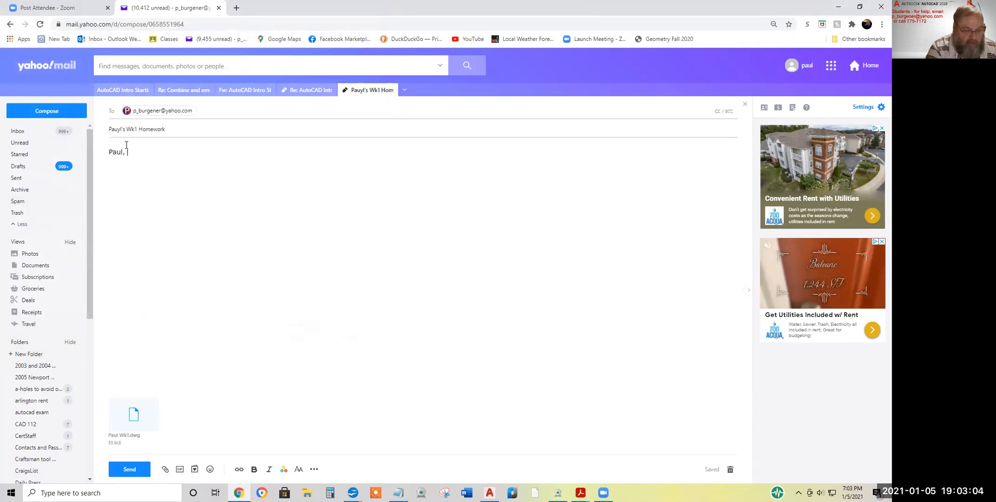
{"action": "type", "text": "here's "}
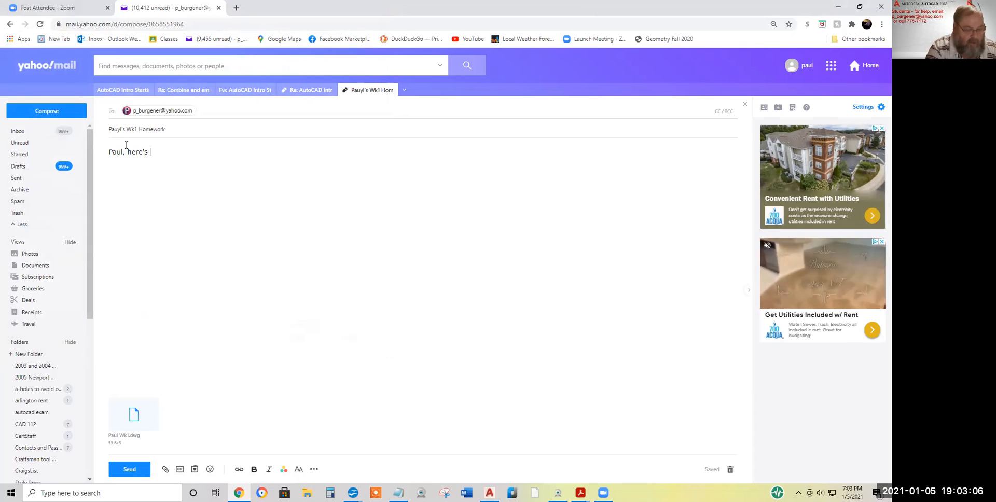
{"action": "type", "text": "my week 1 homewaork"}
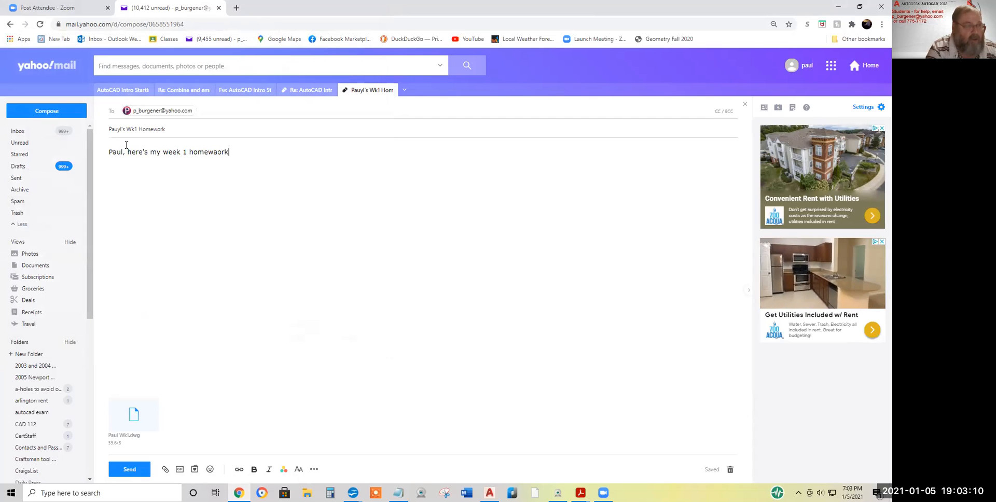
{"action": "key", "text": "BackSpace"}
{"action": "key", "text": "BackSpace"}
{"action": "type", "text": "ork"}
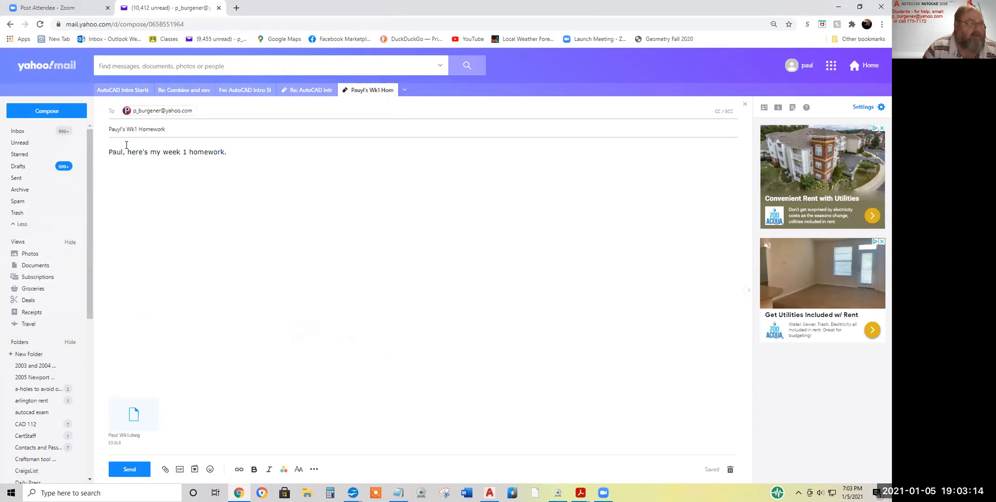
{"action": "left_click", "coordinate": [130, 469]}
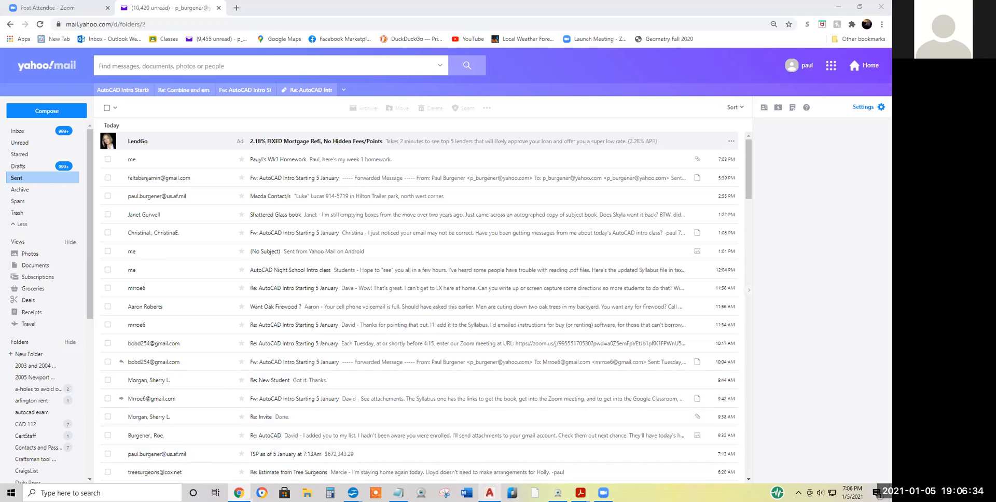
Switch from Yahoo Mail's Sent folder back to the Wk1 drawing in AutoCAD
{"action": "left_click", "coordinate": [489, 493]}
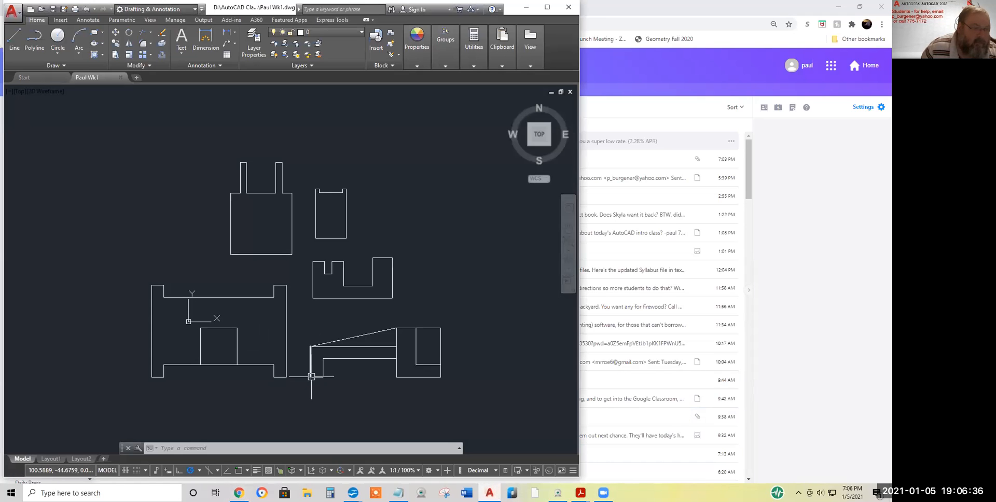